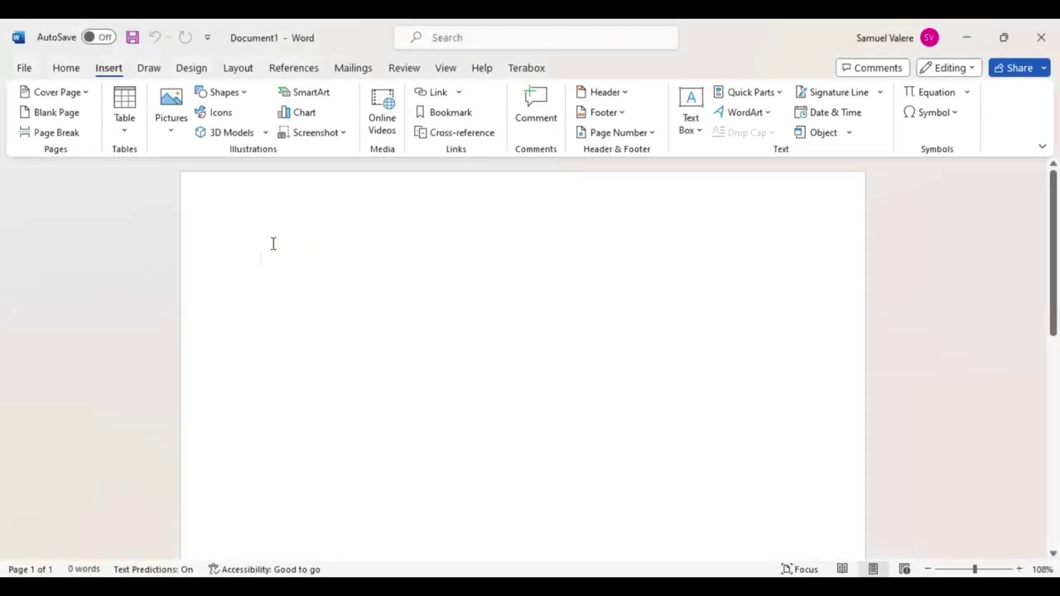
# - Set a custom A5 page size of 5.8" wide by 8.3" high for the whole document
pyautogui.click(238, 67)
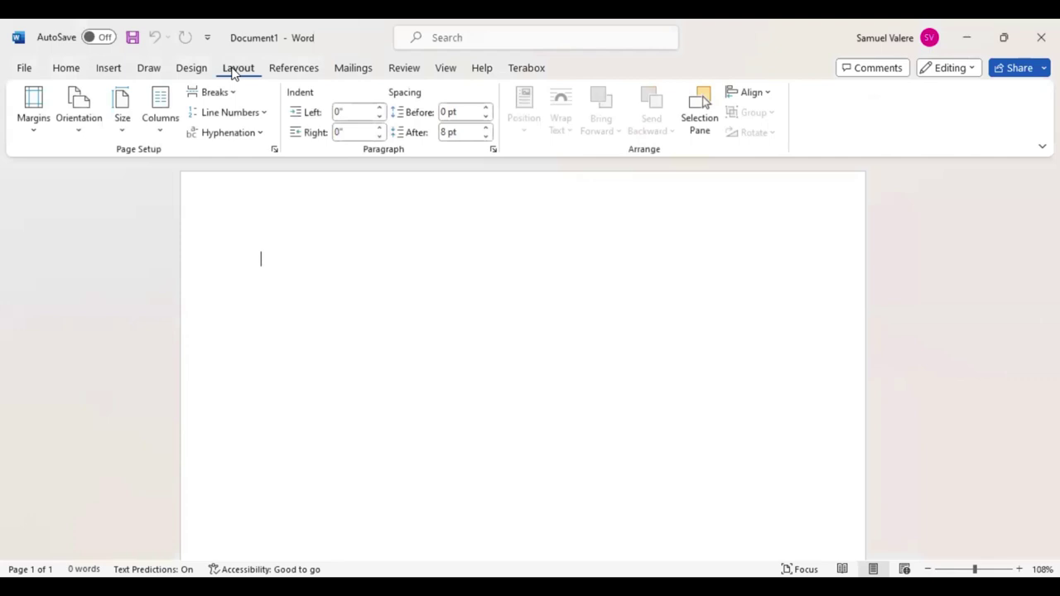
pyautogui.click(117, 133)
pyautogui.click(178, 490)
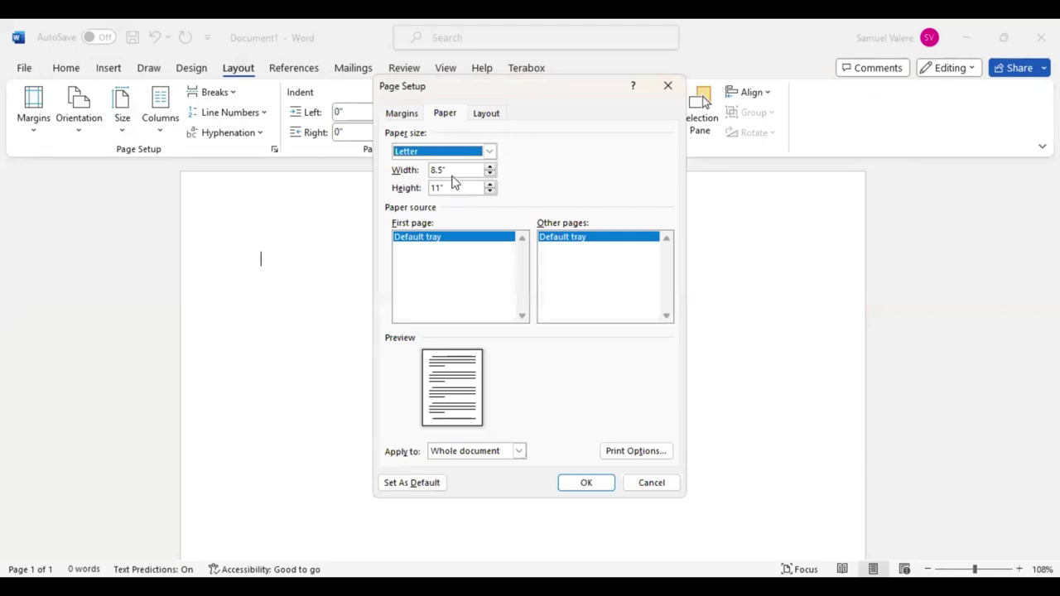
pyautogui.click(443, 170)
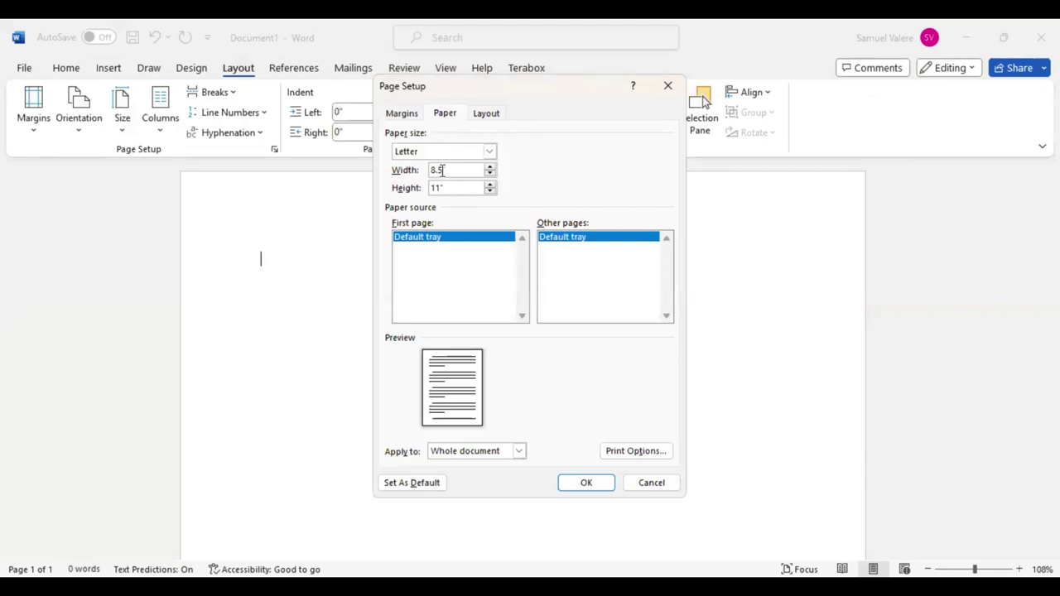
pyautogui.press('BackSpace')
pyautogui.press('BackSpace')
pyautogui.press('BackSpace')
pyautogui.press('BackSpace')
pyautogui.write('5.8"')
pyautogui.click(440, 188)
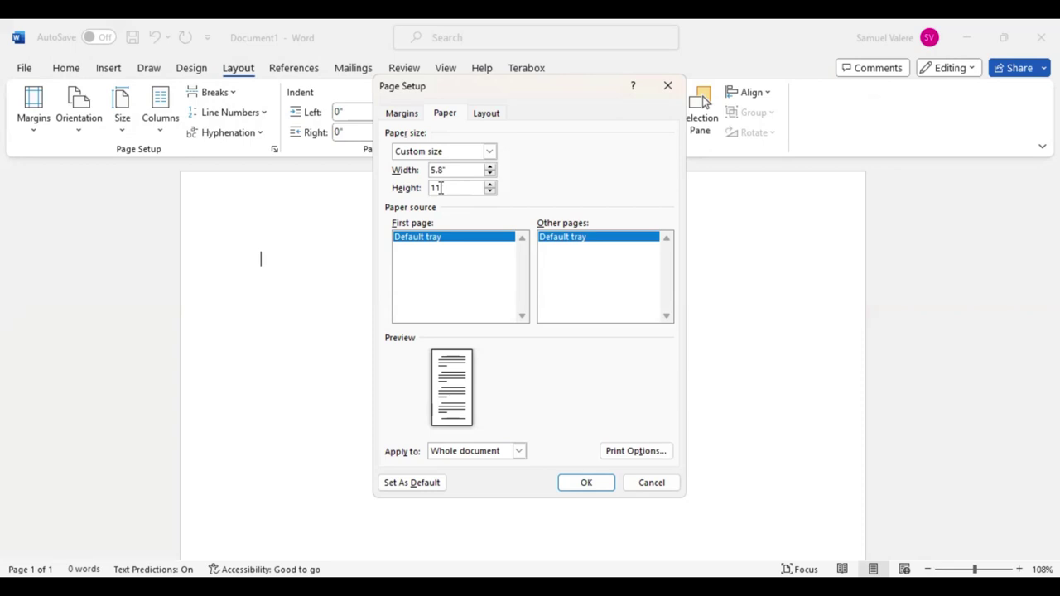
pyautogui.press('BackSpace')
pyautogui.press('BackSpace')
pyautogui.write('8')
pyautogui.click(583, 490)
pyautogui.click(584, 490)
pyautogui.click(584, 490)
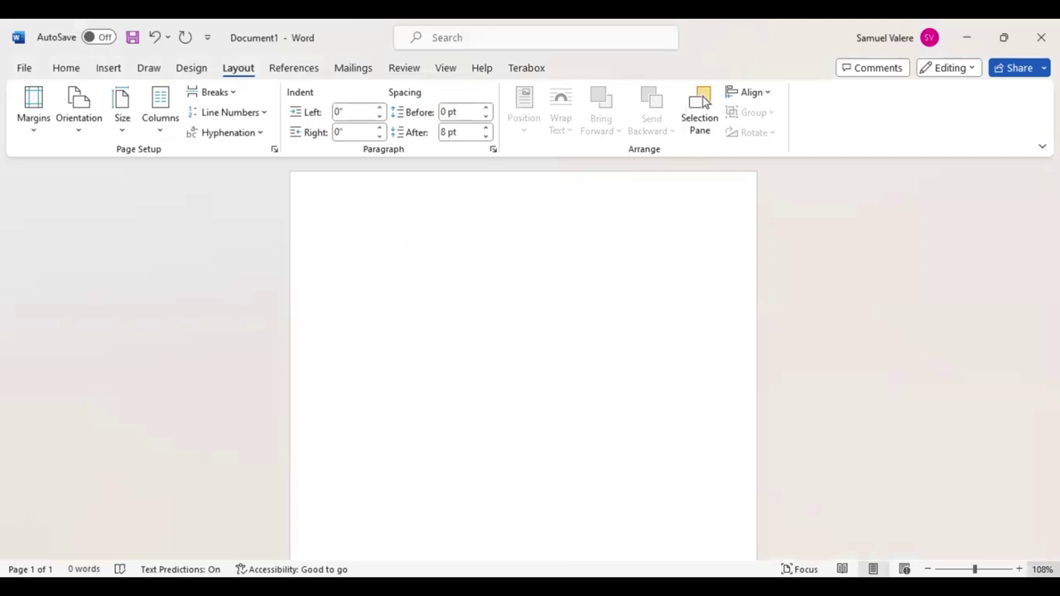
# - Zoom to Whole page, close the zooming tip, and bring up the Insert ribbon
pyautogui.click(1042, 570)
pyautogui.click(505, 298)
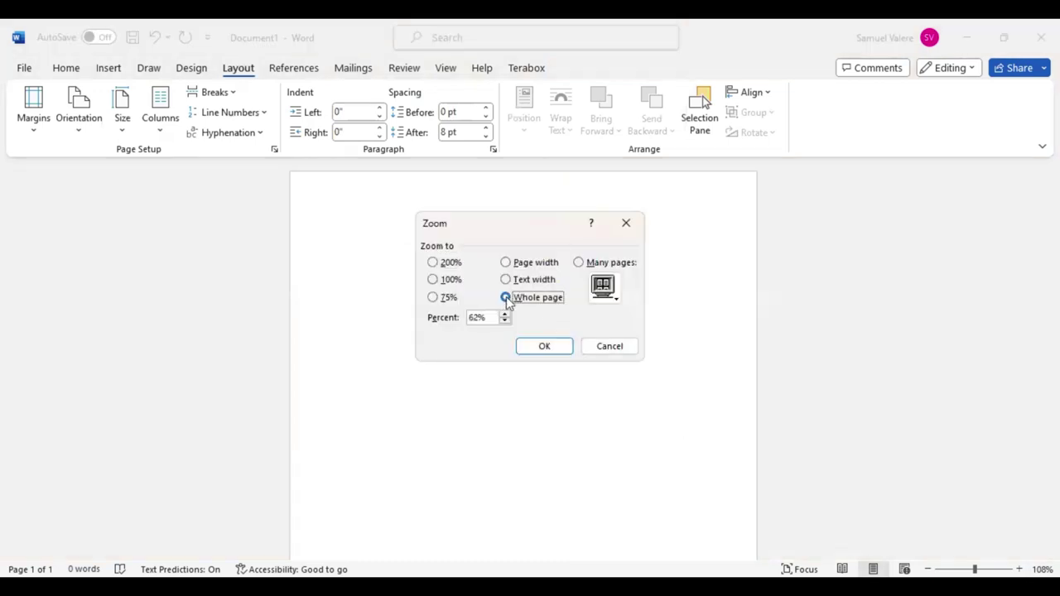
pyautogui.click(545, 345)
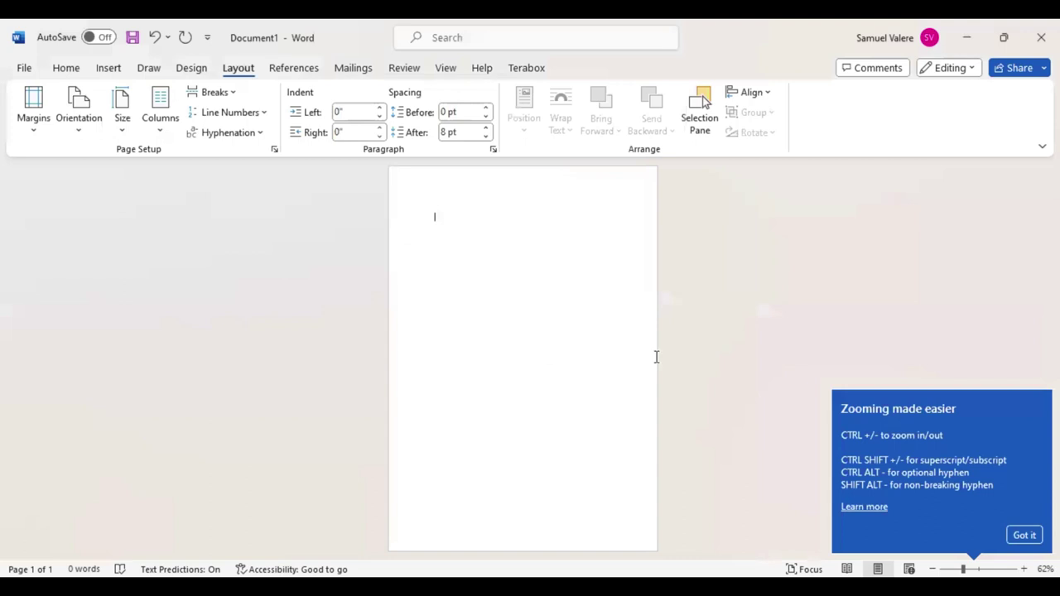
pyautogui.click(828, 403)
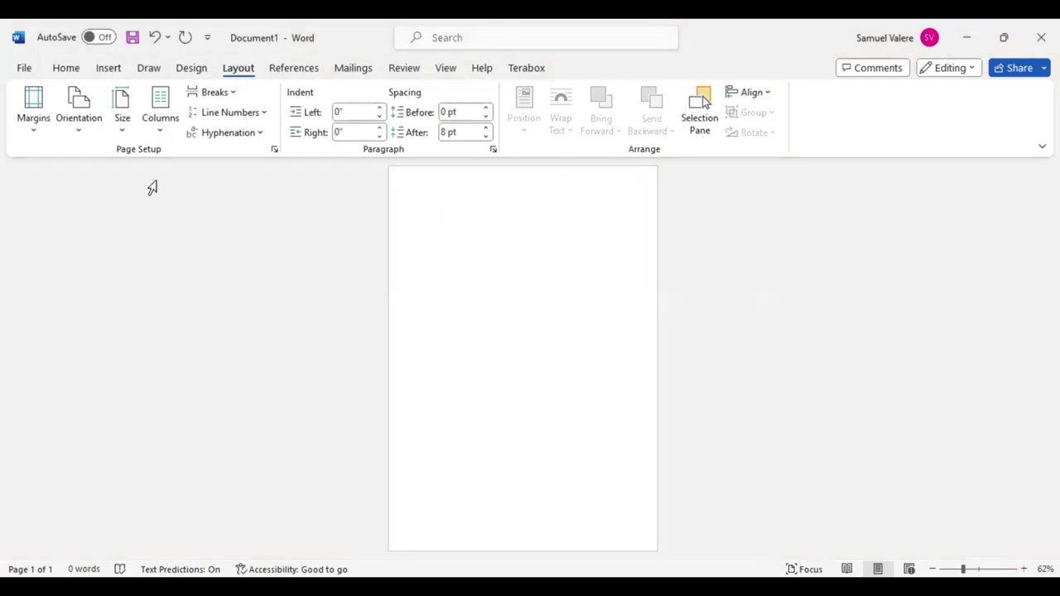
pyautogui.click(67, 70)
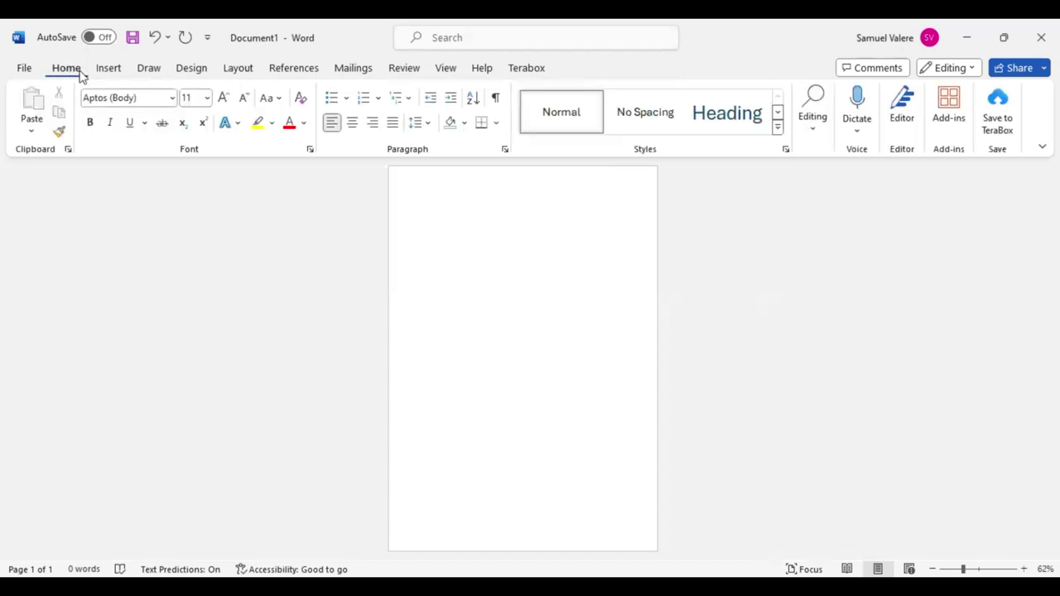
pyautogui.click(108, 71)
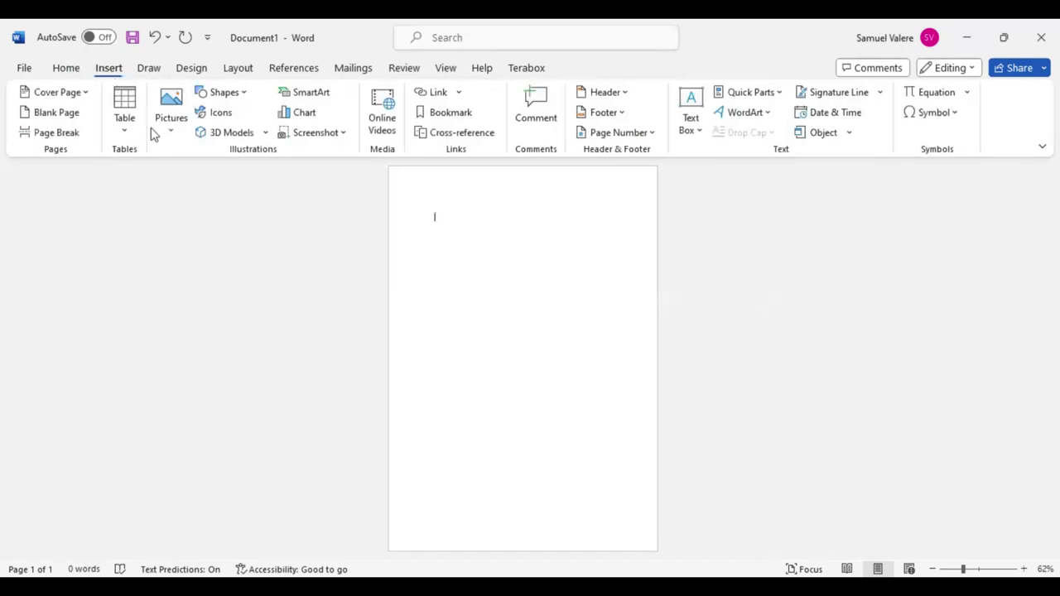
# - Insert the 'Papel de parede_ Cidade' city image from this computer
pyautogui.click(172, 132)
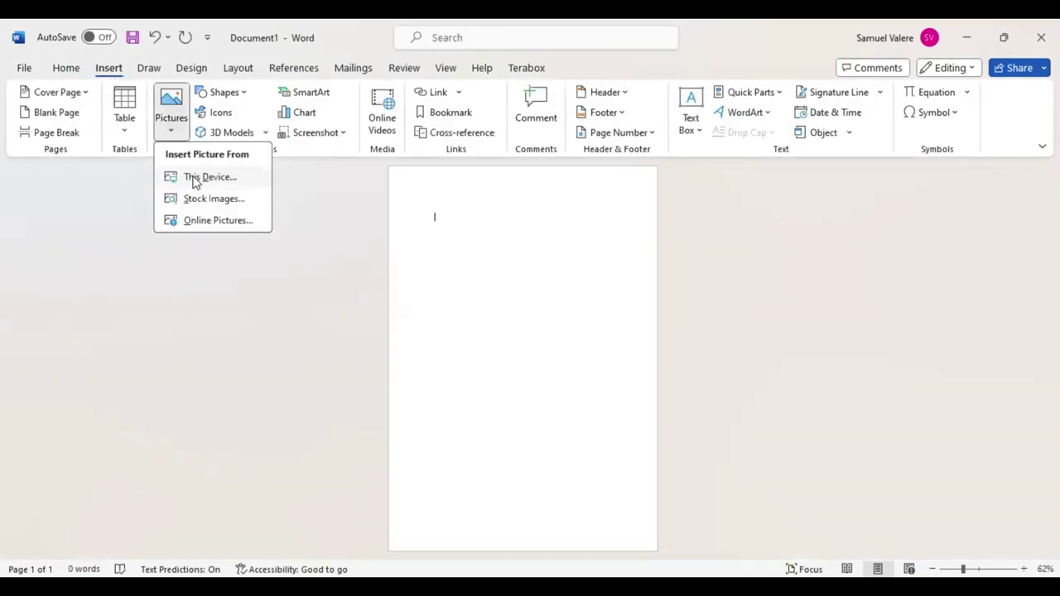
pyautogui.click(194, 177)
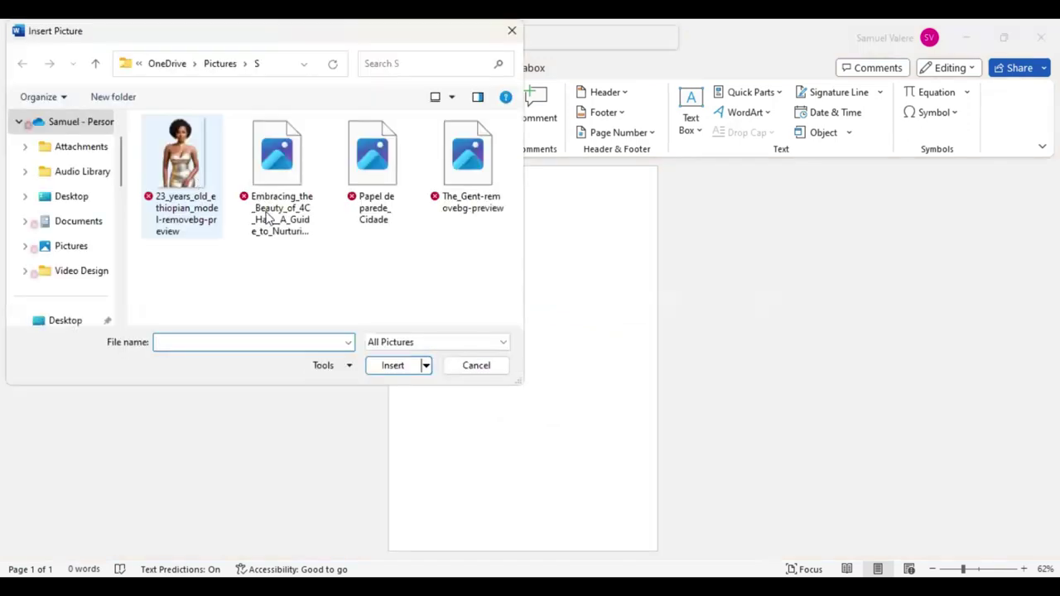
pyautogui.click(373, 161)
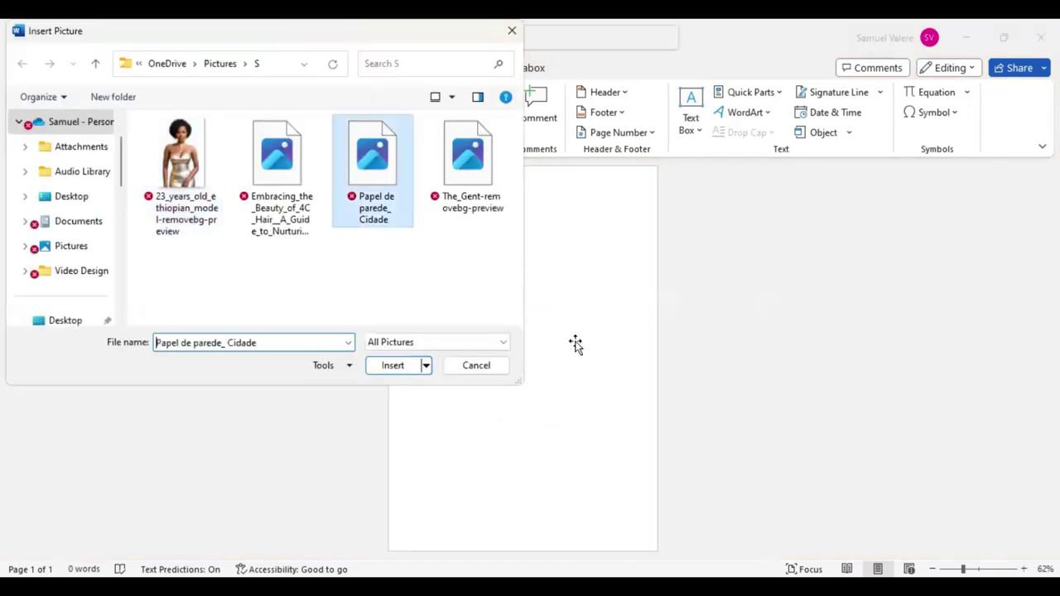
pyautogui.press('Return')
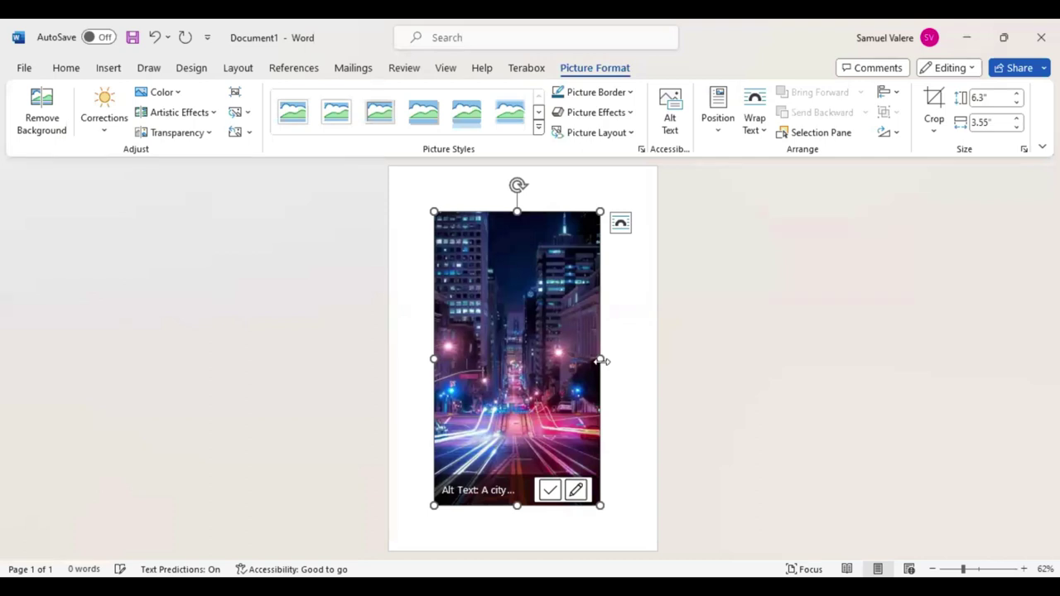
# - Set the city photo to In Front of Text and stretch it to fill the page
pyautogui.moveTo(600, 360); pyautogui.dragTo(656, 359)
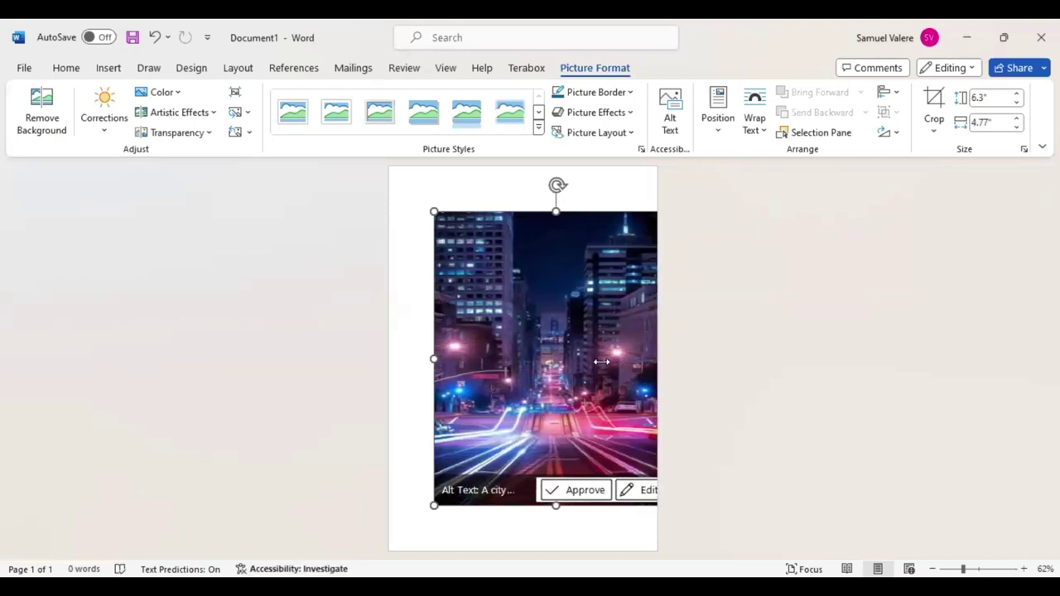
pyautogui.click(755, 116)
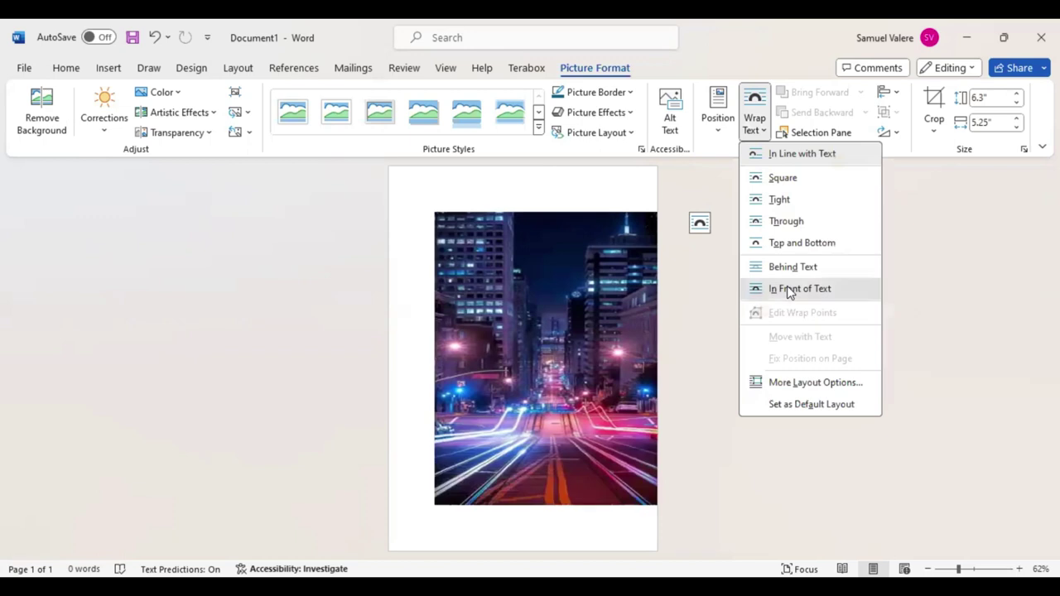
pyautogui.click(790, 290)
pyautogui.moveTo(413, 356); pyautogui.dragTo(380, 353)
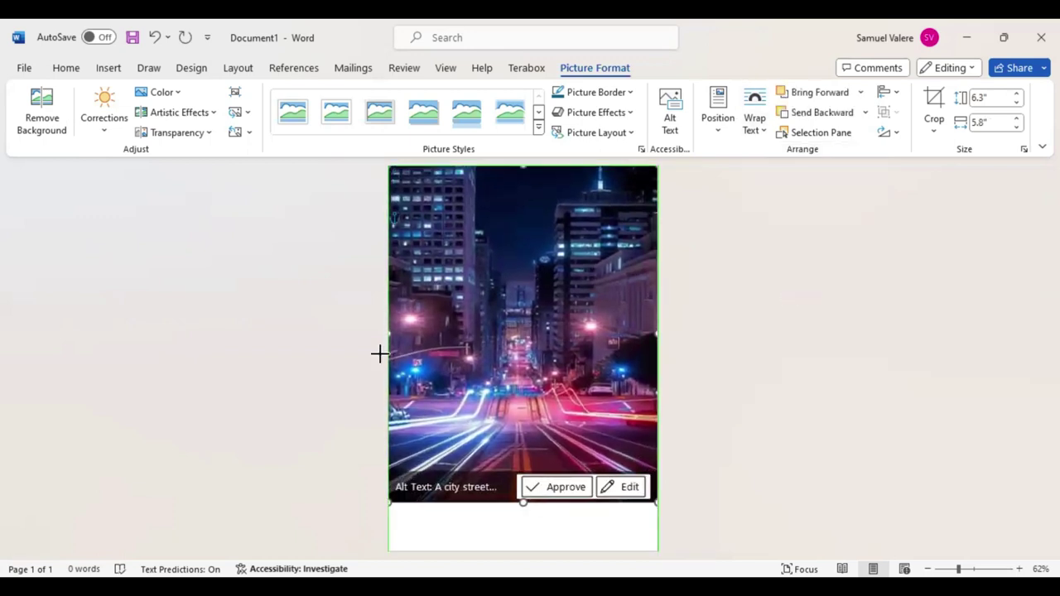
pyautogui.moveTo(523, 503); pyautogui.dragTo(517, 551)
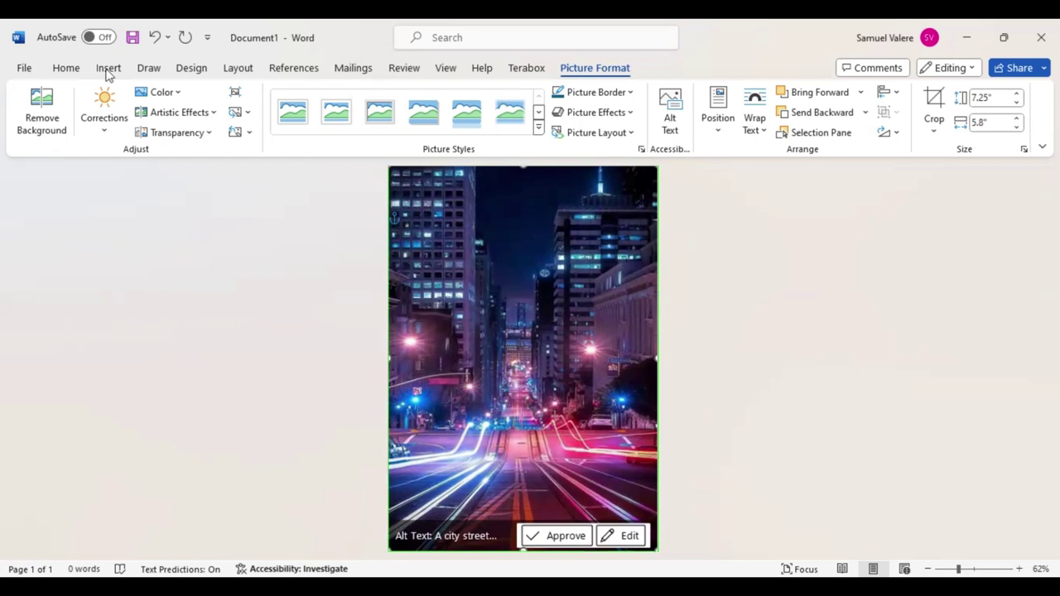
pyautogui.click(108, 70)
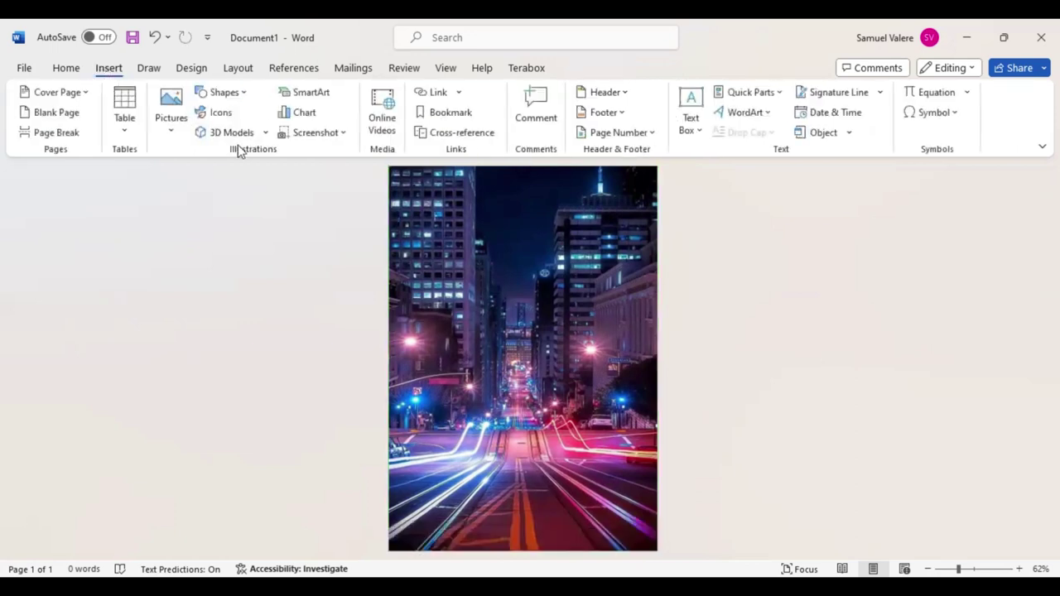
# - Draw a rectangle near the top of the photo and type NOCS CULT PRESENTS in it
pyautogui.click(234, 95)
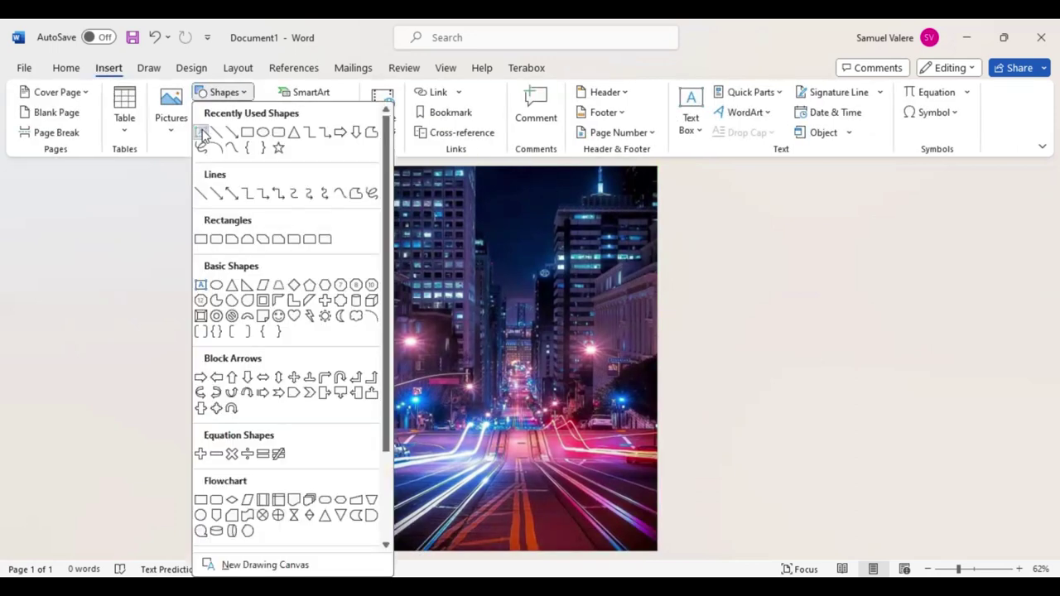
pyautogui.click(203, 134)
pyautogui.moveTo(573, 220); pyautogui.dragTo(445, 199)
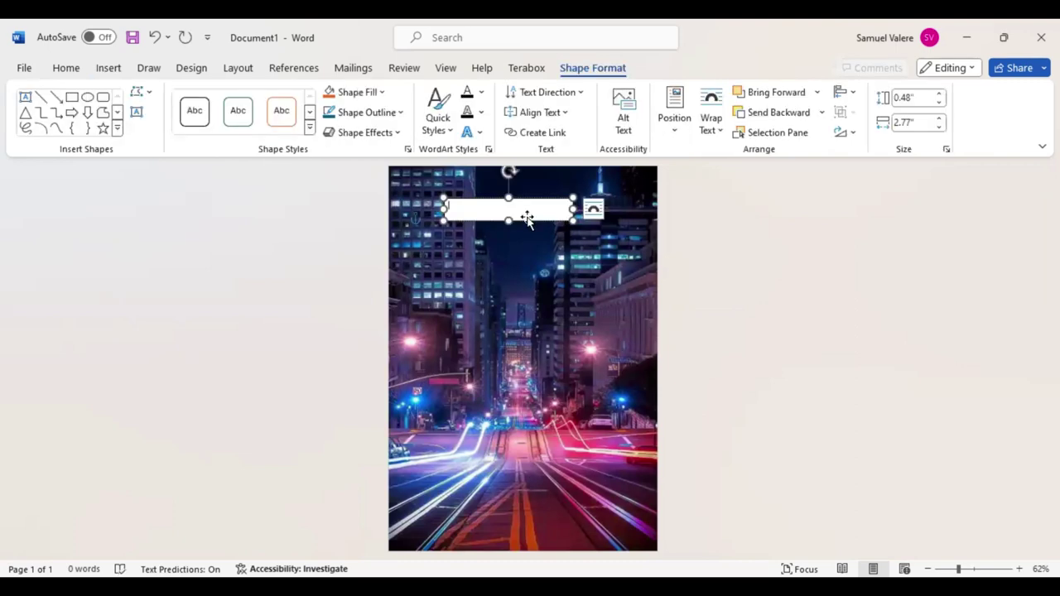
pyautogui.write('NOCS')
pyautogui.write(' CULT P')
pyautogui.write('RESENTS')
# - Select the title text and remove the rectangle's white fill
pyautogui.doubleClick(489, 207)
pyautogui.moveTo(520, 207); pyautogui.dragTo(447, 206)
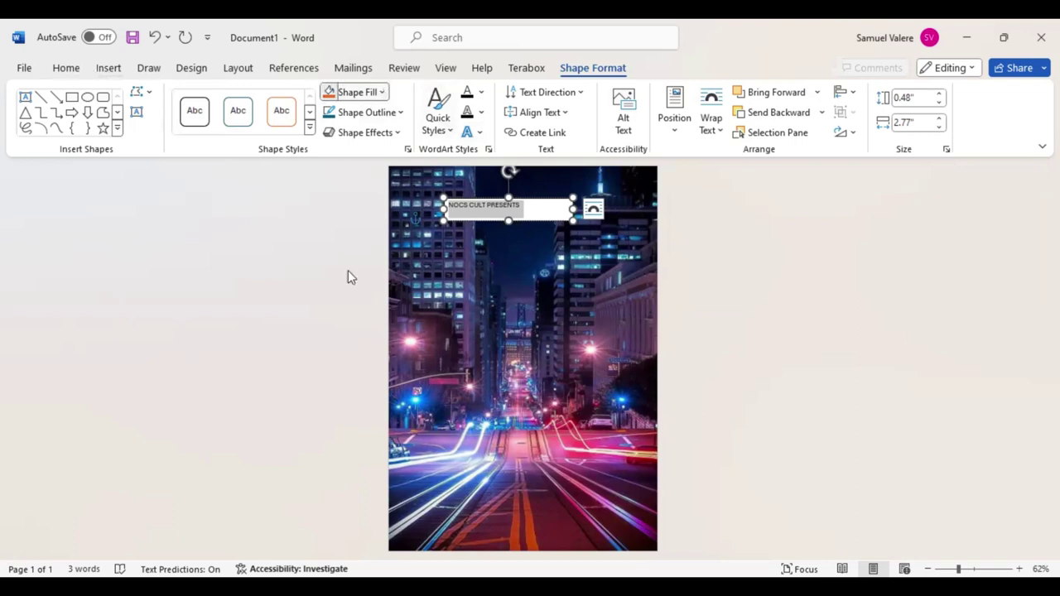
pyautogui.click(381, 93)
pyautogui.press('Escape')
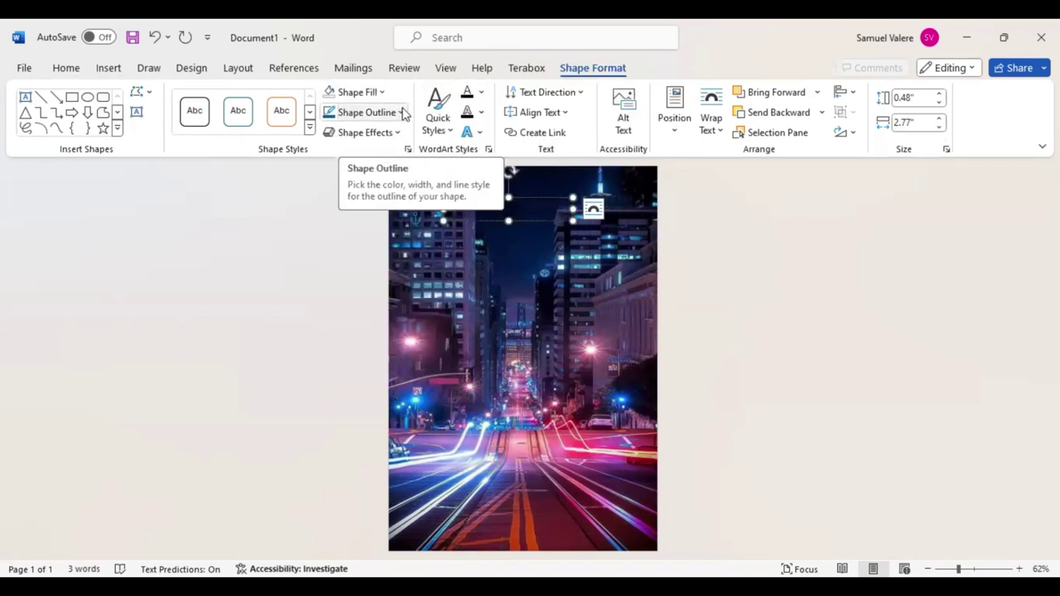
# - Center the title in its box and set its font to Arial
pyautogui.click(66, 68)
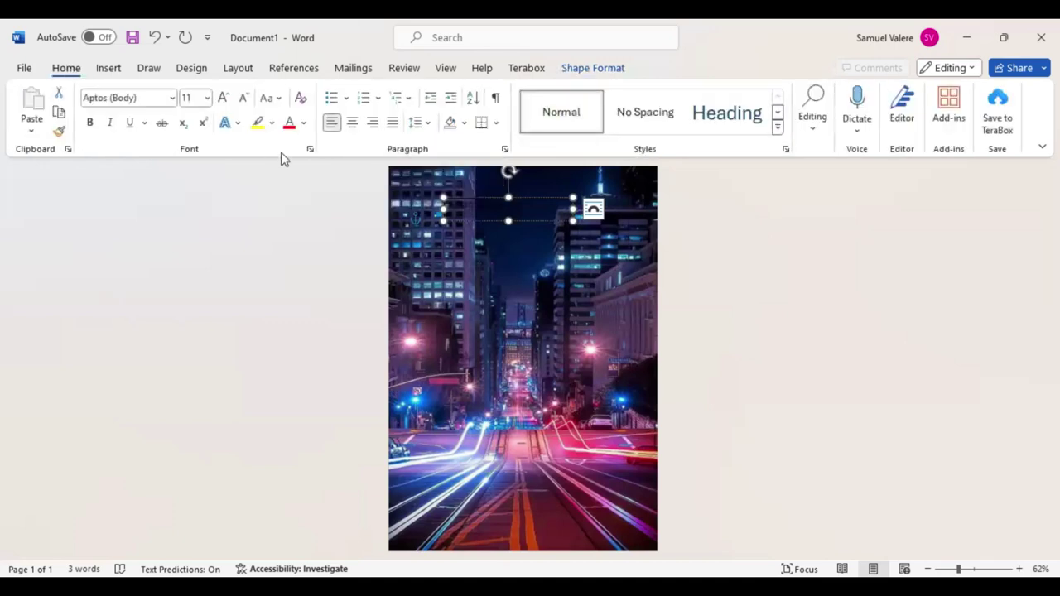
pyautogui.hotkey('ctrl', 'e')
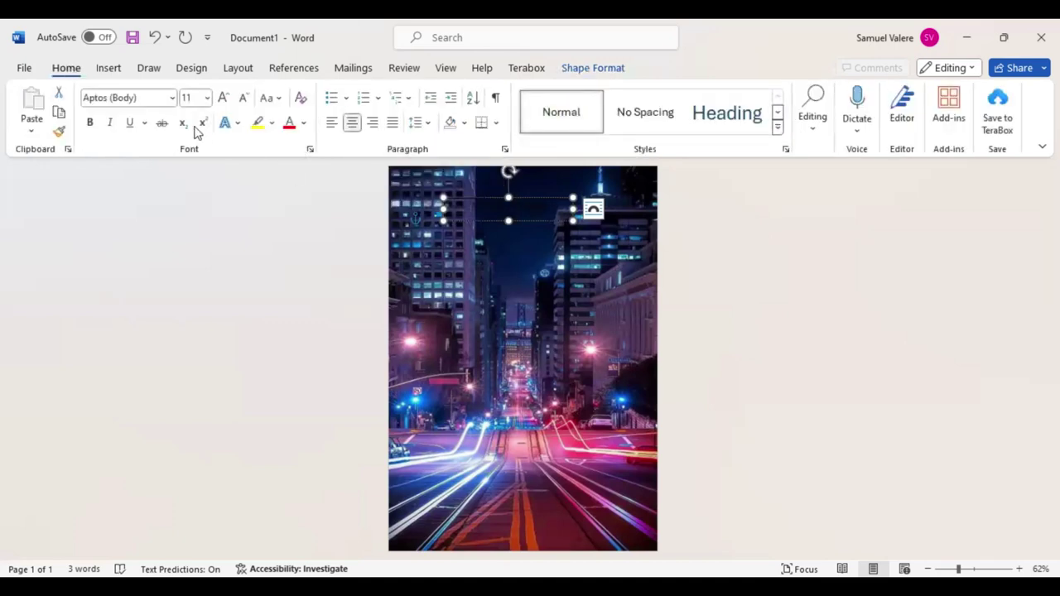
pyautogui.click(141, 98)
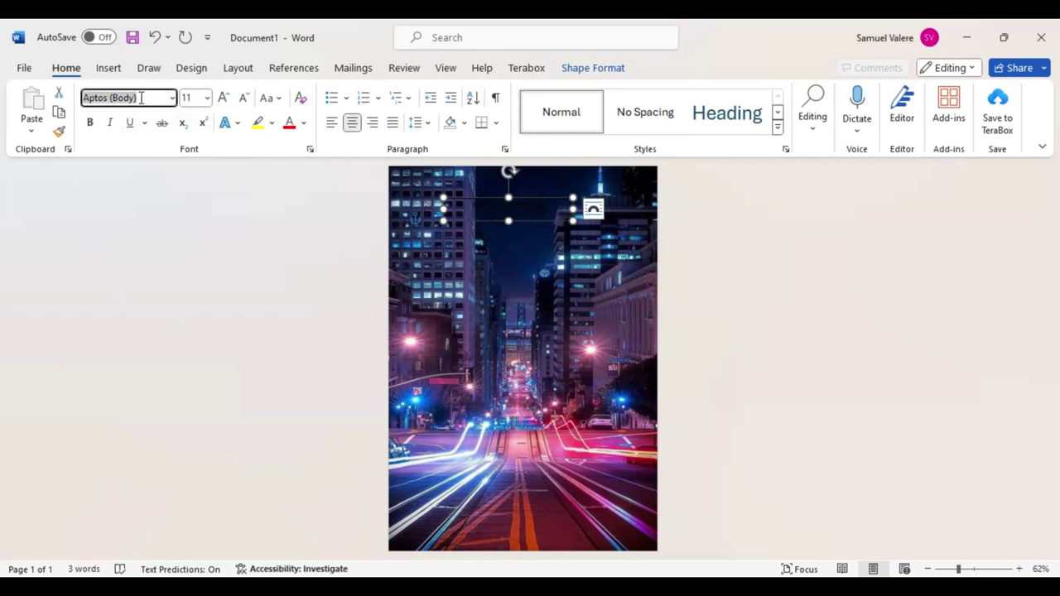
pyautogui.write('Arial Black')
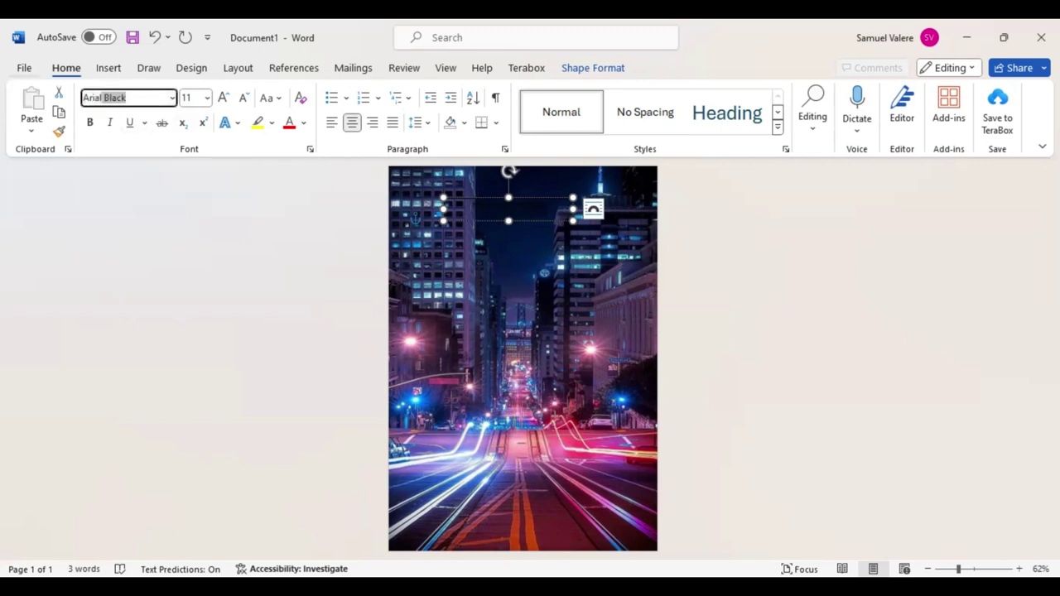
pyautogui.press('Return')
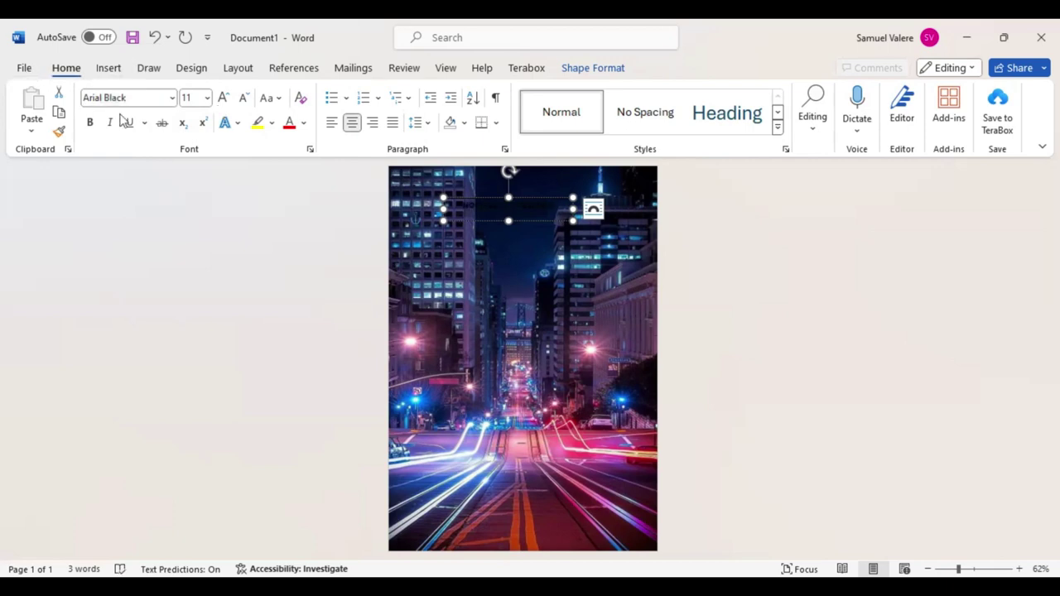
pyautogui.click(133, 97)
pyautogui.click(133, 97)
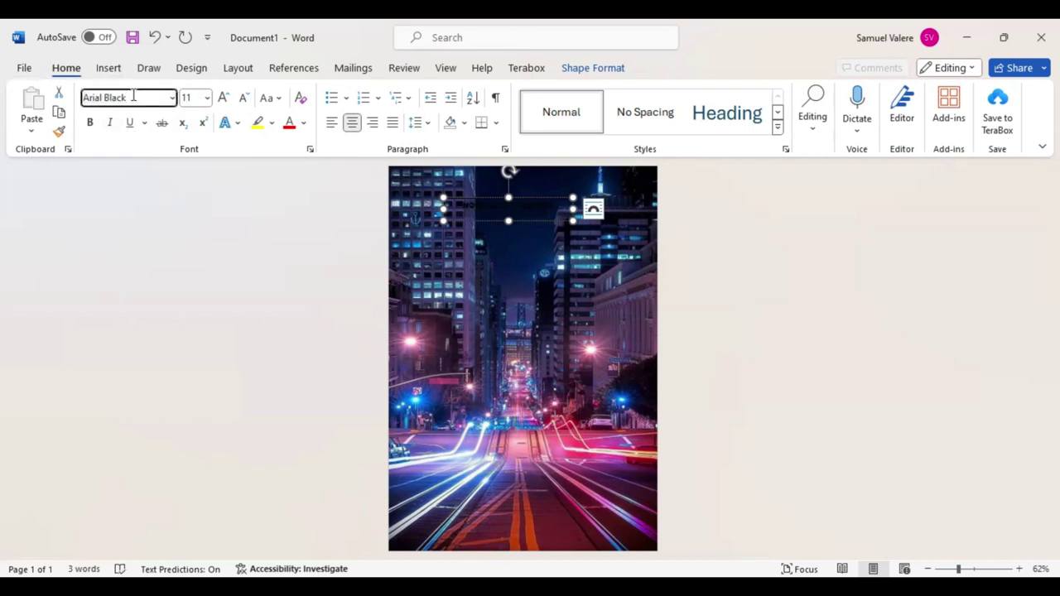
pyautogui.press('BackSpace')
pyautogui.press('BackSpace')
pyautogui.press('BackSpace')
pyautogui.press('BackSpace')
pyautogui.press('BackSpace')
pyautogui.press('Return')
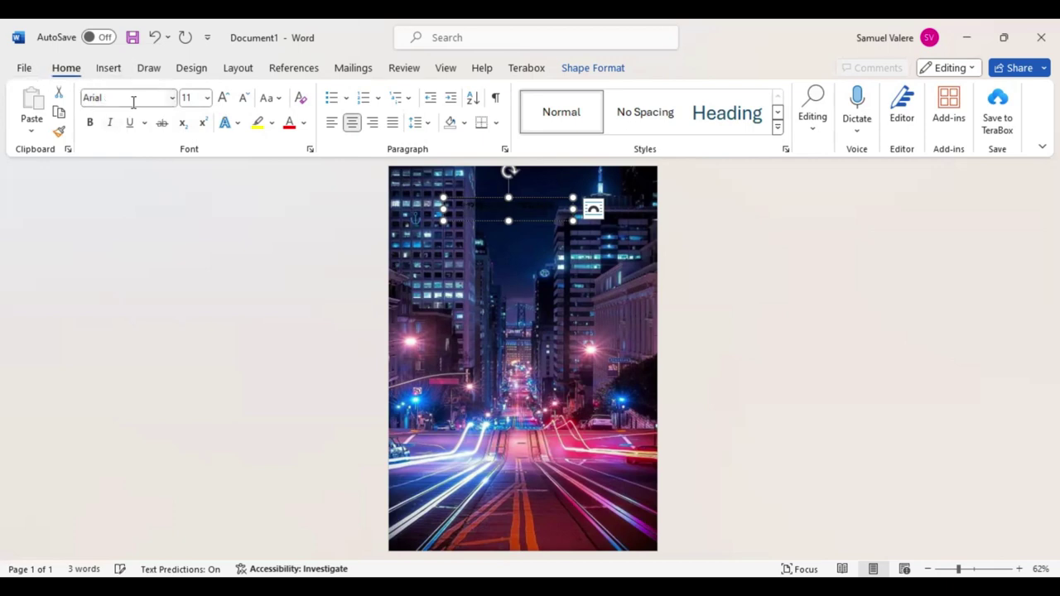
# - Set the title's font size to 10 pt
pyautogui.click(194, 97)
pyautogui.press('BackSpace')
pyautogui.write('0')
pyautogui.press('Return')
# - Expand the title's character spacing by 6 pt in the Font dialog's Advanced tab
pyautogui.click(310, 149)
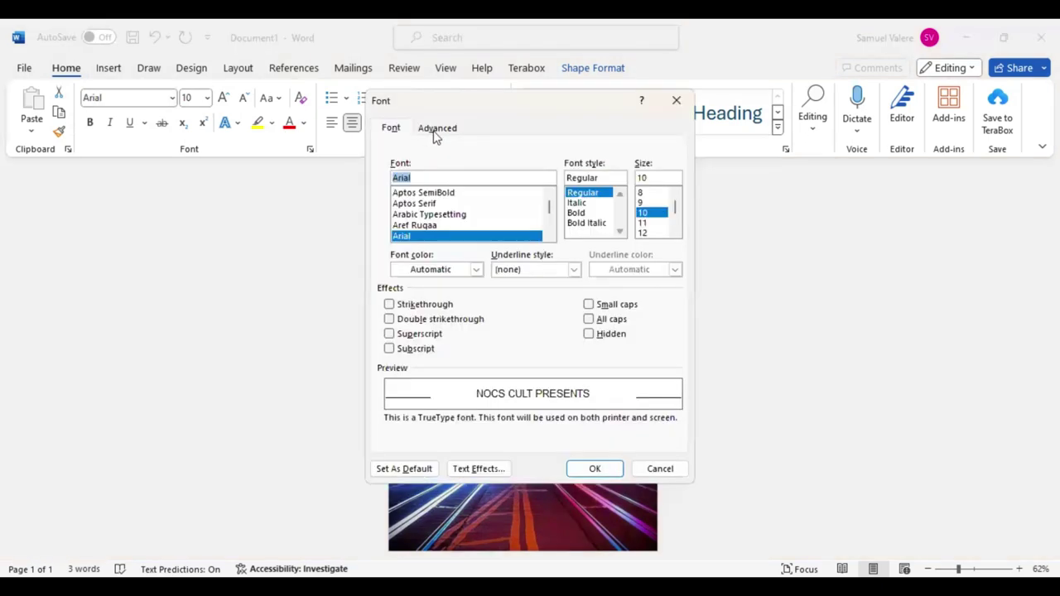
pyautogui.click(437, 129)
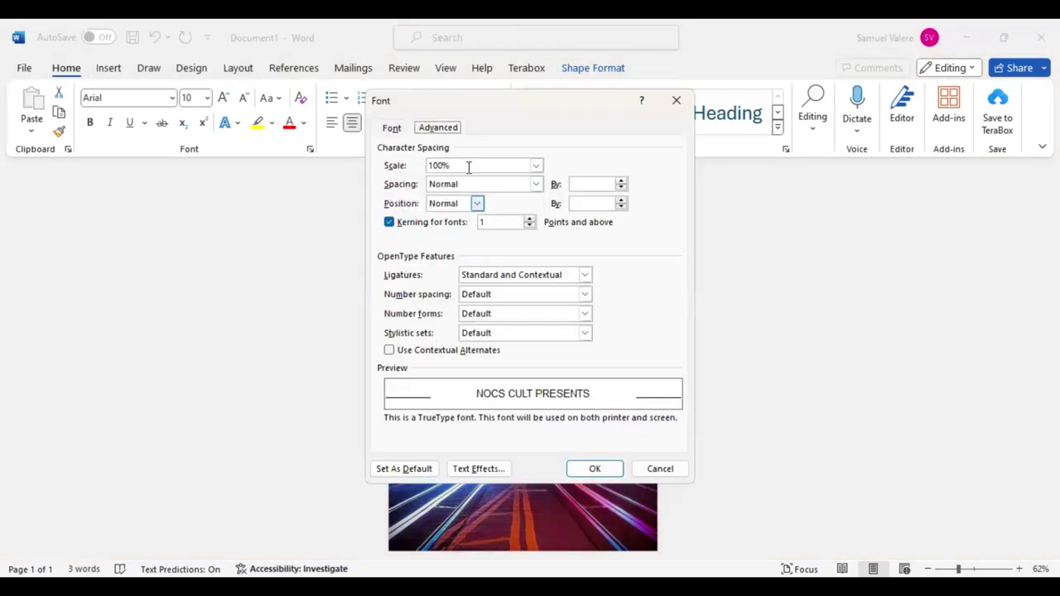
pyautogui.click(478, 204)
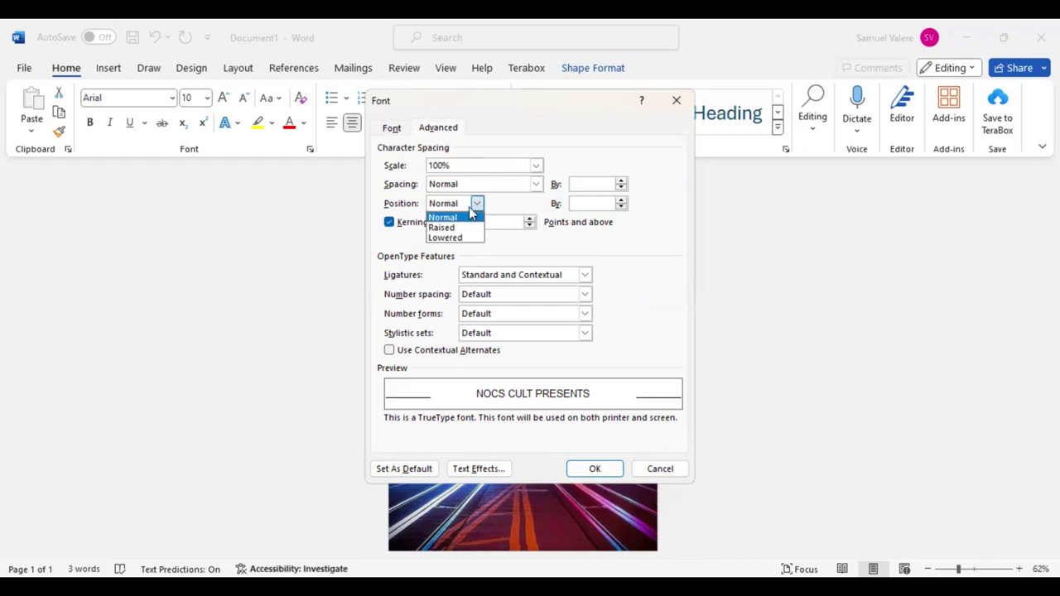
pyautogui.click(534, 189)
pyautogui.click(535, 186)
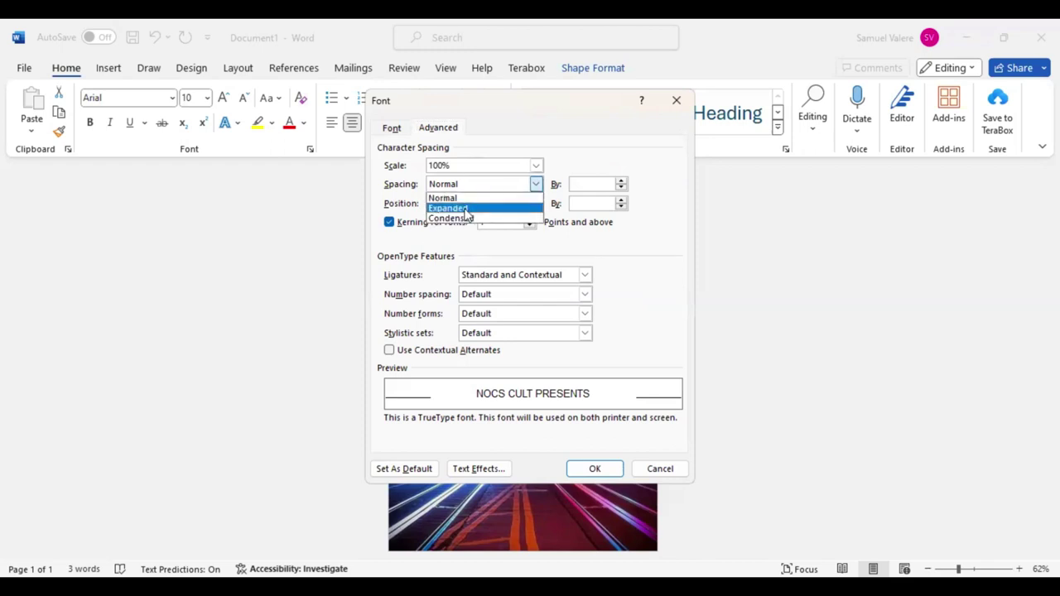
pyautogui.click(517, 205)
pyautogui.doubleClick(575, 184)
pyautogui.write('6')
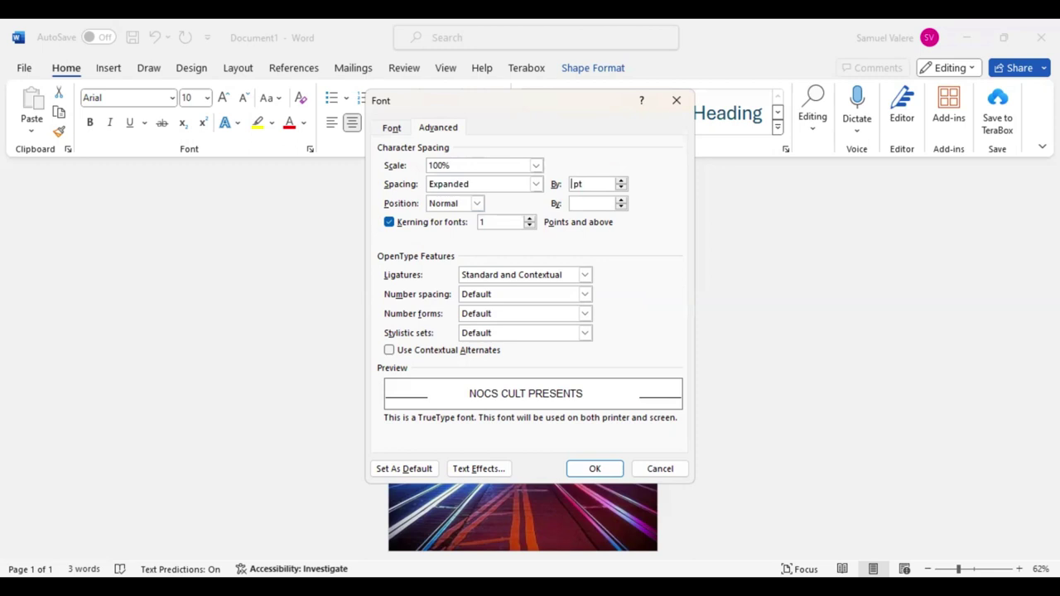
pyautogui.press('Return')
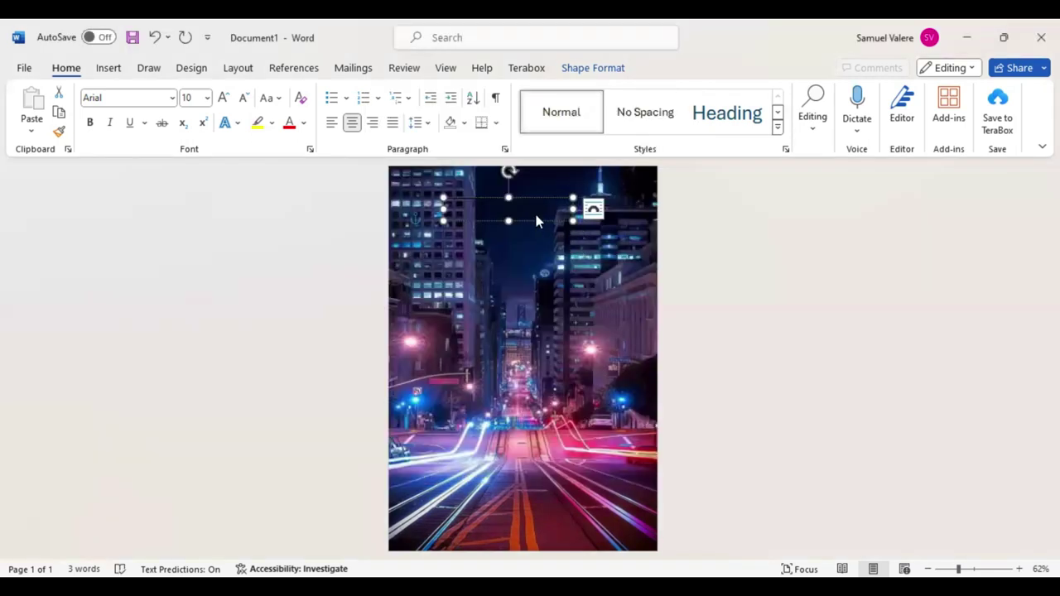
# - Make the title text white and remove the box's outline
pyautogui.scroll(-10, 463, 109)
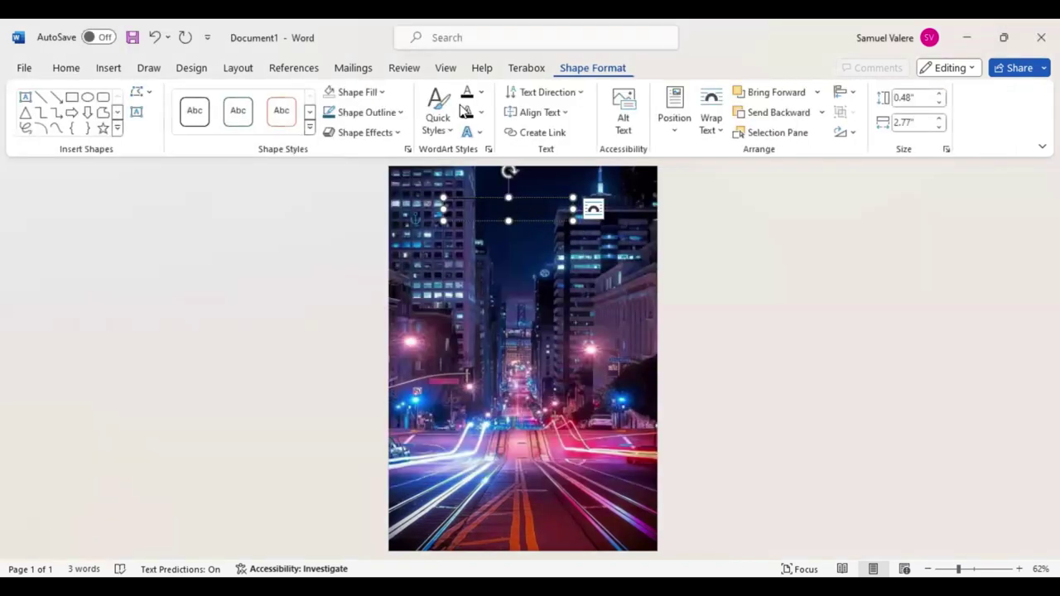
pyautogui.click(481, 92)
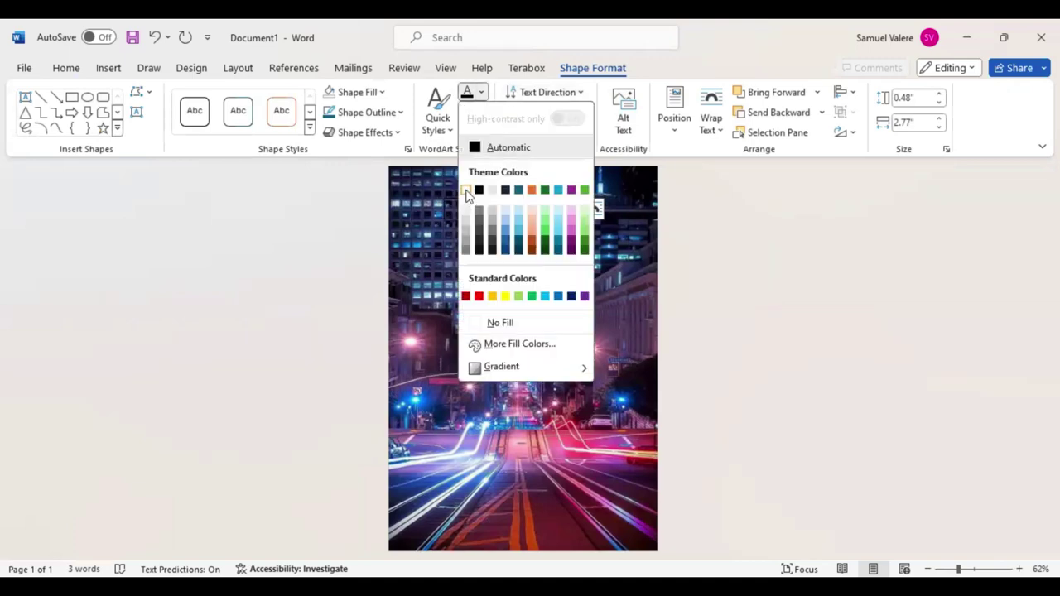
pyautogui.click(466, 191)
pyautogui.click(401, 112)
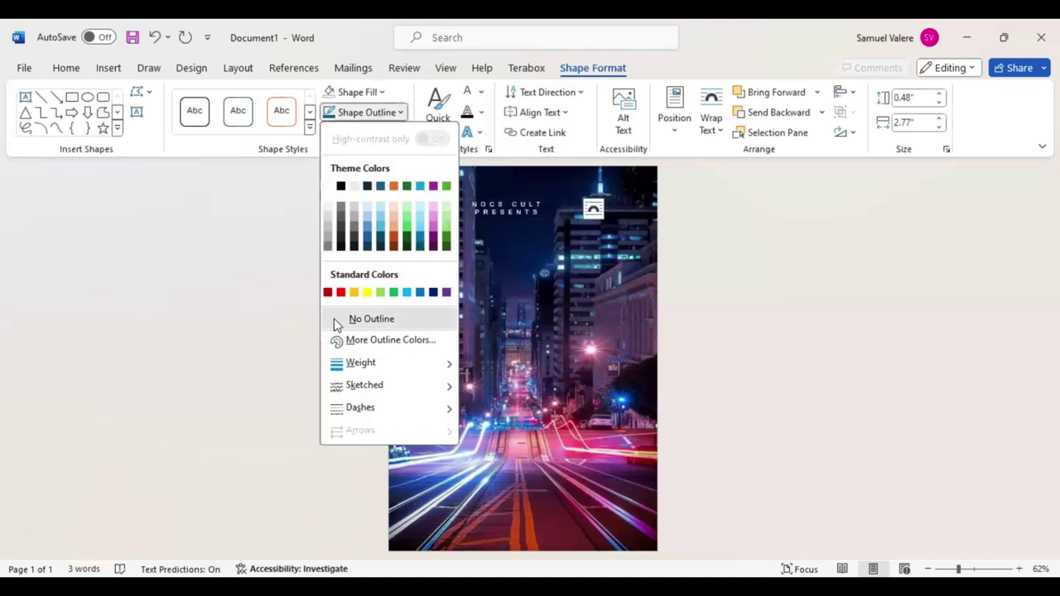
pyautogui.click(335, 321)
# - Widen the box to one line, shrink it to 0.3" high, and enlarge the text to 12 pt
pyautogui.moveTo(572, 209); pyautogui.dragTo(612, 209)
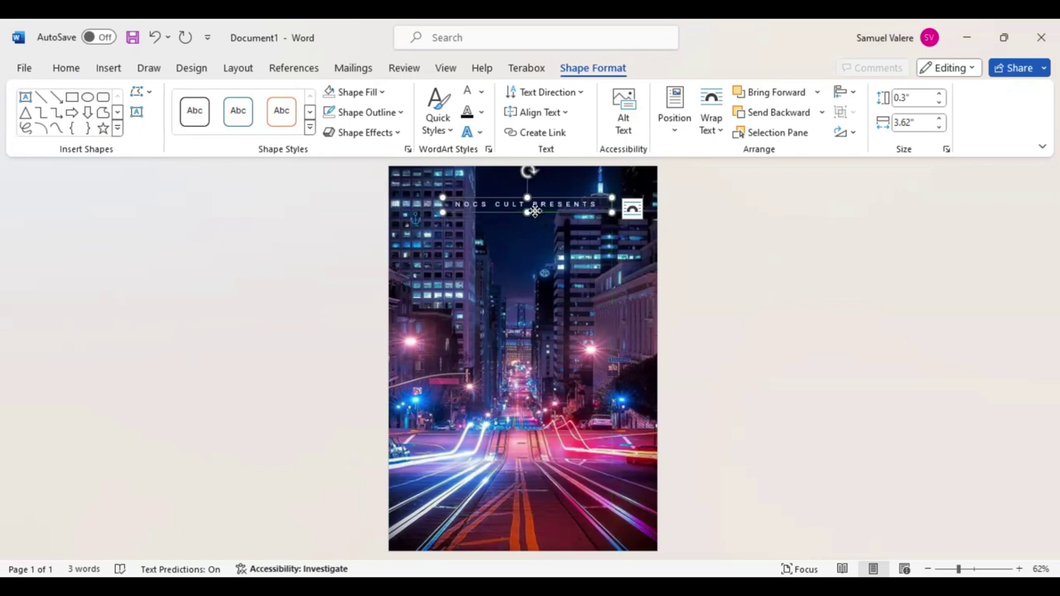
pyautogui.moveTo(528, 217); pyautogui.dragTo(531, 187)
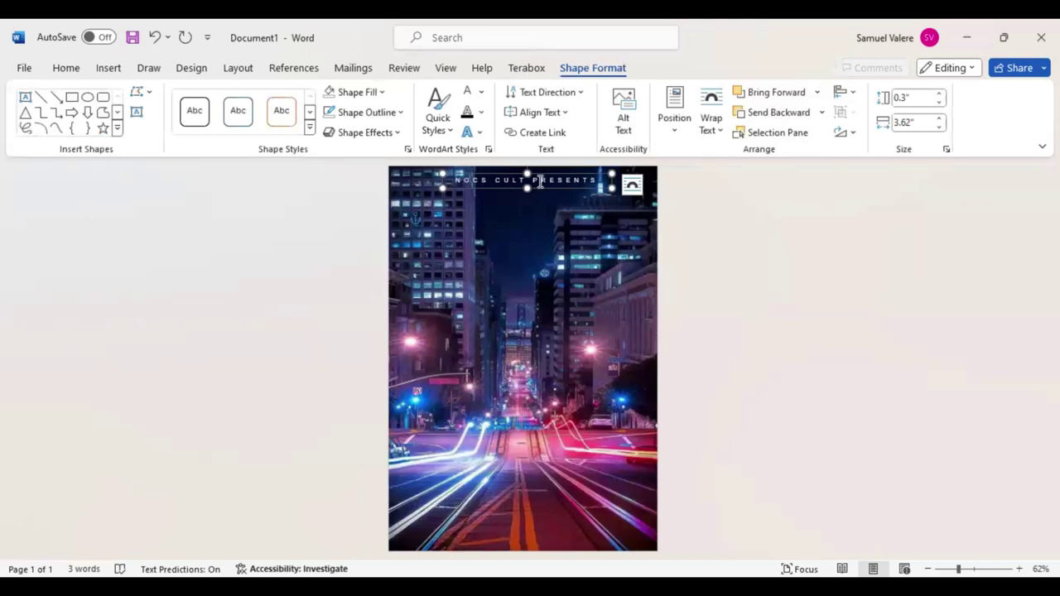
pyautogui.tripleClick(540, 182)
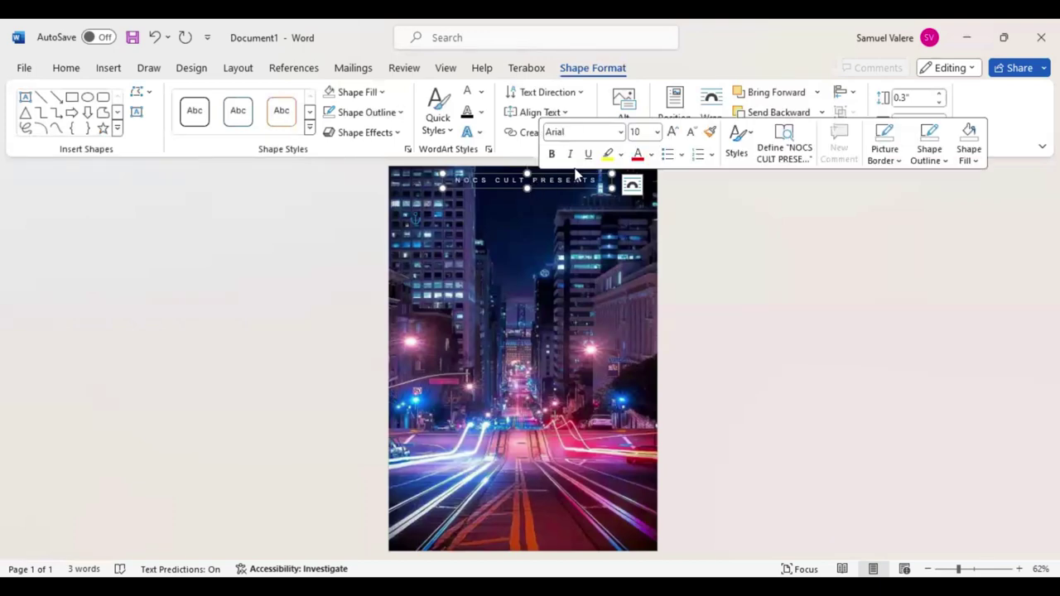
pyautogui.click(673, 133)
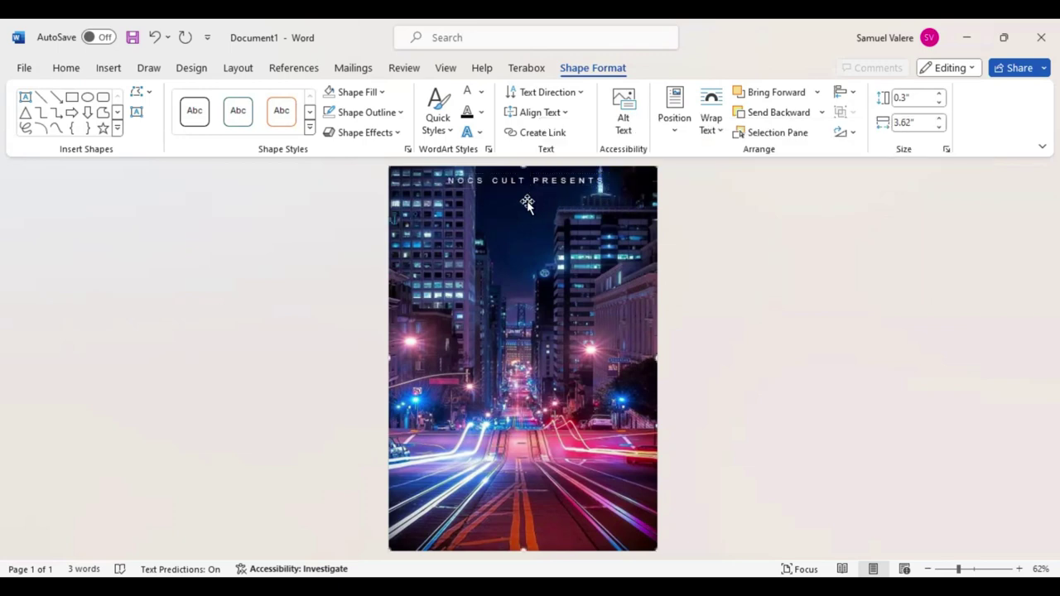
pyautogui.click(522, 200)
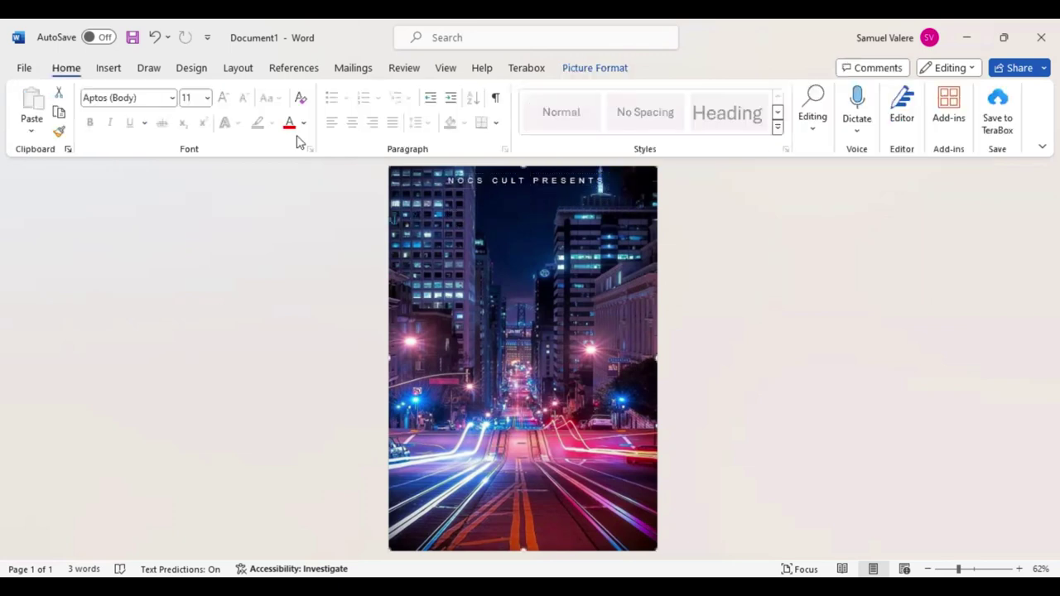
# - Draw a small rectangle below the title and type GUESTS
pyautogui.click(108, 69)
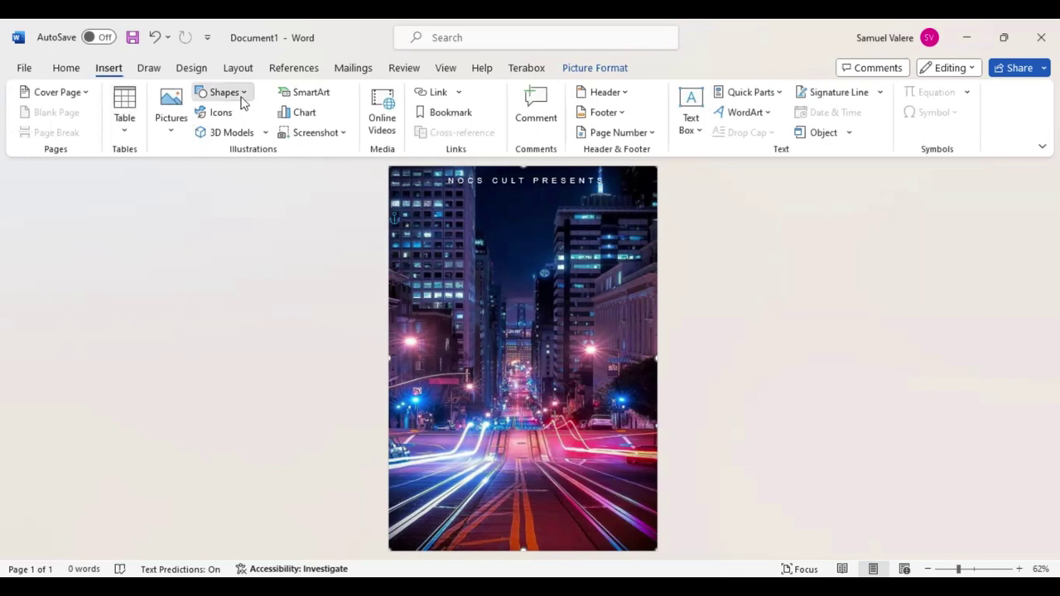
pyautogui.click(239, 101)
pyautogui.click(199, 135)
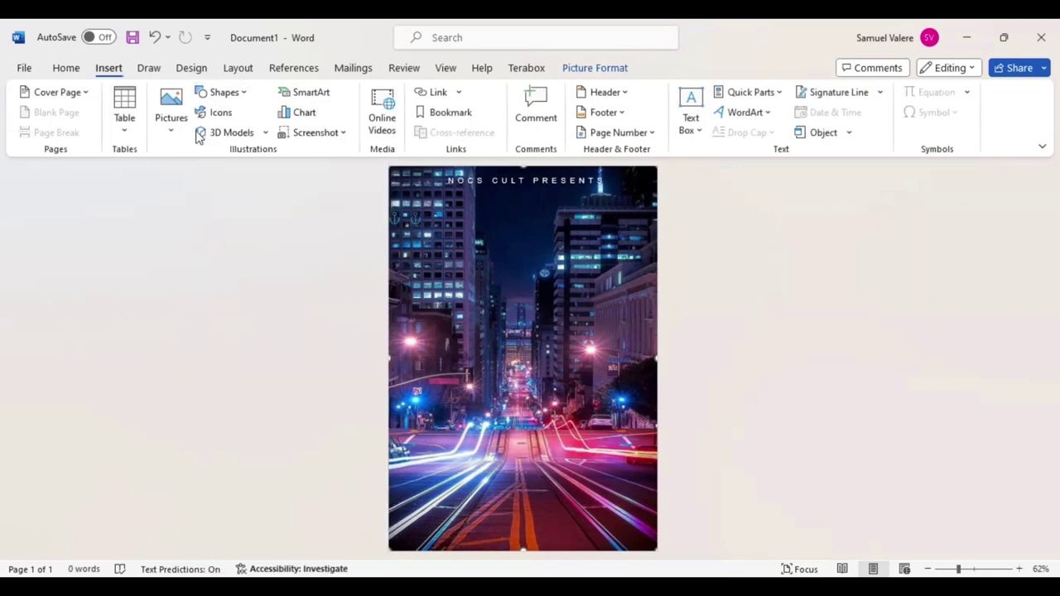
pyautogui.moveTo(478, 200); pyautogui.dragTo(544, 224)
pyautogui.write('GUESTS')
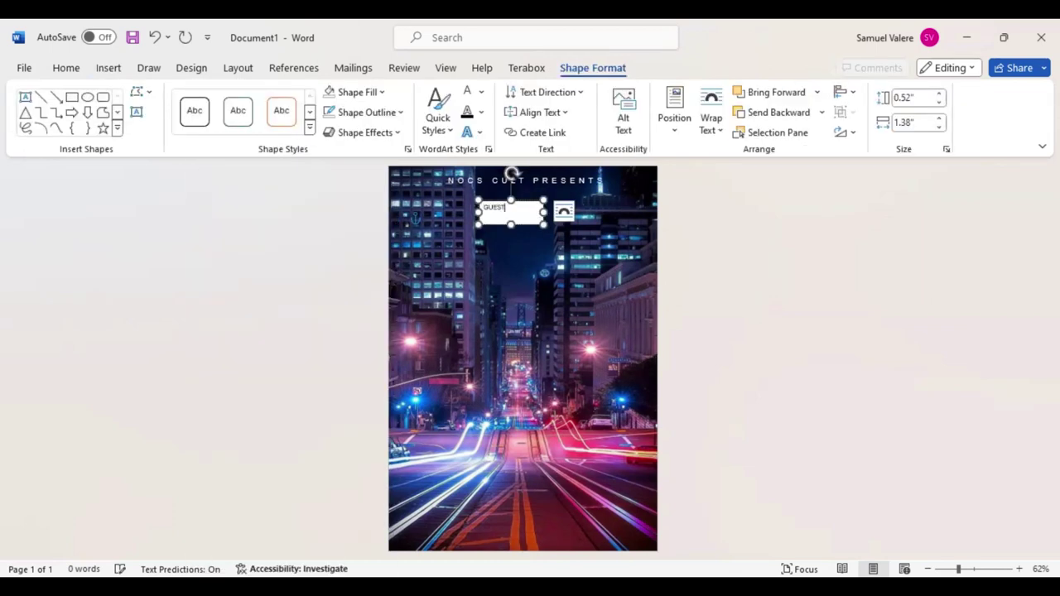
# - Remove the GUESTS box's white fill and colour its text blue
pyautogui.doubleClick(495, 208)
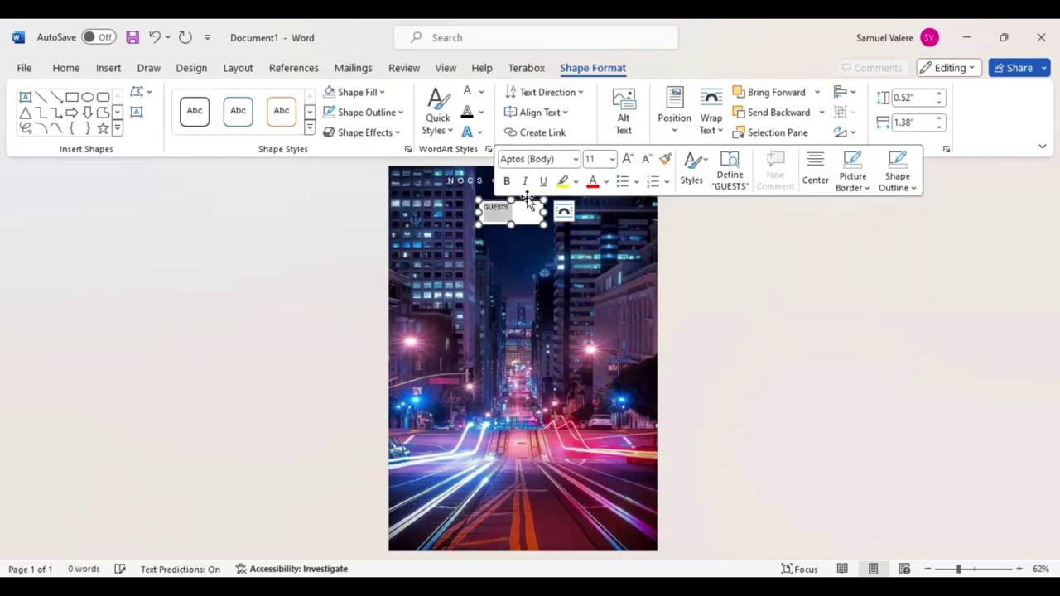
pyautogui.click(335, 91)
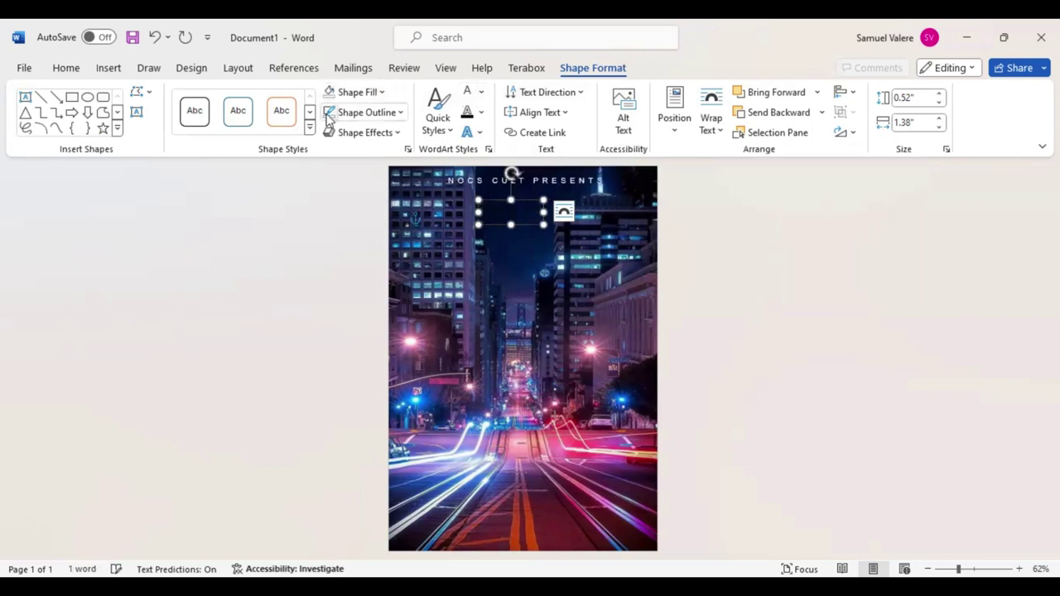
pyautogui.click(482, 92)
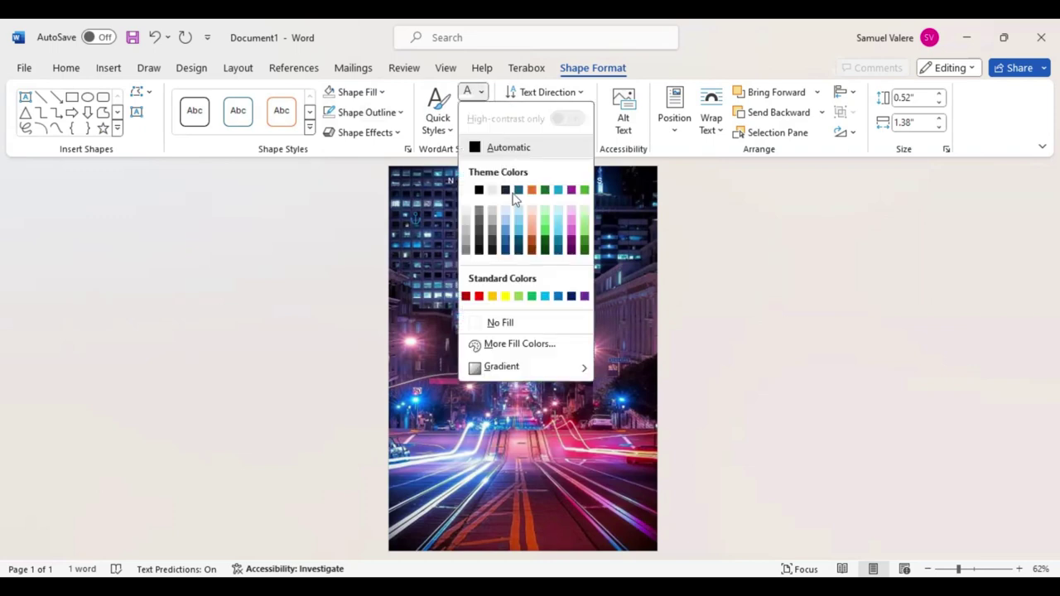
pyautogui.click(558, 296)
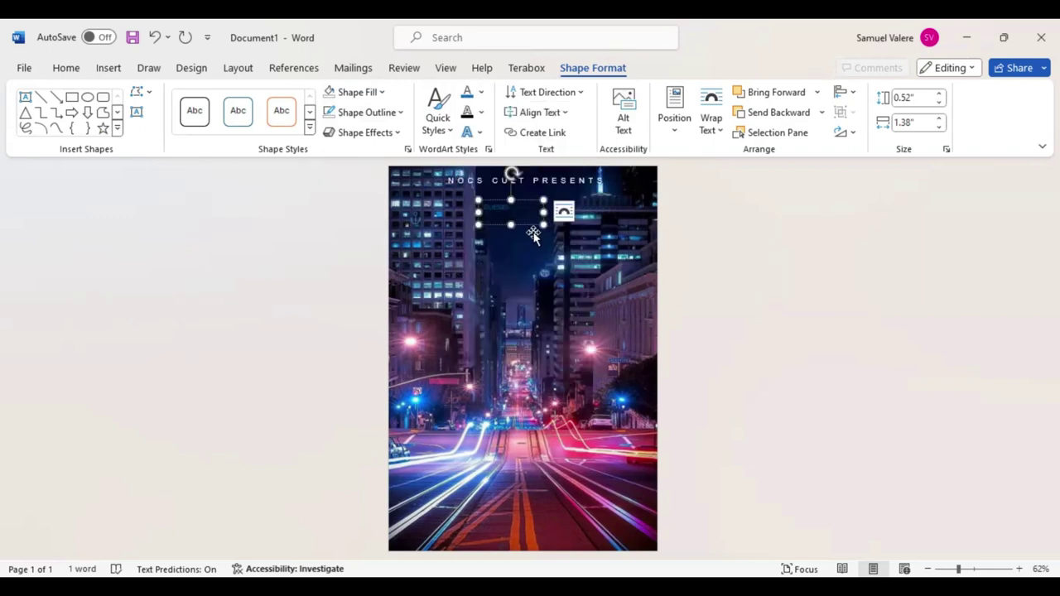
# - Set GUESTS to Arial at 12 pt
pyautogui.click(66, 70)
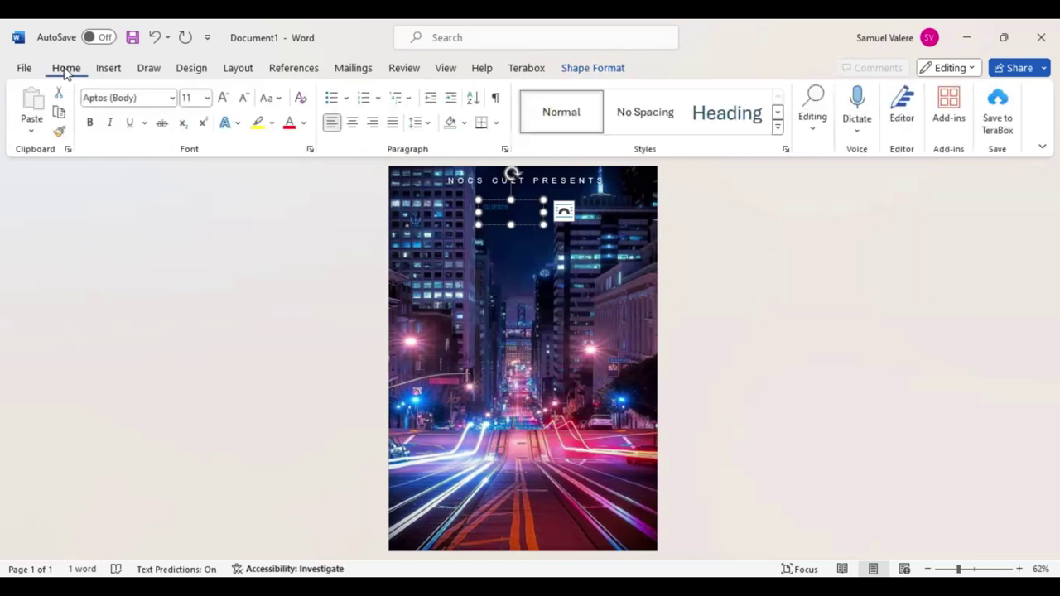
pyautogui.click(140, 98)
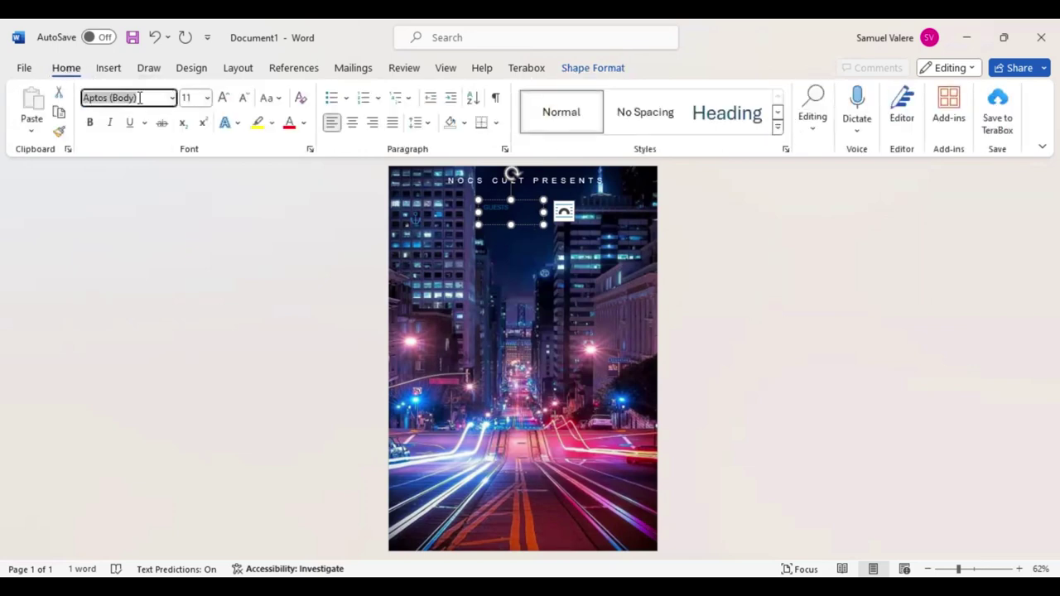
pyautogui.write('Aptos Display')
pyautogui.write('Arial')
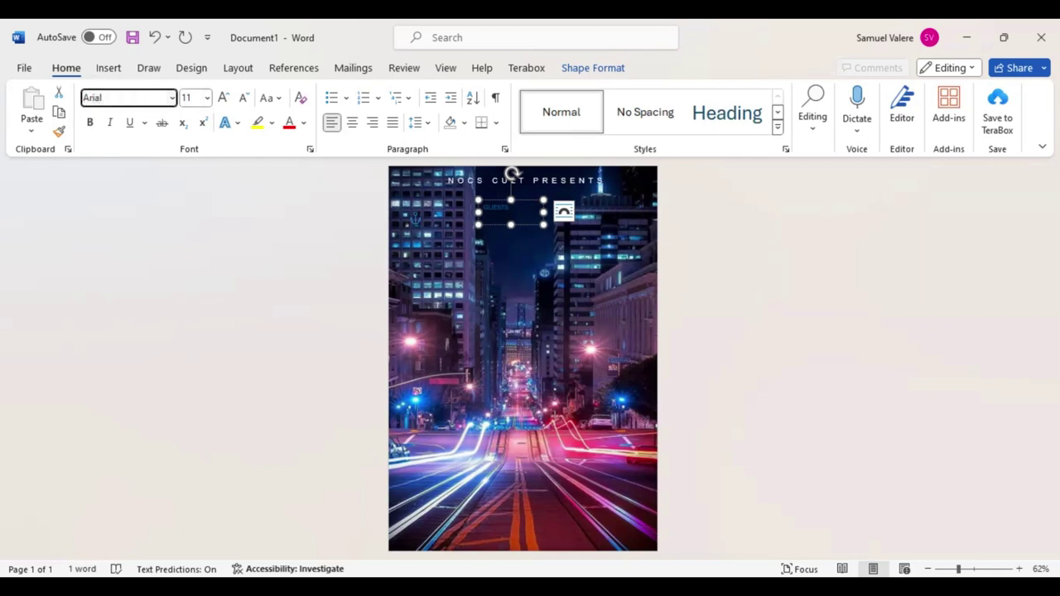
pyautogui.click(197, 97)
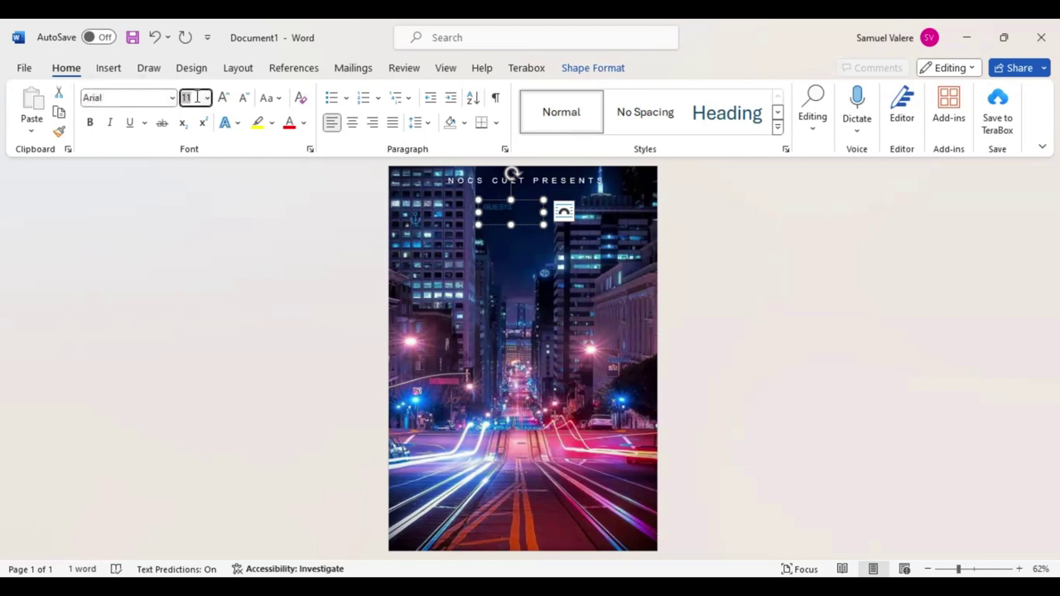
pyautogui.write('12')
pyautogui.press('Return')
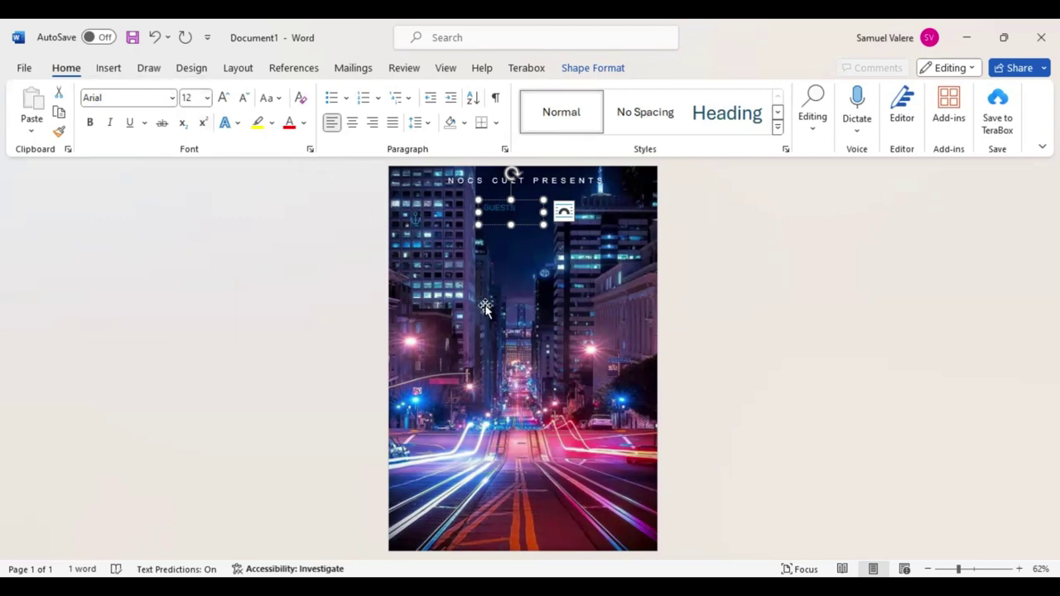
# - Center GUESTS, make its box shorter, and enlarge the text to 16 pt
pyautogui.click(352, 123)
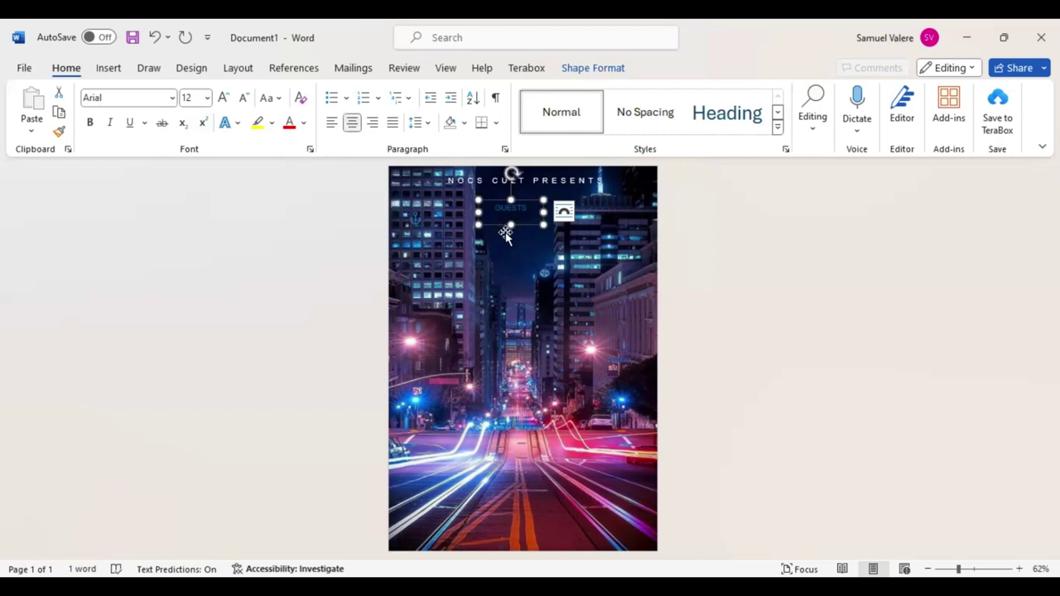
pyautogui.moveTo(511, 225); pyautogui.dragTo(509, 213)
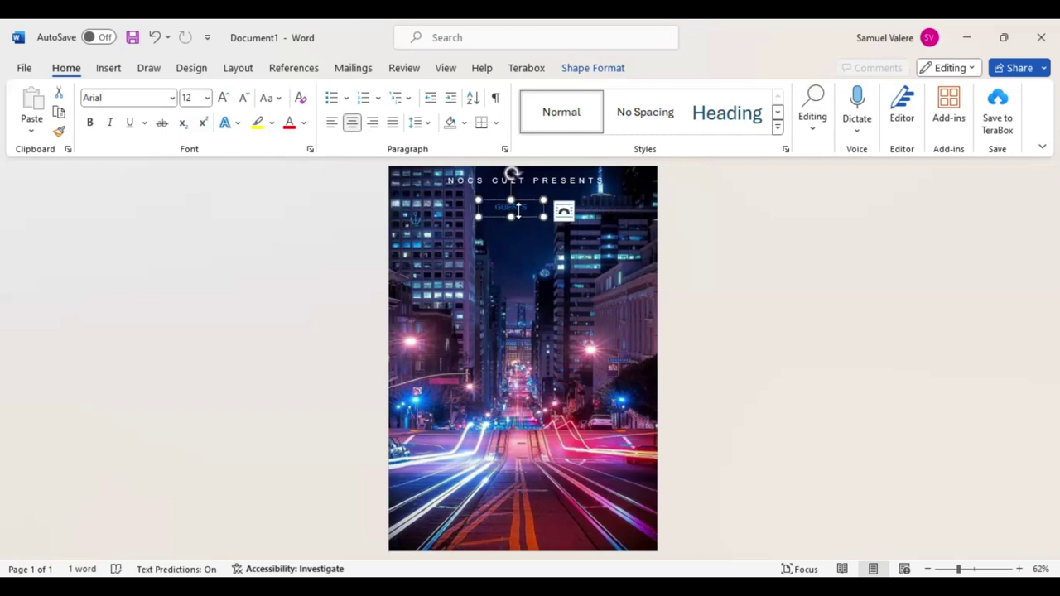
pyautogui.click(520, 212)
pyautogui.doubleClick(521, 212)
pyautogui.click(652, 163)
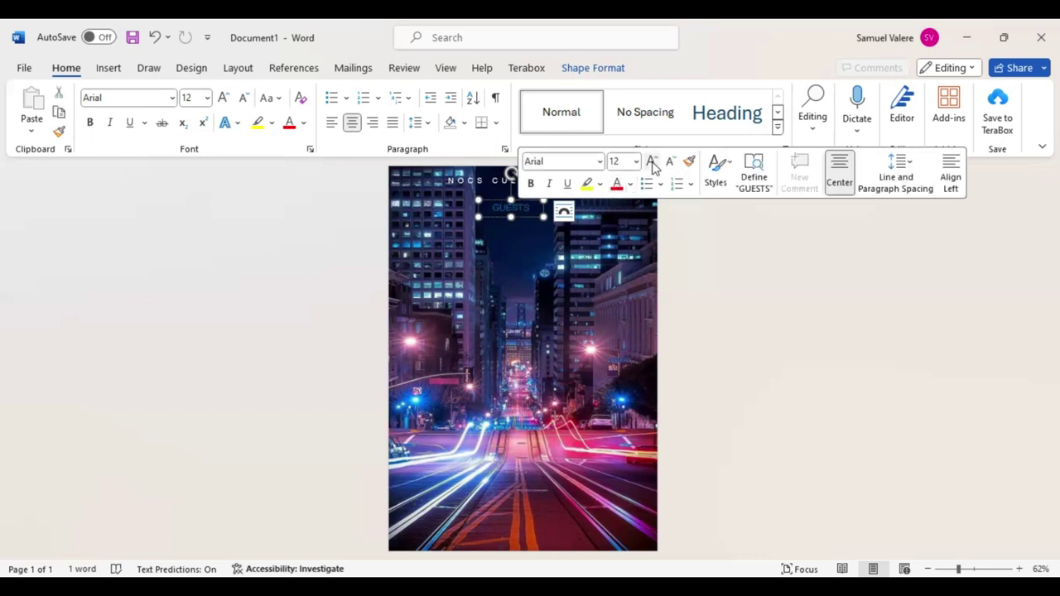
pyautogui.click(514, 217)
pyautogui.click(515, 214)
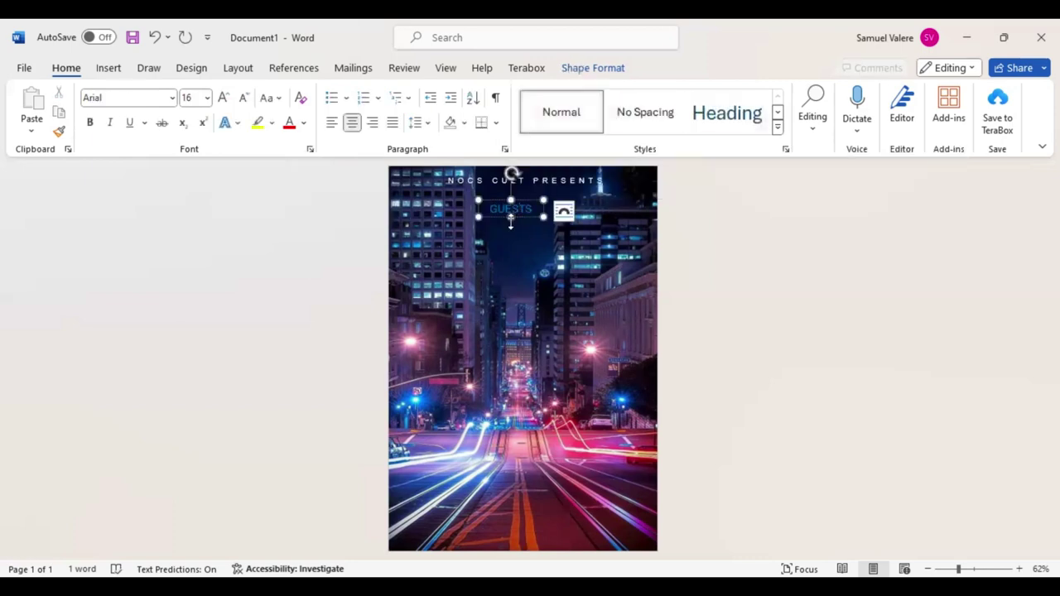
# - Nudge GUESTS up, duplicate its box below, and change the copy's text to NUBIA
pyautogui.moveTo(522, 220); pyautogui.dragTo(539, 208)
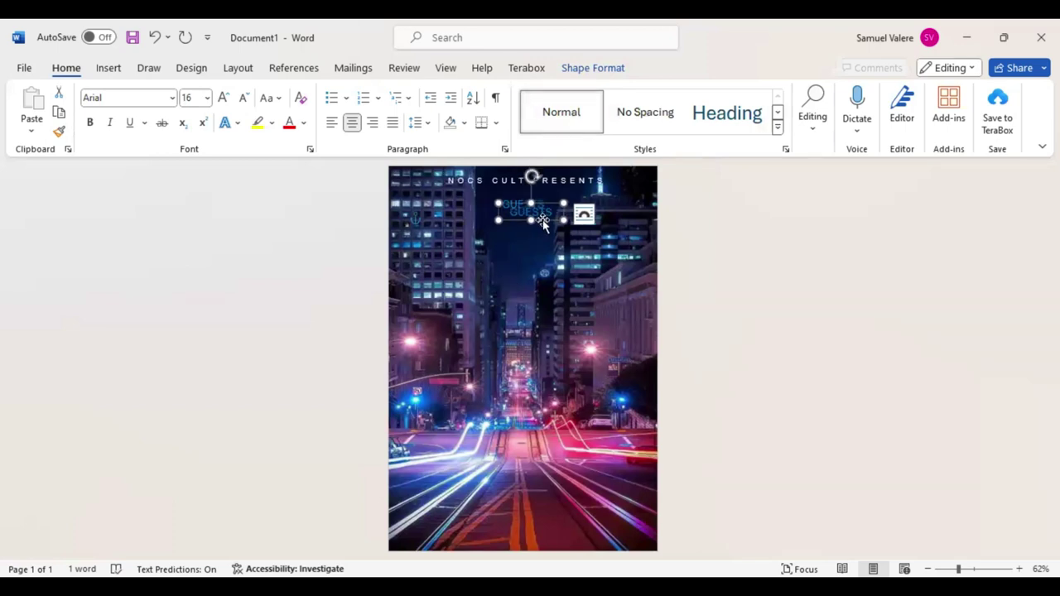
pyautogui.moveTo(534, 209); pyautogui.dragTo(530, 250)
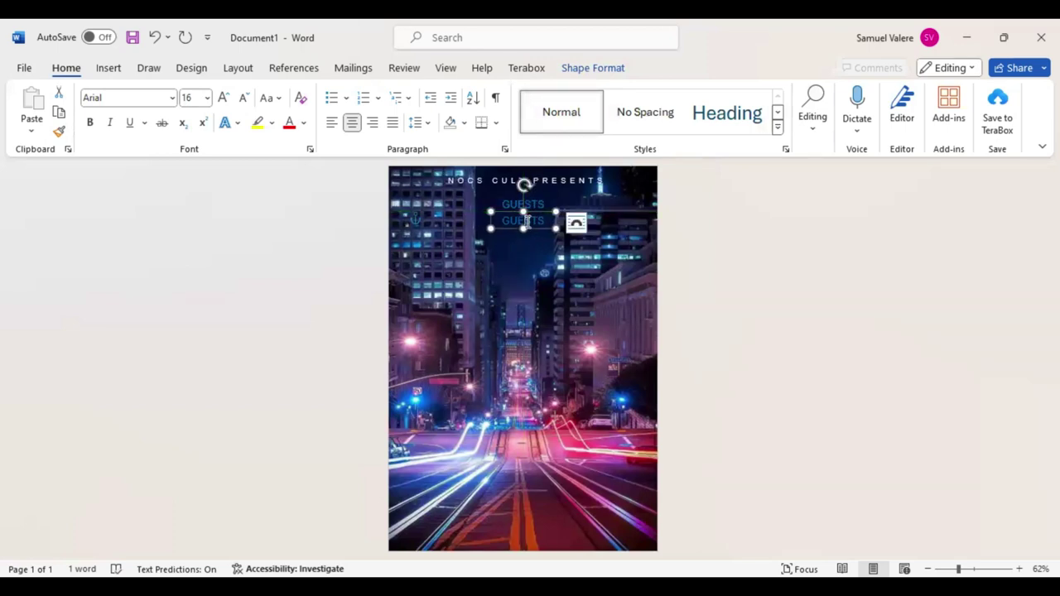
pyautogui.press('Delete')
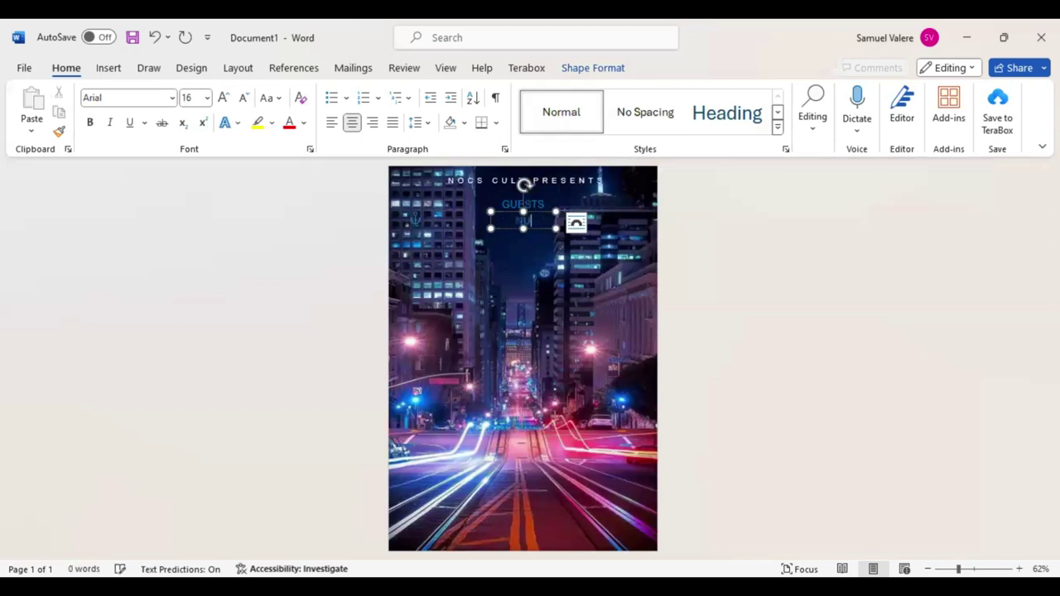
pyautogui.write('BA')
# - Enlarge NUBIA to 20 pt and let its box fit the text
pyautogui.doubleClick(532, 222)
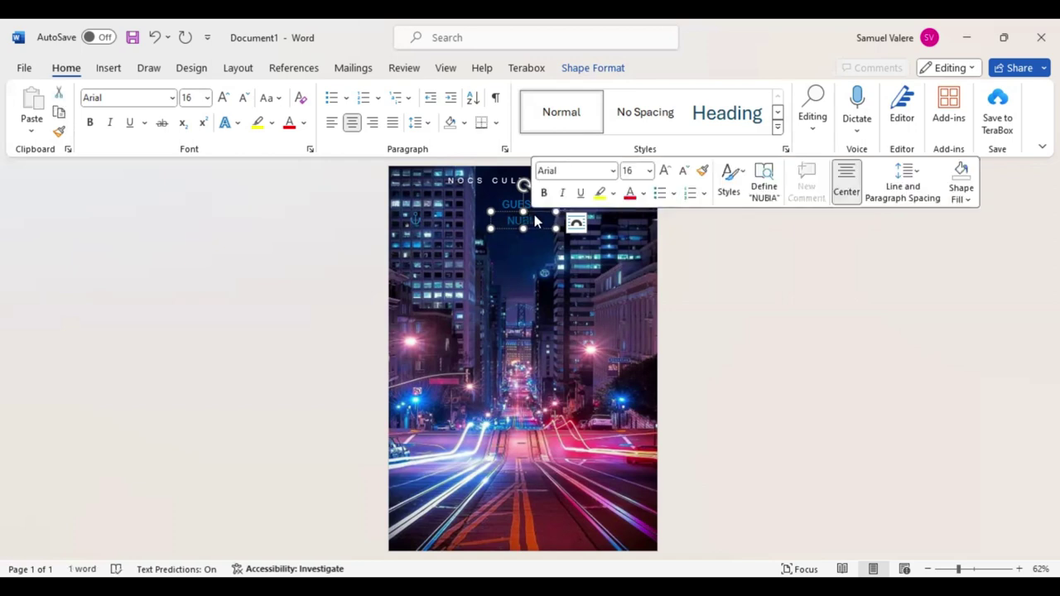
pyautogui.click(631, 171)
pyautogui.write('20')
pyautogui.press('Return')
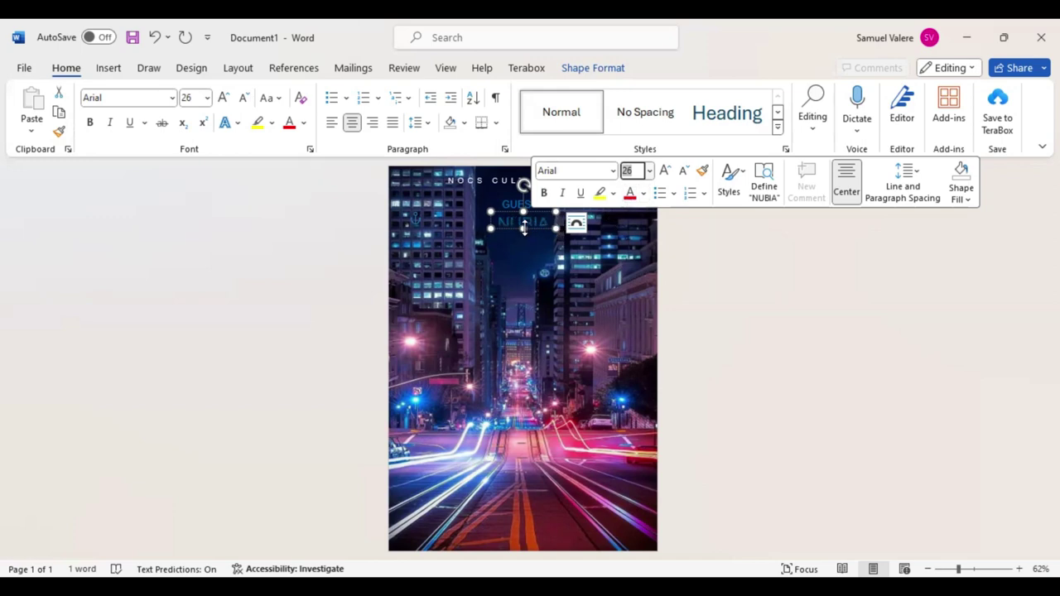
pyautogui.click(523, 229)
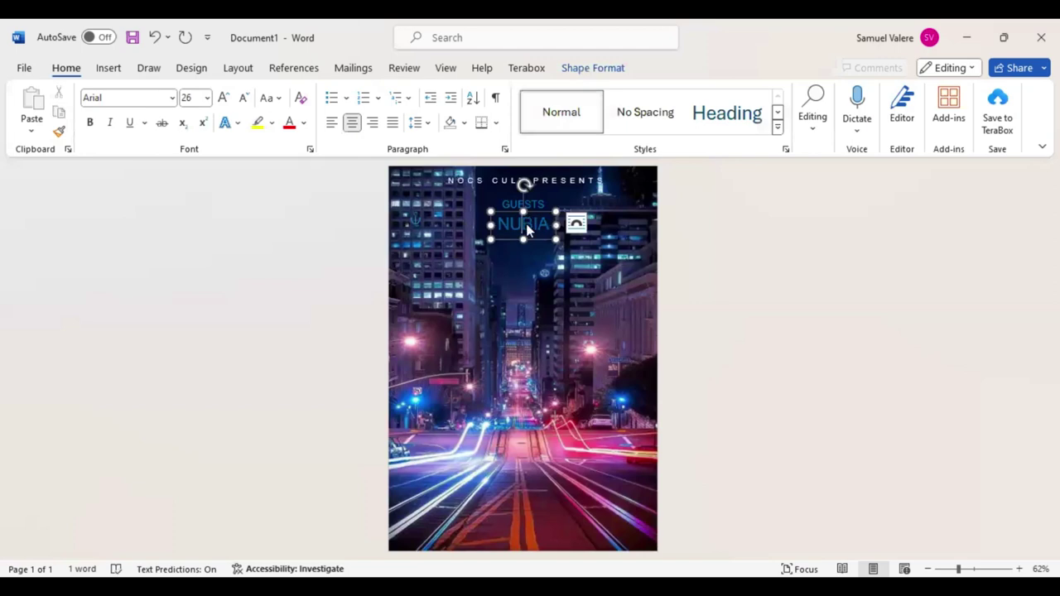
# - Change NUBIA to Impact, raise it to 36 pt, and widen its box
pyautogui.doubleClick(527, 230)
pyautogui.click(567, 174)
pyautogui.write('Impact')
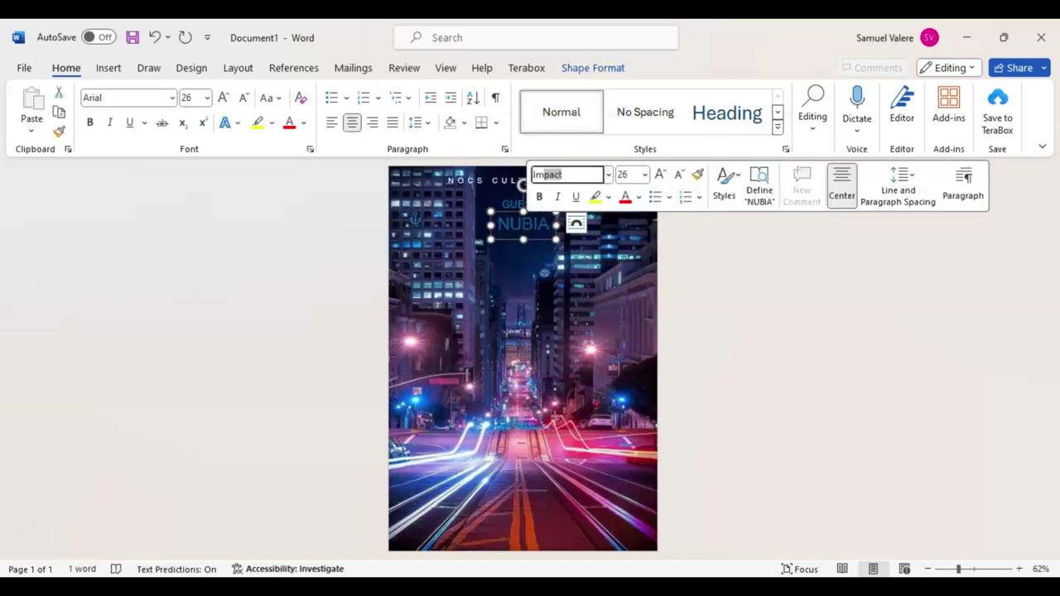
pyautogui.press('Return')
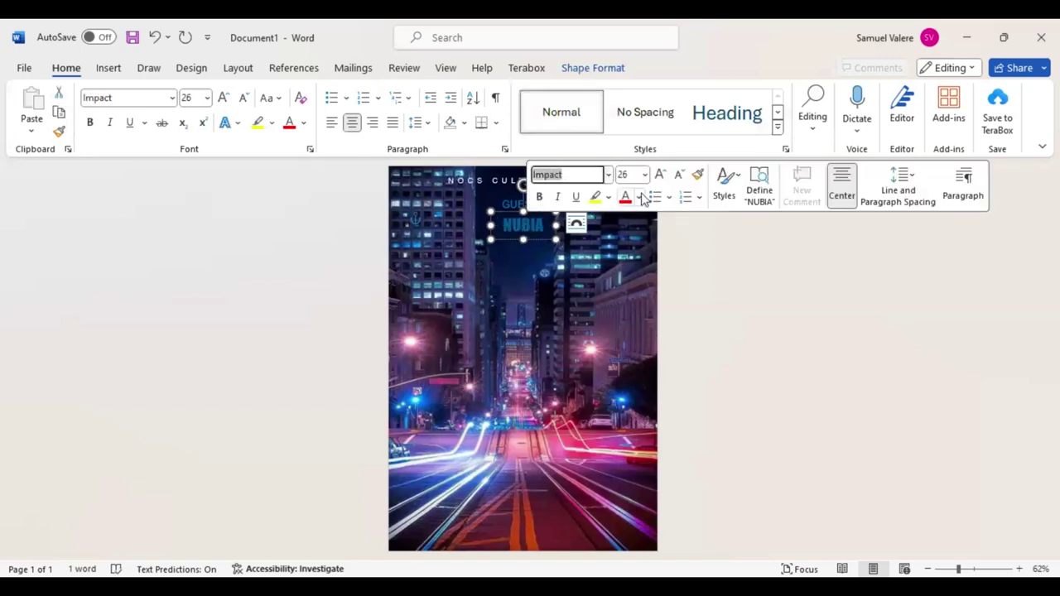
pyautogui.click(659, 175)
pyautogui.click(660, 175)
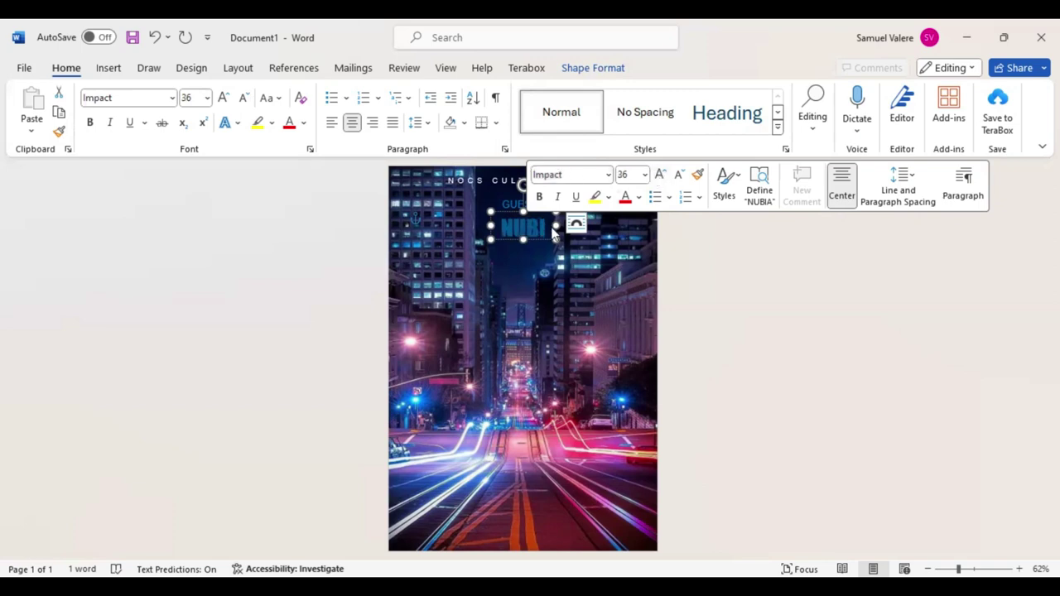
pyautogui.moveTo(557, 224)
pyautogui.mouseDown()
pyautogui.moveTo(575, 224)
pyautogui.moveTo(541, 245)
pyautogui.mouseUp()
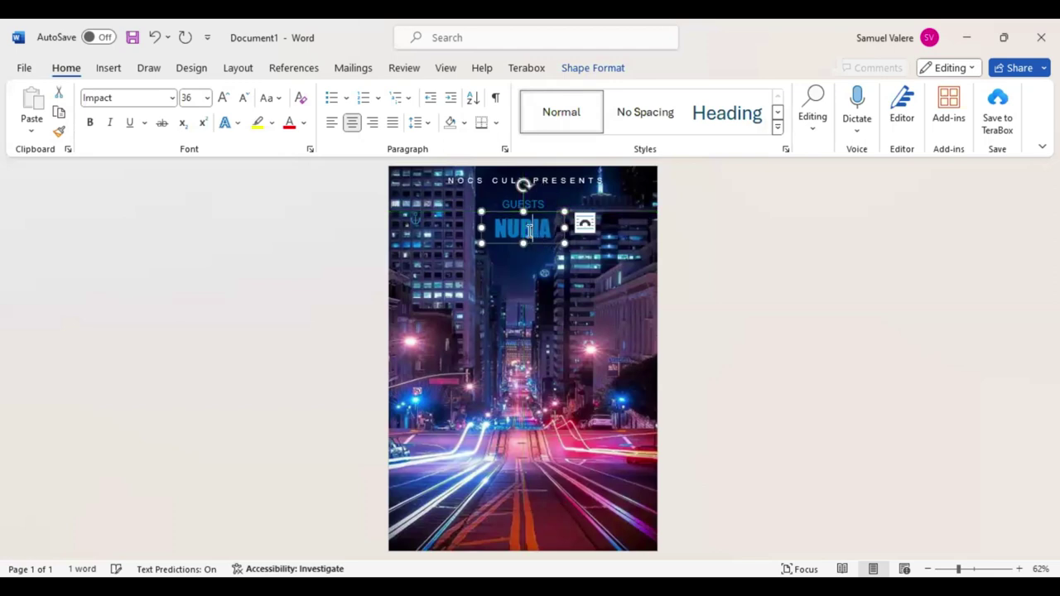
# - Colour the NUBIA text gold and reselect its text box
pyautogui.doubleClick(530, 232)
pyautogui.click(640, 204)
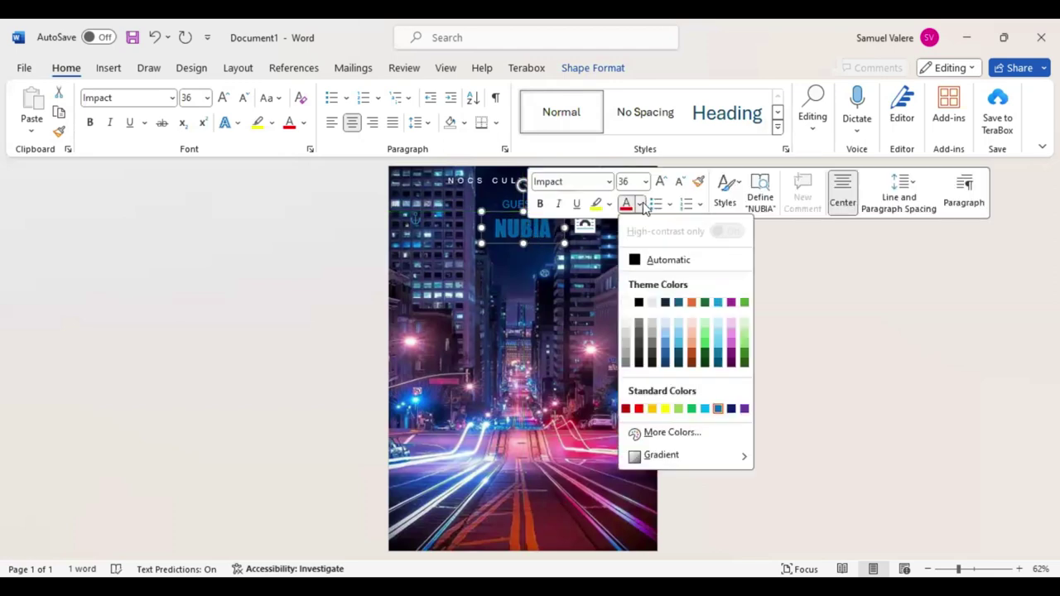
pyautogui.click(653, 410)
pyautogui.click(543, 250)
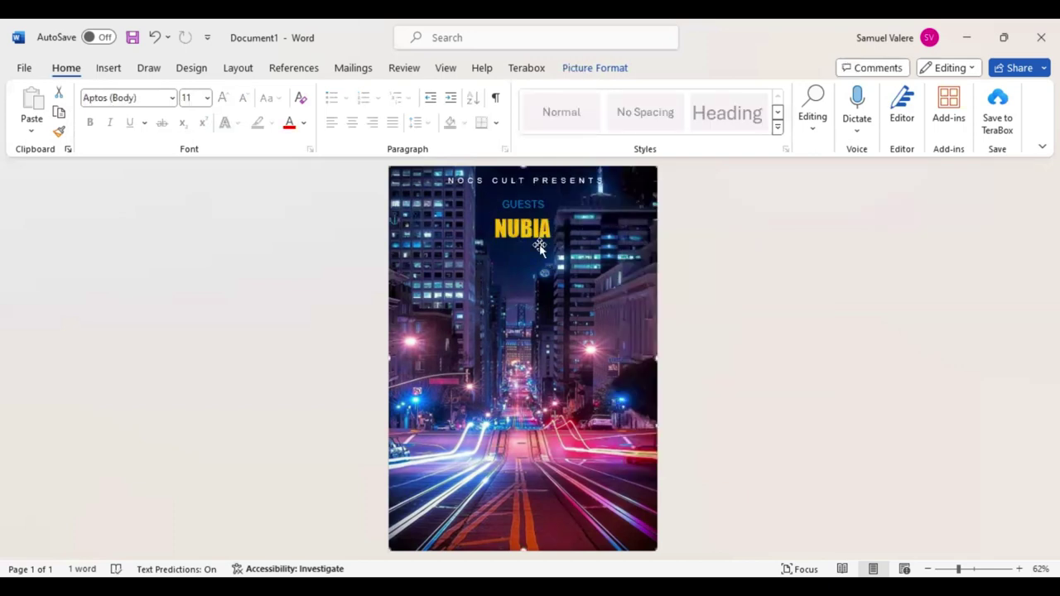
pyautogui.click(545, 246)
# - Duplicate the NUBIA box twice downward, retyping the copies as KAYA and RIGG
pyautogui.keyDown('ctrl'); pyautogui.moveTo(544, 247); pyautogui.dragTo(536, 270); pyautogui.keyUp('ctrl')
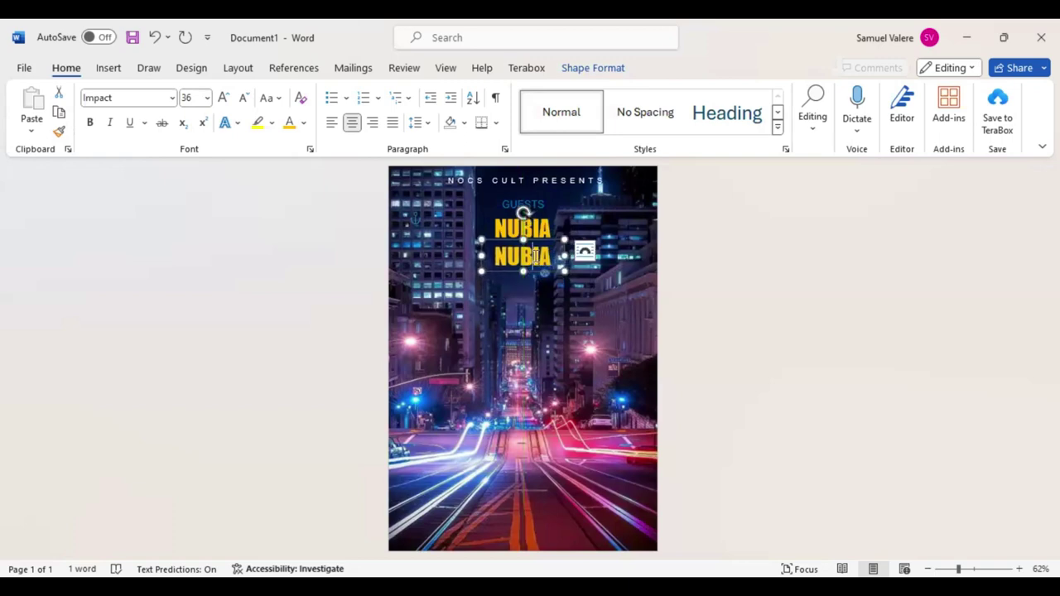
pyautogui.write('KA')
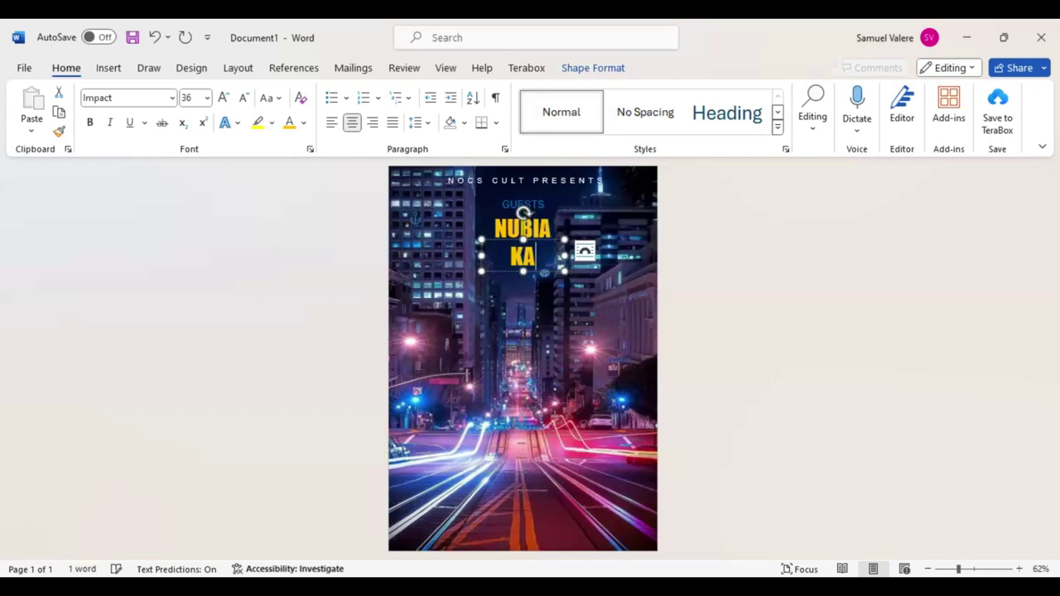
pyautogui.write('YA')
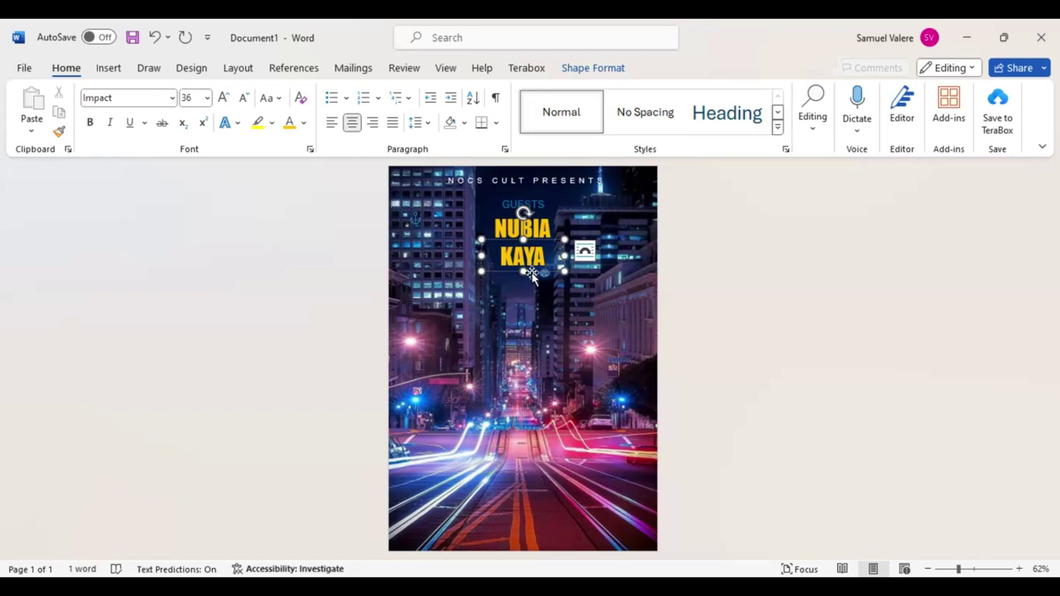
pyautogui.keyDown('ctrl'); pyautogui.moveTo(533, 271); pyautogui.dragTo(529, 300); pyautogui.keyUp('ctrl')
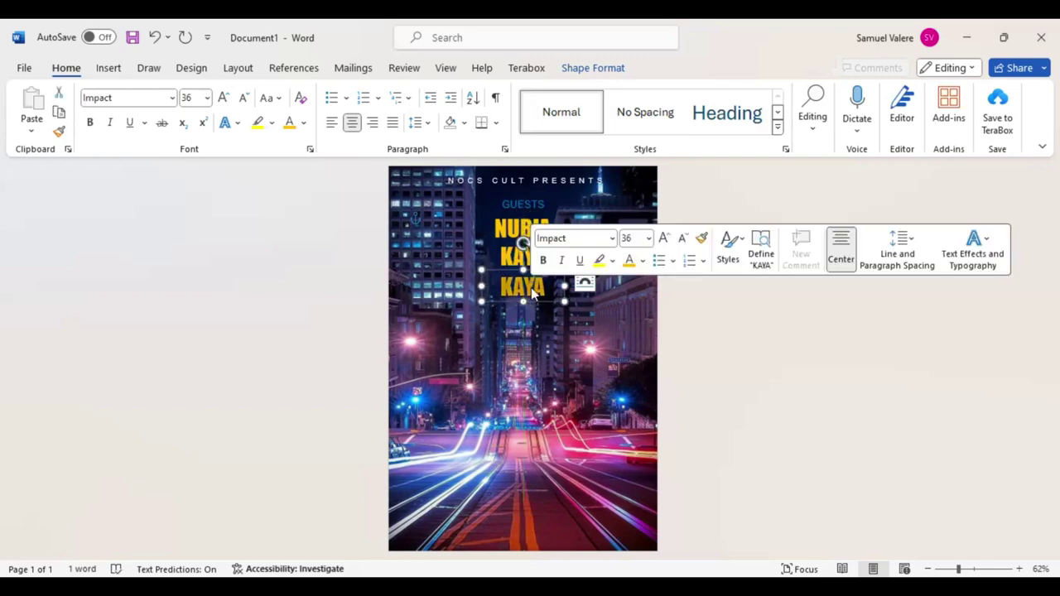
pyautogui.write('RIGG')
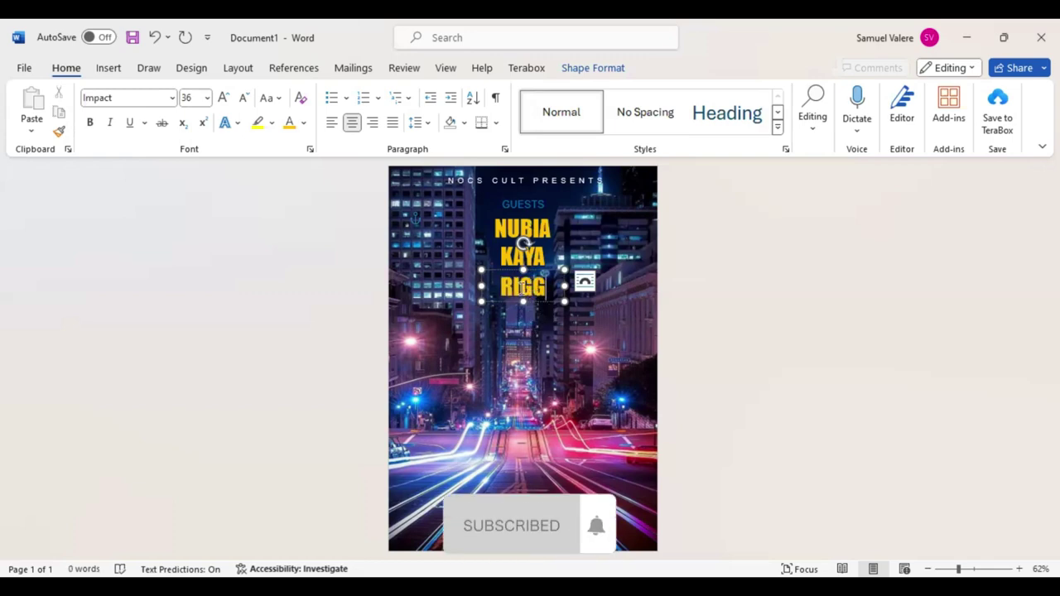
# - Nudge GUESTS and KAYA upward to tighten the spacing between lines
pyautogui.click(523, 203)
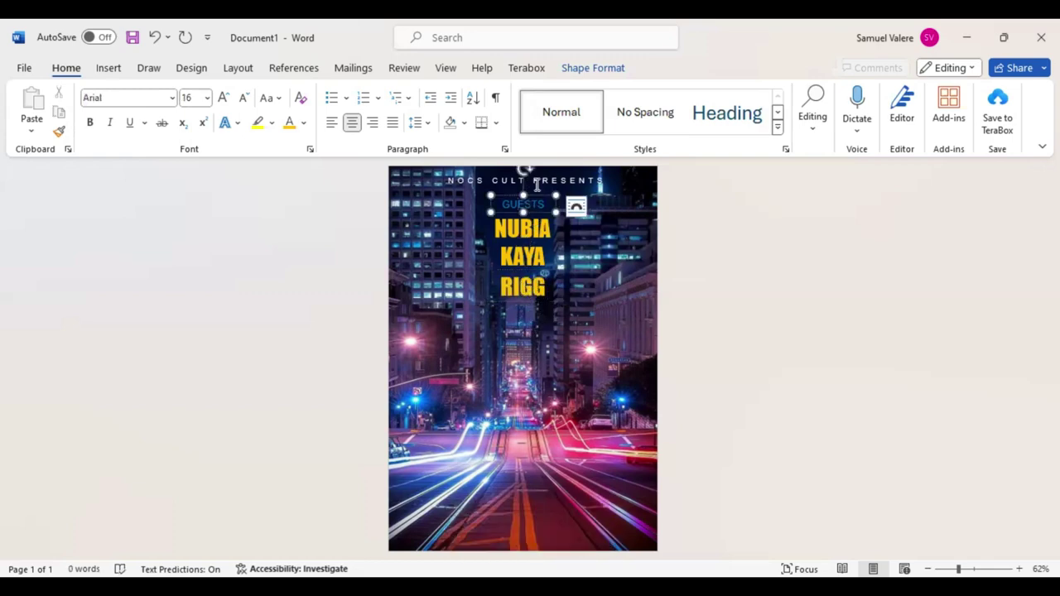
pyautogui.click(538, 187)
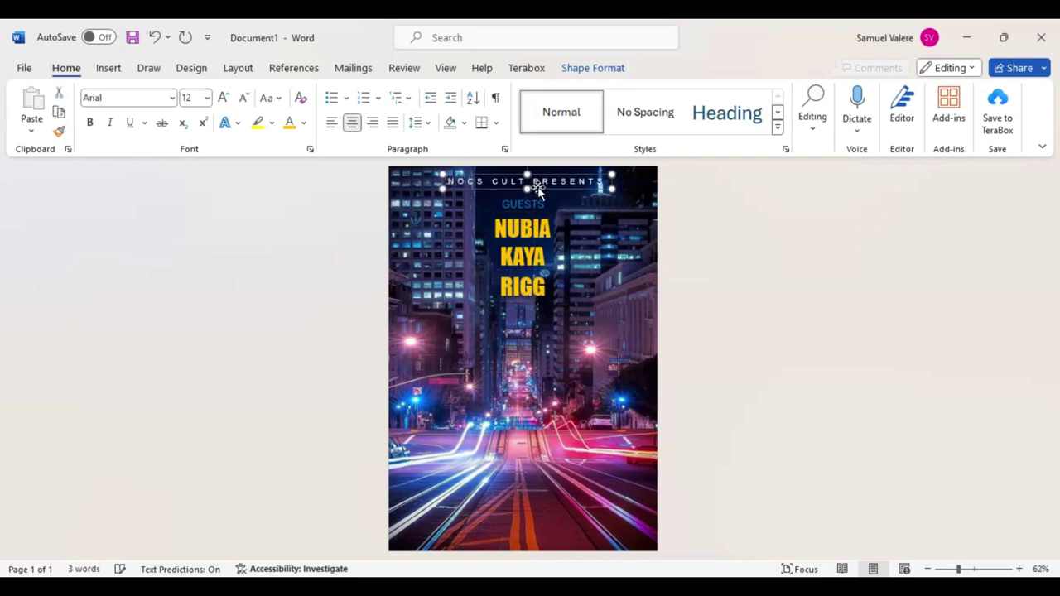
pyautogui.click(531, 197)
pyautogui.moveTo(531, 197); pyautogui.dragTo(531, 192)
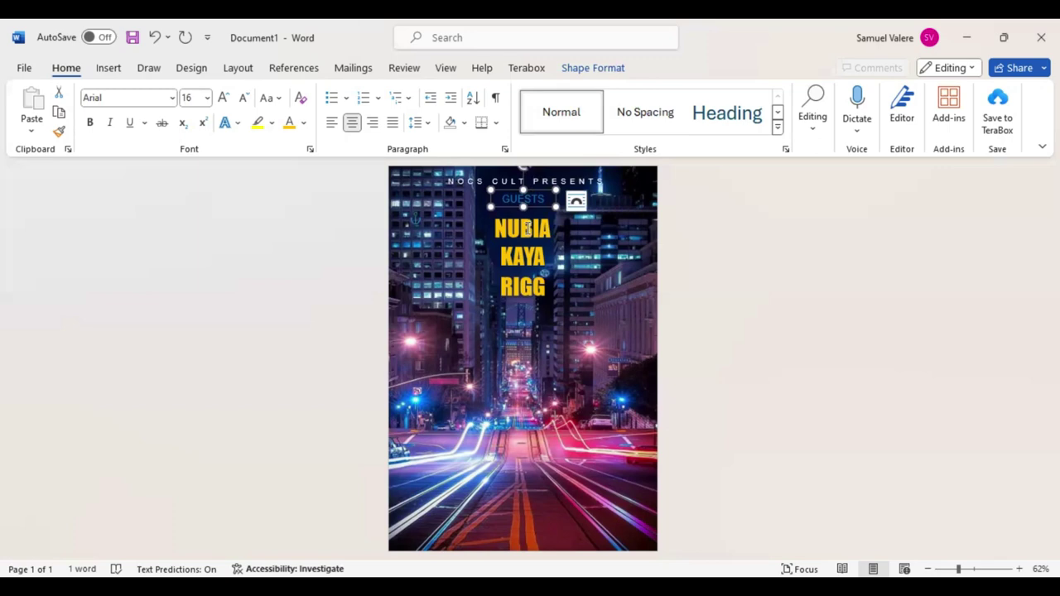
pyautogui.click(527, 230)
pyautogui.click(525, 239)
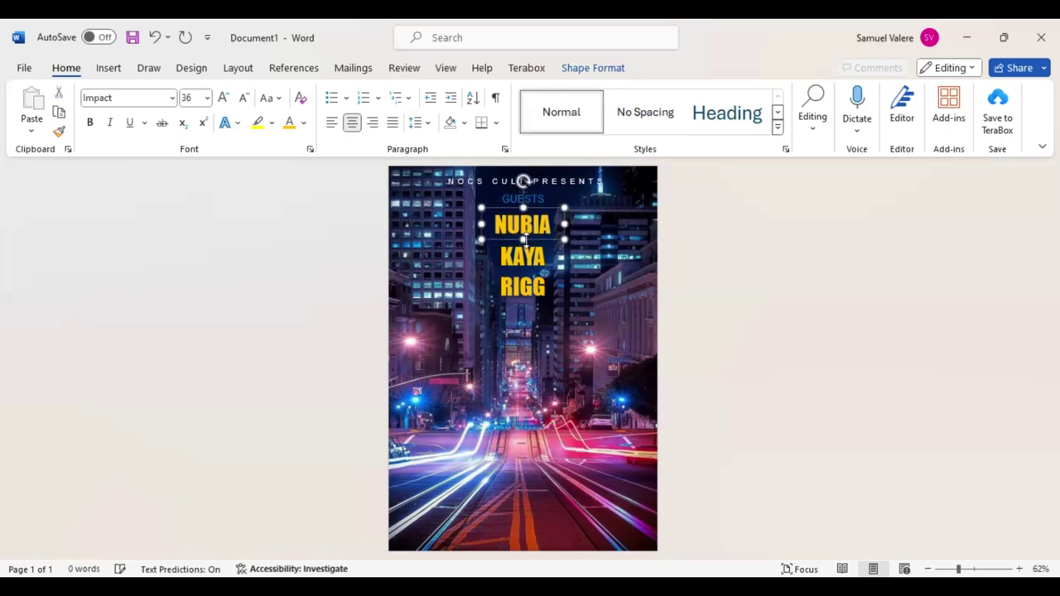
pyautogui.click(525, 240)
pyautogui.moveTo(531, 245); pyautogui.dragTo(538, 266)
pyautogui.click(536, 286)
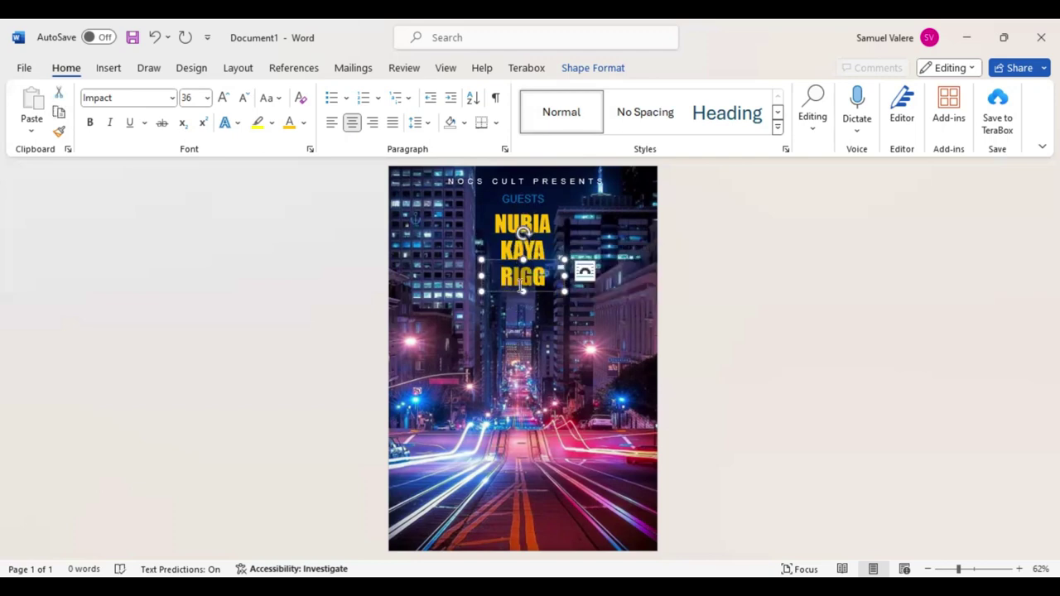
# - Duplicate the RIGG box further down, type PRODUCER'S in it, and set it to size 65
pyautogui.click(522, 286)
pyautogui.click(535, 296)
pyautogui.moveTo(535, 298); pyautogui.dragTo(531, 316)
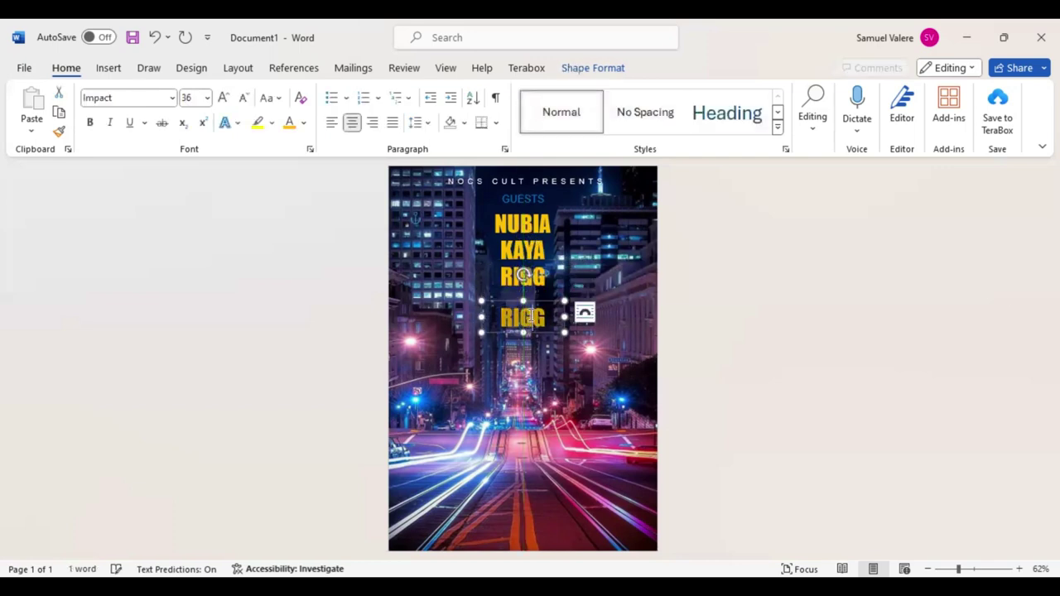
pyautogui.write('PROD')
pyautogui.write('U')
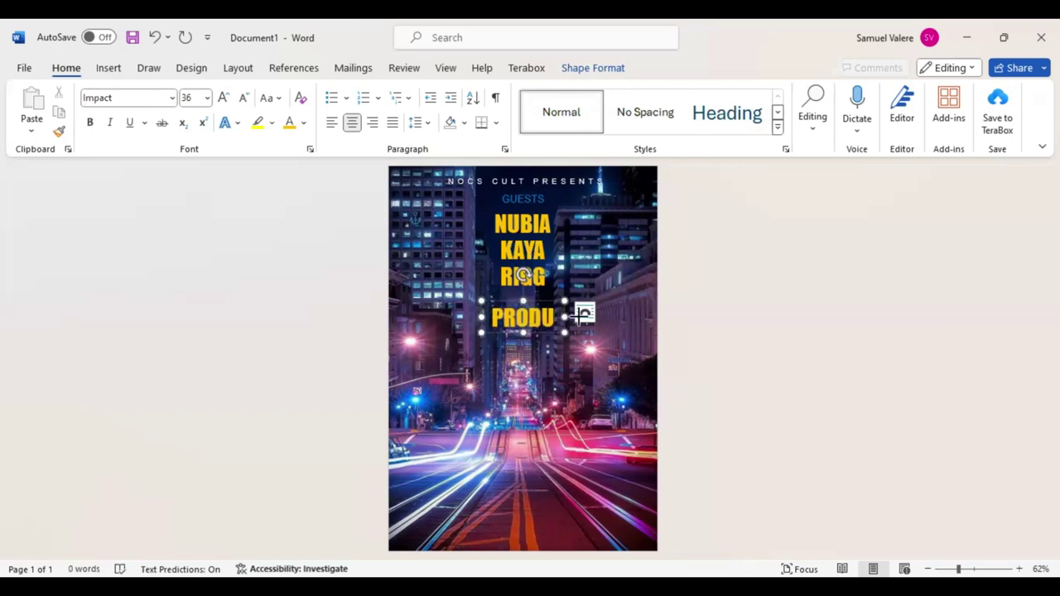
pyautogui.write("CER'S")
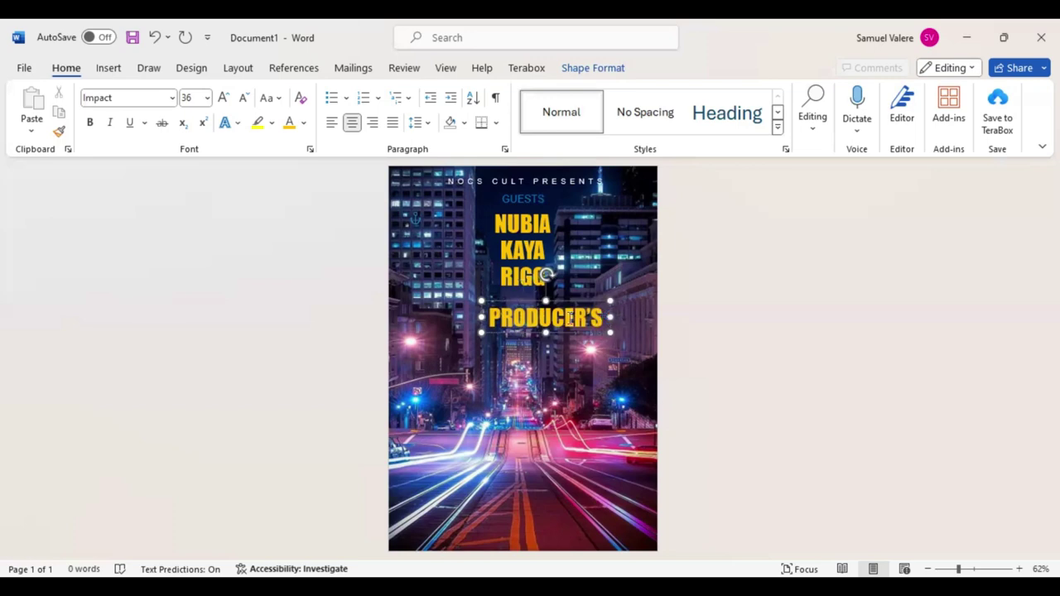
pyautogui.doubleClick(569, 323)
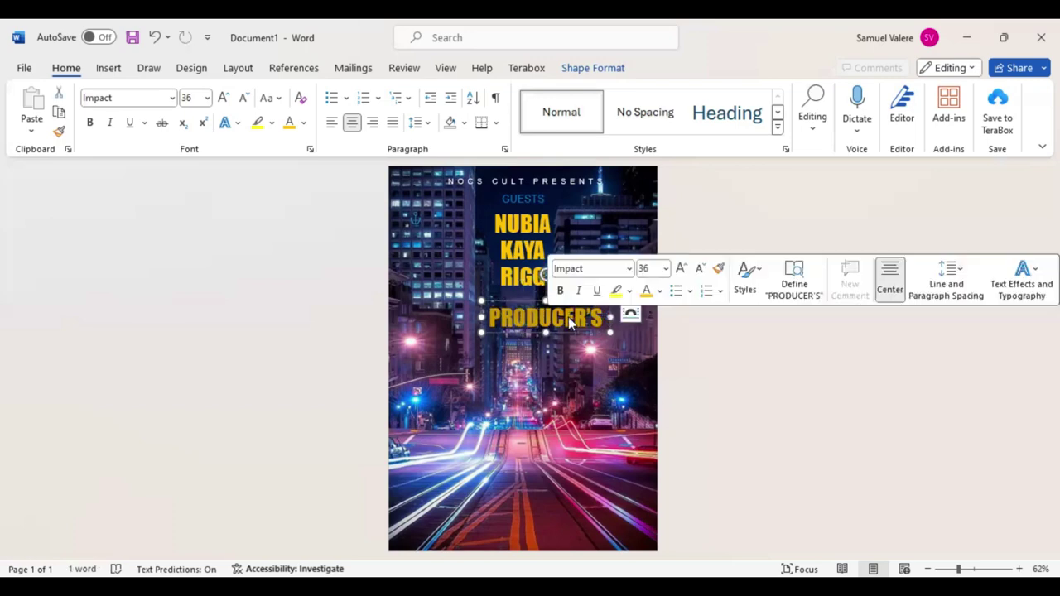
pyautogui.click(650, 266)
pyautogui.write('6')
pyautogui.press('Return')
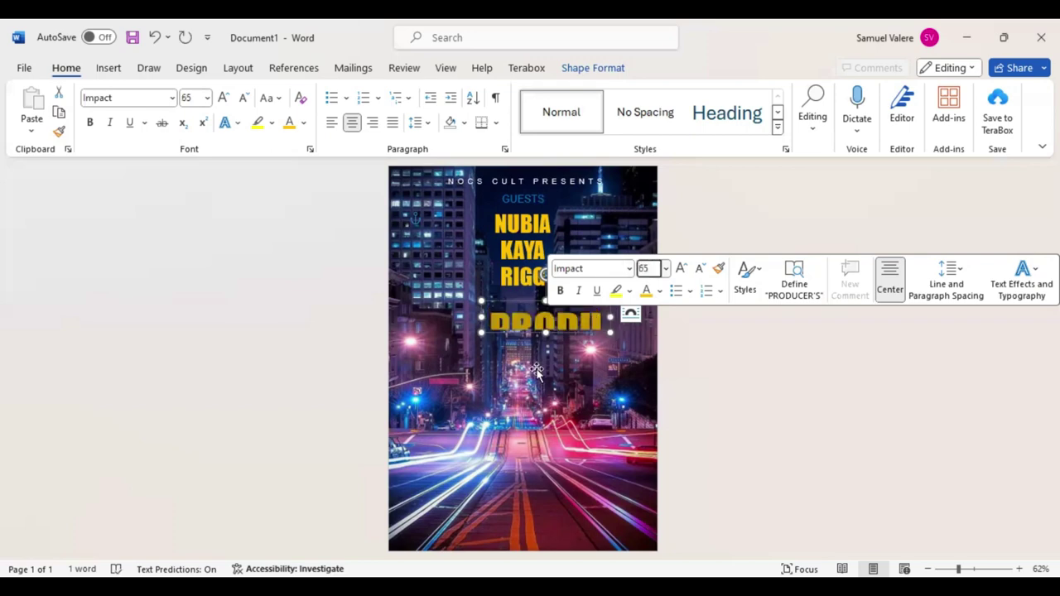
# - Widen the PRODUCER'S text box so the whole word shows, and centre it on the page
pyautogui.moveTo(481, 333); pyautogui.dragTo(434, 357)
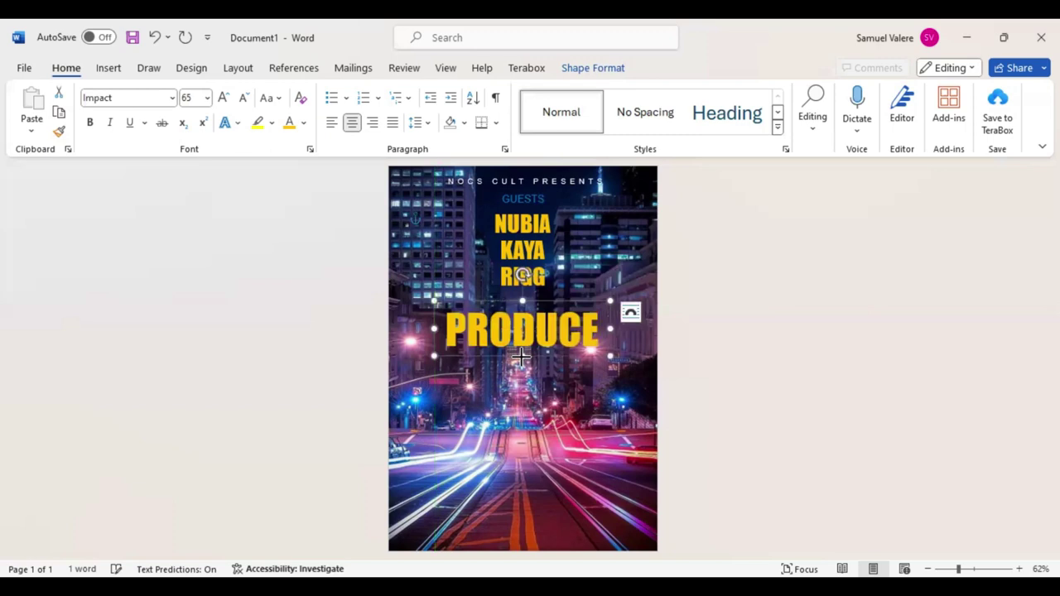
pyautogui.moveTo(636, 328); pyautogui.dragTo(673, 328)
pyautogui.moveTo(534, 356); pyautogui.dragTo(506, 356)
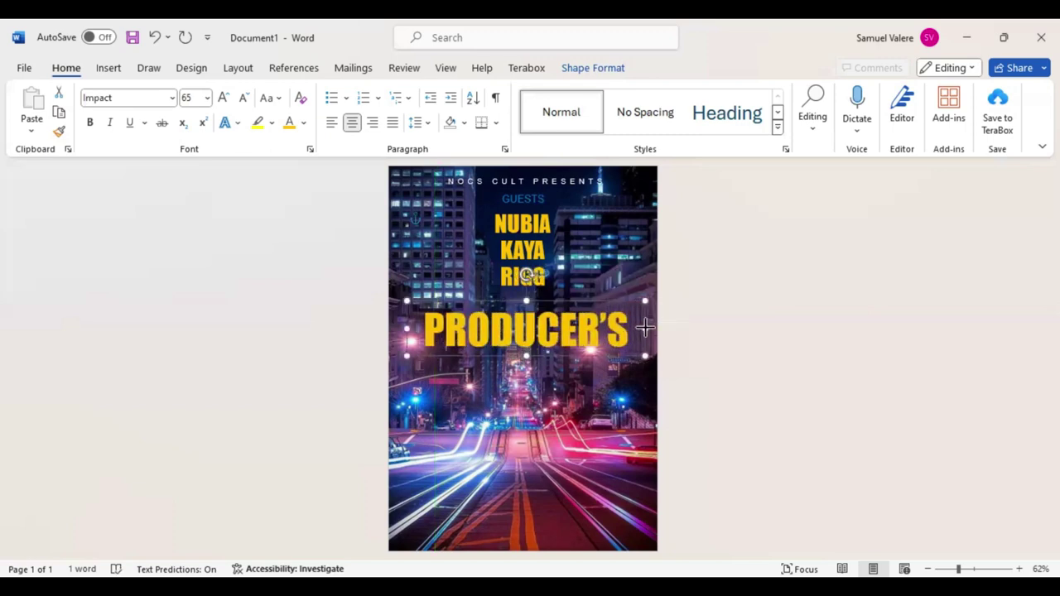
pyautogui.press('Up')
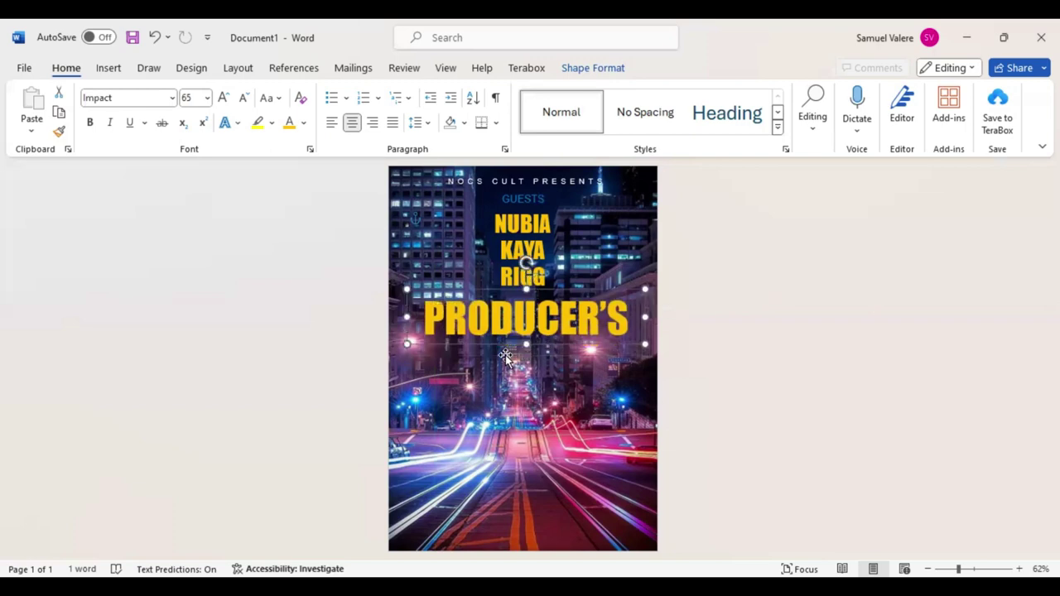
pyautogui.moveTo(506, 356); pyautogui.dragTo(506, 357)
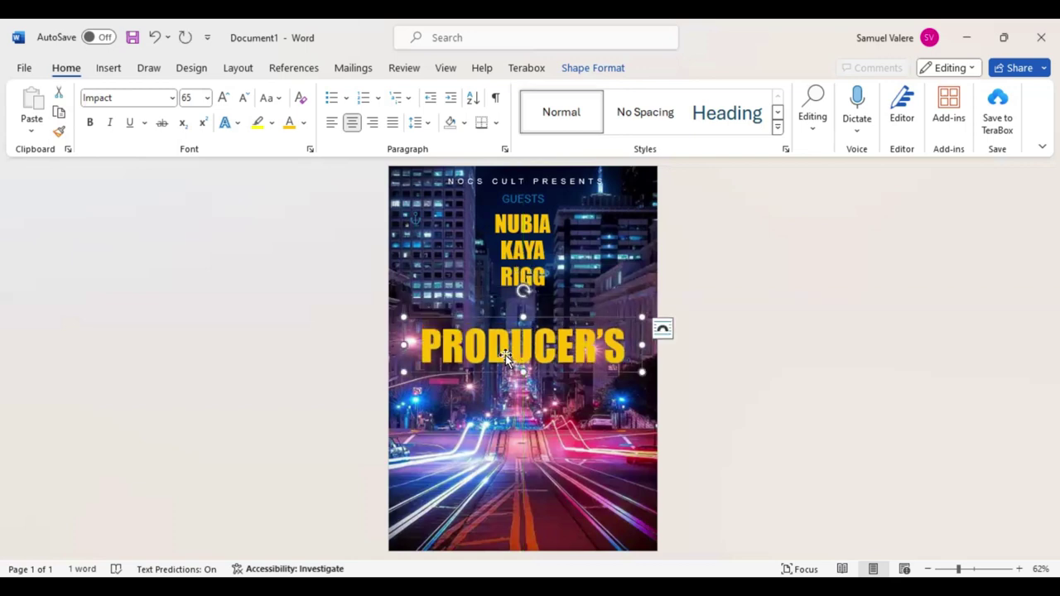
pyautogui.moveTo(506, 356)
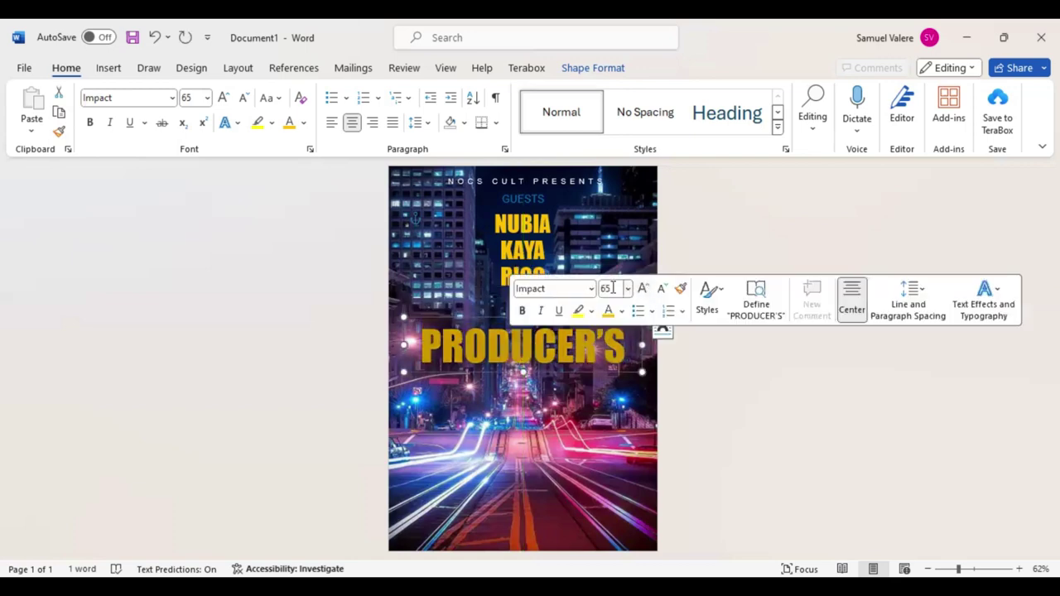
# - Change the PRODUCER'S font size to 67
pyautogui.click(610, 289)
pyautogui.write('6')
pyautogui.press('Return')
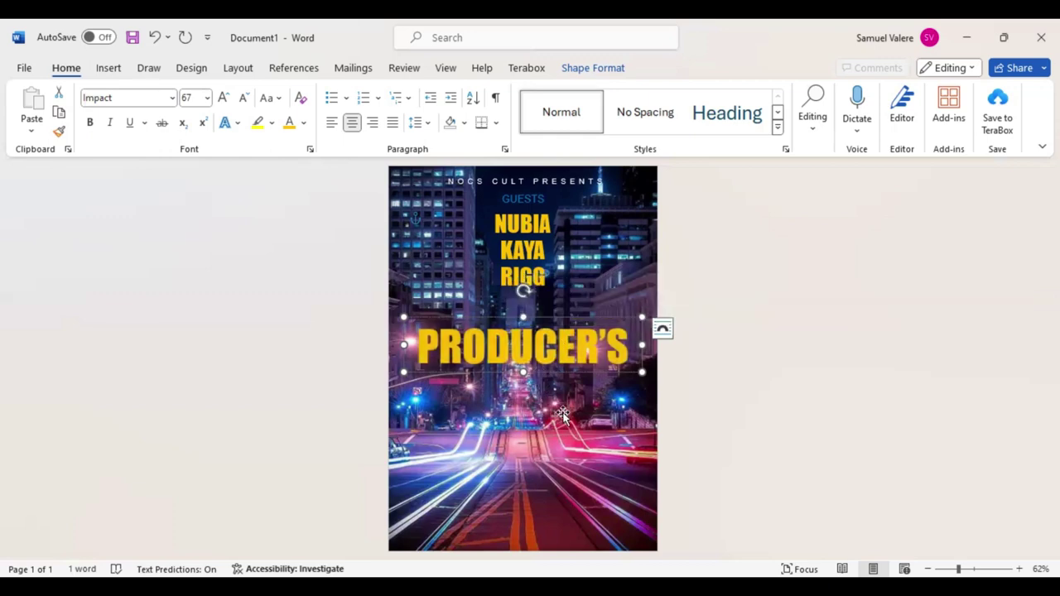
pyautogui.hotkey('alt', 'j')
pyautogui.press('d')
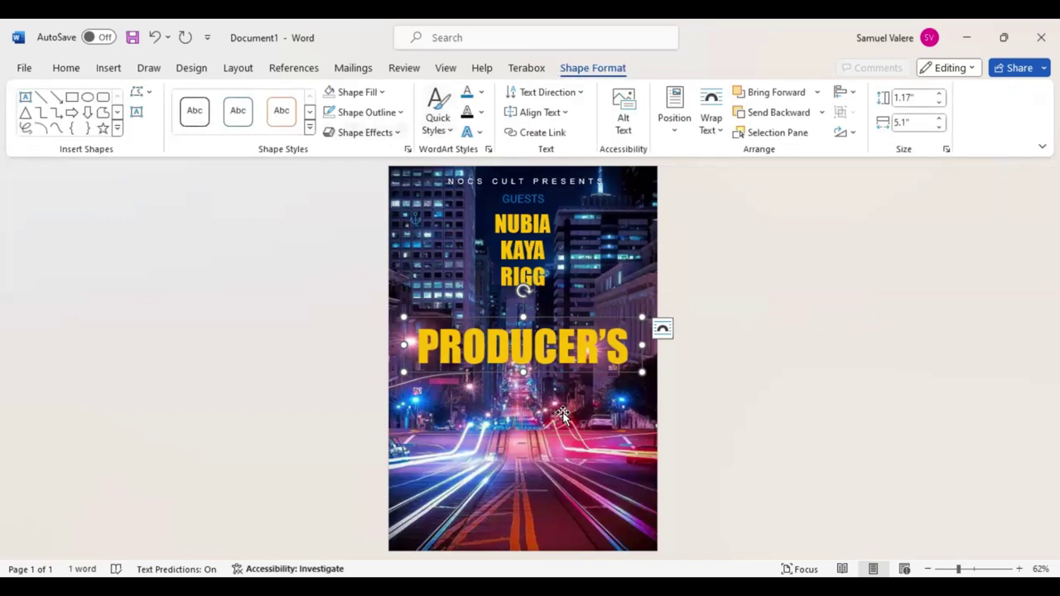
# - Switch PRODUCER'S to a gradient fill with two stops, the end stop at about 74%
pyautogui.click(481, 92)
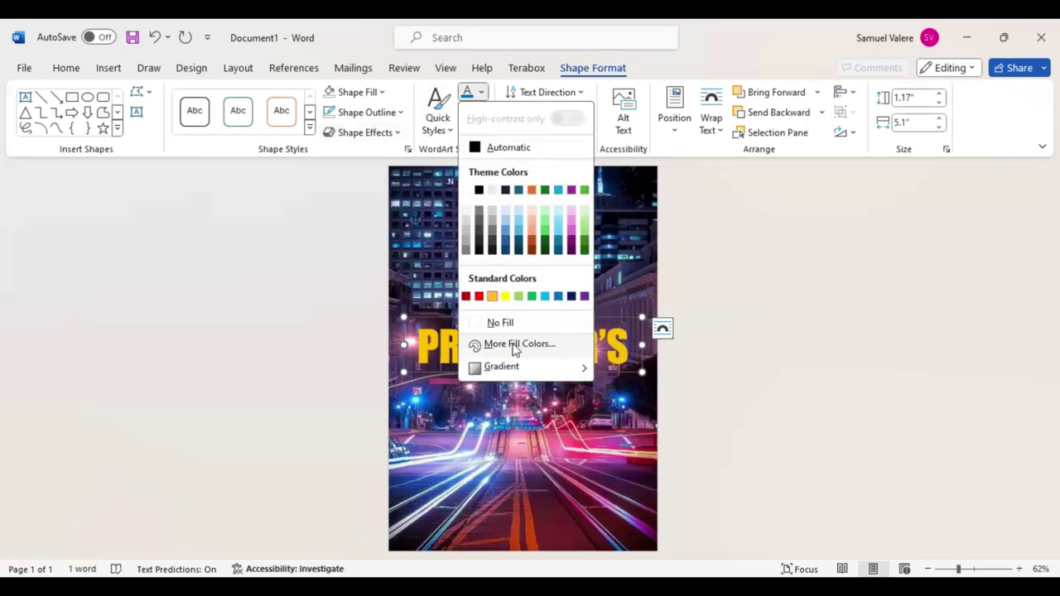
pyautogui.moveTo(500, 370)
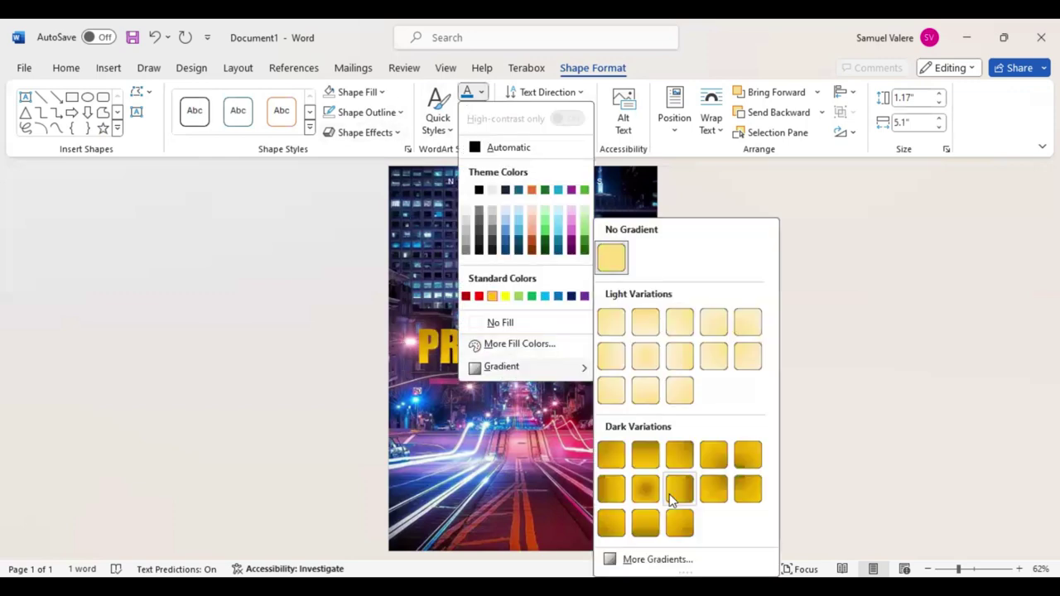
pyautogui.click(650, 560)
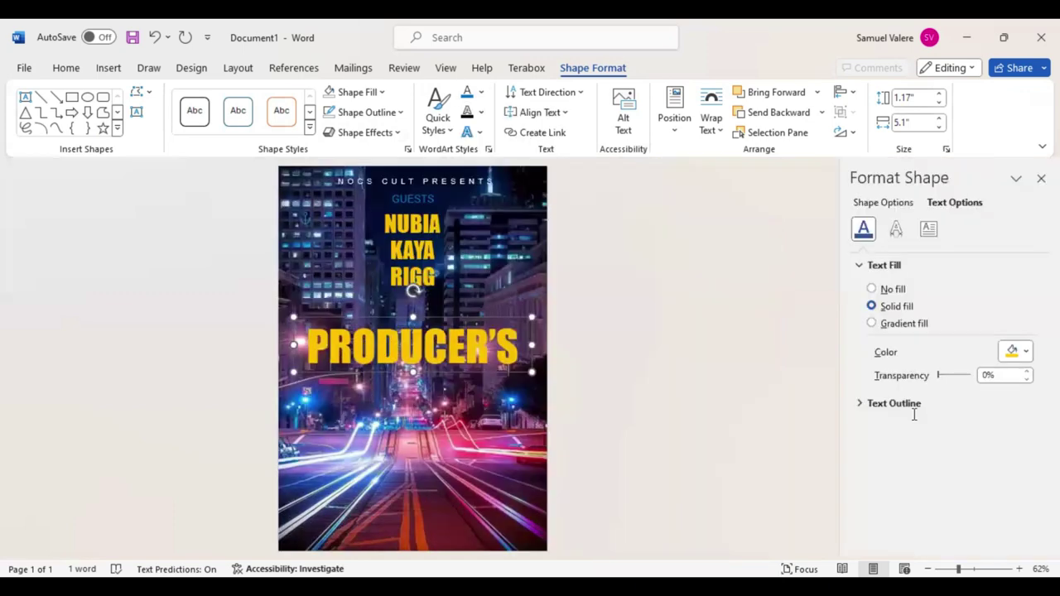
pyautogui.click(872, 323)
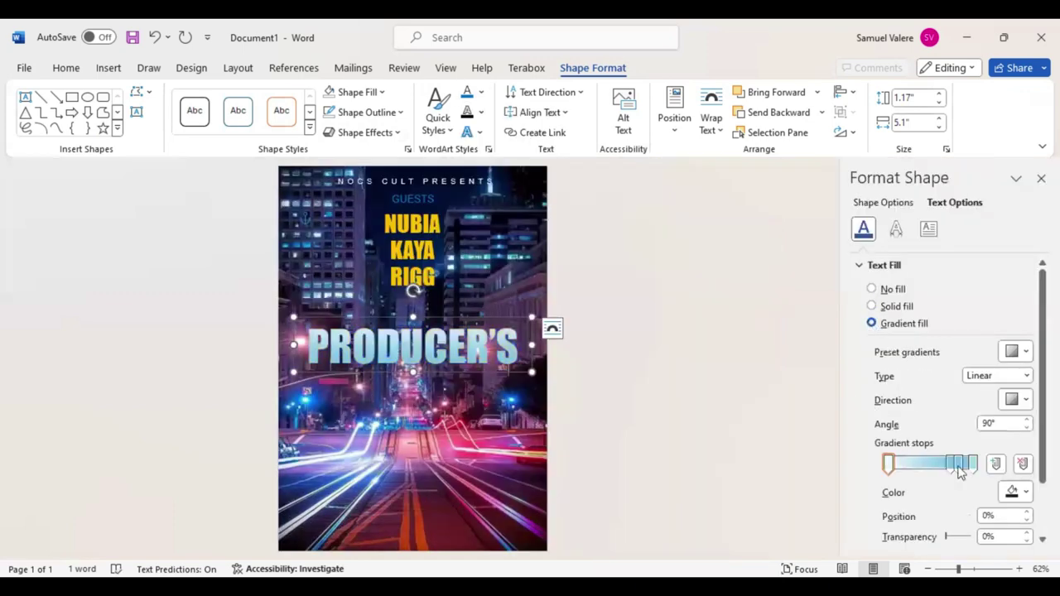
pyautogui.click(957, 467)
pyautogui.click(949, 466)
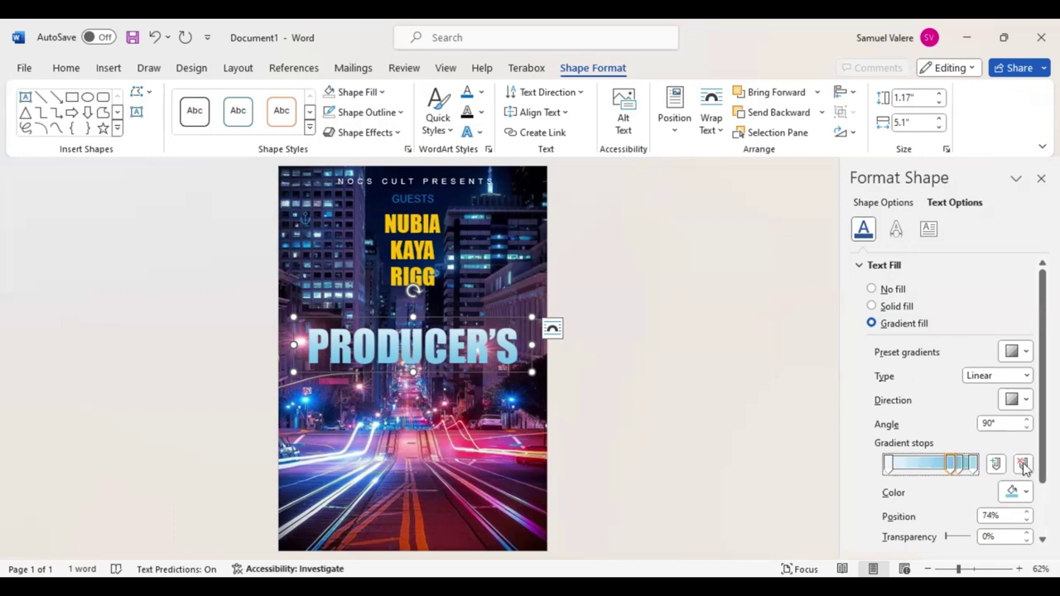
pyautogui.press('Delete')
pyautogui.click(961, 466)
pyautogui.press('Delete')
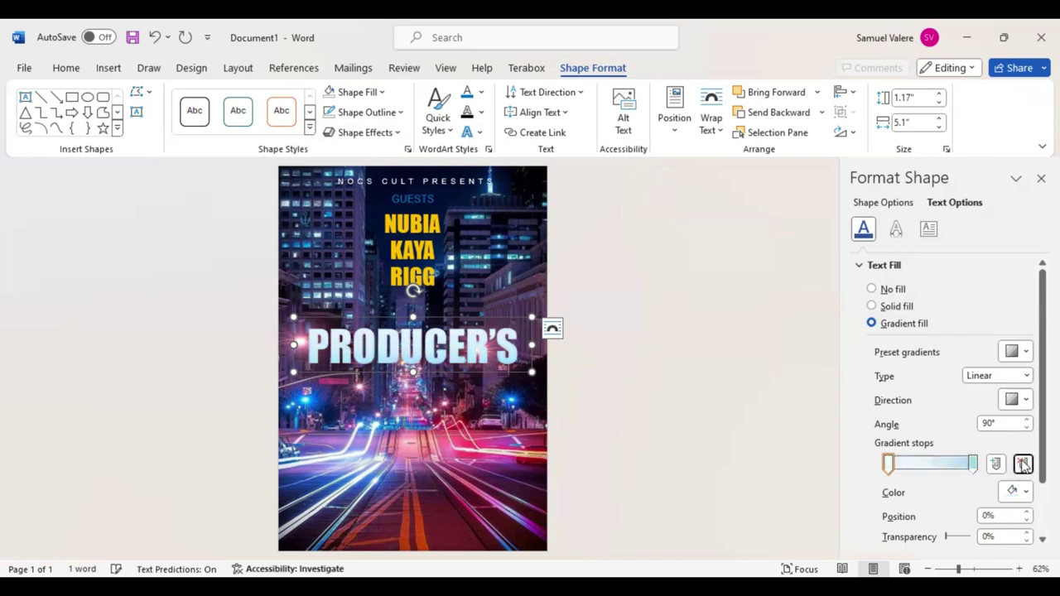
pyautogui.moveTo(973, 467); pyautogui.dragTo(951, 467)
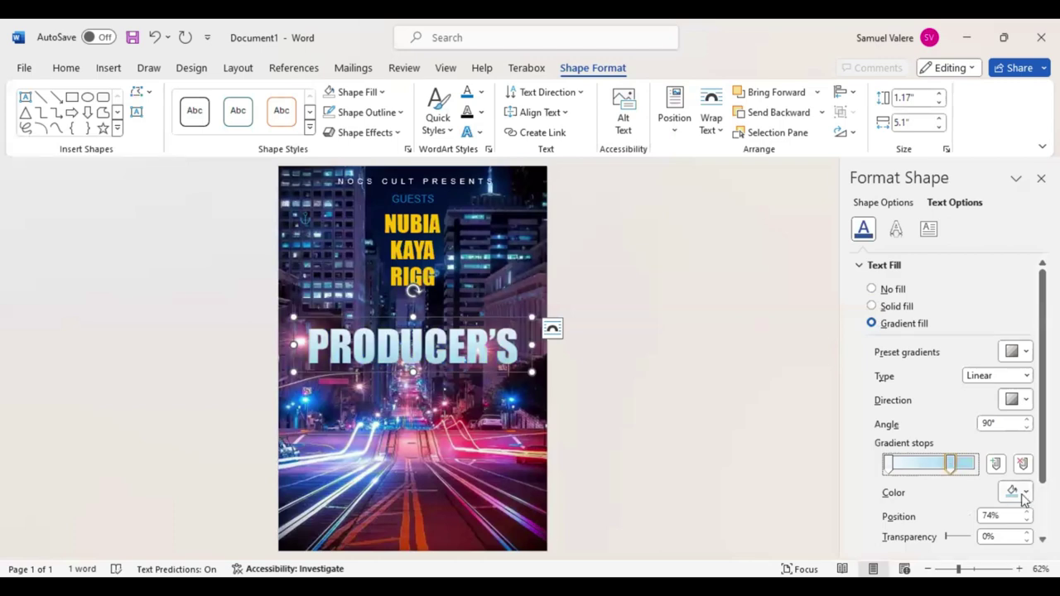
# - Colour the end gradient stop a custom deep golden orange
pyautogui.click(1024, 492)
pyautogui.click(972, 474)
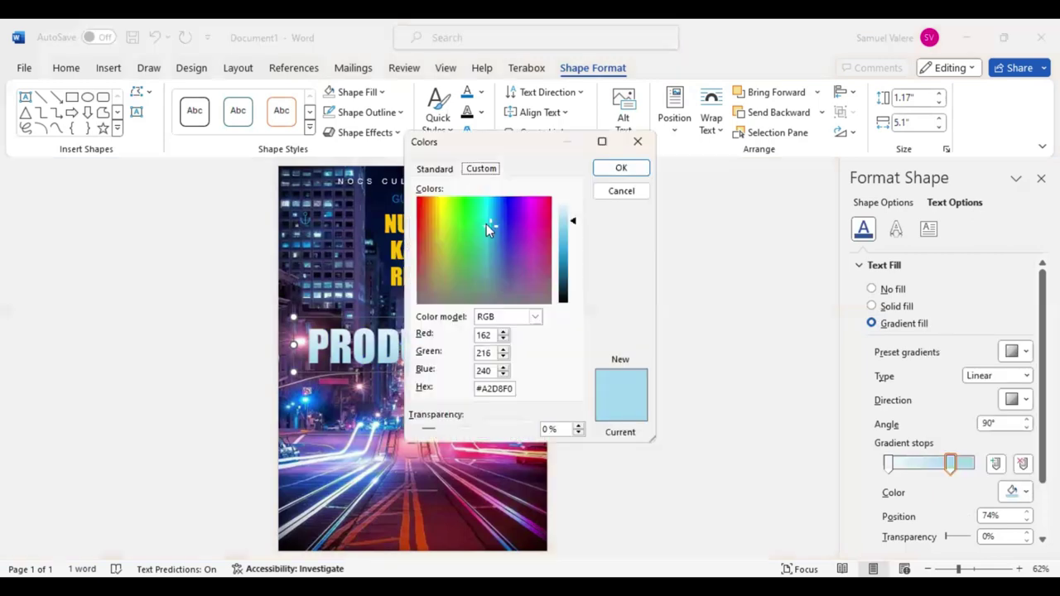
pyautogui.moveTo(486, 224); pyautogui.dragTo(432, 197)
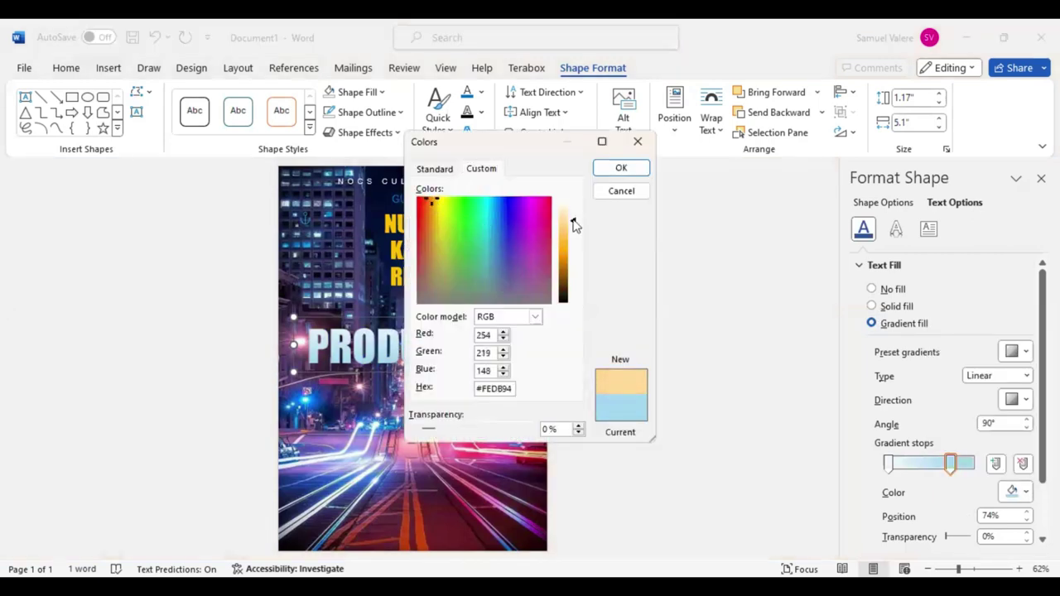
pyautogui.moveTo(575, 224); pyautogui.dragTo(568, 255)
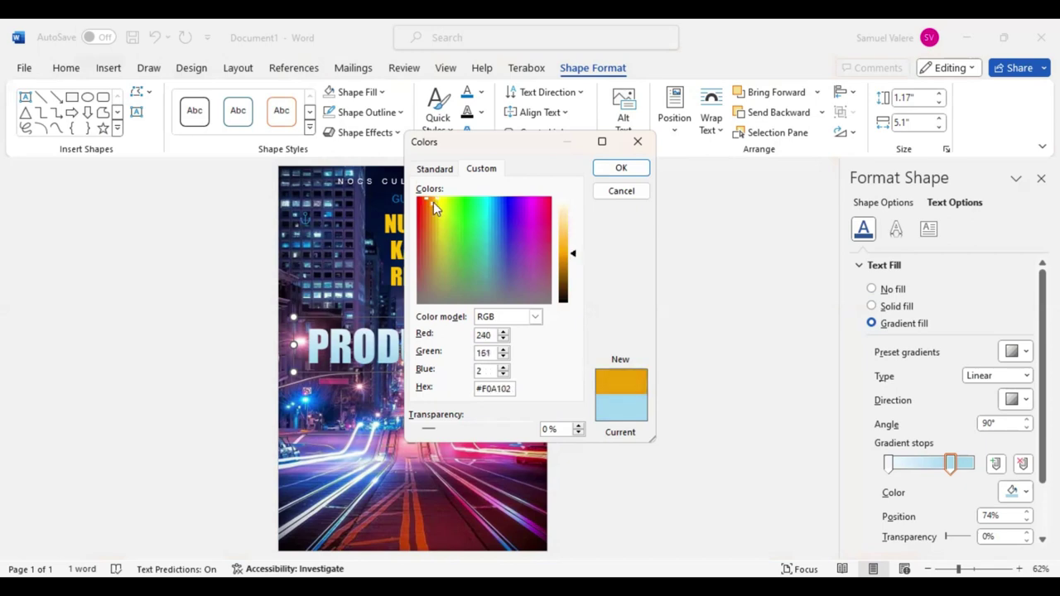
pyautogui.moveTo(434, 203); pyautogui.dragTo(426, 204)
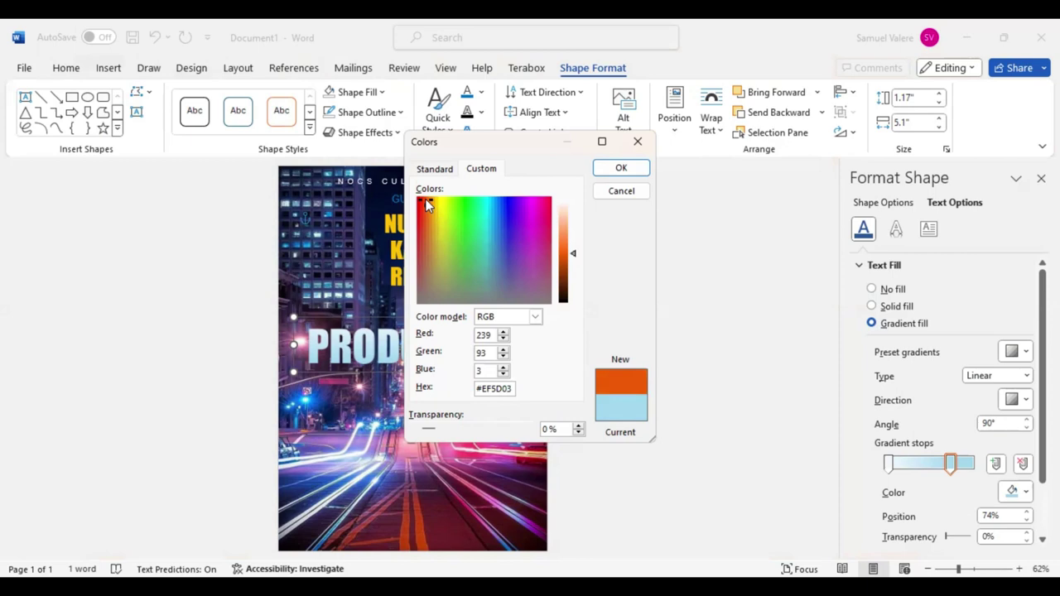
pyautogui.moveTo(427, 205); pyautogui.dragTo(425, 206)
pyautogui.press('Return')
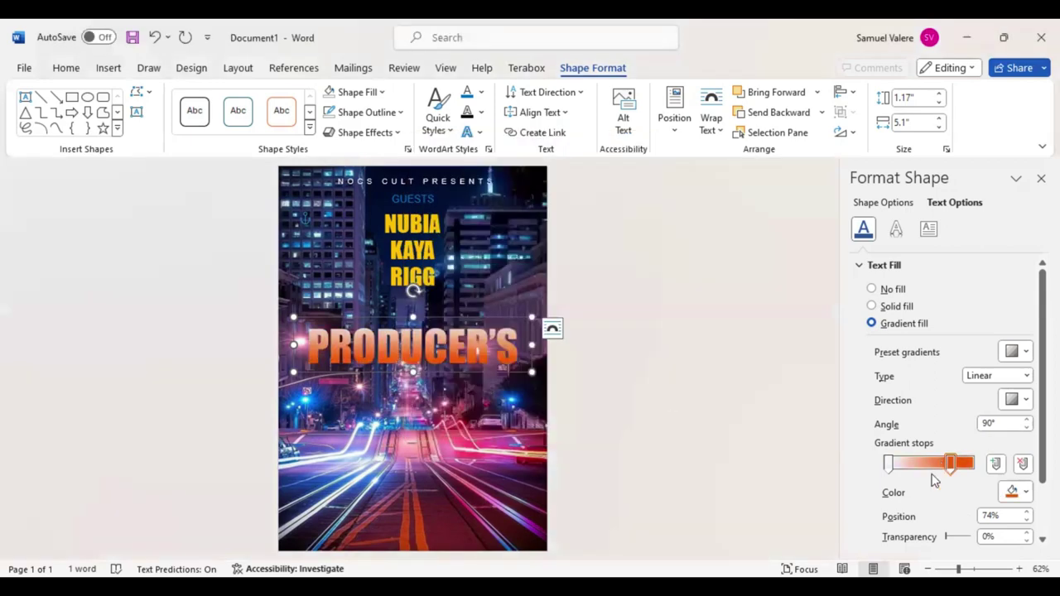
# - Set the left stop to standard orange and the right stop to a brighter orange
pyautogui.click(889, 464)
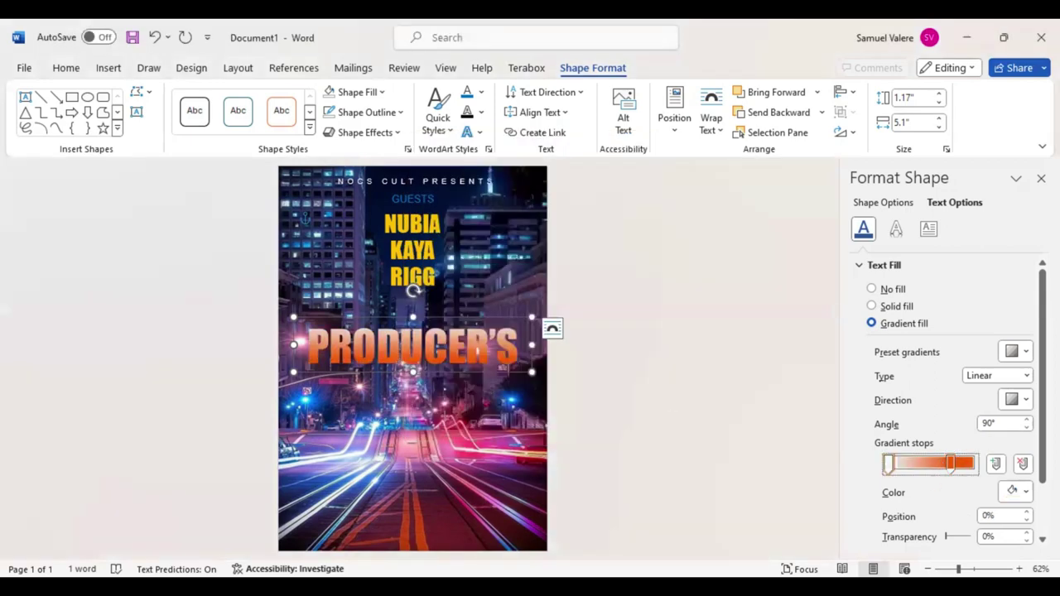
pyautogui.click(1028, 496)
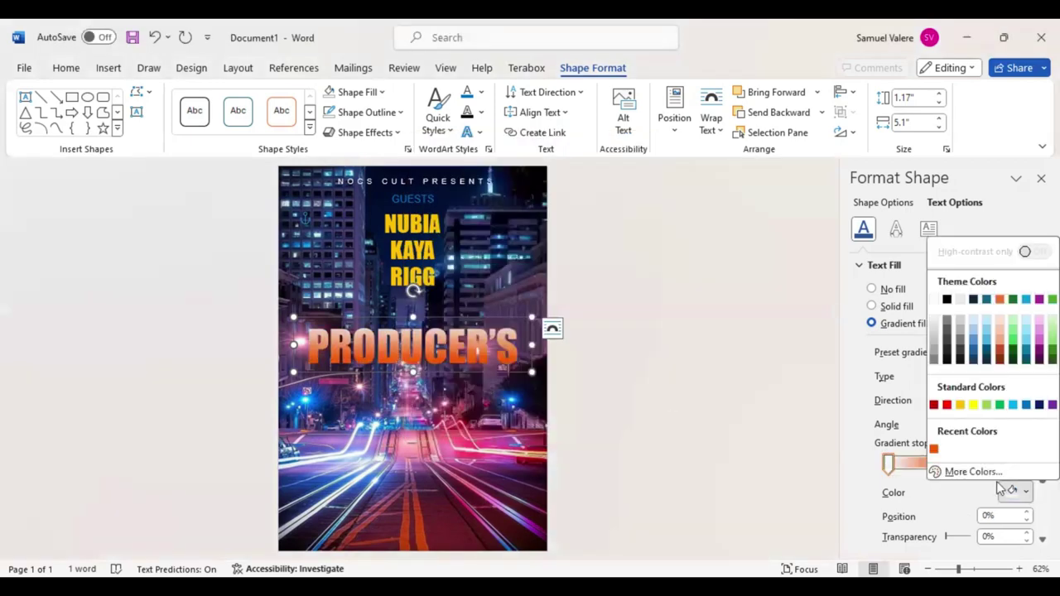
pyautogui.click(961, 405)
pyautogui.click(952, 465)
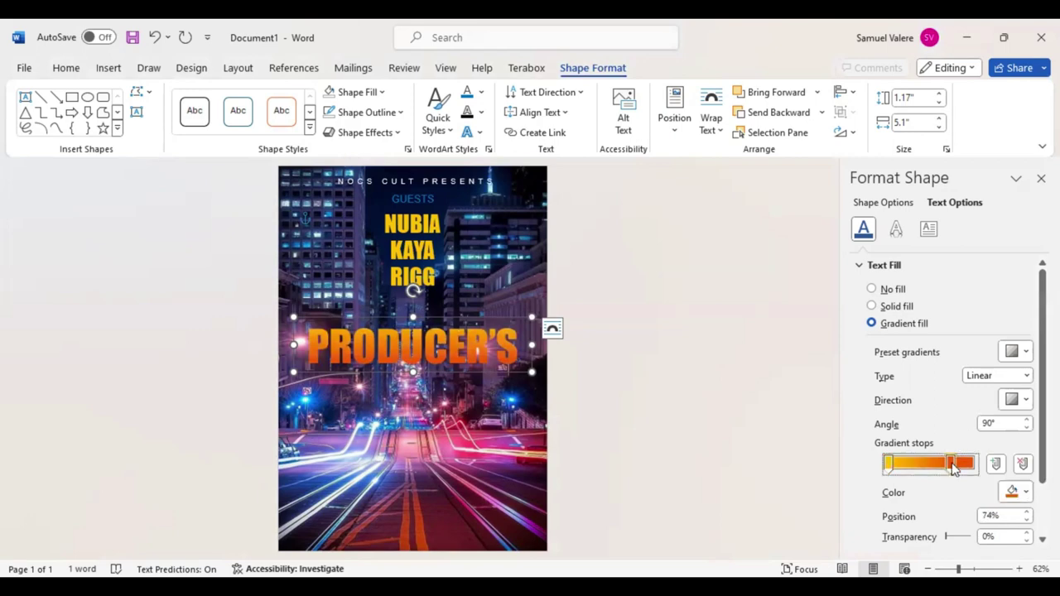
pyautogui.click(1027, 496)
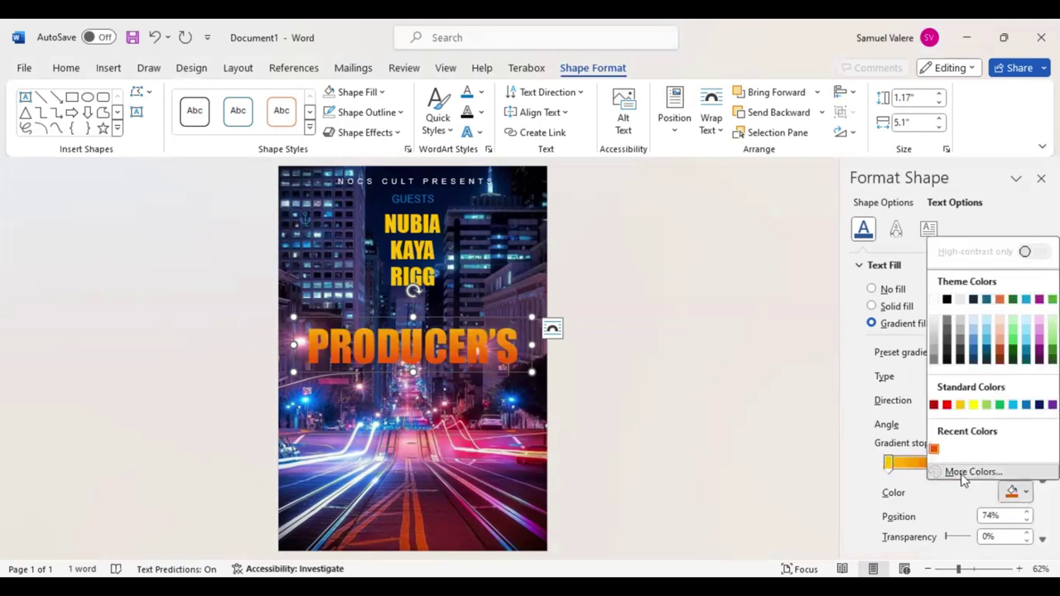
pyautogui.click(966, 472)
pyautogui.moveTo(425, 208); pyautogui.dragTo(425, 203)
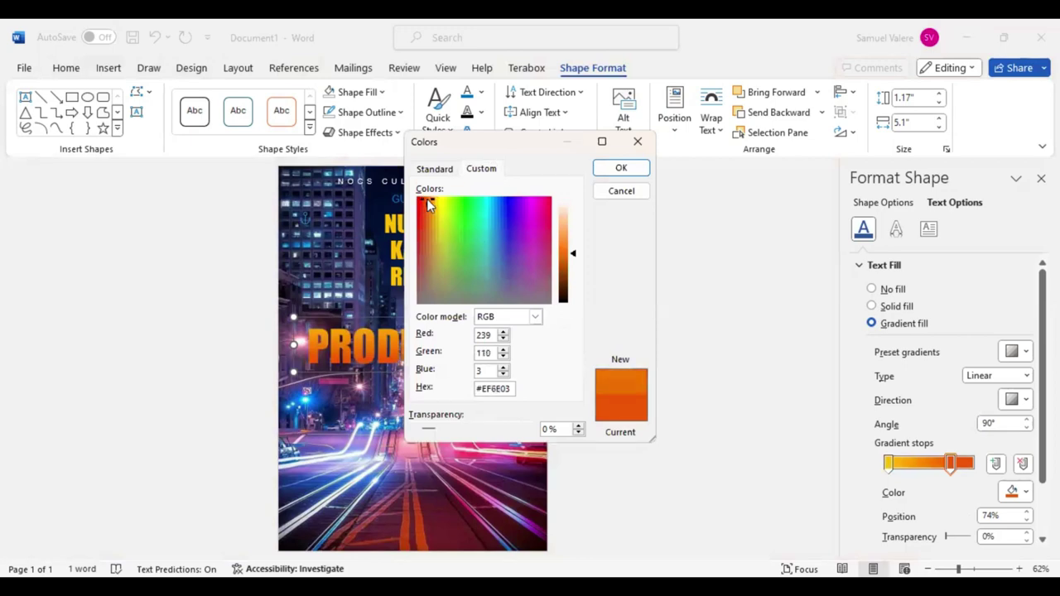
pyautogui.click(623, 169)
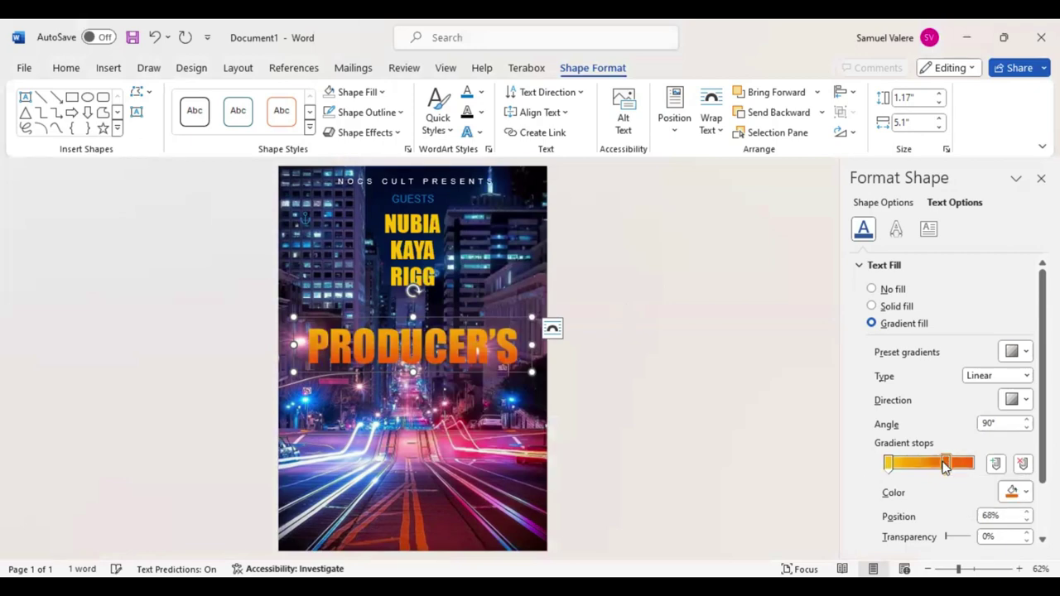
pyautogui.moveTo(951, 465); pyautogui.dragTo(948, 468)
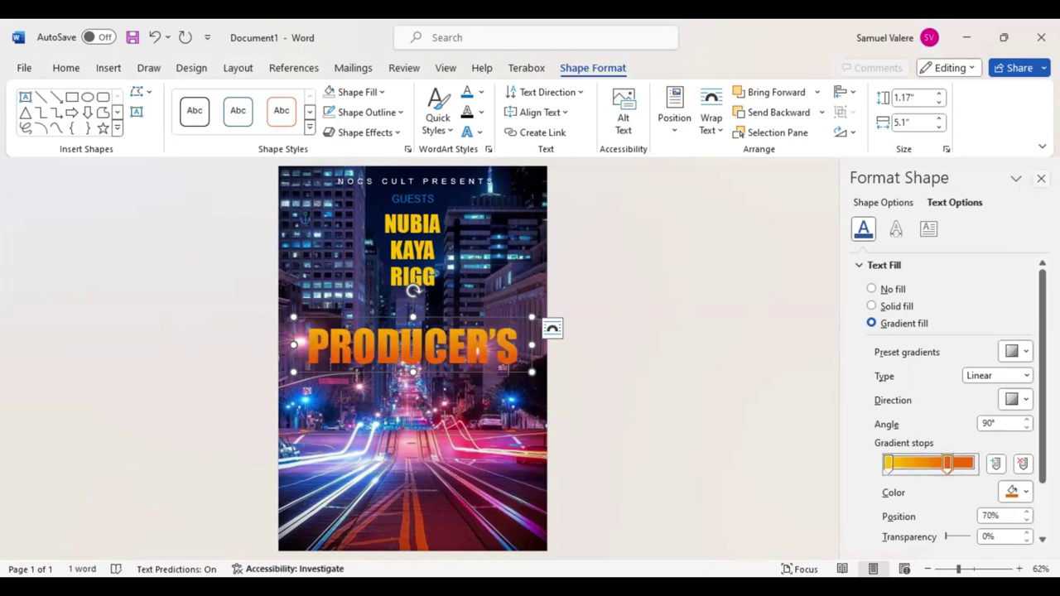
pyautogui.click(1041, 178)
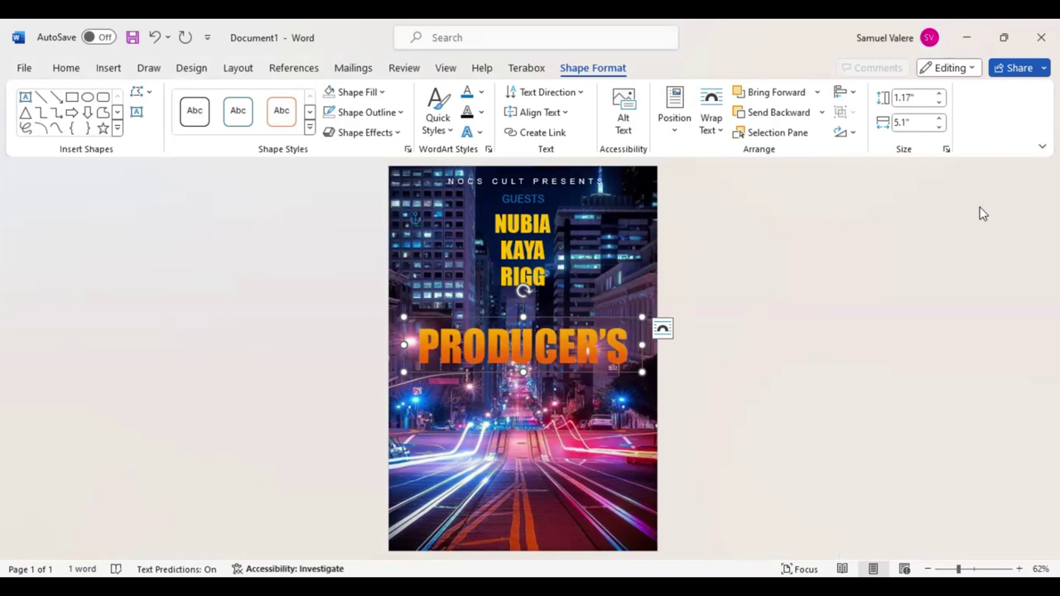
# - Move PRODUCER'S up, give it a standard Orange glow, and centre it horizontally
pyautogui.moveTo(483, 373); pyautogui.dragTo(482, 352)
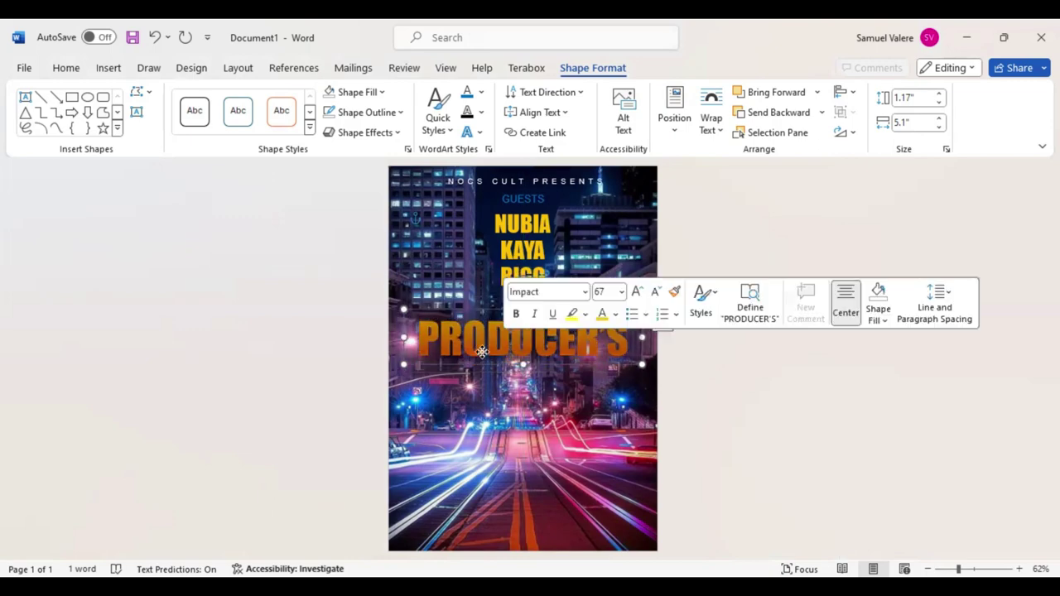
pyautogui.click(472, 132)
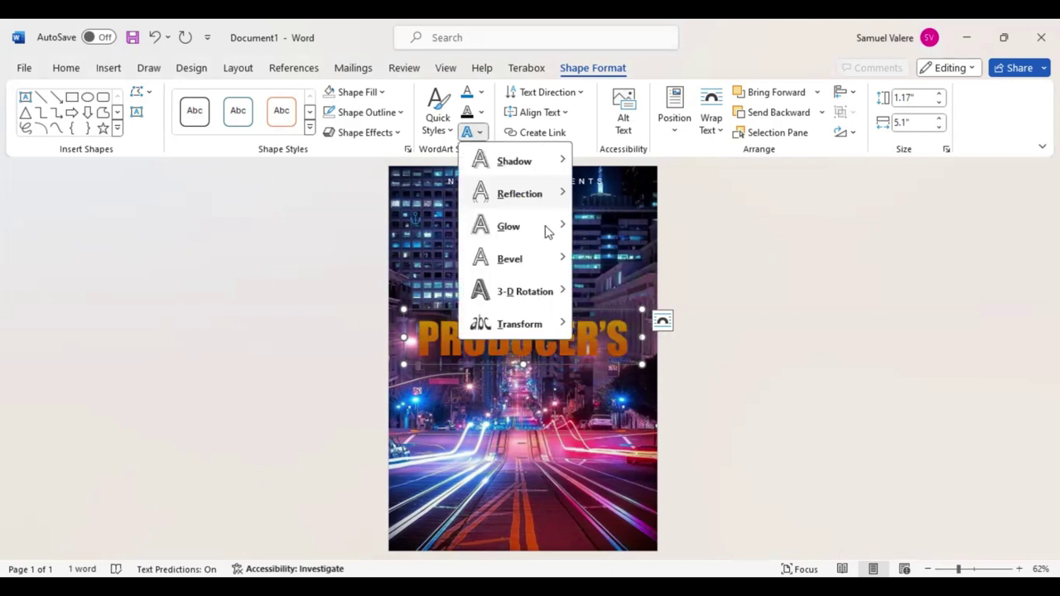
pyautogui.moveTo(538, 227)
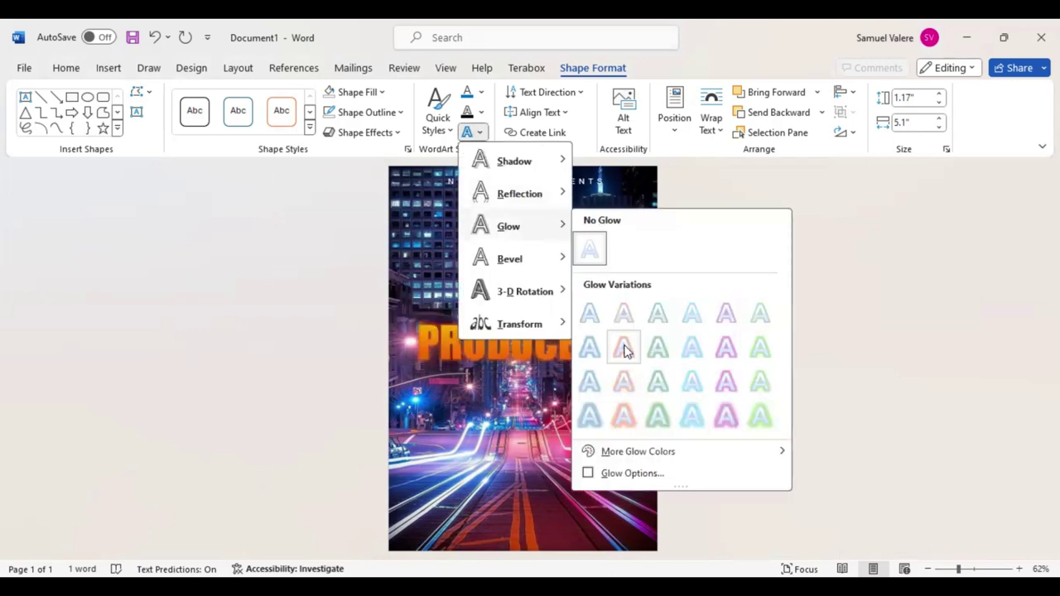
pyautogui.click(625, 349)
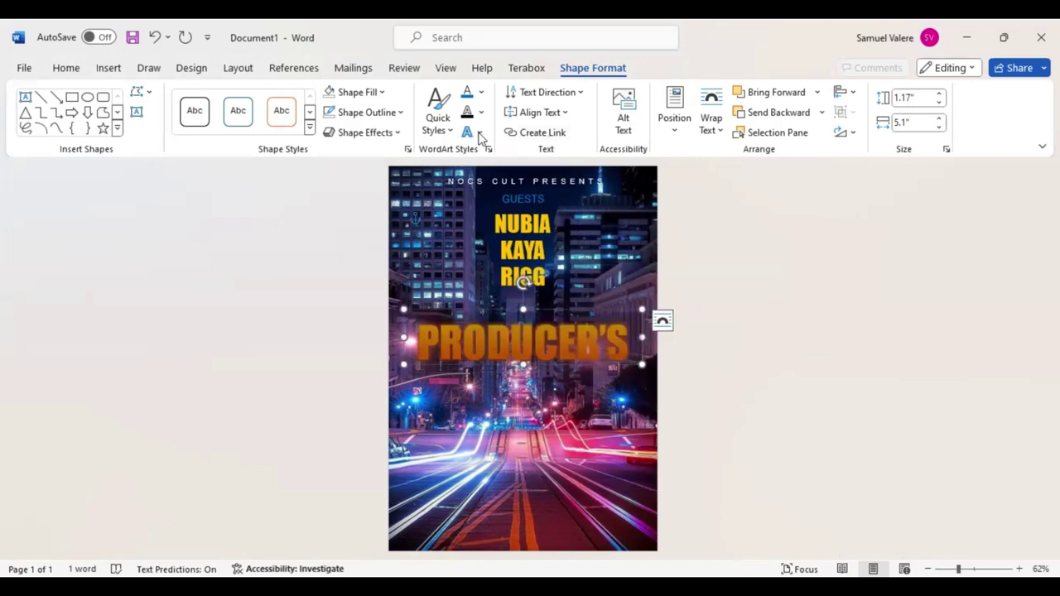
pyautogui.click(478, 132)
pyautogui.moveTo(568, 236)
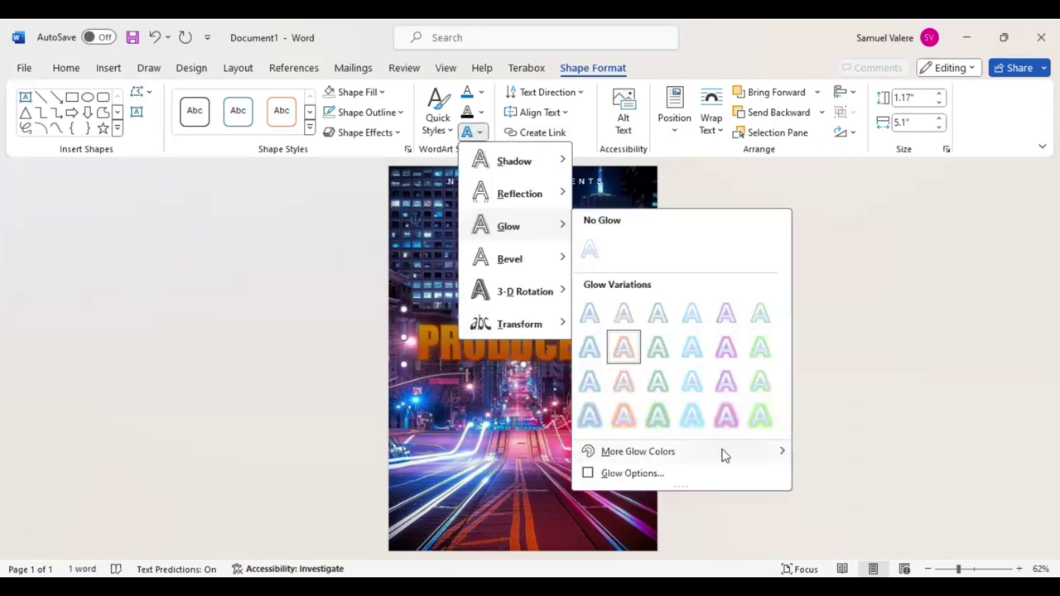
pyautogui.moveTo(723, 454)
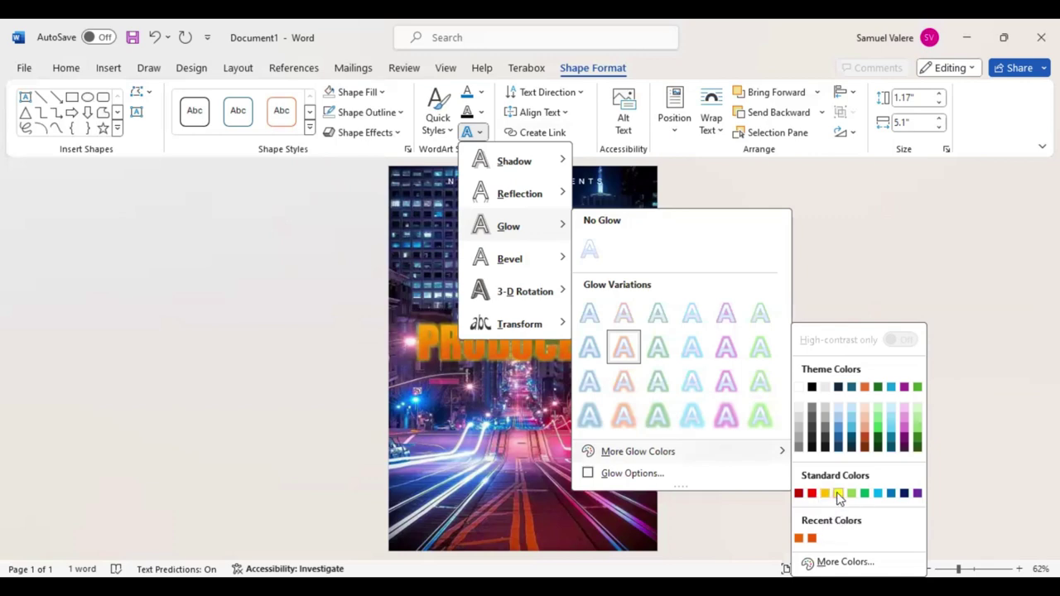
pyautogui.click(839, 494)
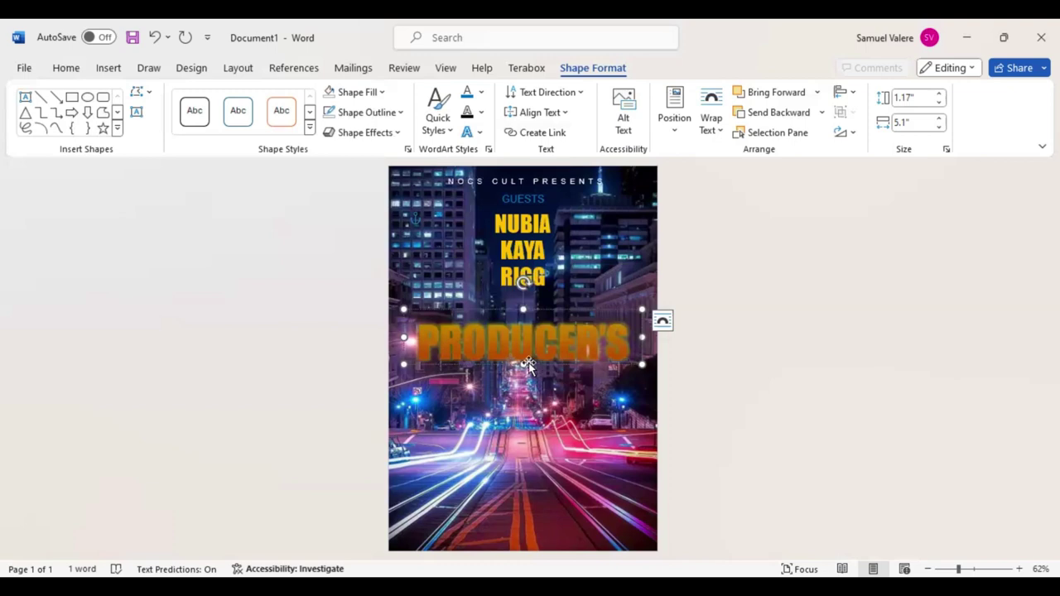
pyautogui.moveTo(528, 367); pyautogui.dragTo(528, 361)
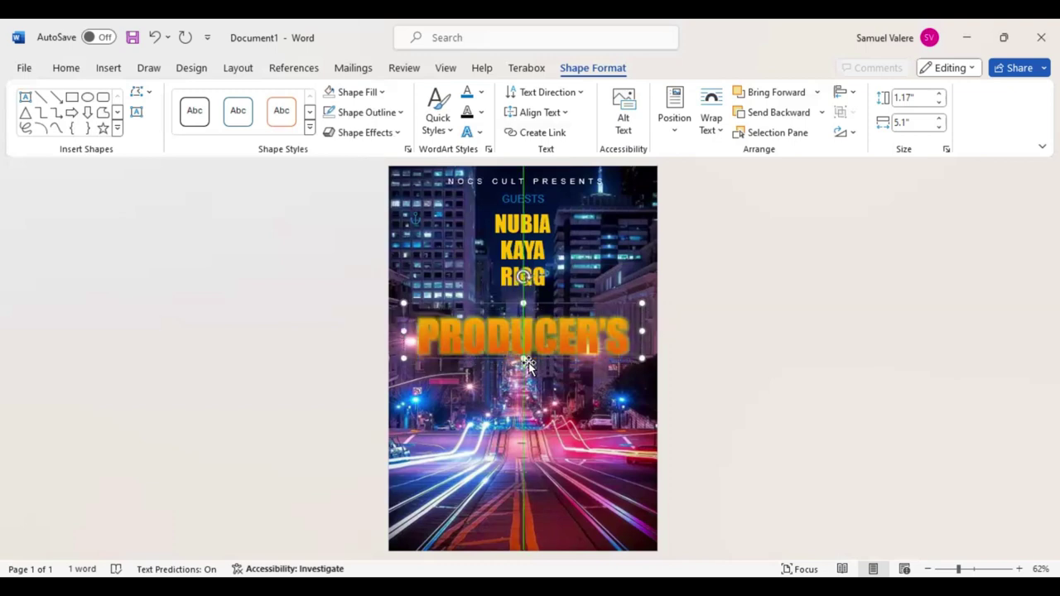
# - Copy the PRODUCER'S box below it, retype the copy as NIGHT, and size it 100
pyautogui.keyDown('ctrl'); pyautogui.moveTo(528, 366); pyautogui.dragTo(539, 412); pyautogui.keyUp('ctrl')
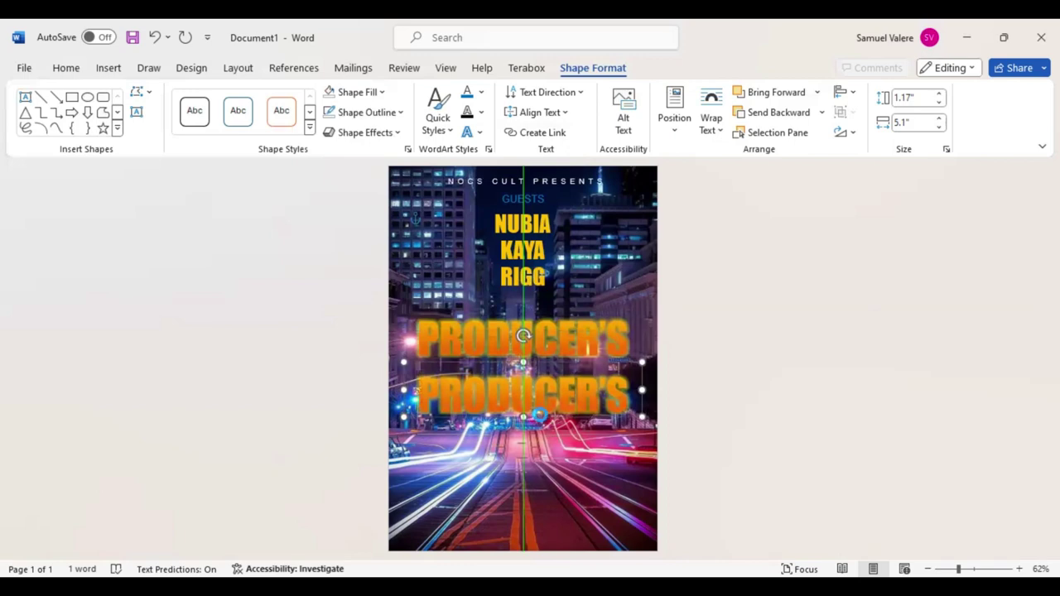
pyautogui.rightClick(539, 414)
pyautogui.write('NI')
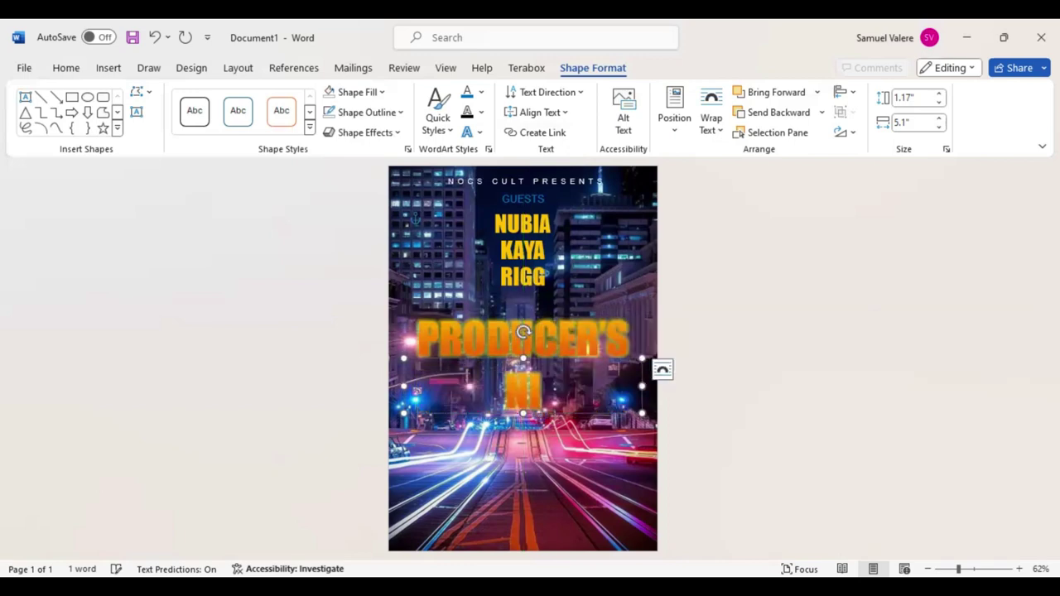
pyautogui.write('GHT')
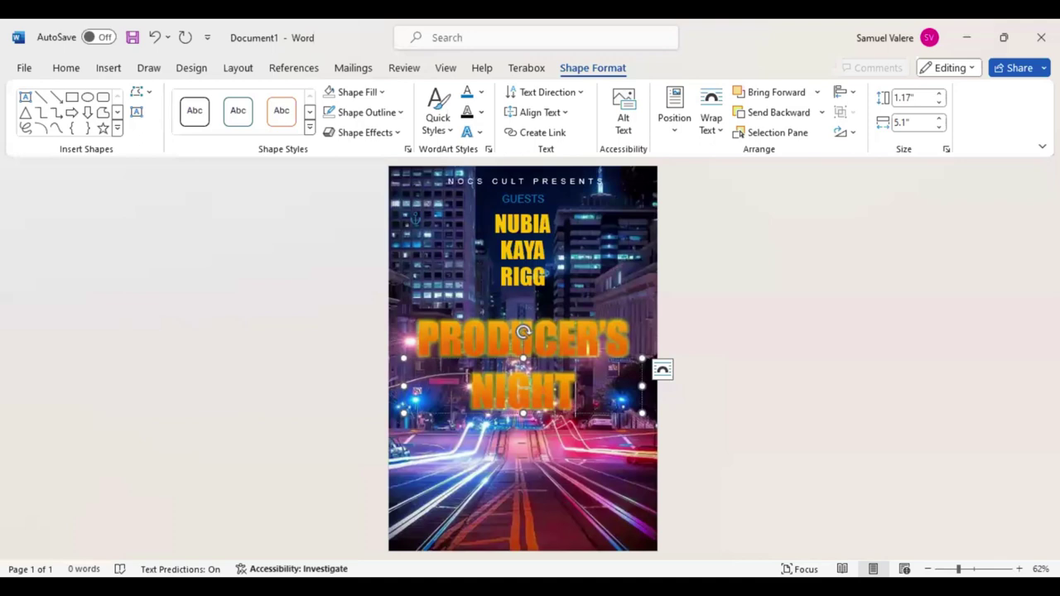
pyautogui.doubleClick(522, 390)
pyautogui.click(619, 342)
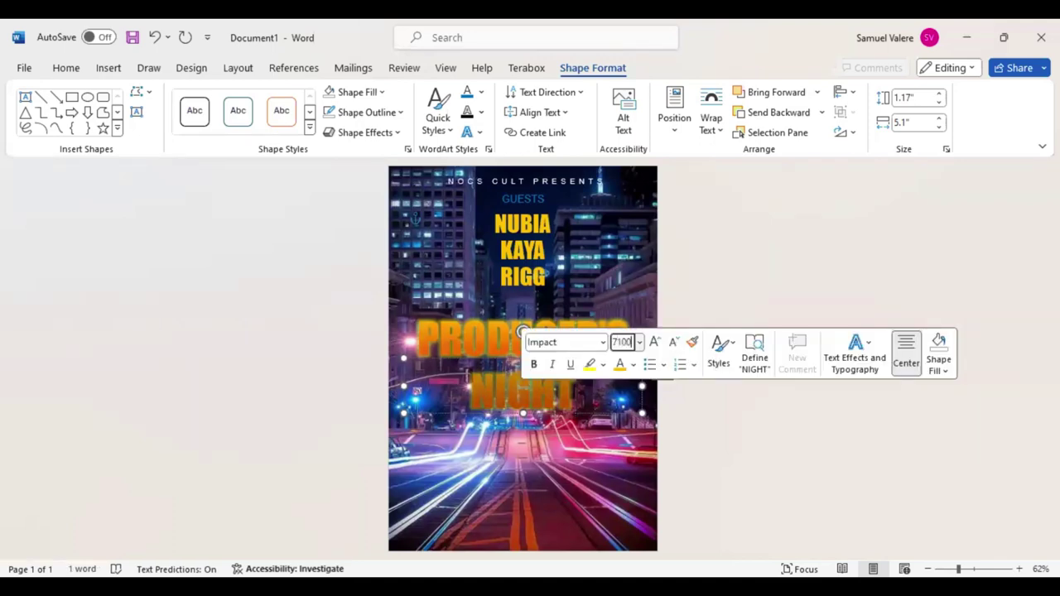
pyautogui.press('BackSpace')
pyautogui.write('100')
pyautogui.press('Return')
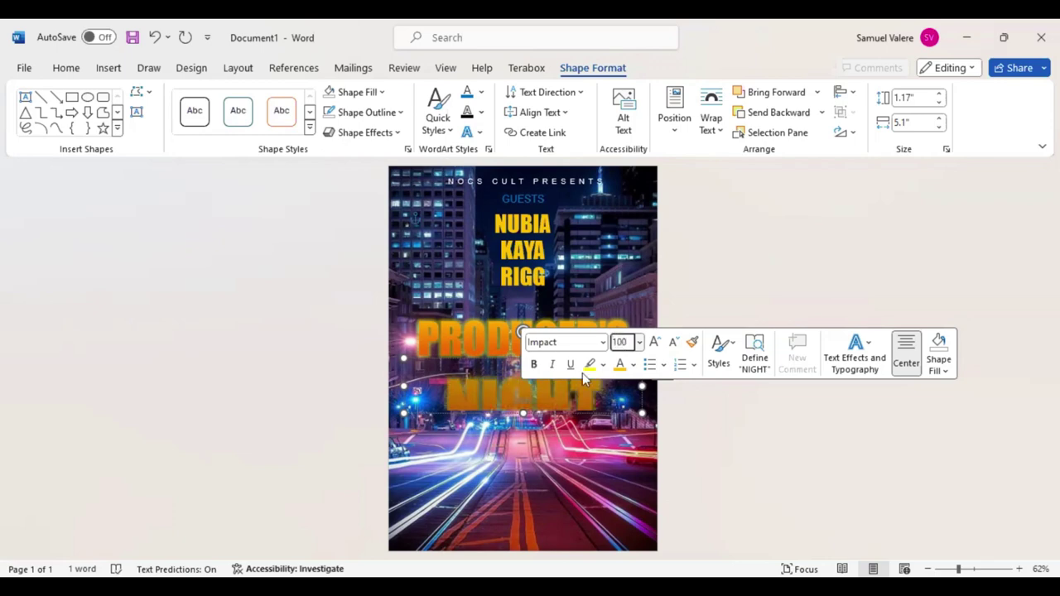
pyautogui.click(525, 437)
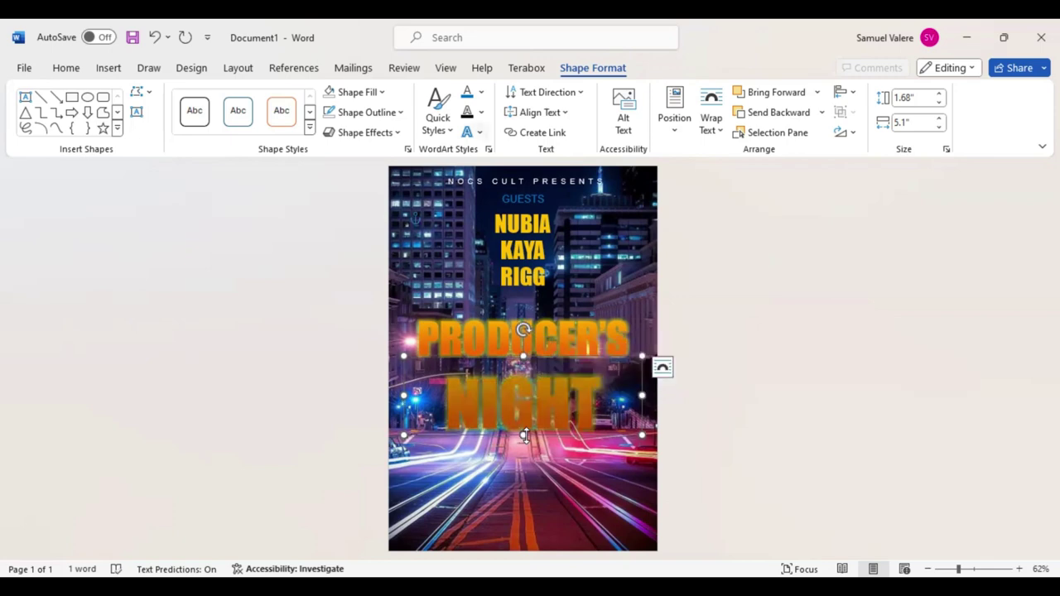
# - Give NIGHT an 11 pt orange glow, then undo a trial custom glow colour
pyautogui.click(472, 133)
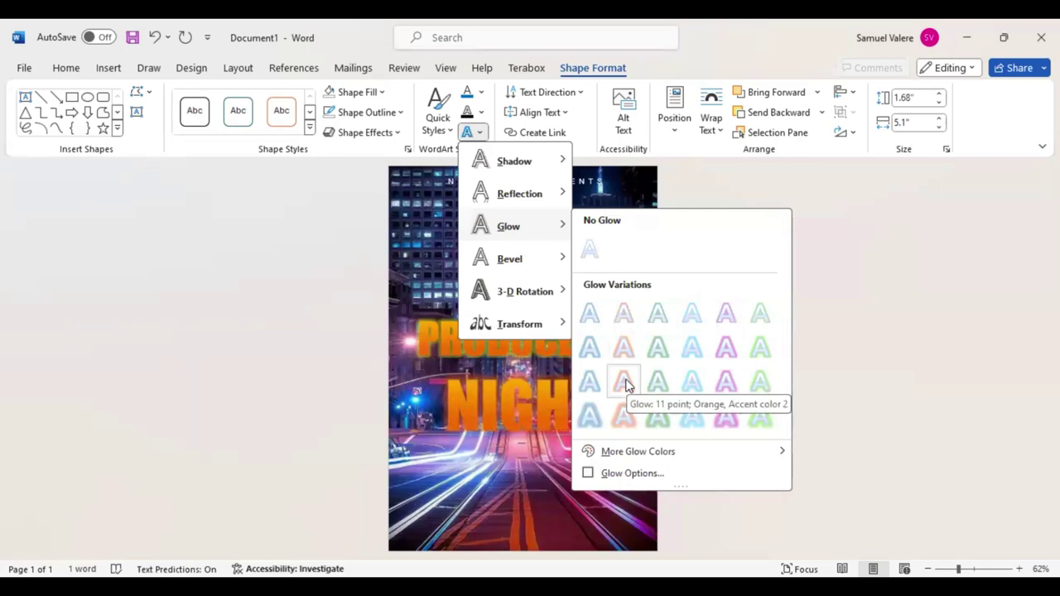
pyautogui.click(625, 385)
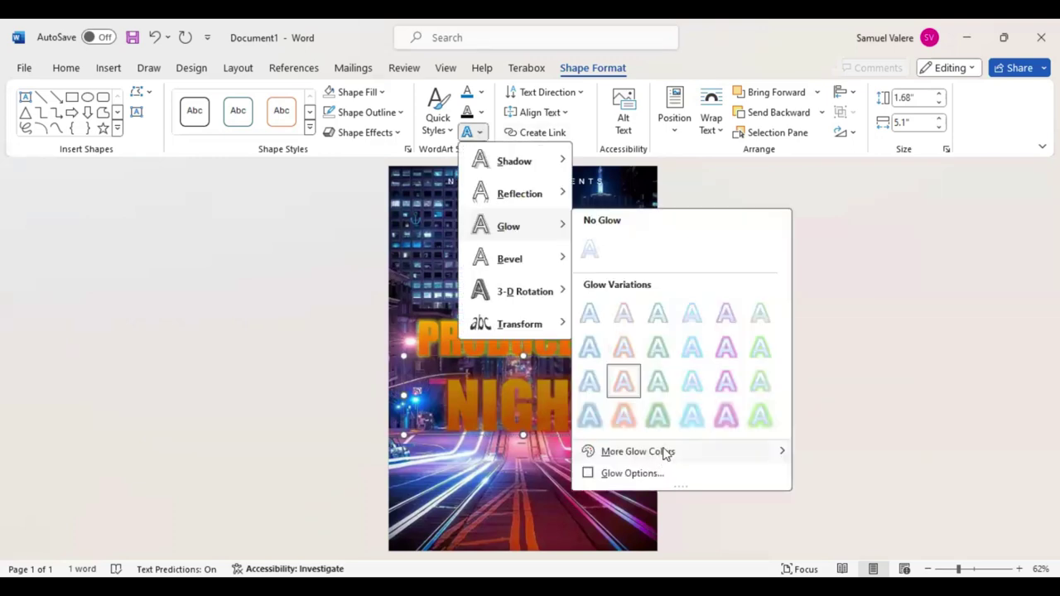
pyautogui.moveTo(781, 453)
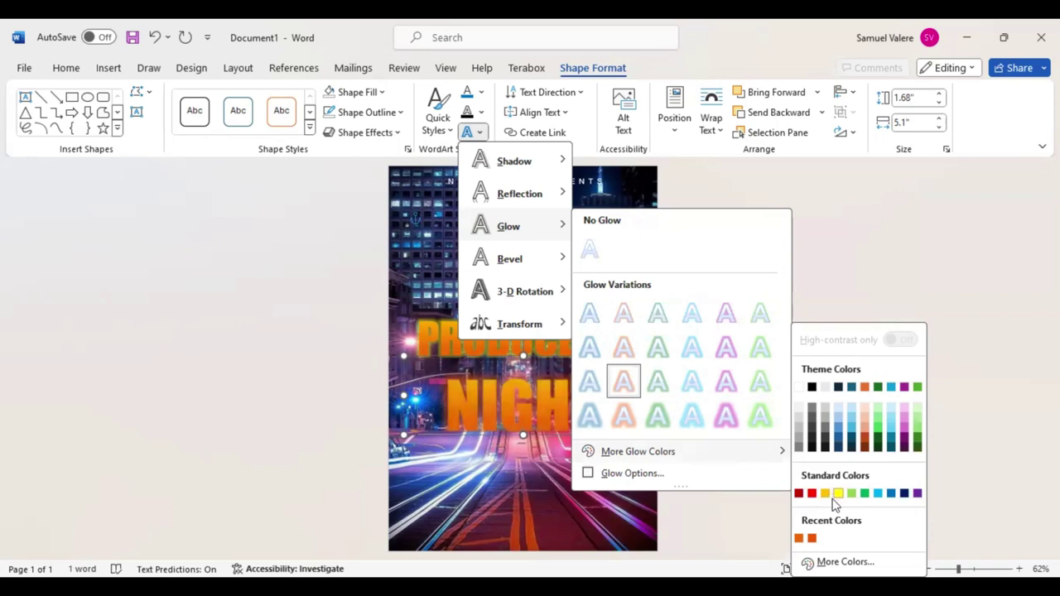
pyautogui.click(833, 561)
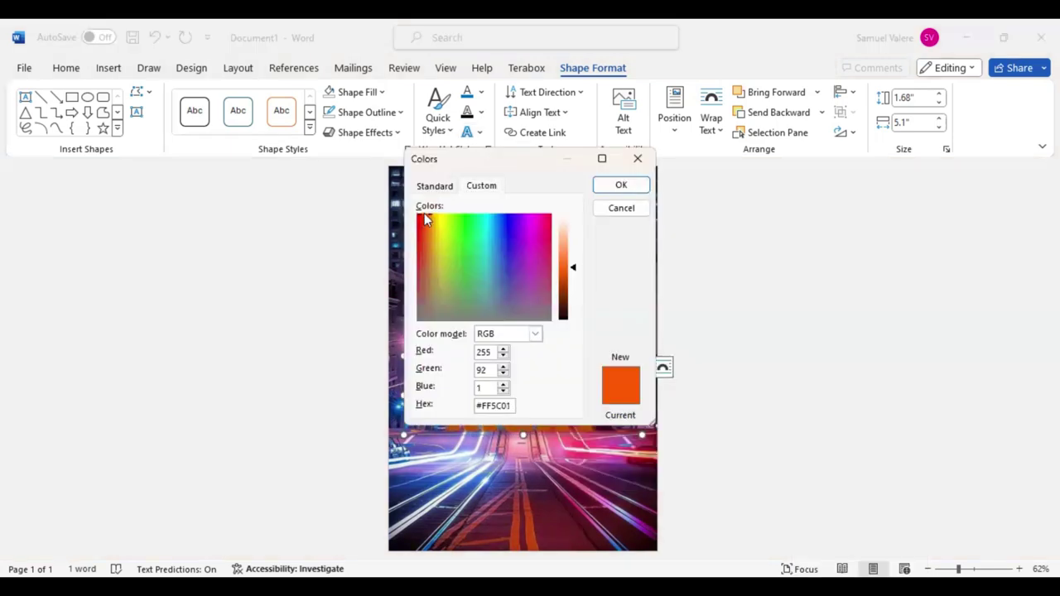
pyautogui.moveTo(425, 218); pyautogui.dragTo(430, 220)
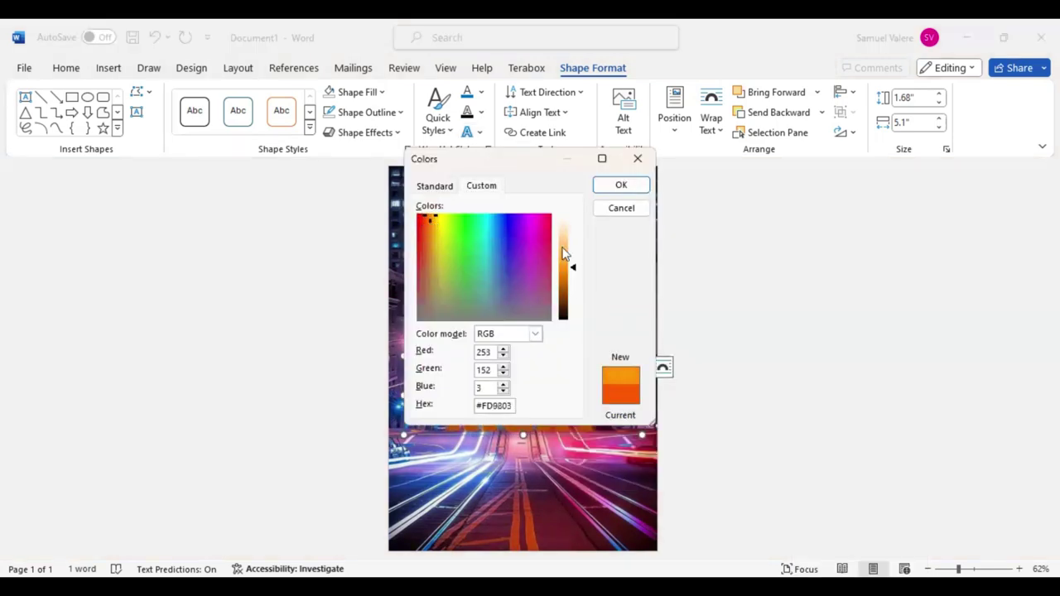
pyautogui.click(622, 187)
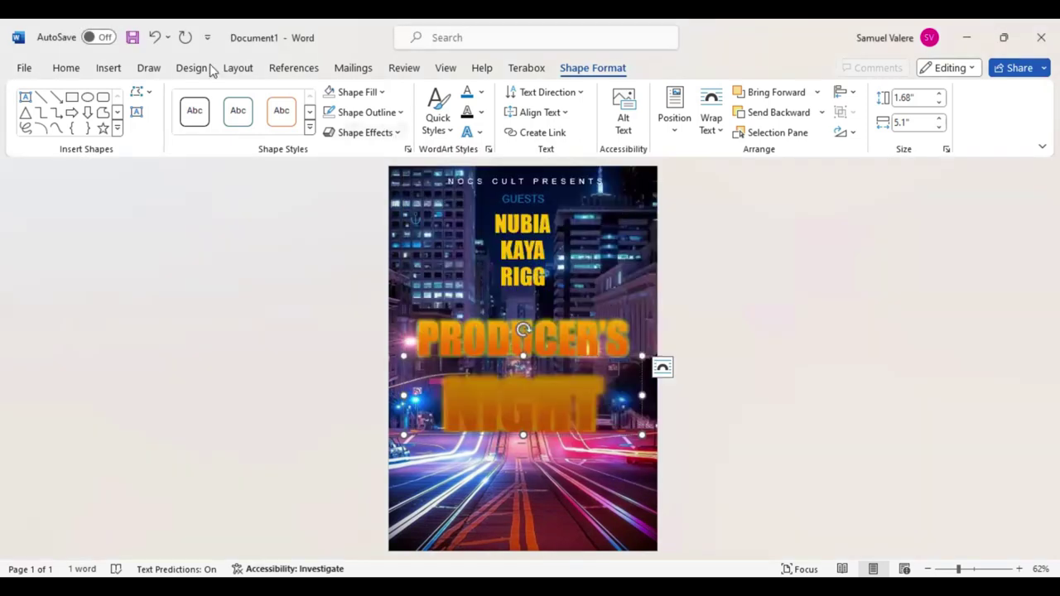
pyautogui.click(154, 38)
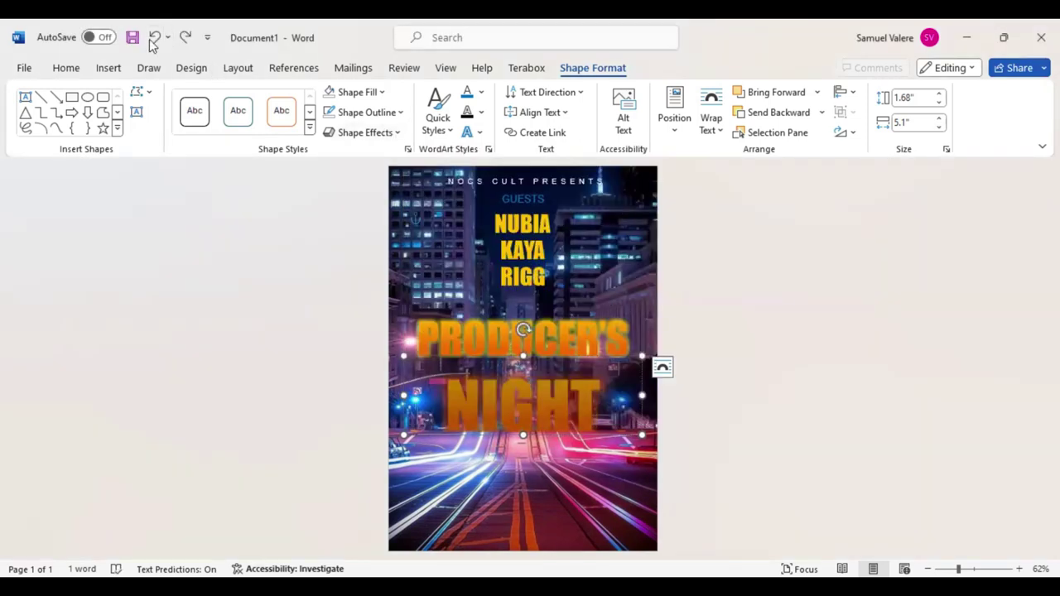
# - Set NIGHT's glow colour to the standard Orange
pyautogui.click(473, 133)
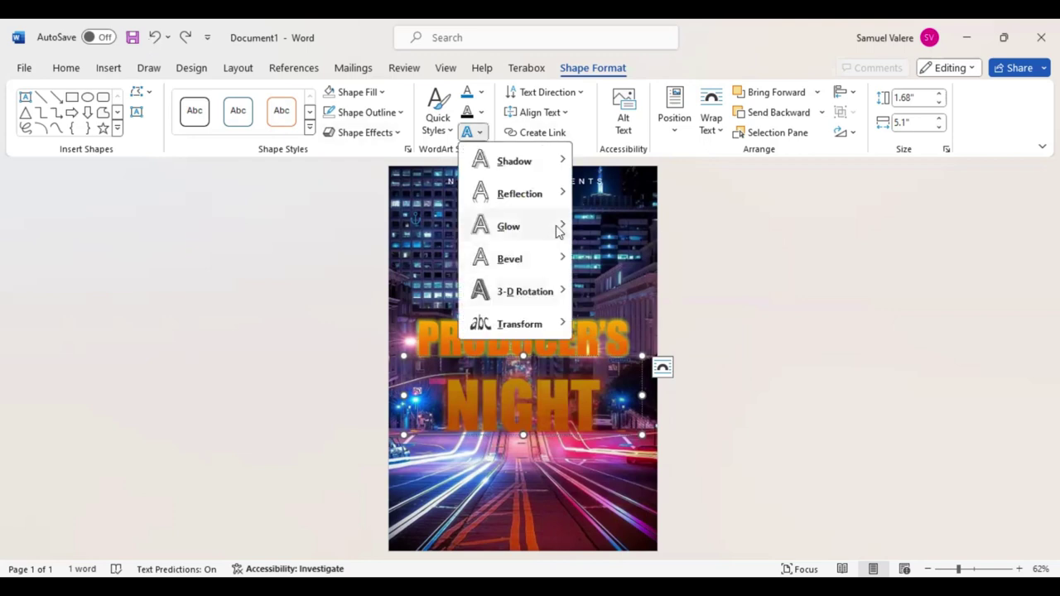
pyautogui.moveTo(508, 226)
pyautogui.moveTo(637, 451)
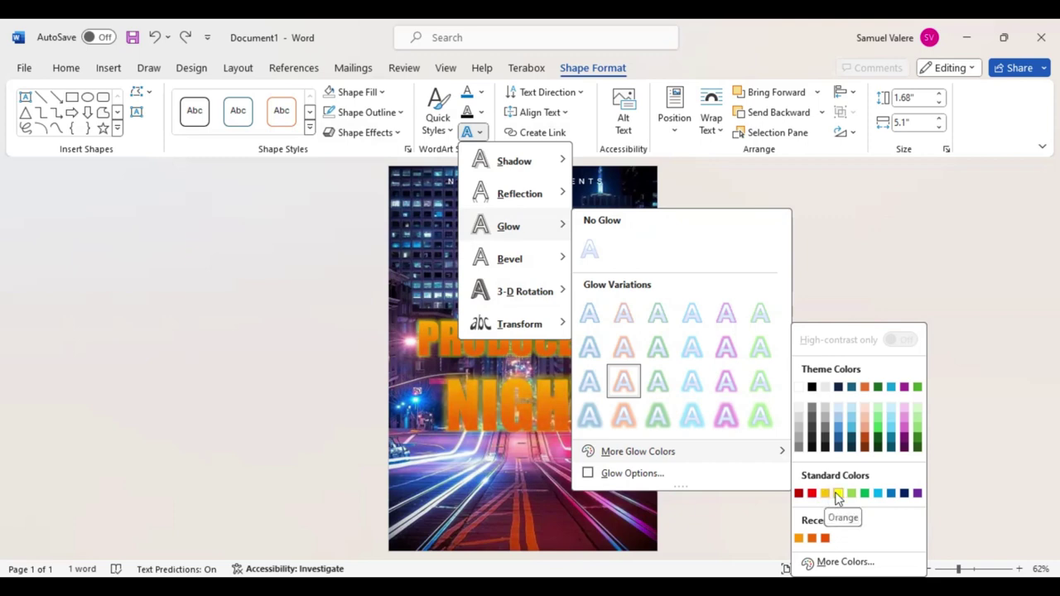
pyautogui.click(828, 493)
pyautogui.click(546, 416)
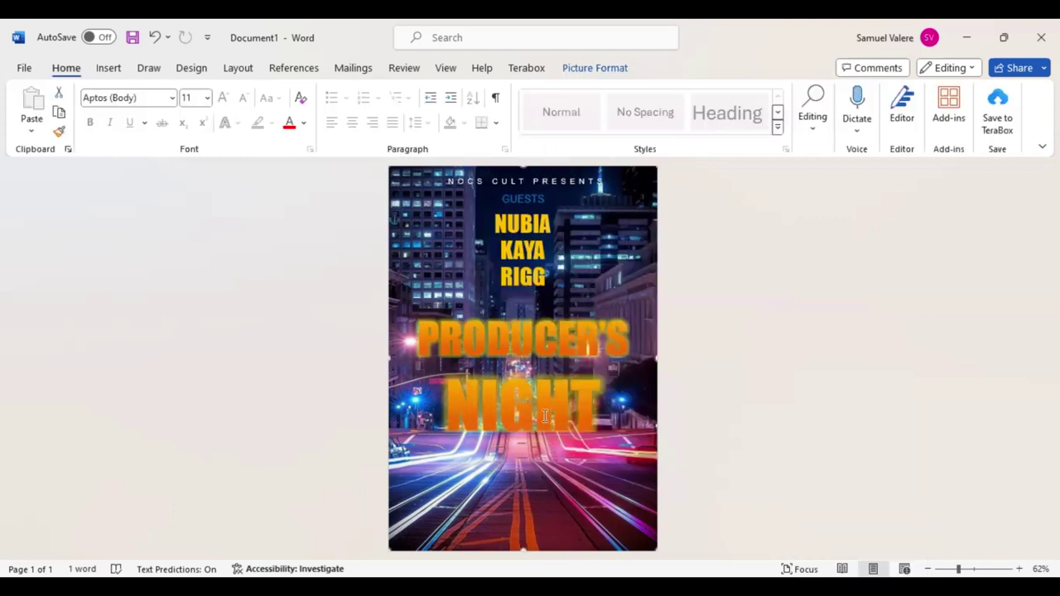
# - Nudge NIGHT closer to PRODUCER'S and copy it below as a new line reading EDITION
pyautogui.click(548, 427)
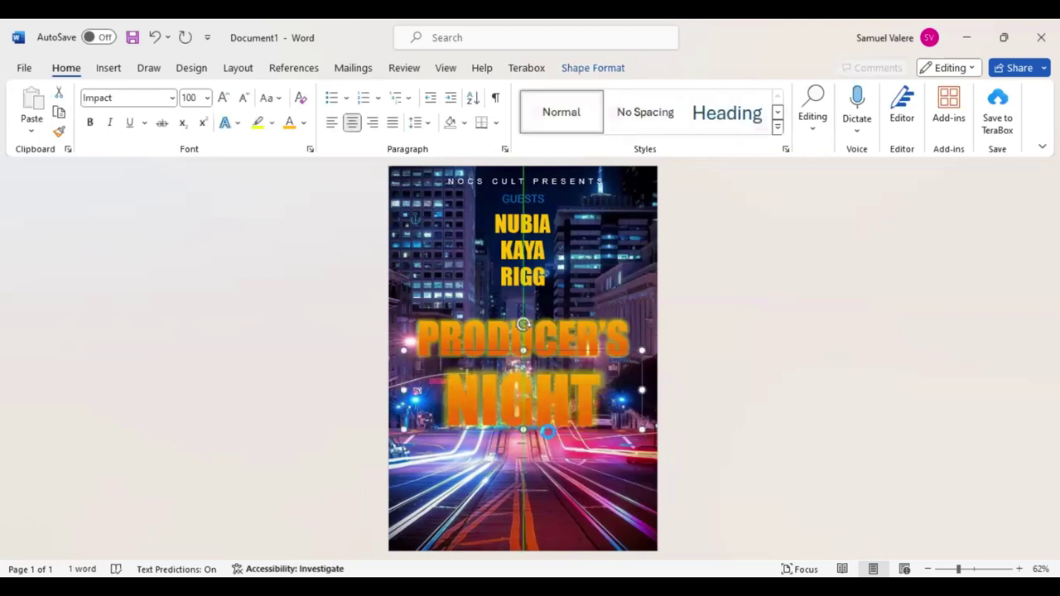
pyautogui.moveTo(548, 430); pyautogui.dragTo(551, 418)
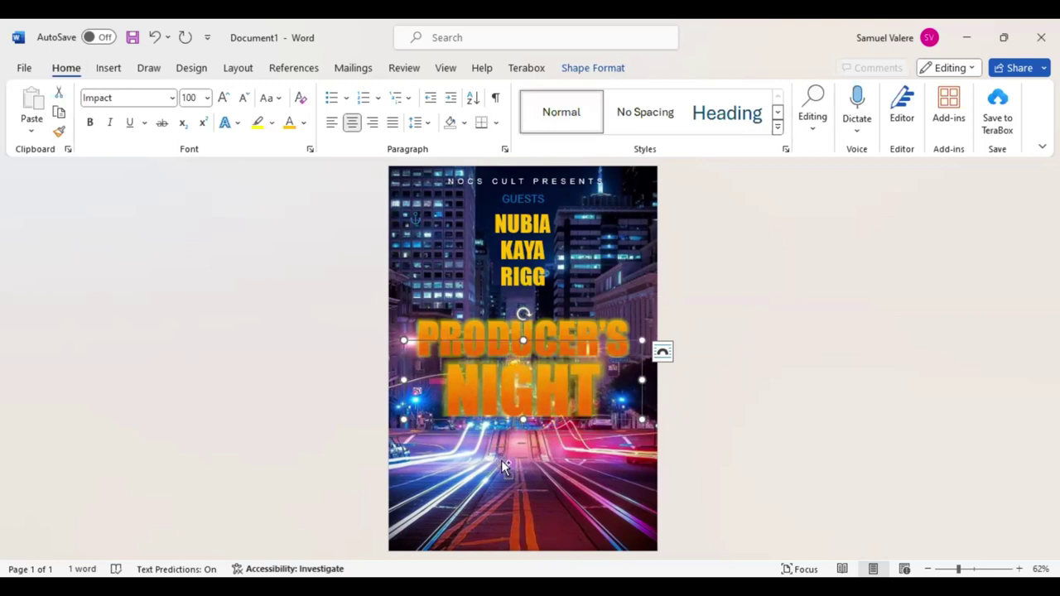
pyautogui.moveTo(522, 423); pyautogui.dragTo(519, 454)
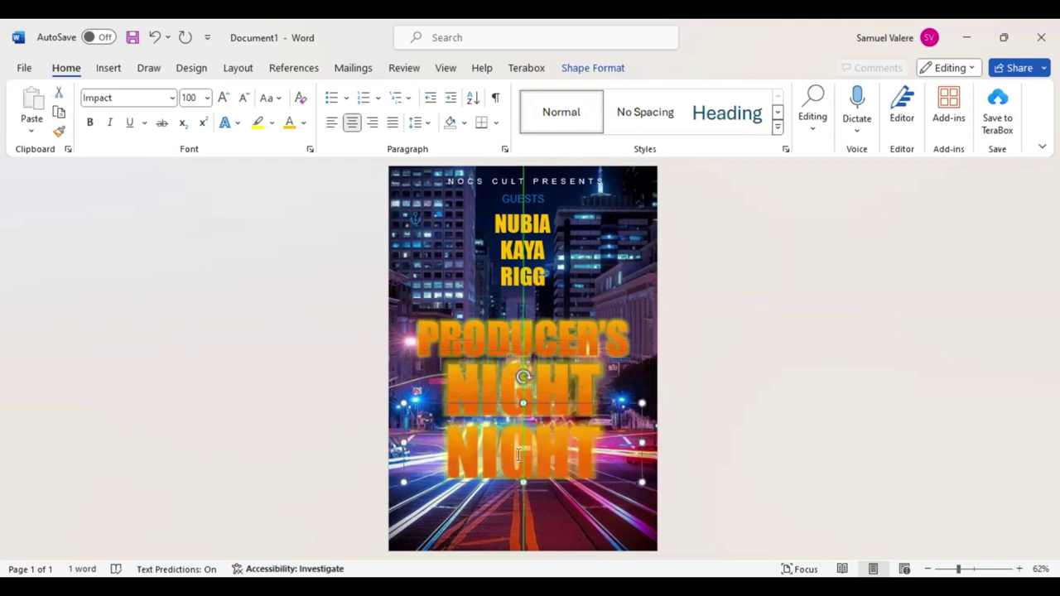
pyautogui.doubleClick(517, 453)
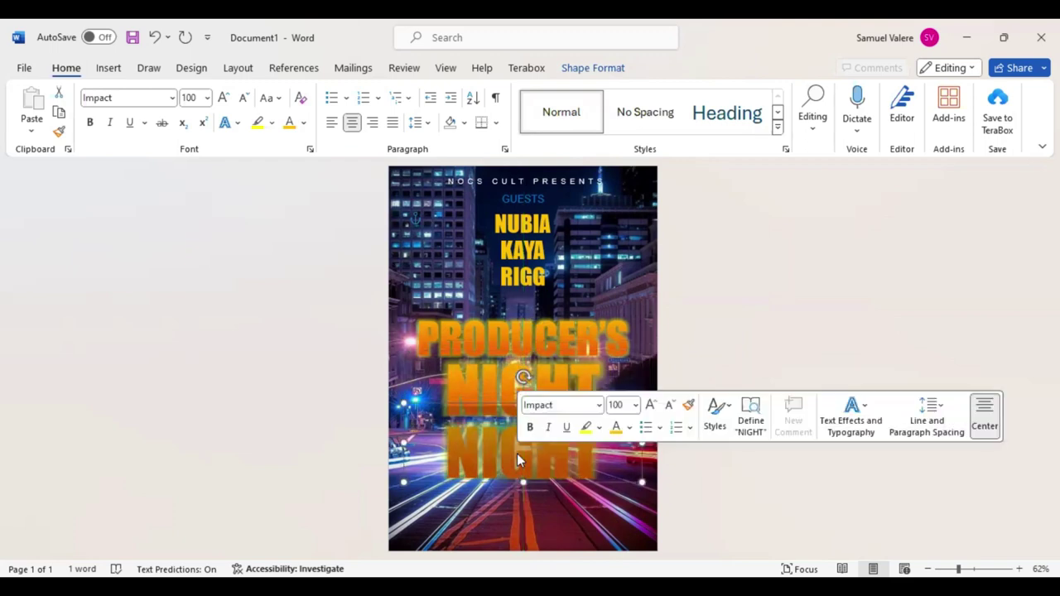
pyautogui.write('ED')
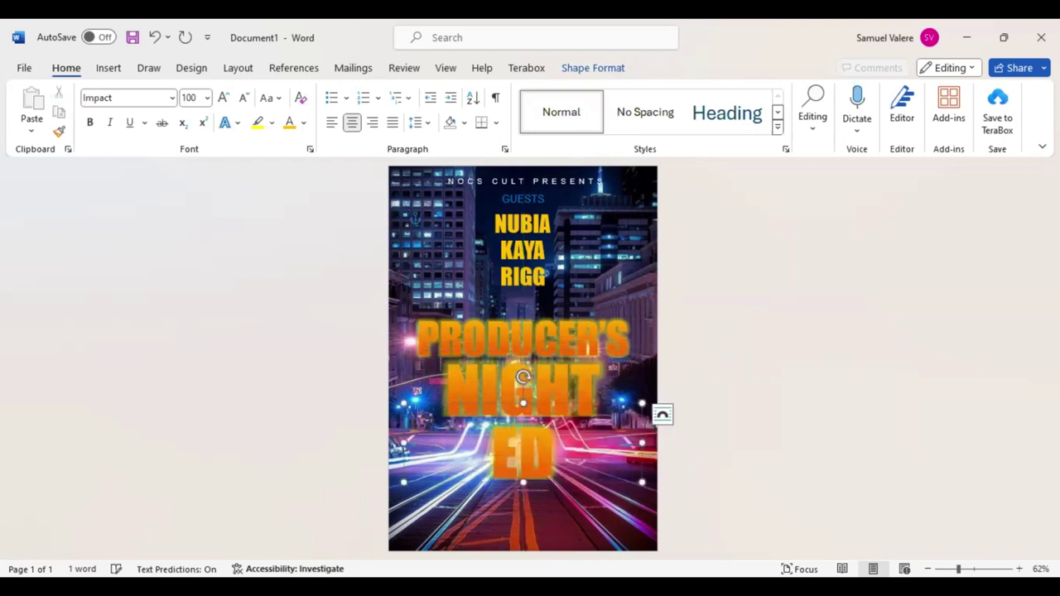
pyautogui.write('ITION')
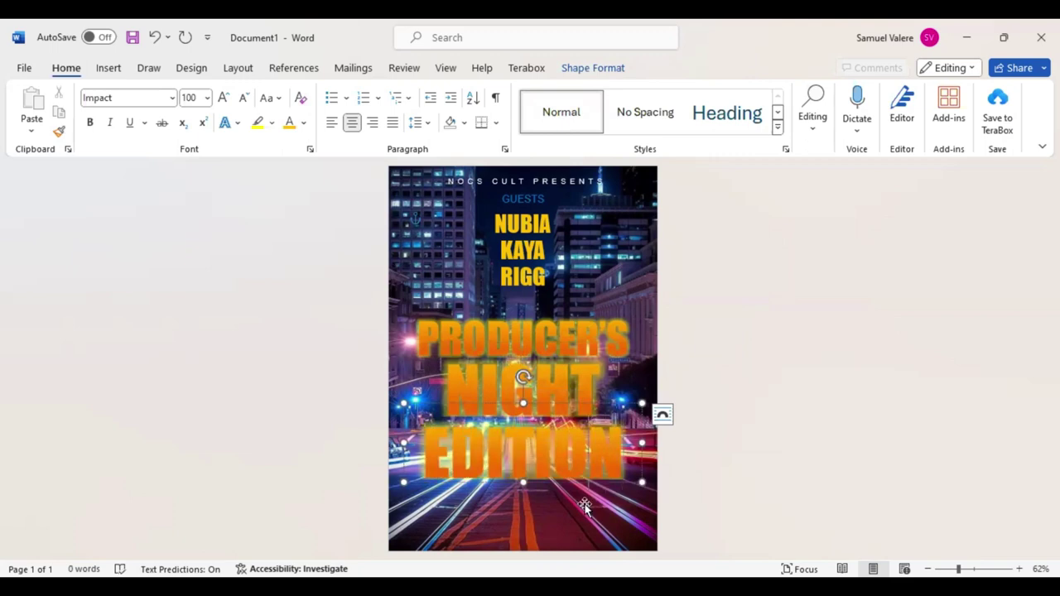
# - Set EDITION in Brush Script MT and retype it as 'Edition'
pyautogui.doubleClick(597, 456)
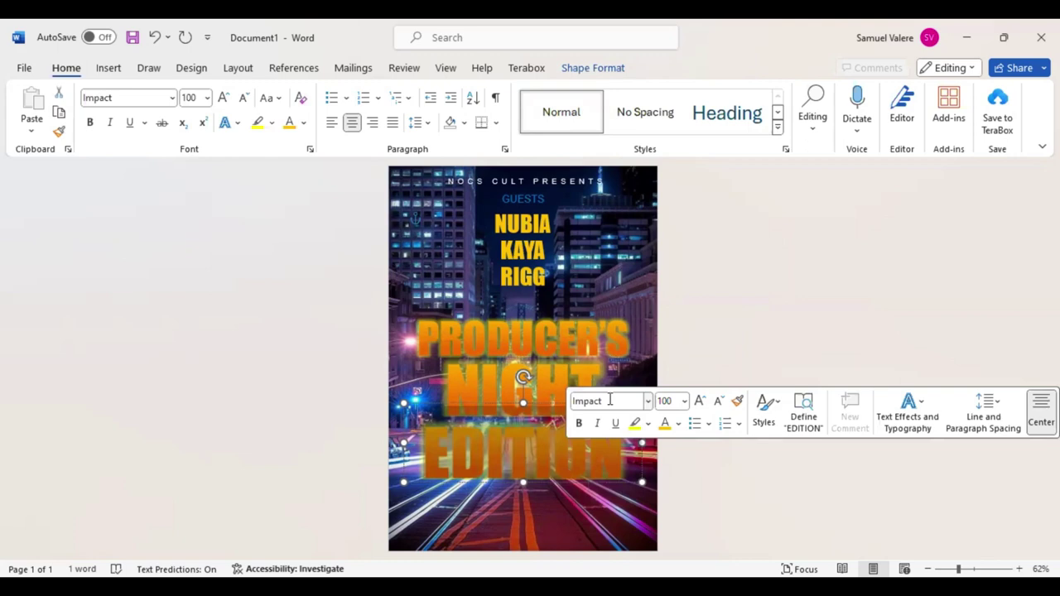
pyautogui.click(609, 400)
pyautogui.write('Brush Script MT')
pyautogui.press('Return')
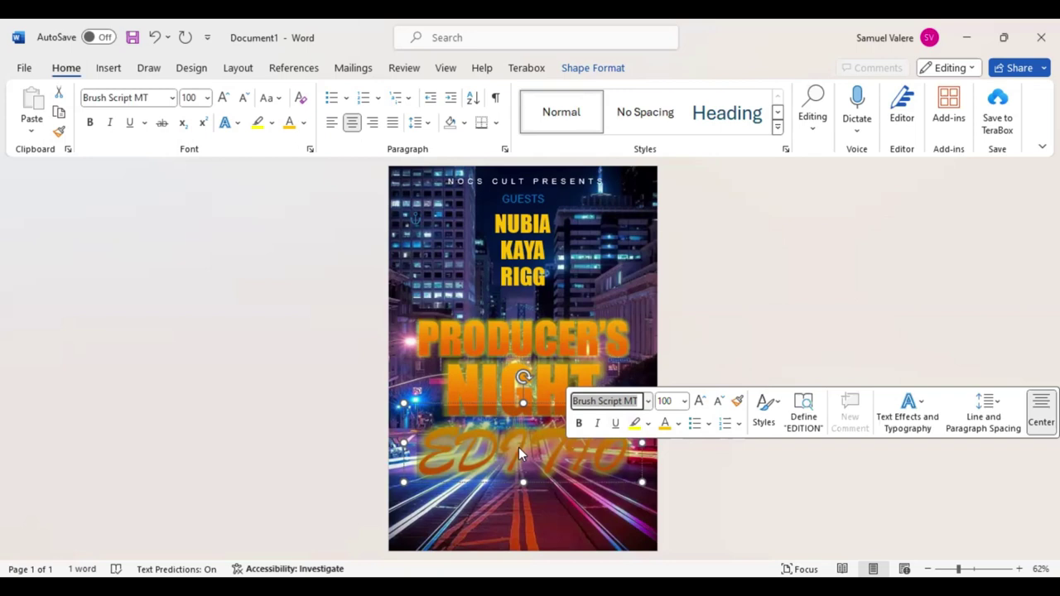
pyautogui.write('E')
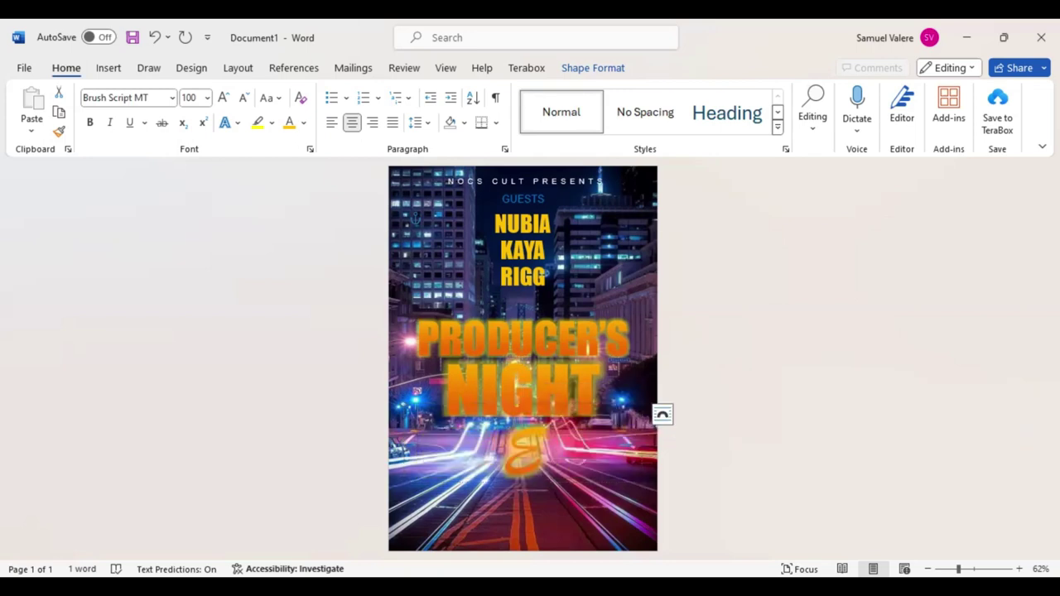
pyautogui.write('dition')
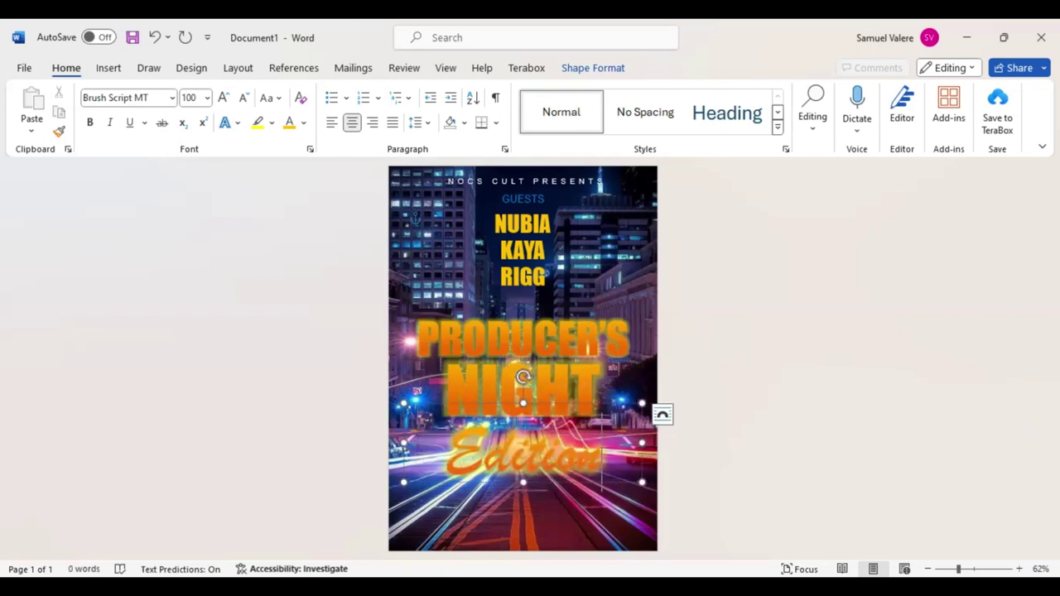
pyautogui.click(593, 68)
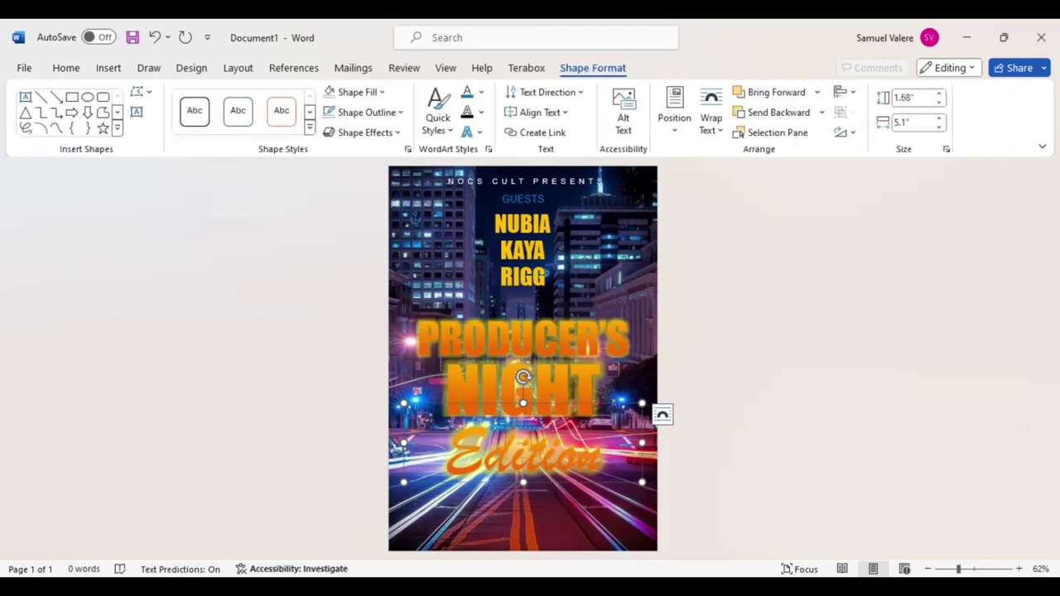
# - Give Edition a gradient fill with a light blue first stop
pyautogui.click(482, 92)
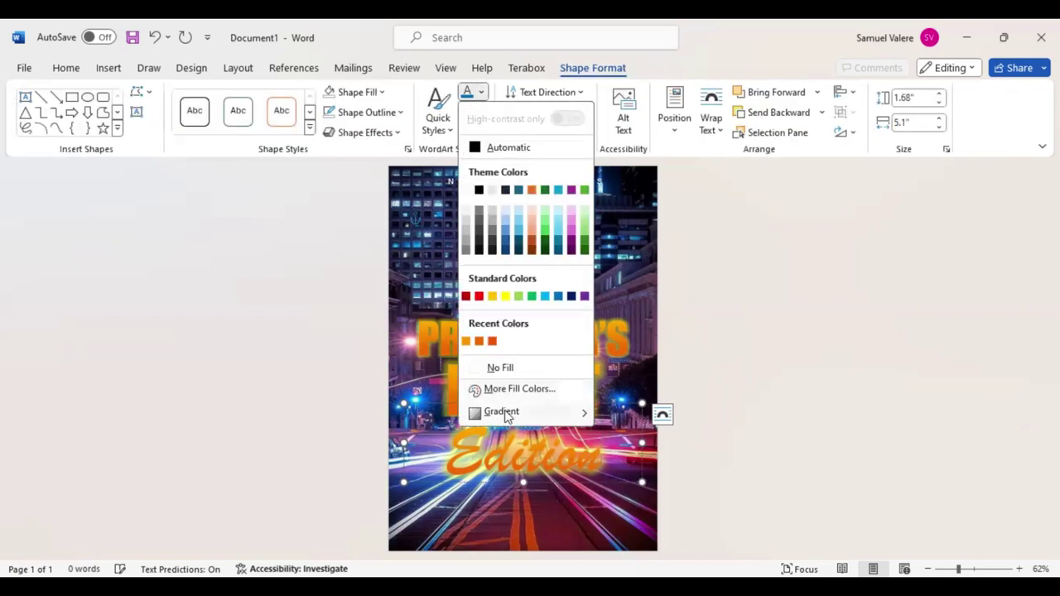
pyautogui.moveTo(508, 417)
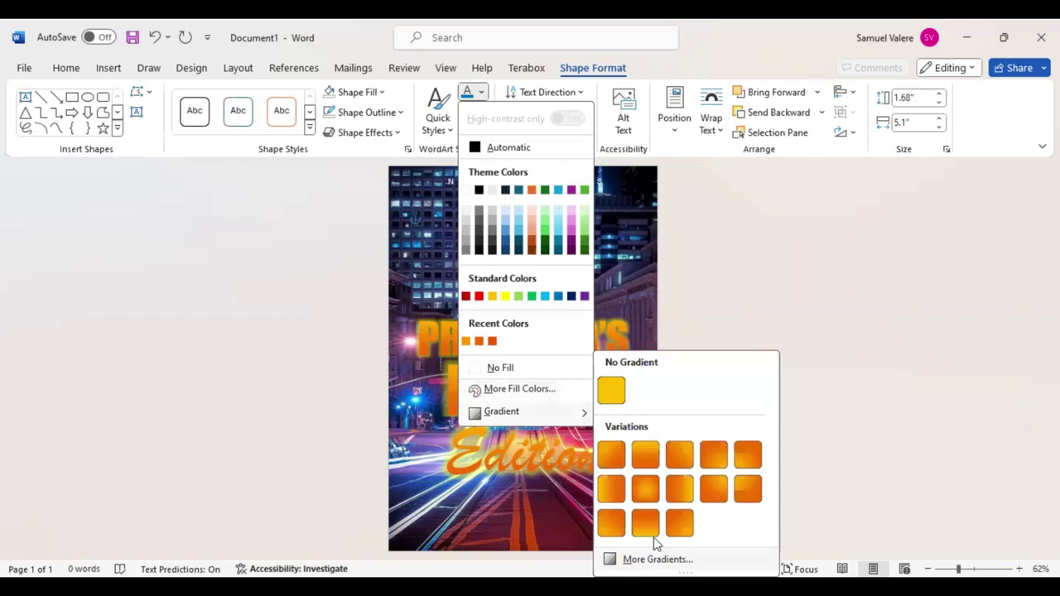
pyautogui.click(657, 559)
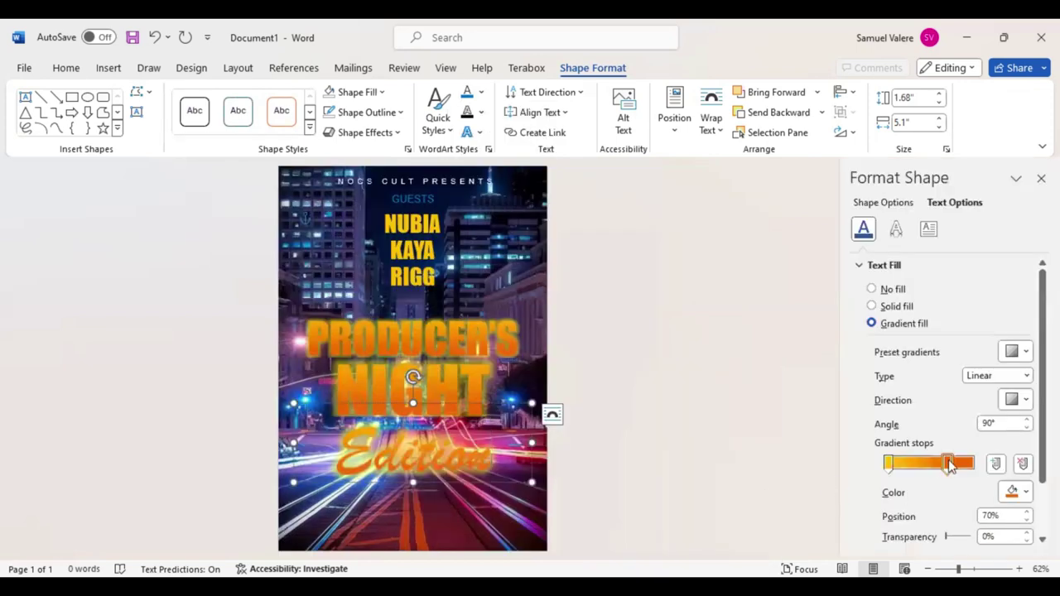
pyautogui.click(1019, 493)
pyautogui.click(1014, 405)
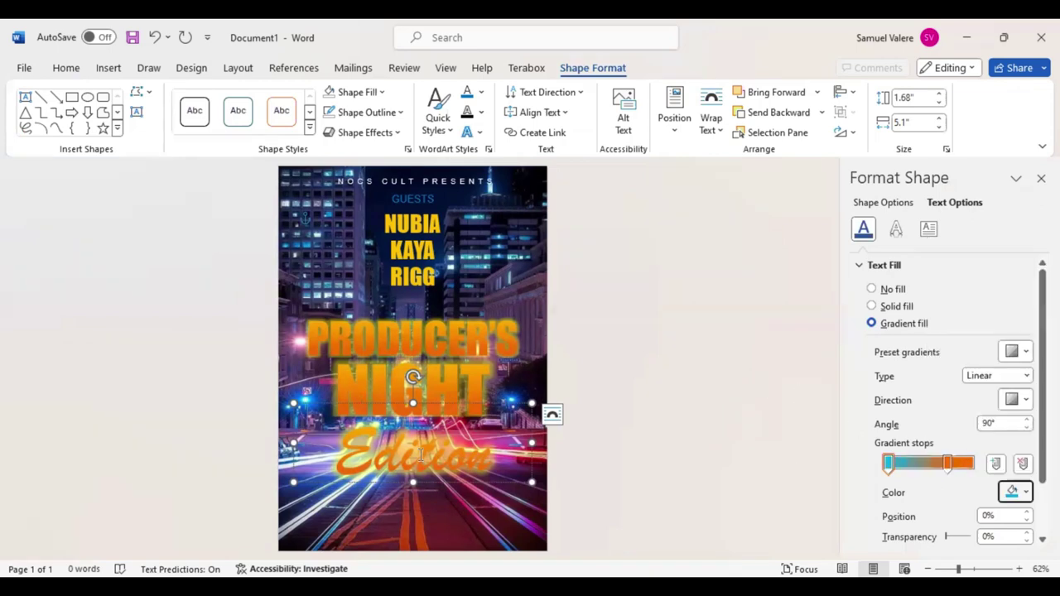
pyautogui.doubleClick(377, 455)
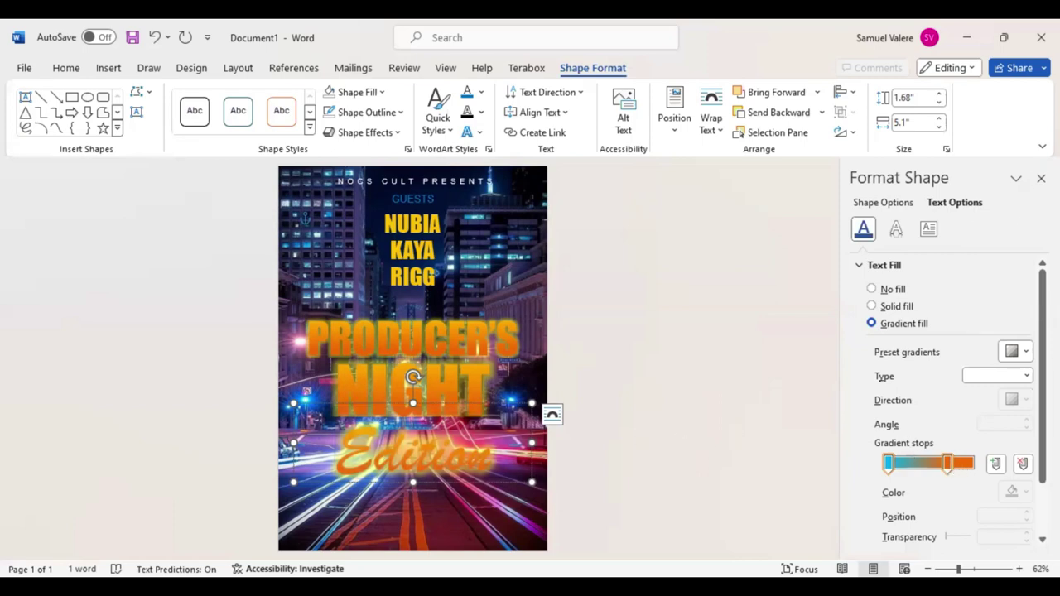
pyautogui.press('Return')
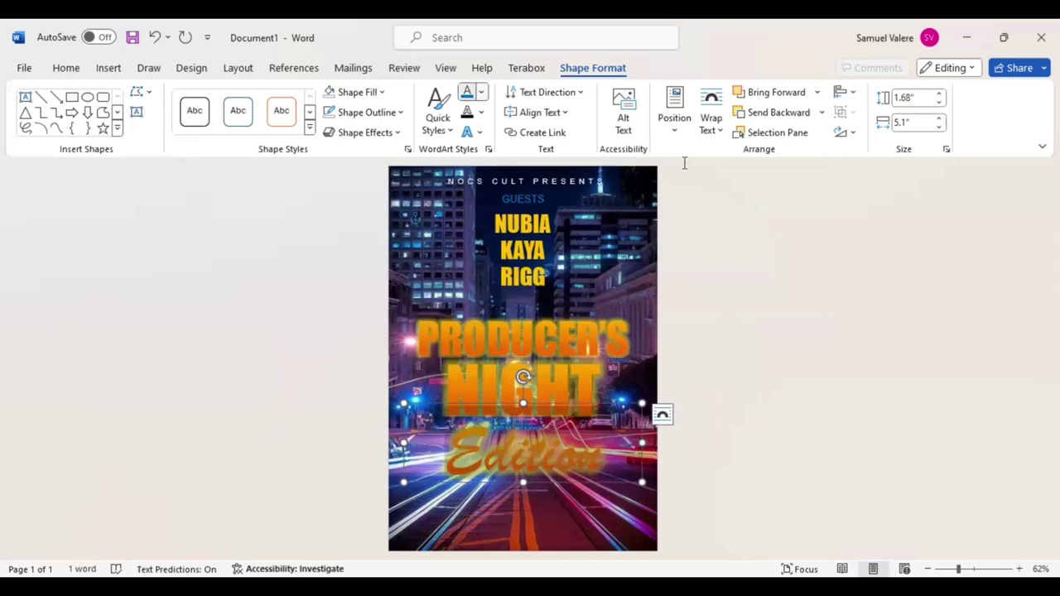
# - Reapply the gradient fill to Edition and make the second stop blue
pyautogui.click(482, 92)
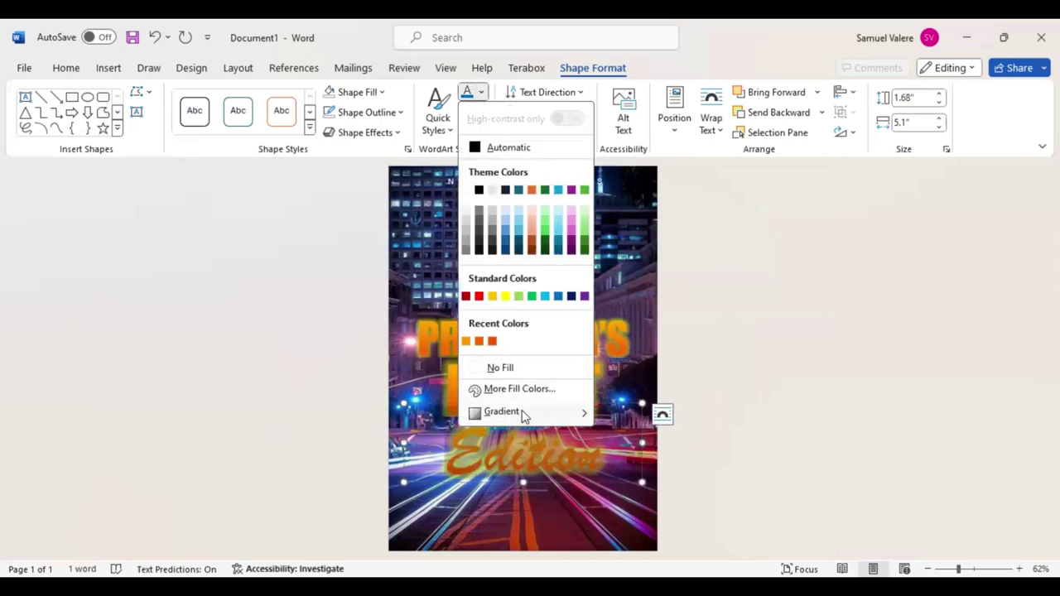
pyautogui.moveTo(509, 414)
pyautogui.click(644, 561)
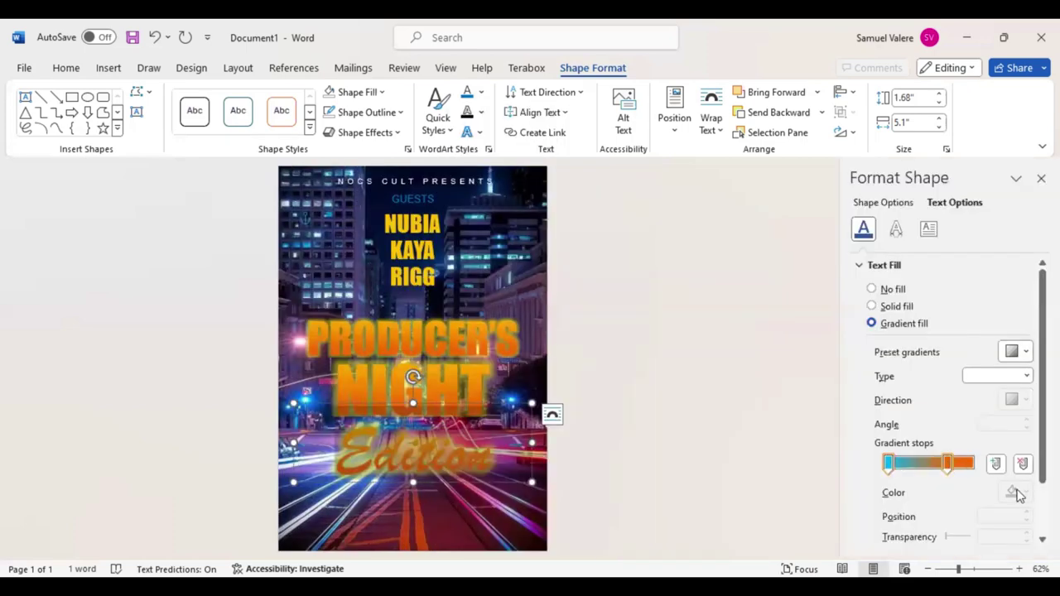
pyautogui.scroll(-2, 961, 458)
pyautogui.scroll(1, 872, 282)
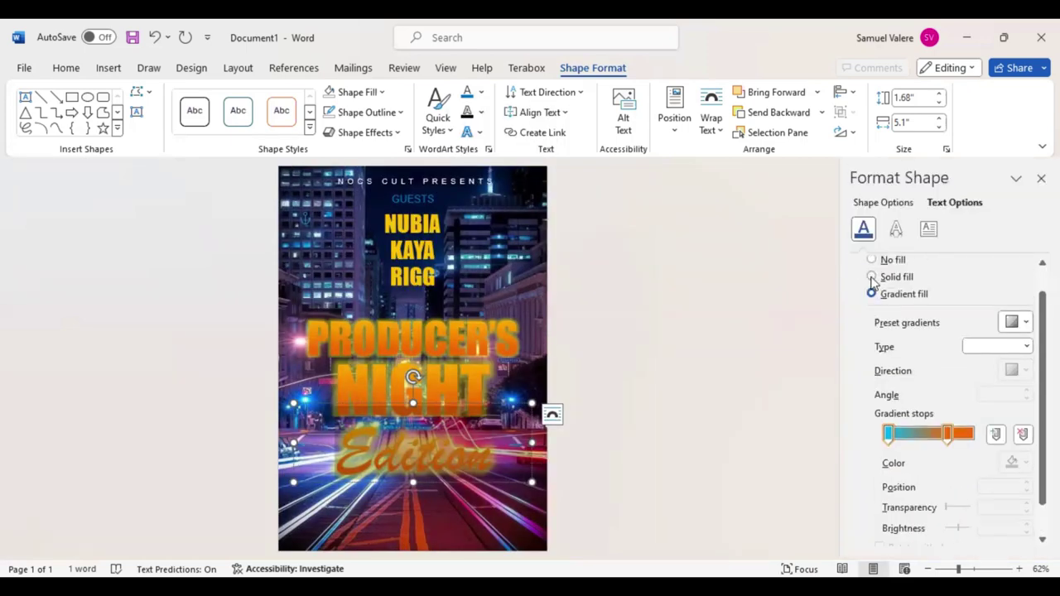
pyautogui.click(872, 277)
pyautogui.click(872, 323)
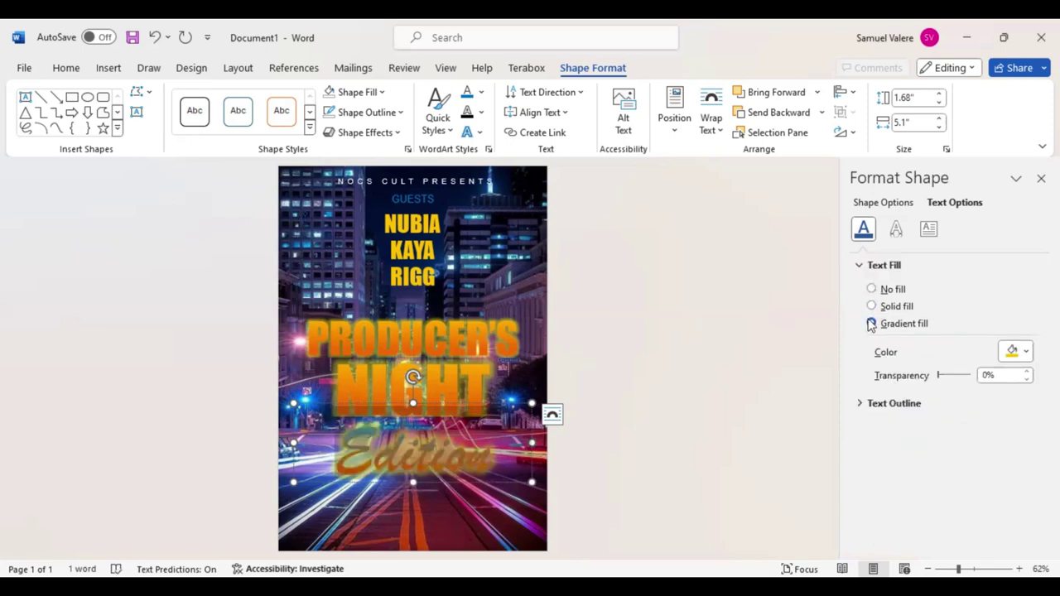
pyautogui.click(948, 464)
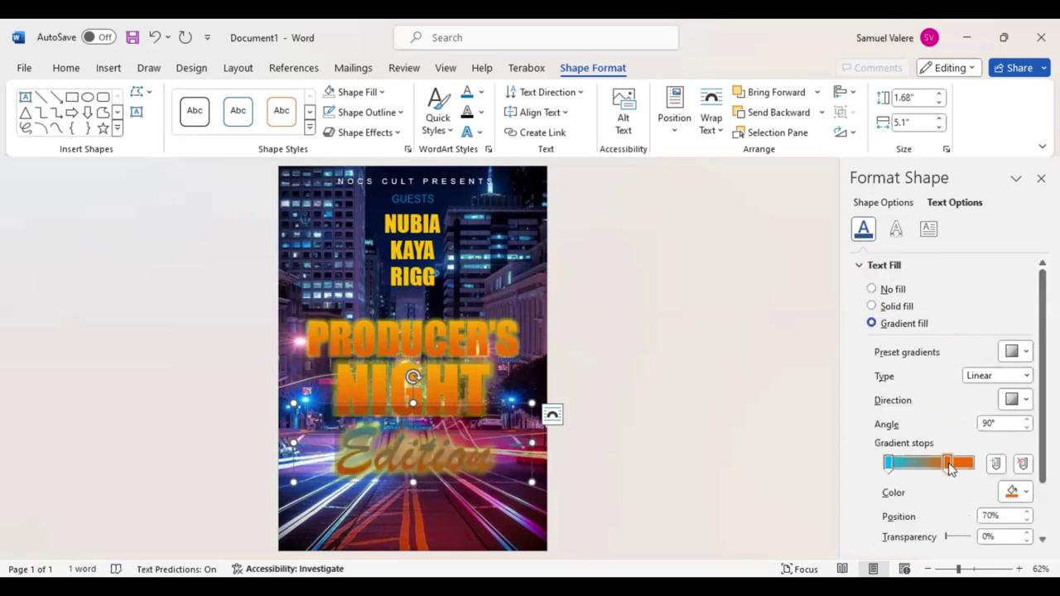
pyautogui.click(1028, 495)
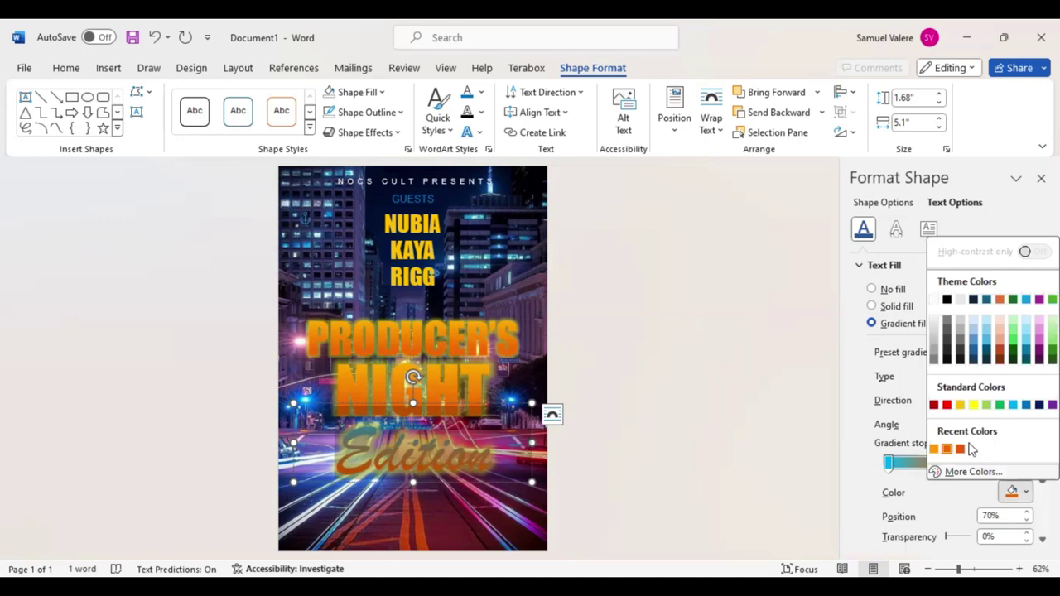
pyautogui.click(1026, 406)
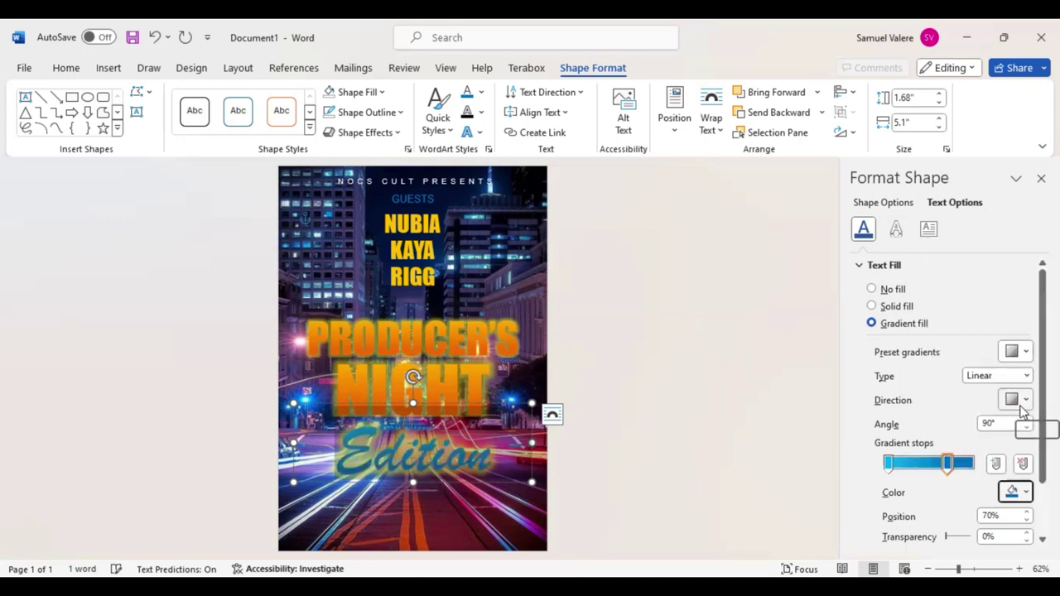
# - Raise the first stop's brightness and lower the second stop's to -15%
pyautogui.click(890, 466)
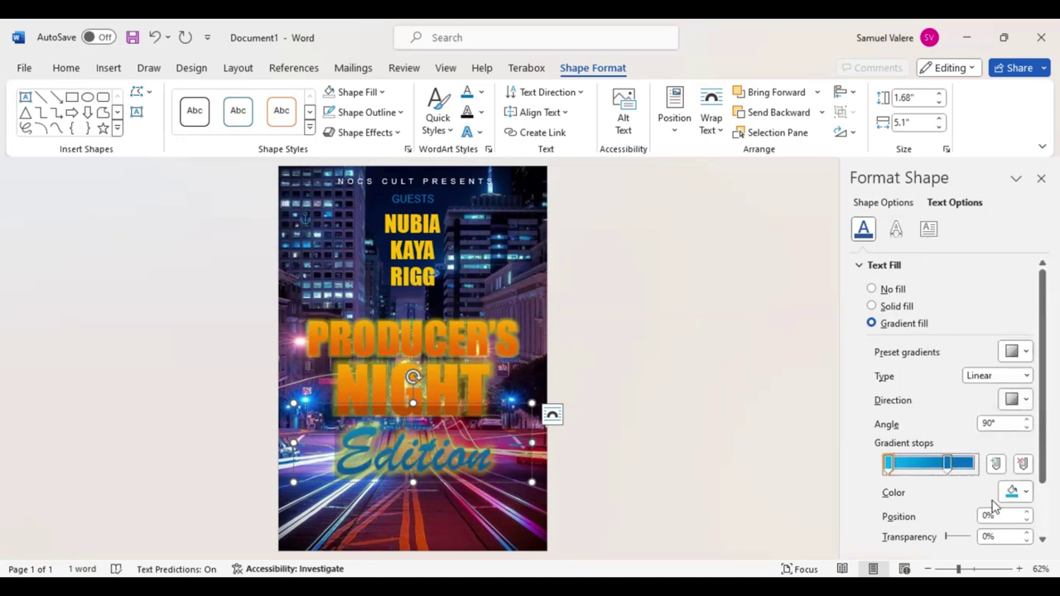
pyautogui.scroll(-1, 994, 509)
pyautogui.moveTo(961, 520); pyautogui.dragTo(968, 525)
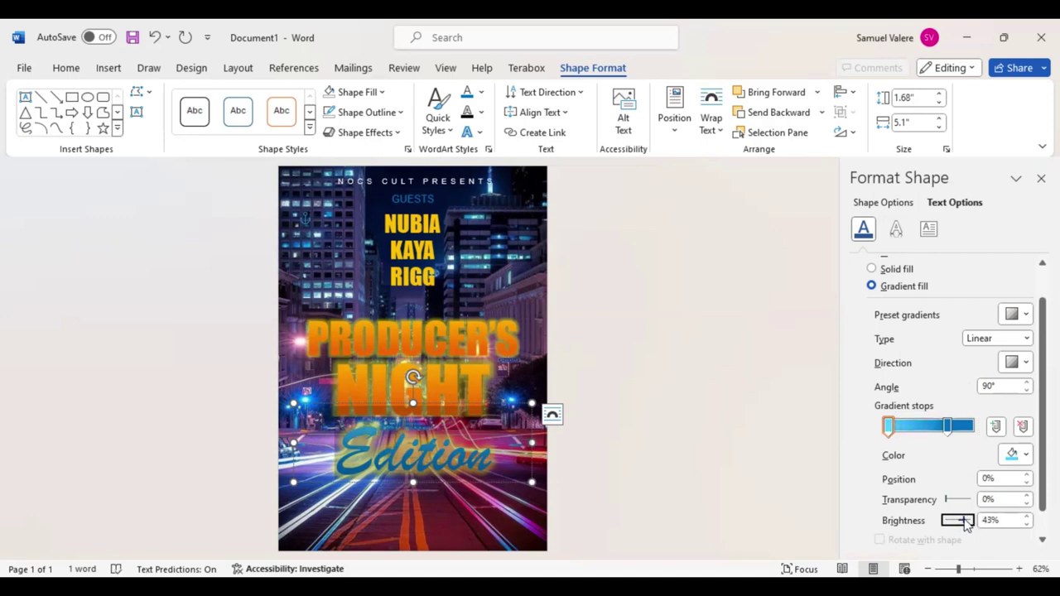
pyautogui.click(948, 426)
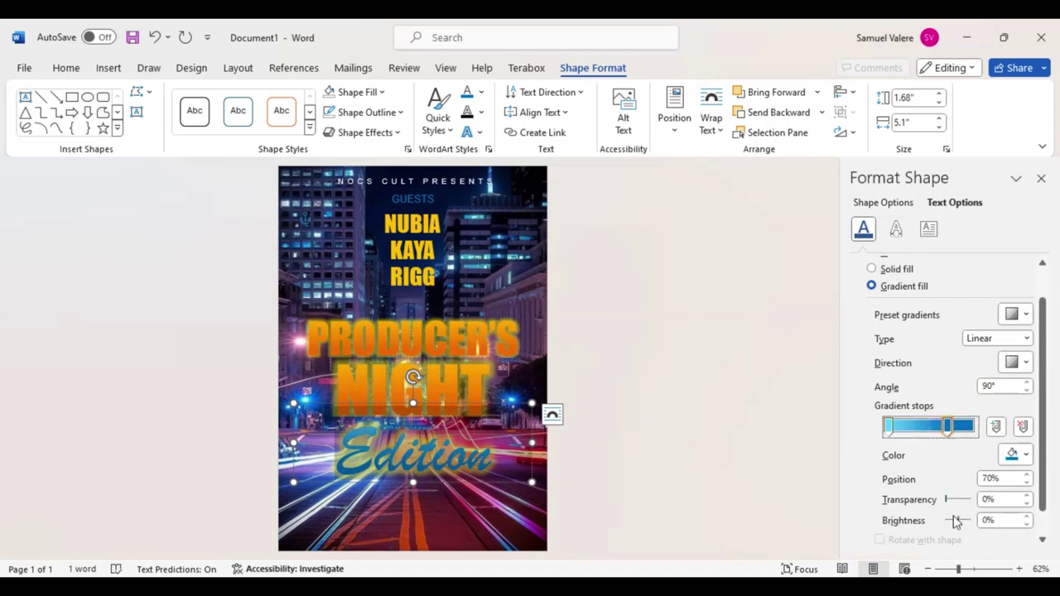
pyautogui.moveTo(959, 523); pyautogui.dragTo(957, 524)
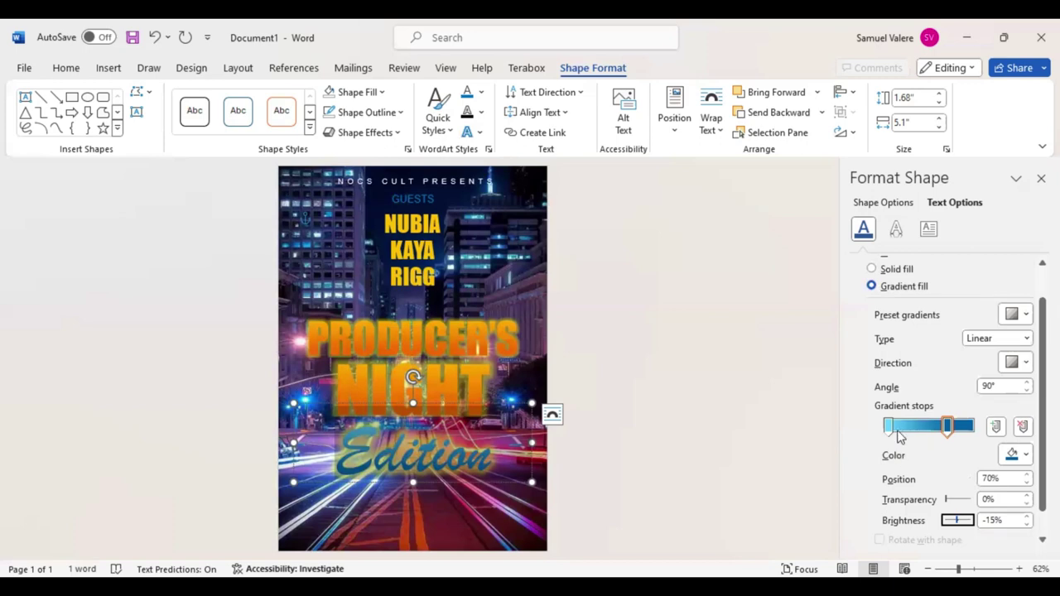
pyautogui.scroll(1, 889, 311)
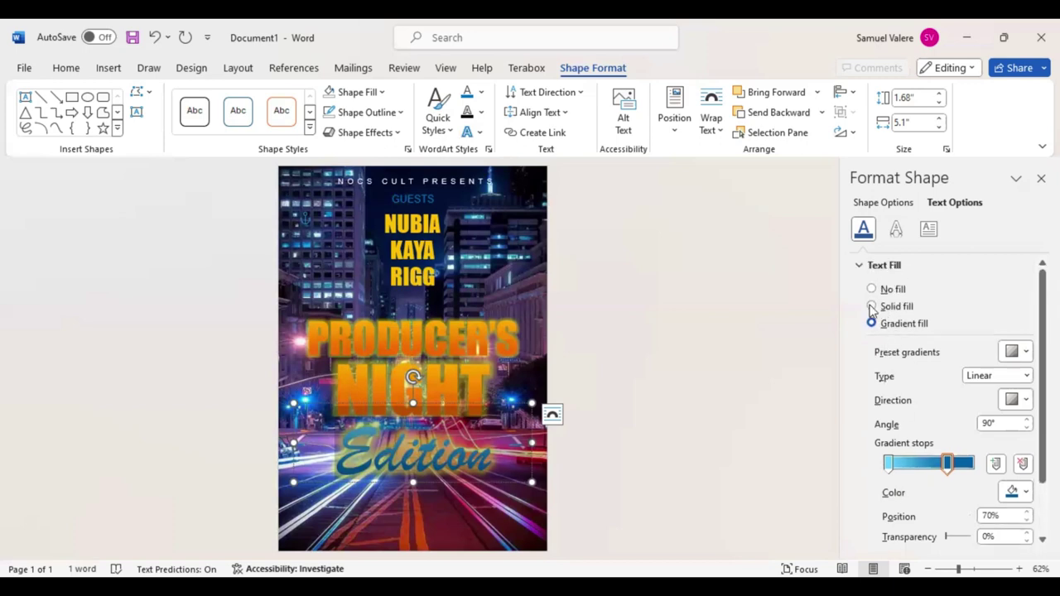
# - Give Edition a solid light blue fill and an 11 pt blue glow
pyautogui.click(872, 306)
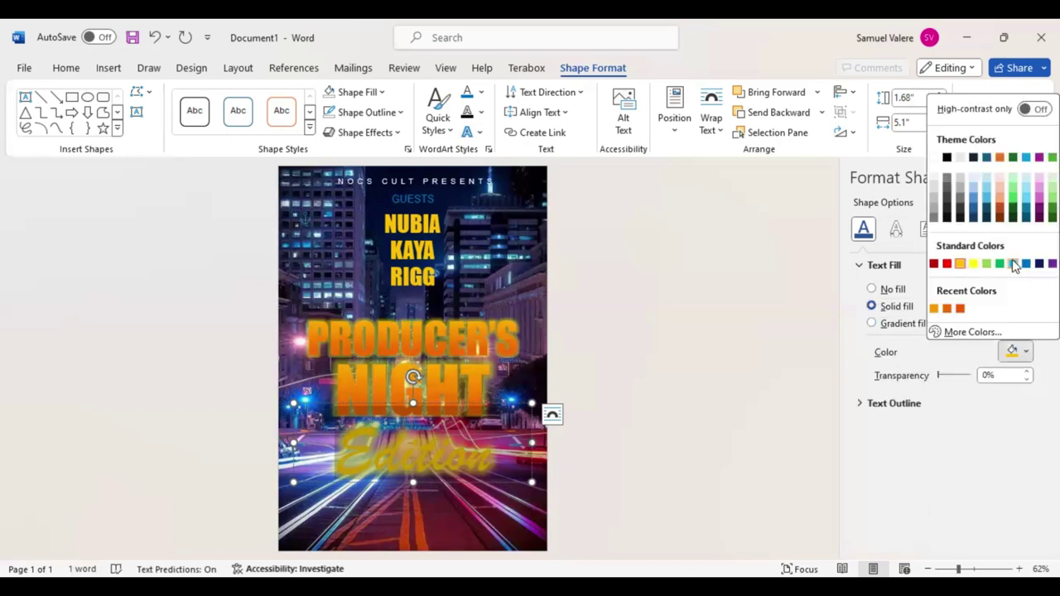
pyautogui.click(1013, 264)
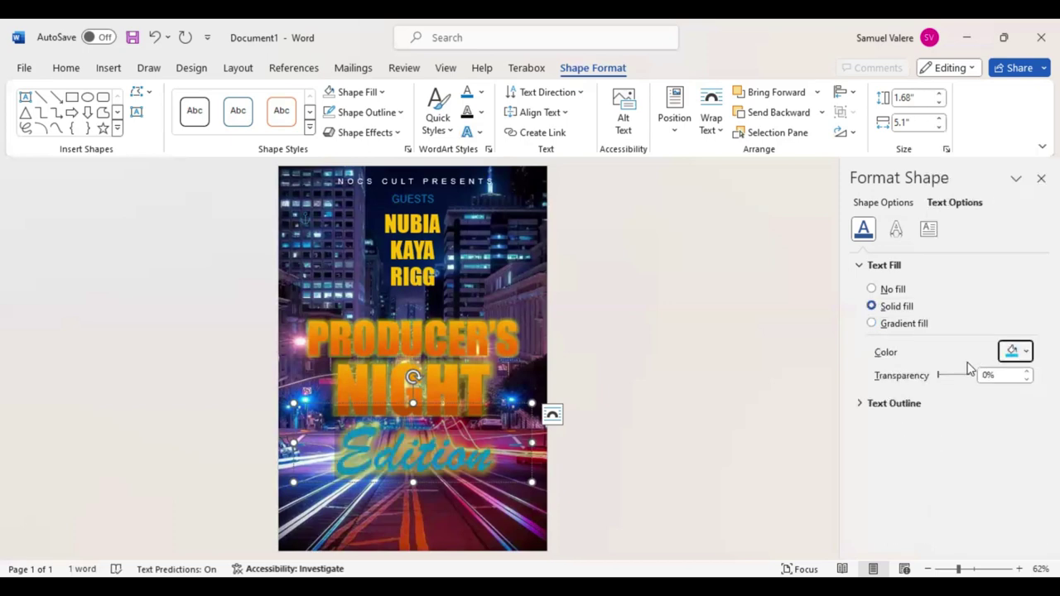
pyautogui.click(479, 132)
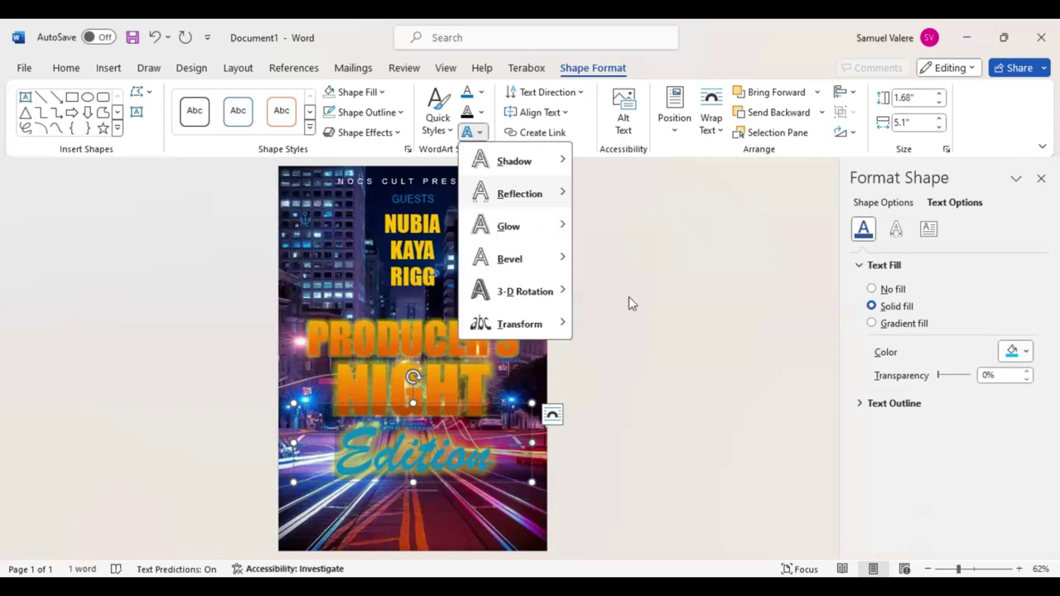
pyautogui.moveTo(541, 230)
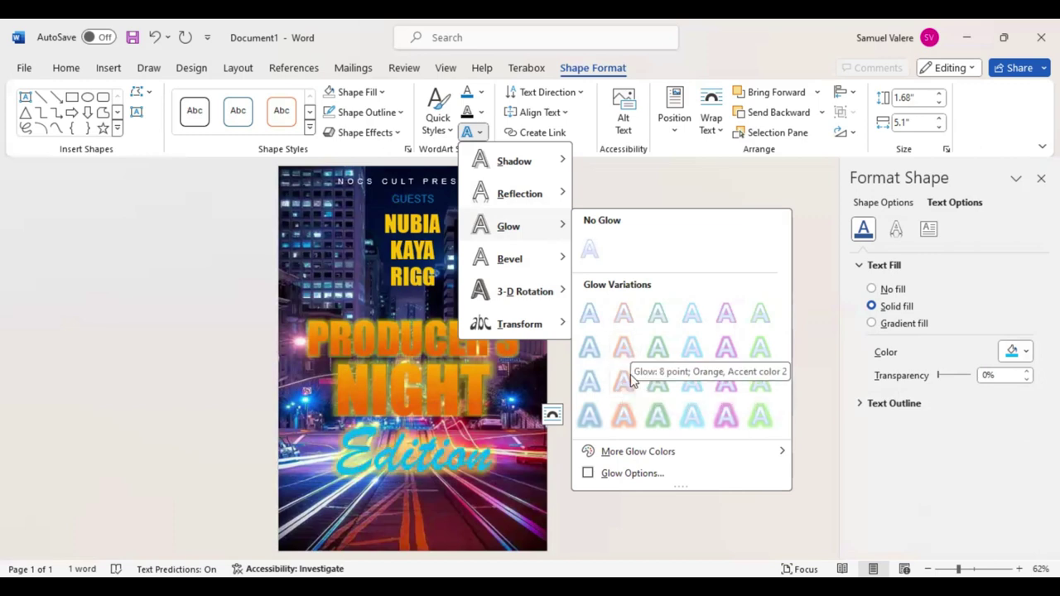
pyautogui.click(624, 377)
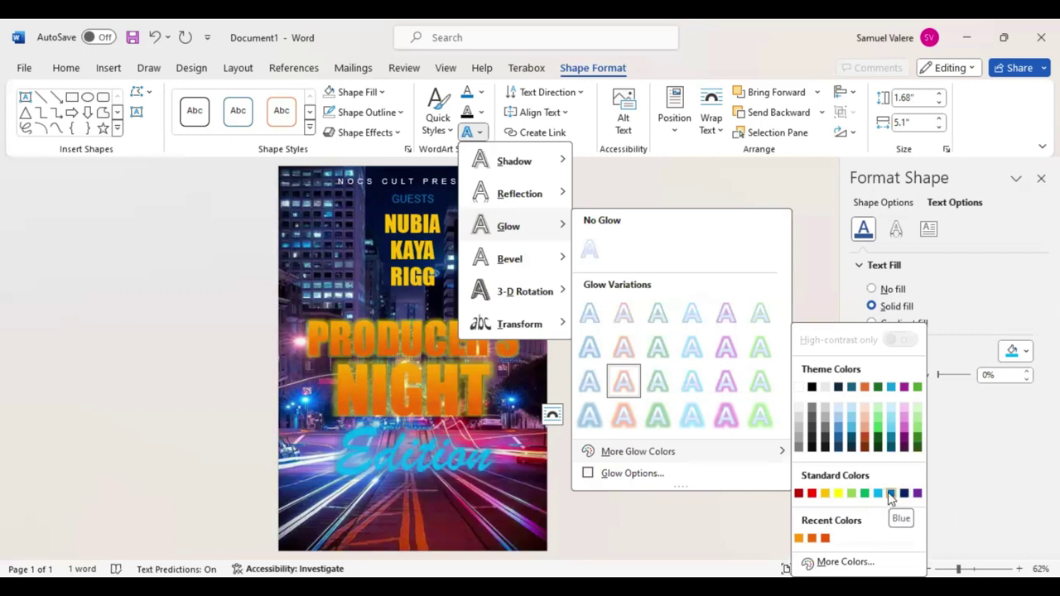
pyautogui.click(891, 494)
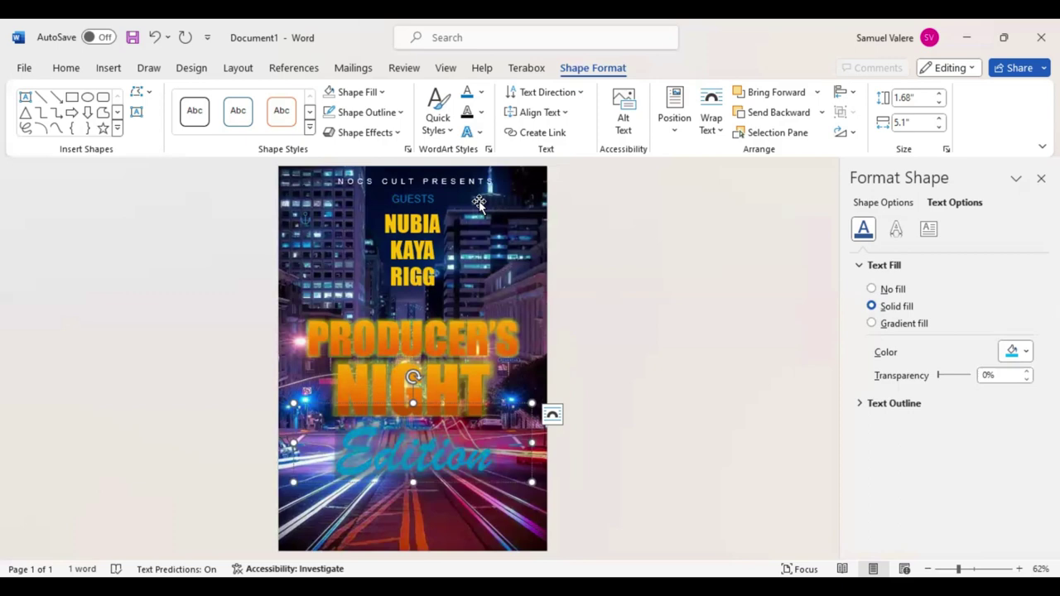
# - Change the Edition fill to a slightly darker custom blue
pyautogui.click(478, 133)
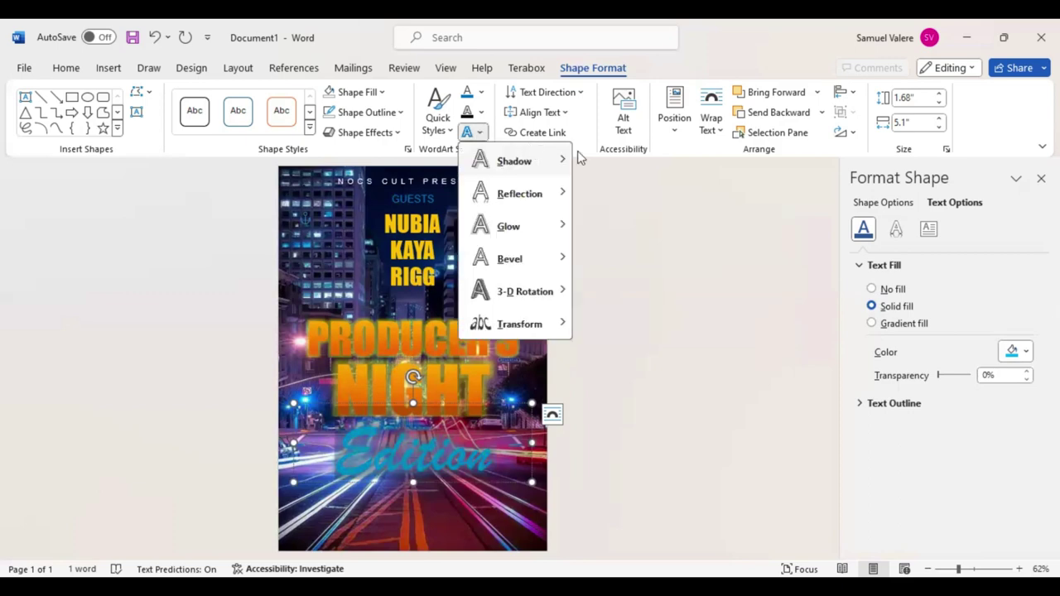
pyautogui.click(1028, 351)
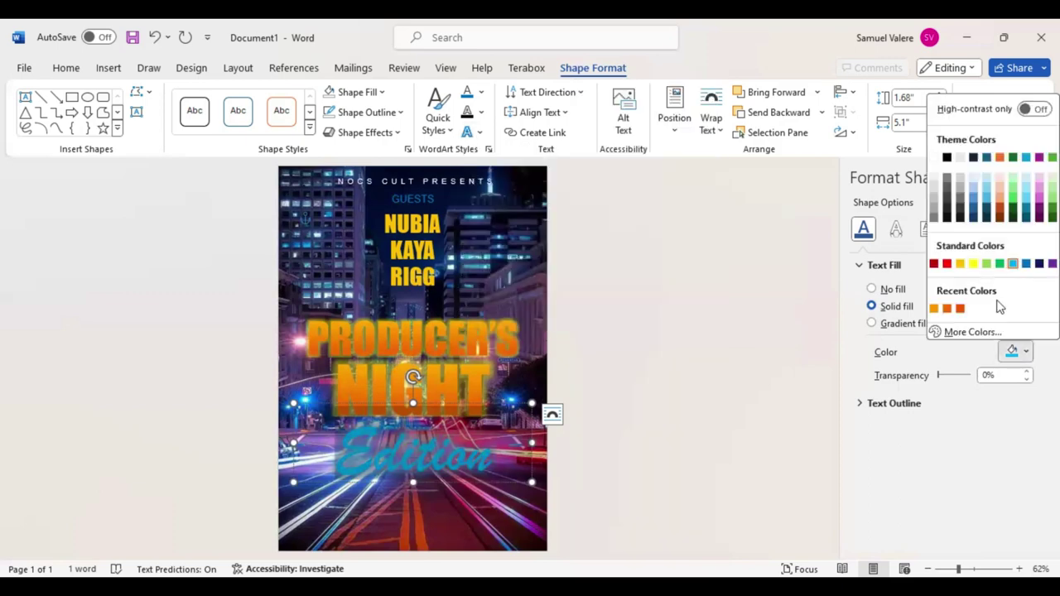
pyautogui.click(974, 332)
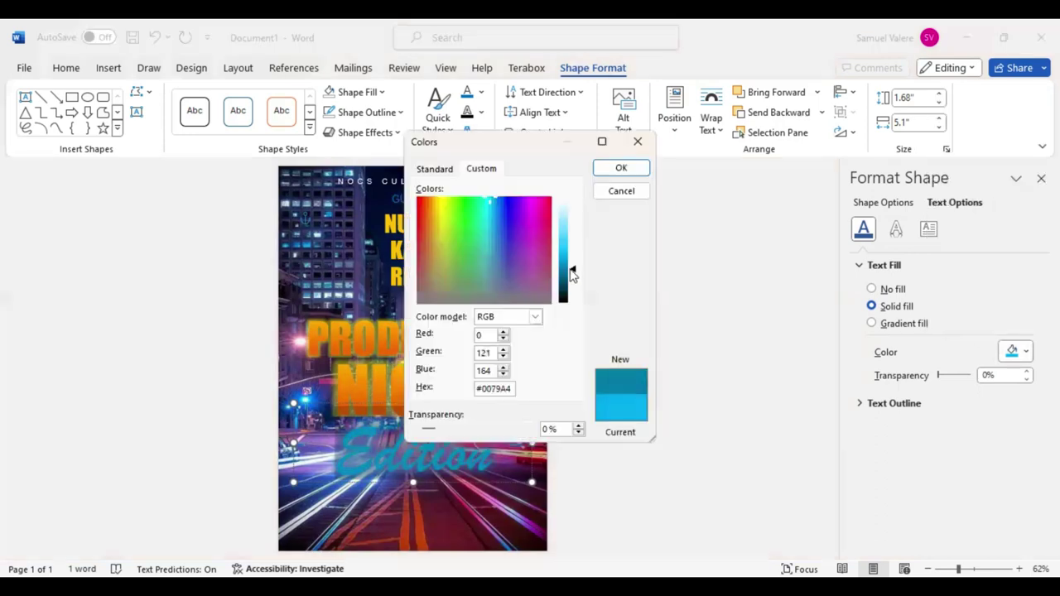
pyautogui.moveTo(572, 274); pyautogui.dragTo(570, 244)
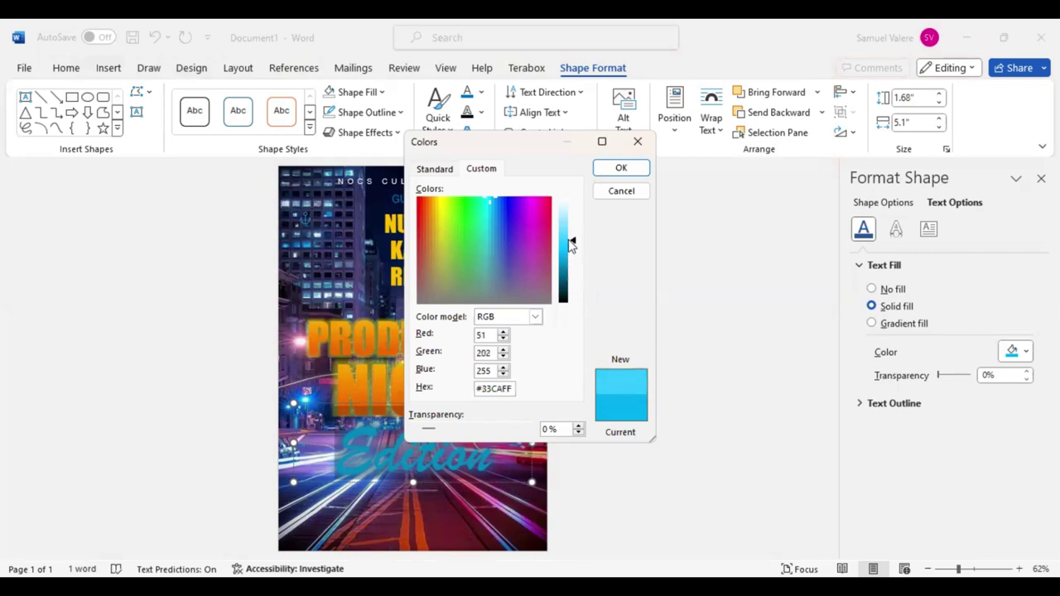
pyautogui.click(633, 173)
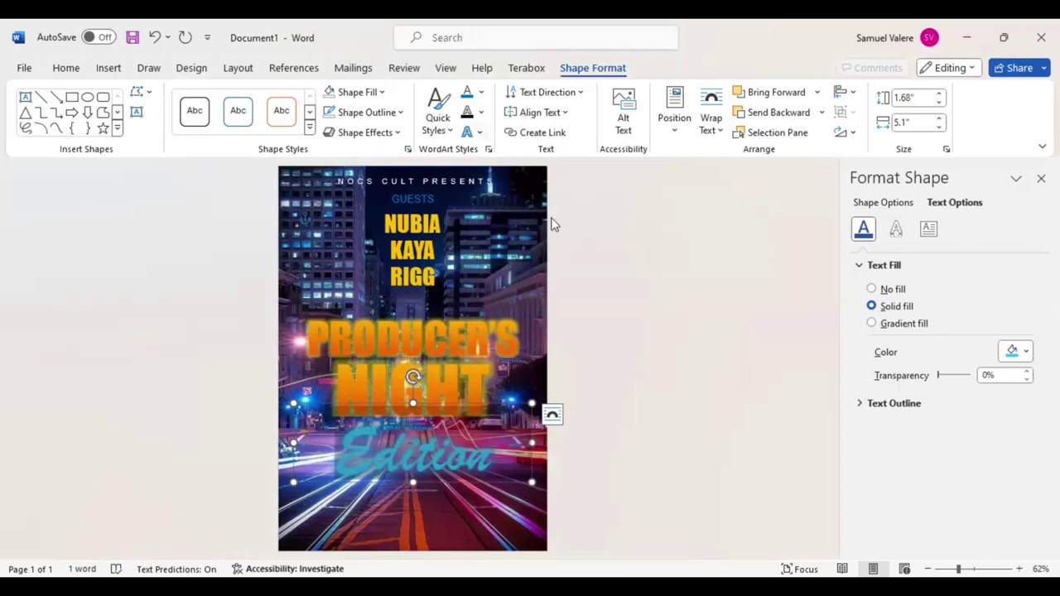
# - Set Edition's glow to a custom deep blue (#00589A)
pyautogui.click(469, 133)
pyautogui.moveTo(509, 226)
pyautogui.moveTo(721, 458)
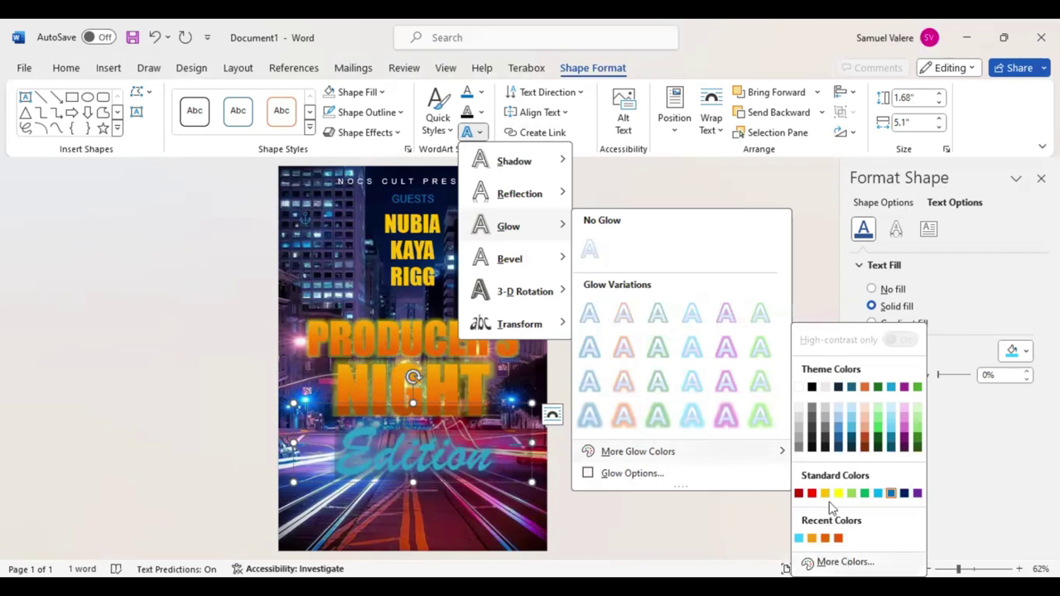
pyautogui.click(837, 562)
pyautogui.moveTo(578, 284); pyautogui.dragTo(574, 291)
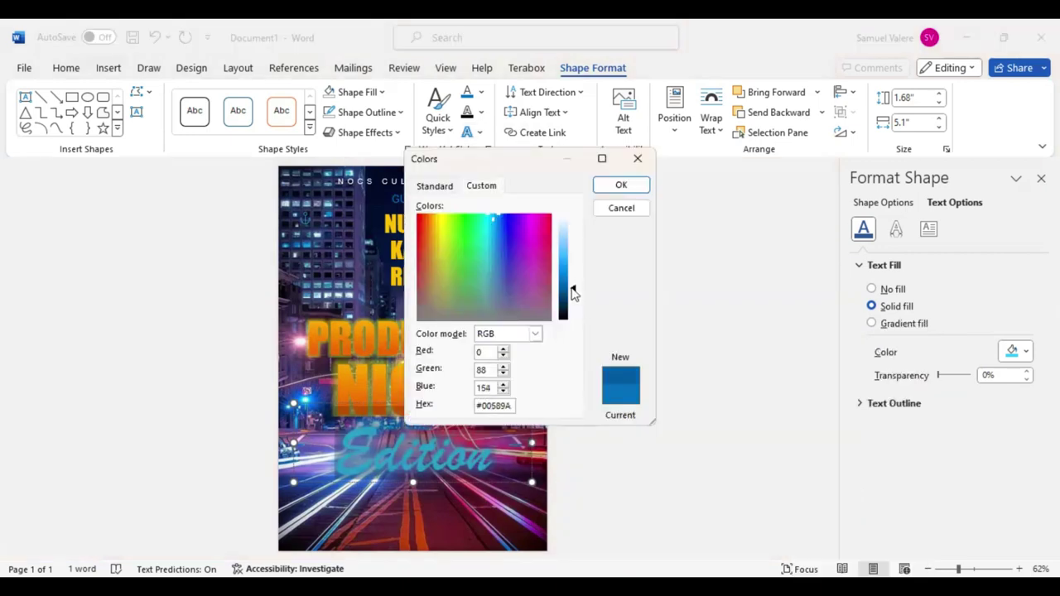
pyautogui.click(623, 186)
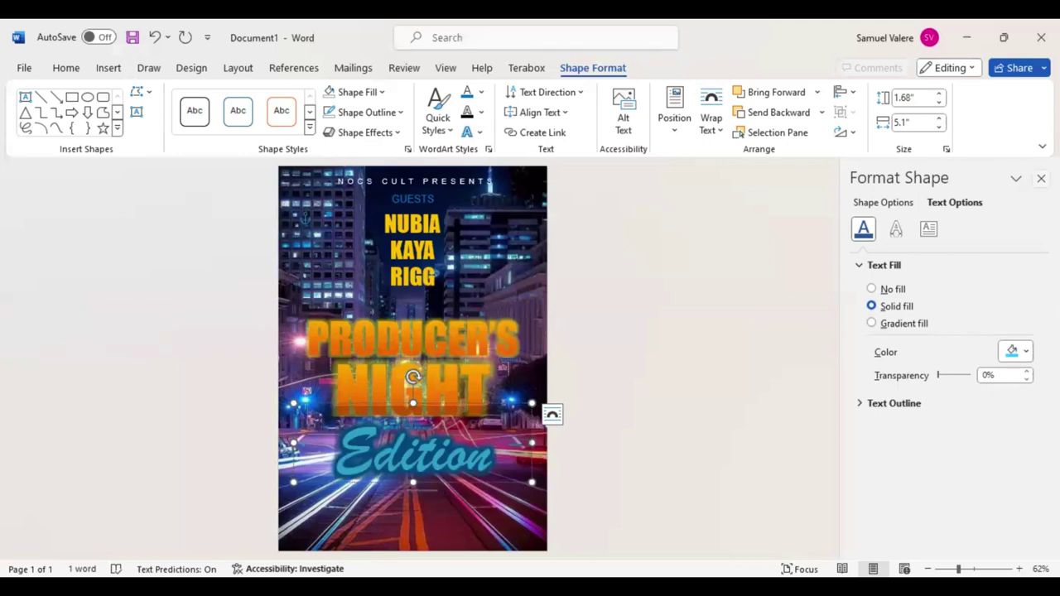
pyautogui.click(1041, 178)
# - Nudge the PRODUCER'S text box up slightly
pyautogui.click(924, 272)
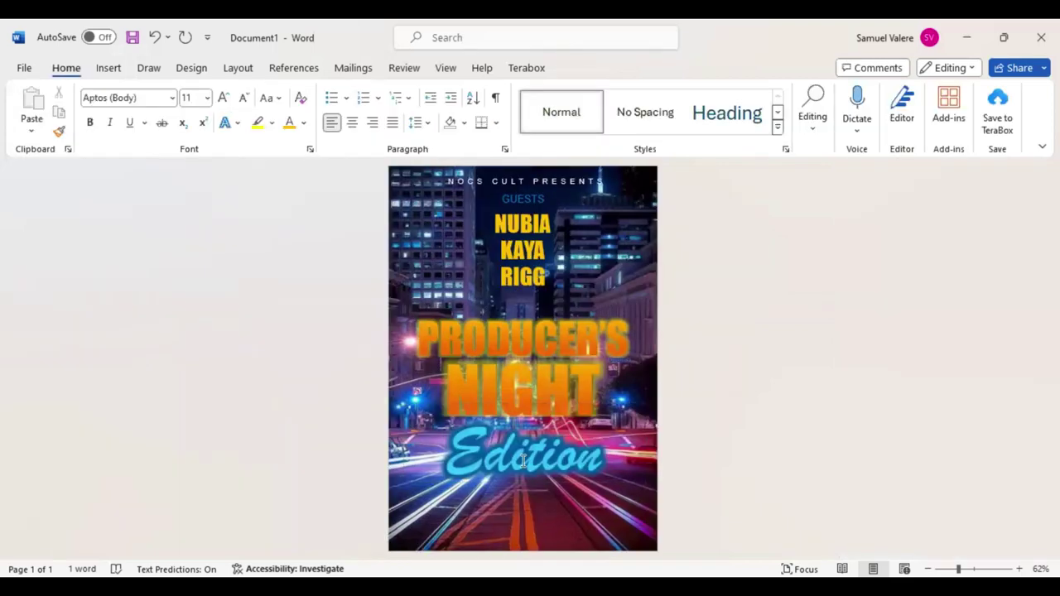
pyautogui.click(540, 331)
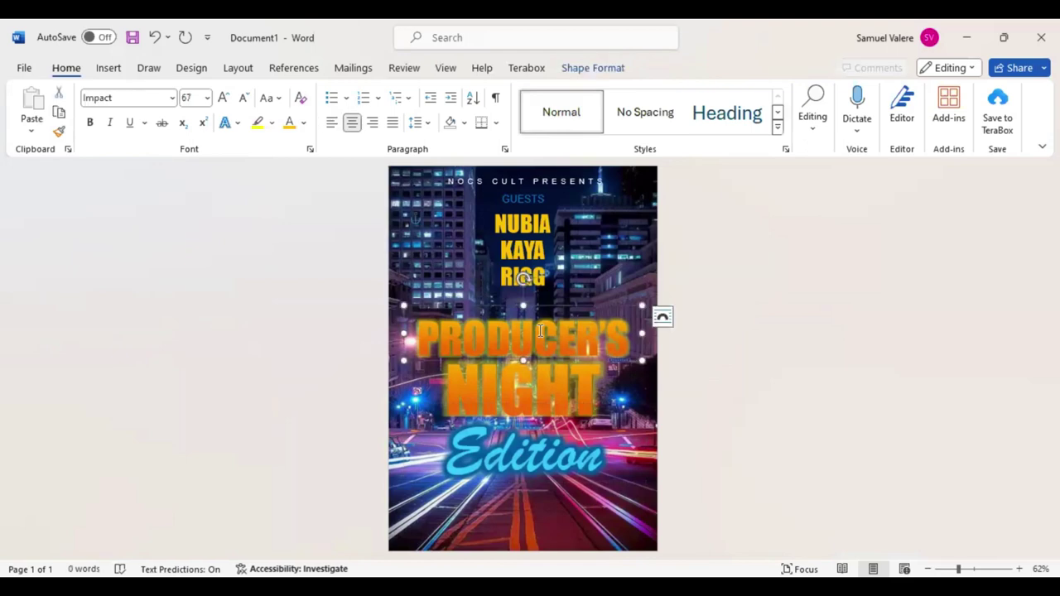
pyautogui.moveTo(549, 308); pyautogui.dragTo(548, 305)
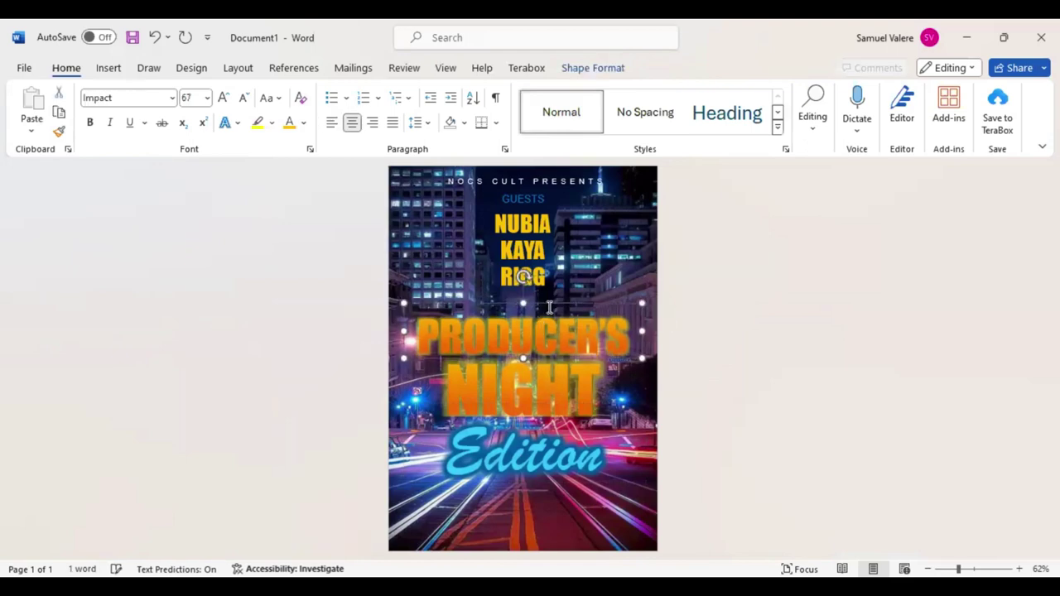
pyautogui.click(686, 381)
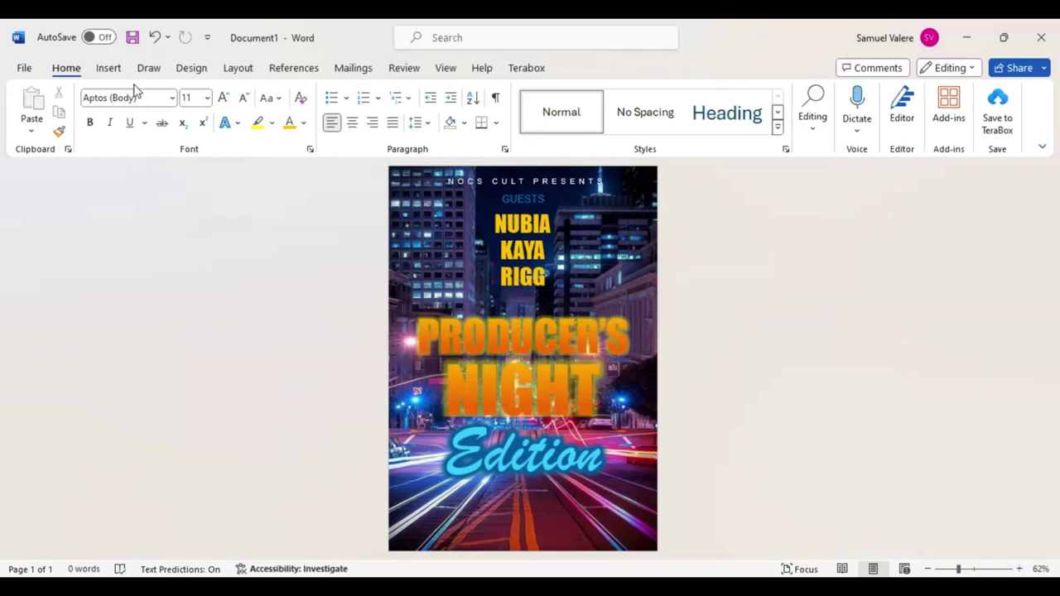
# - Insert the picture The_Gent-removebg-preview onto the poster
pyautogui.click(108, 69)
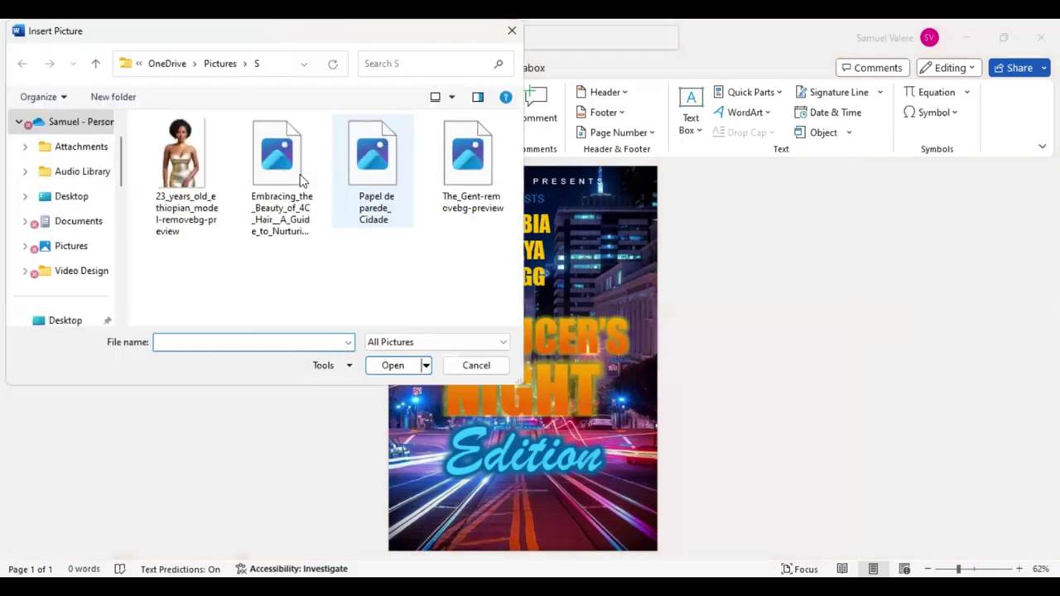
pyautogui.press('Right')
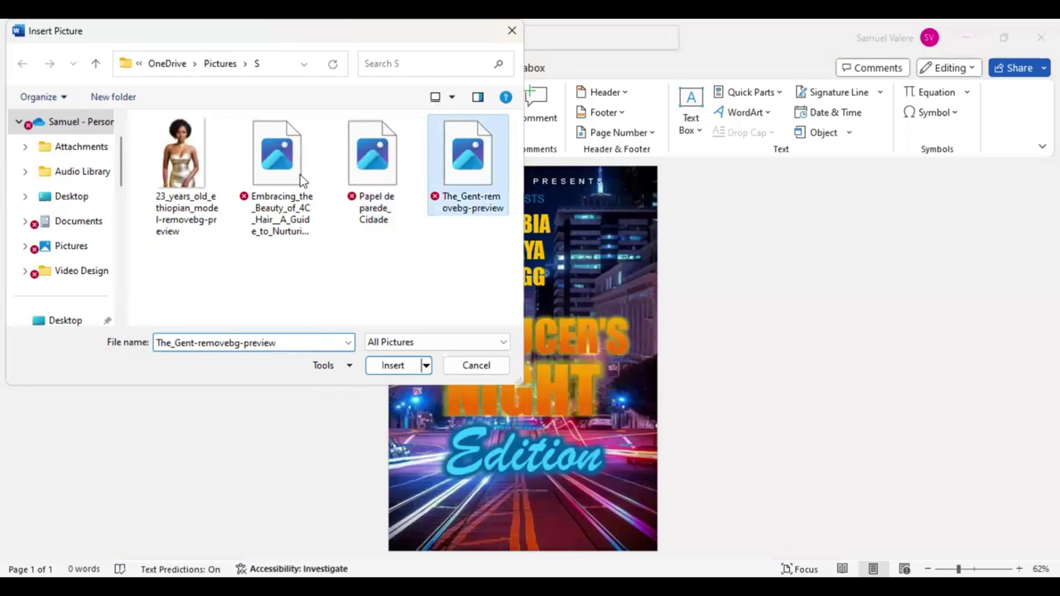
pyautogui.press('Return')
pyautogui.click(755, 124)
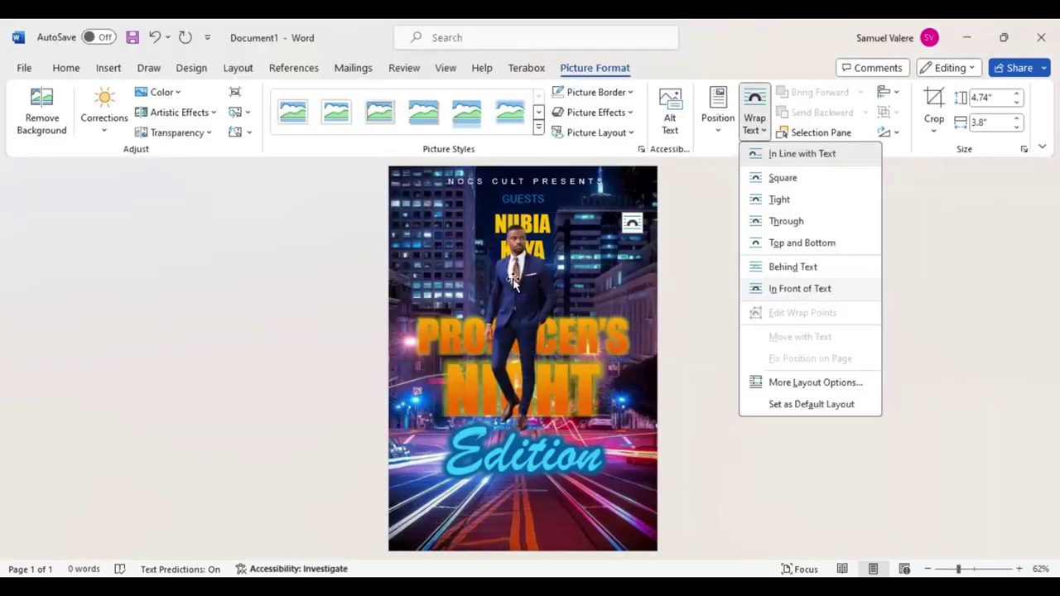
# - Move the suited man picture over the title, enlarge it from a corner, and crop it
pyautogui.moveTo(514, 282); pyautogui.dragTo(514, 282)
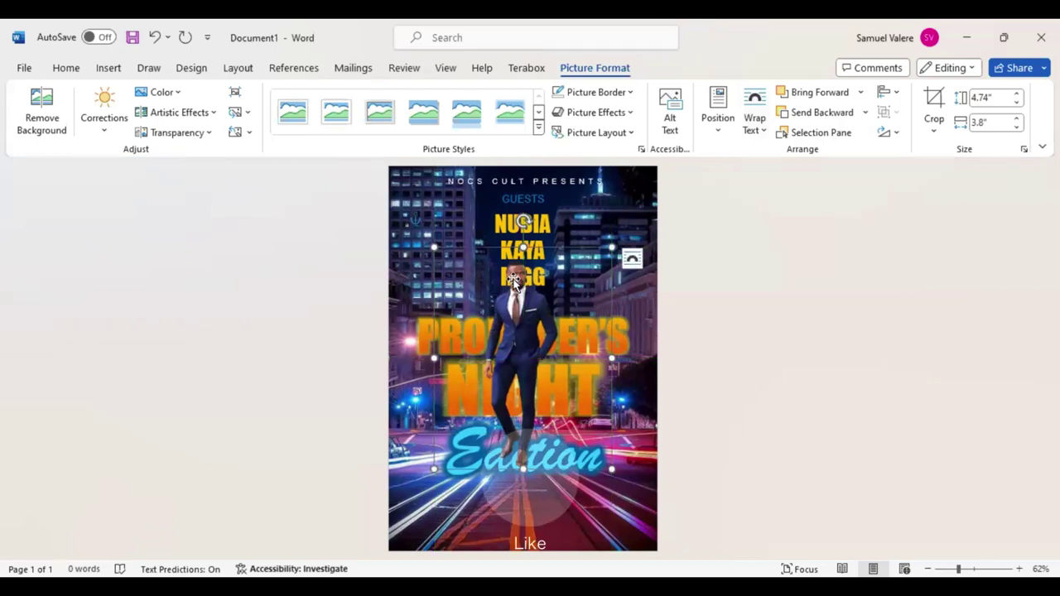
pyautogui.moveTo(620, 236); pyautogui.dragTo(633, 220)
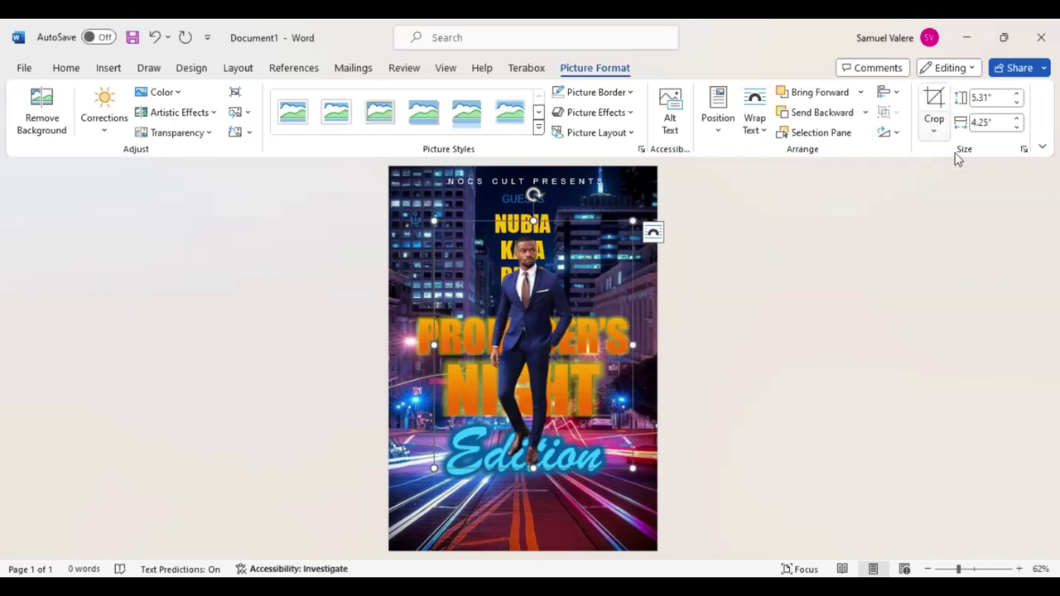
pyautogui.click(934, 116)
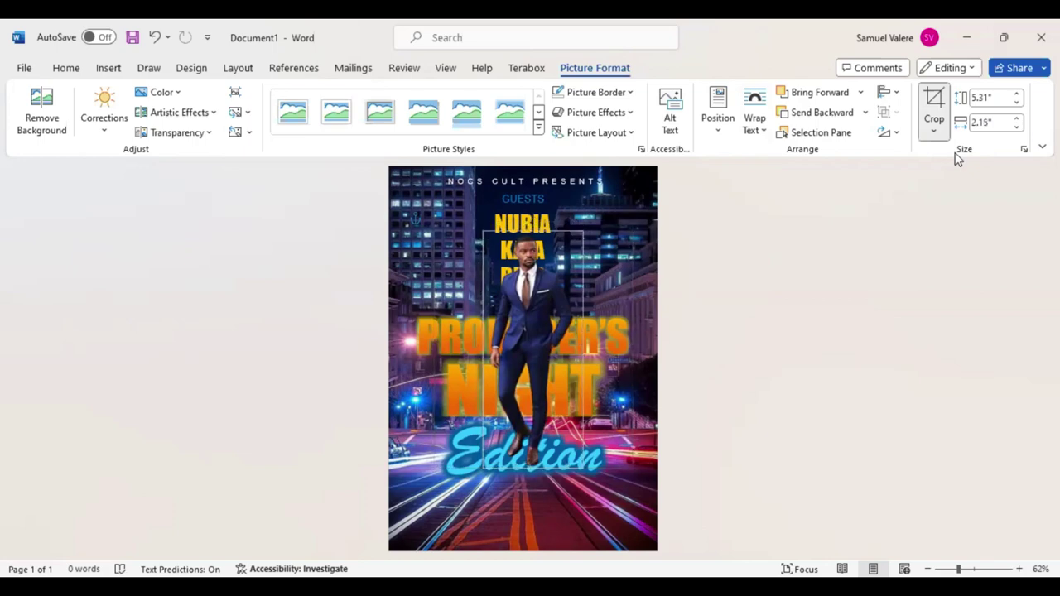
pyautogui.click(742, 290)
# - Enlarge the cropped man slightly more and settle him at the poster's lower centre
pyautogui.click(514, 385)
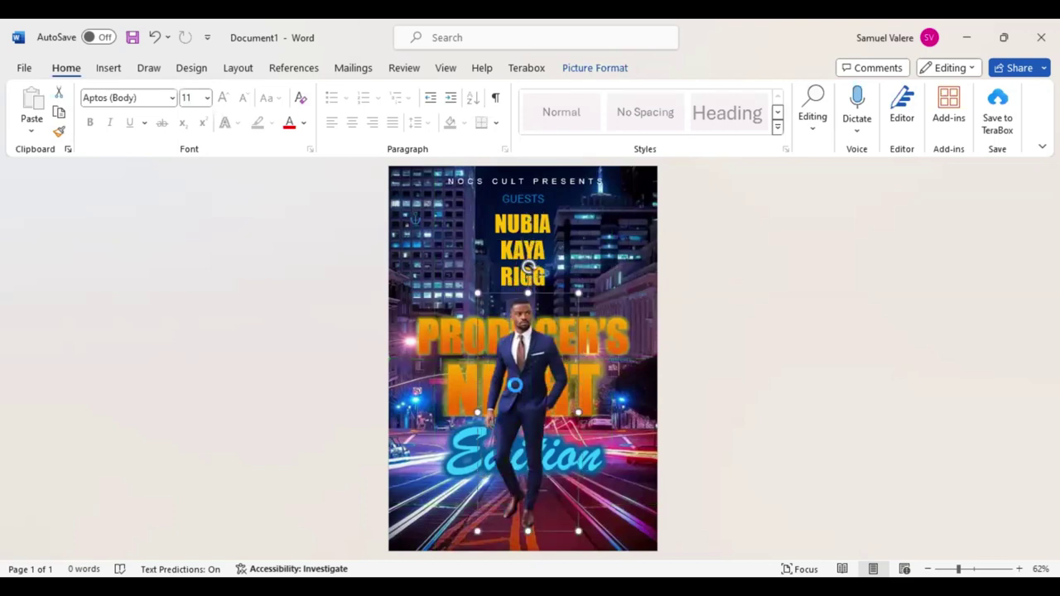
pyautogui.moveTo(515, 385); pyautogui.dragTo(516, 382)
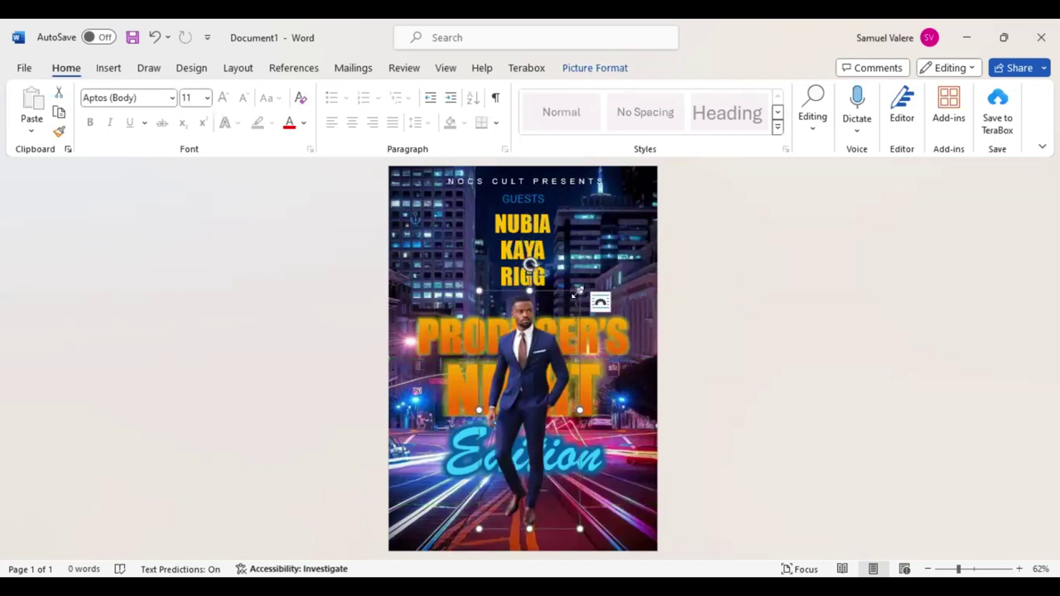
pyautogui.moveTo(579, 289); pyautogui.dragTo(589, 271)
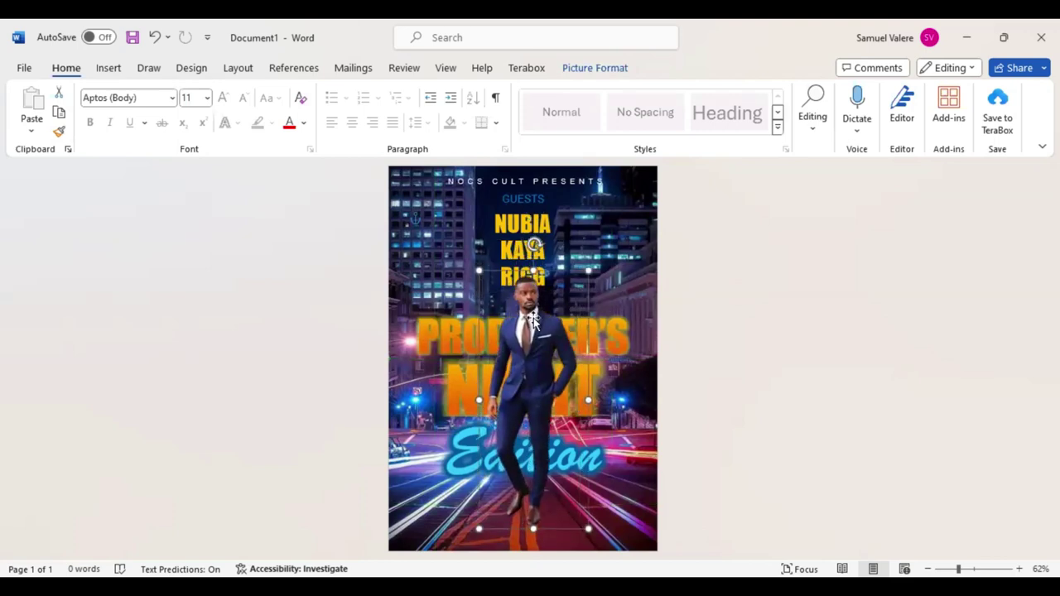
pyautogui.moveTo(524, 324); pyautogui.dragTo(520, 328)
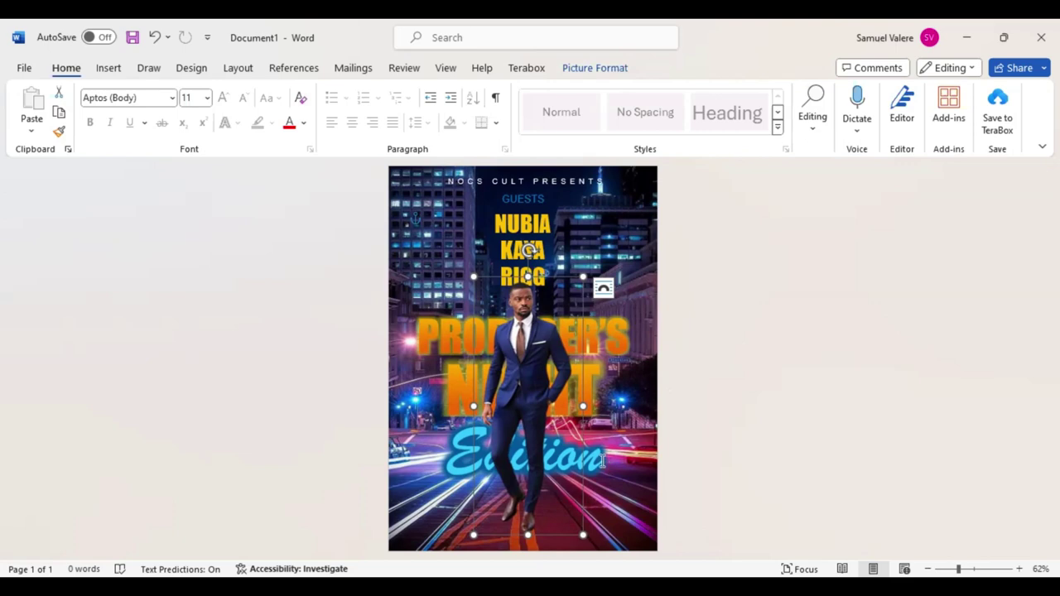
pyautogui.click(605, 404)
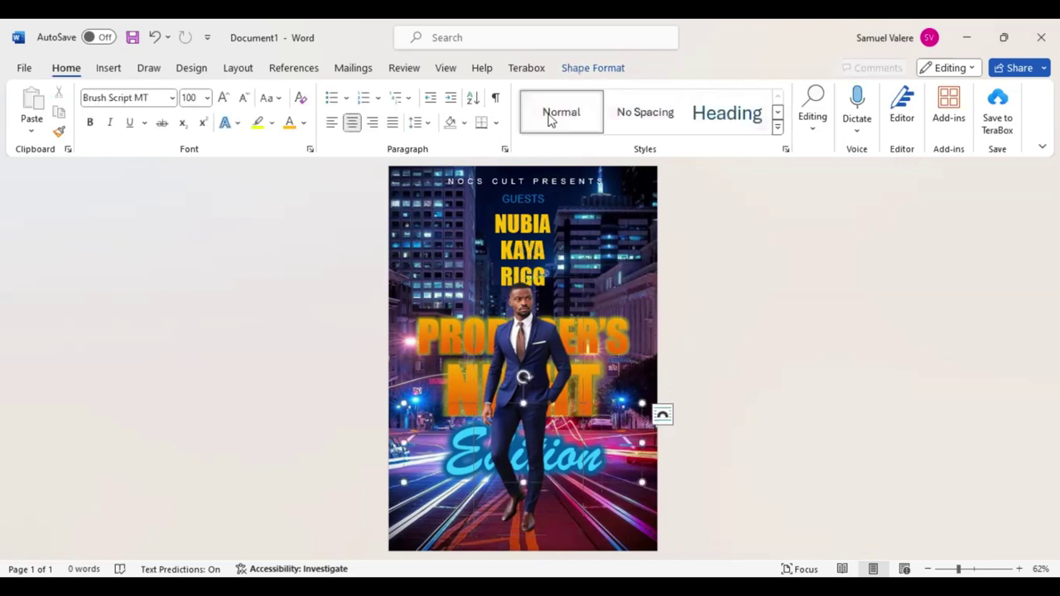
# - Move the PRODUCER'S text box up, centred on the page, and nudge NIGHT up slightly
pyautogui.click(594, 68)
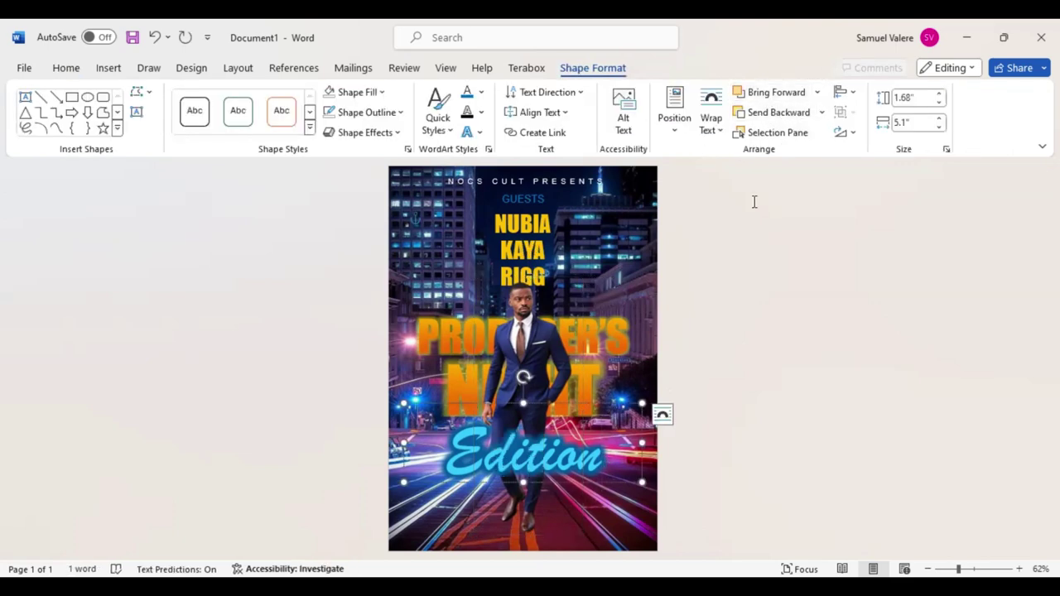
pyautogui.click(788, 334)
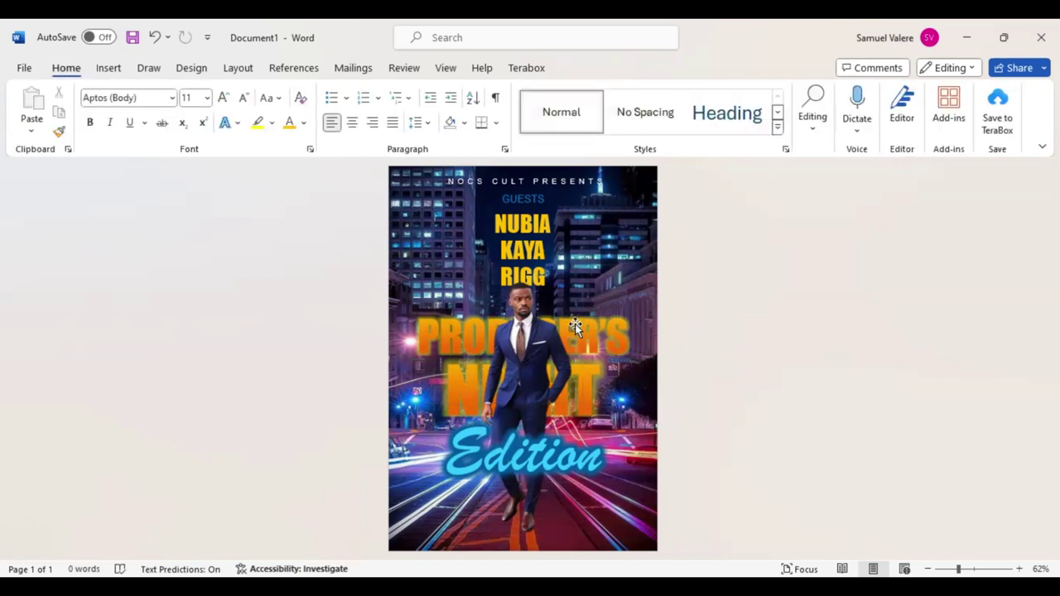
pyautogui.click(603, 318)
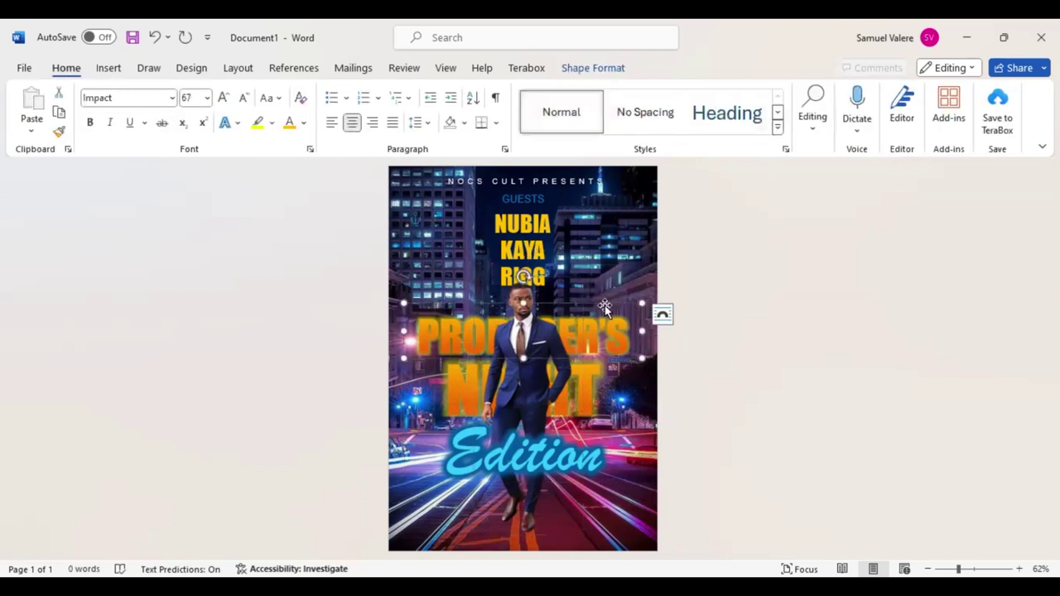
pyautogui.moveTo(605, 308); pyautogui.dragTo(604, 288)
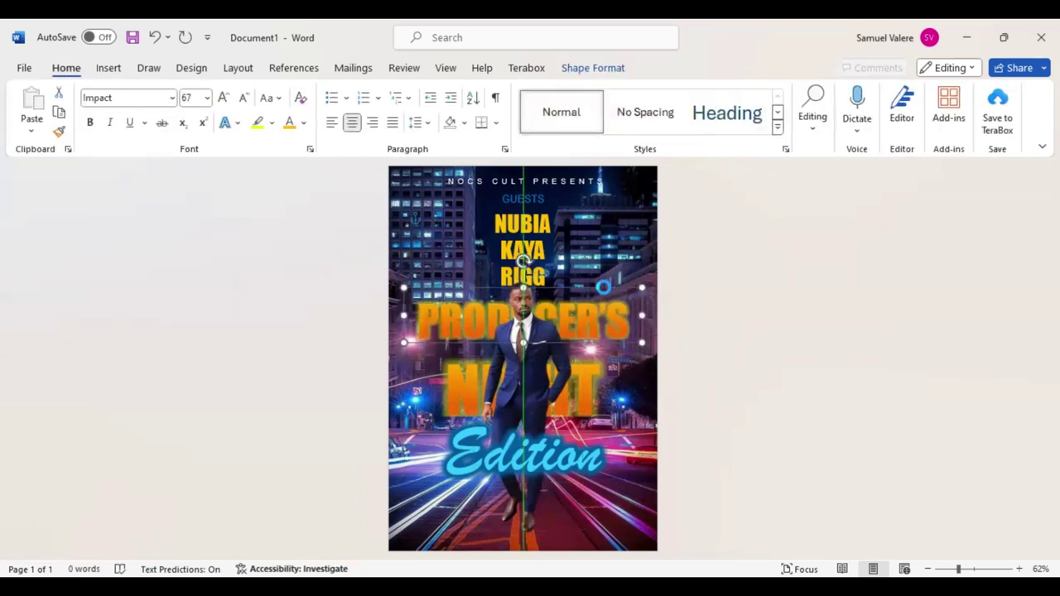
pyautogui.click(608, 375)
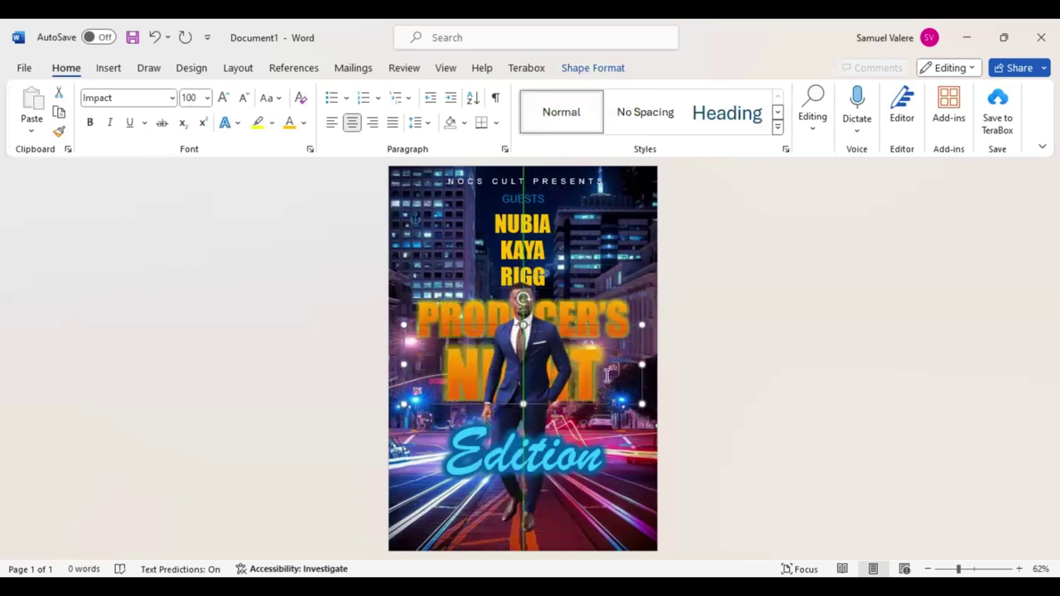
pyautogui.moveTo(608, 375); pyautogui.dragTo(608, 373)
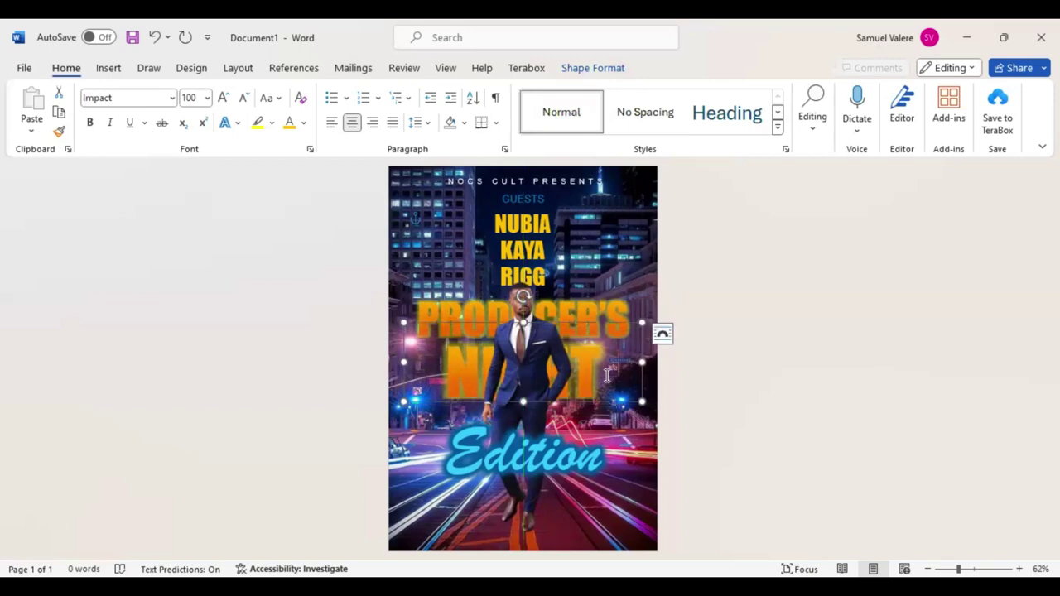
# - Nudge the GUESTS label and the first two guest names up
pyautogui.click(523, 195)
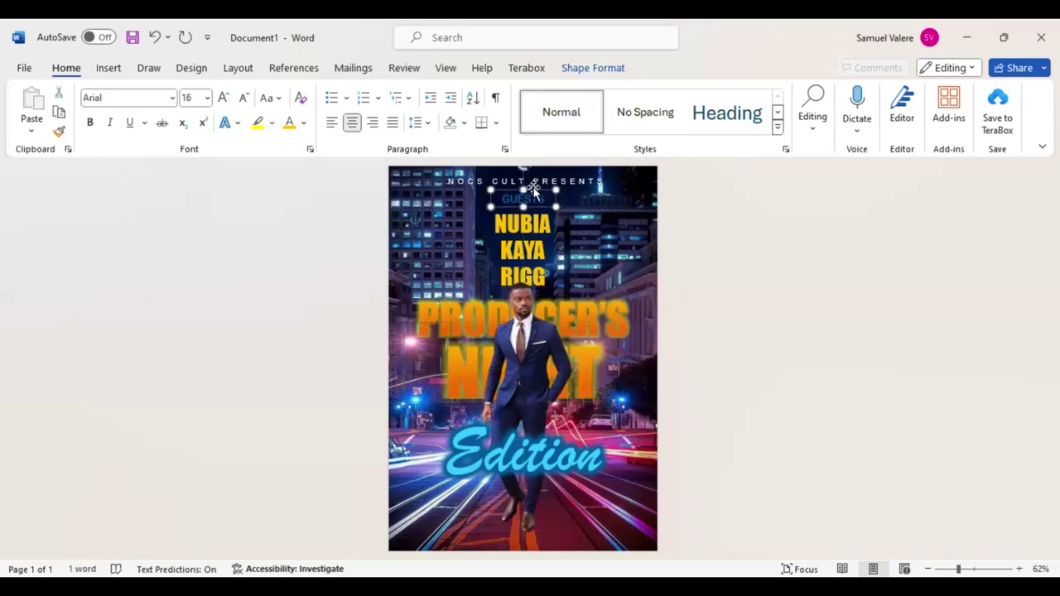
pyautogui.moveTo(533, 190); pyautogui.dragTo(532, 189)
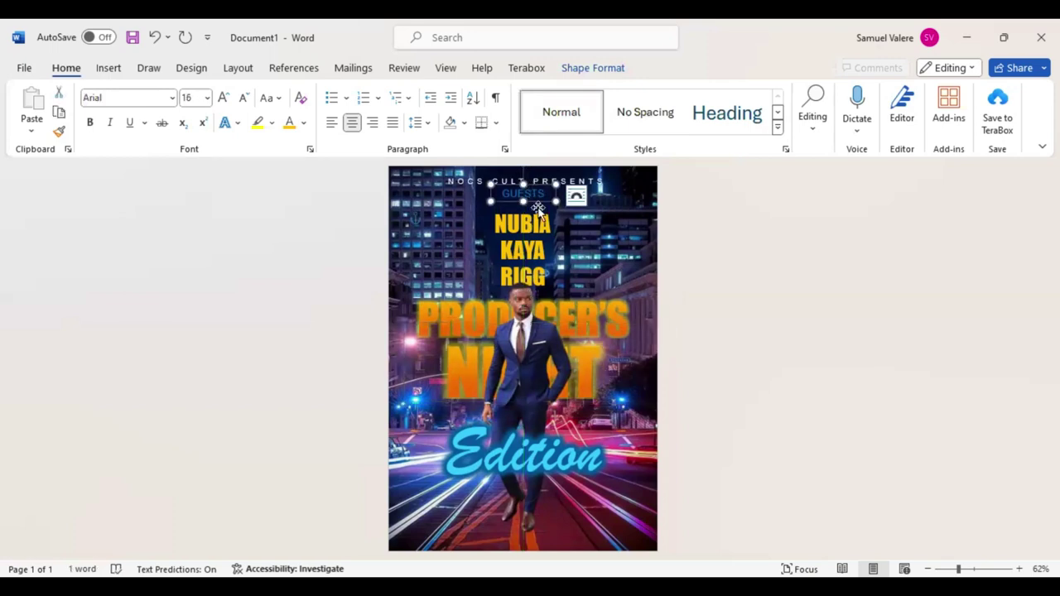
pyautogui.click(539, 208)
pyautogui.press('Up')
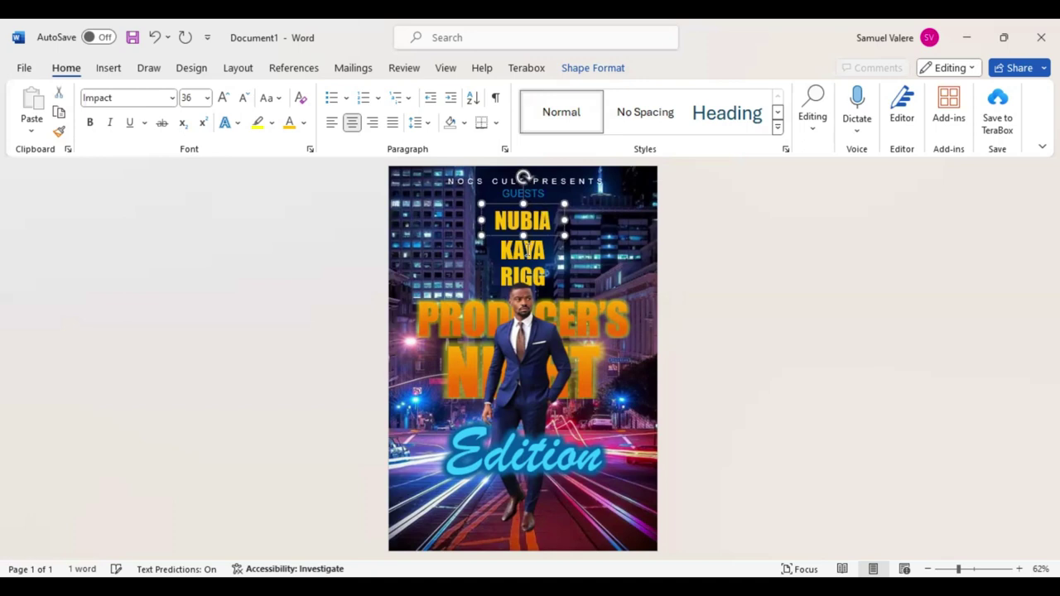
pyautogui.press('Up')
pyautogui.click(534, 245)
pyautogui.press('Up')
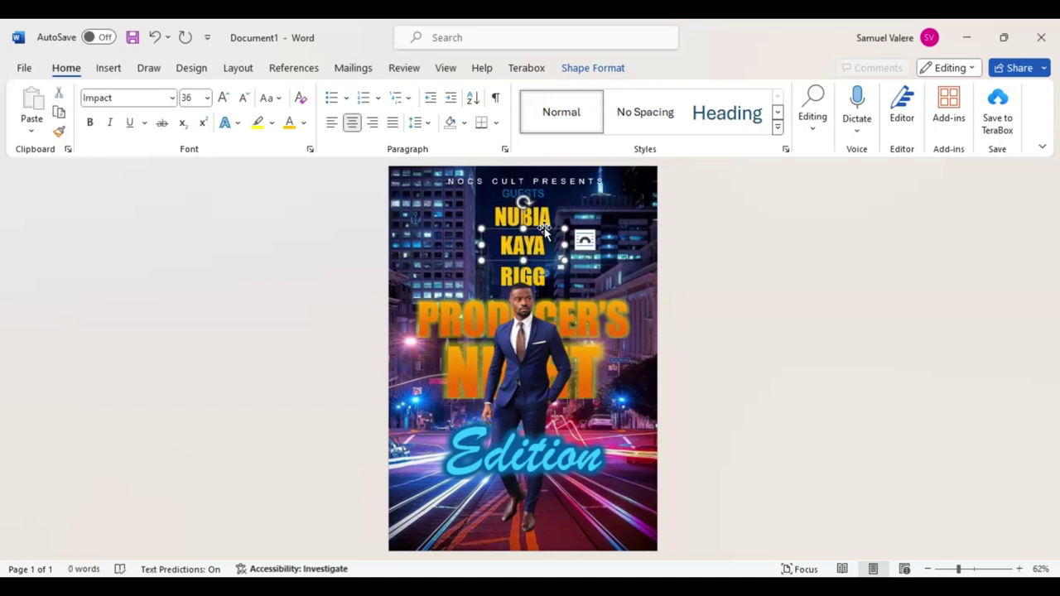
pyautogui.press('Up')
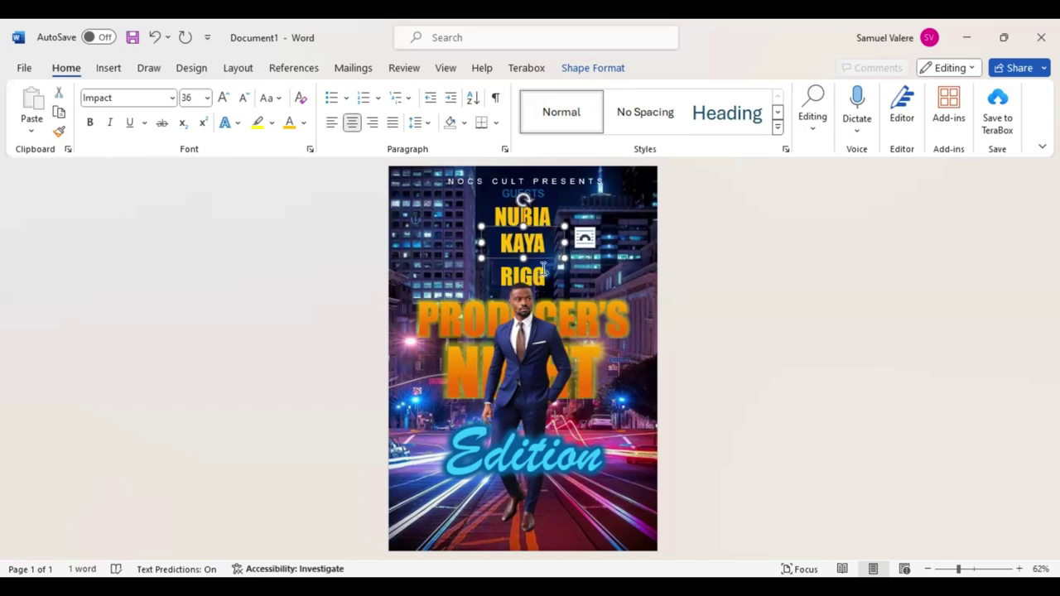
# - Nudge the third guest name up two steps and the man's picture down one
pyautogui.click(540, 262)
pyautogui.click(542, 263)
pyautogui.press('Up')
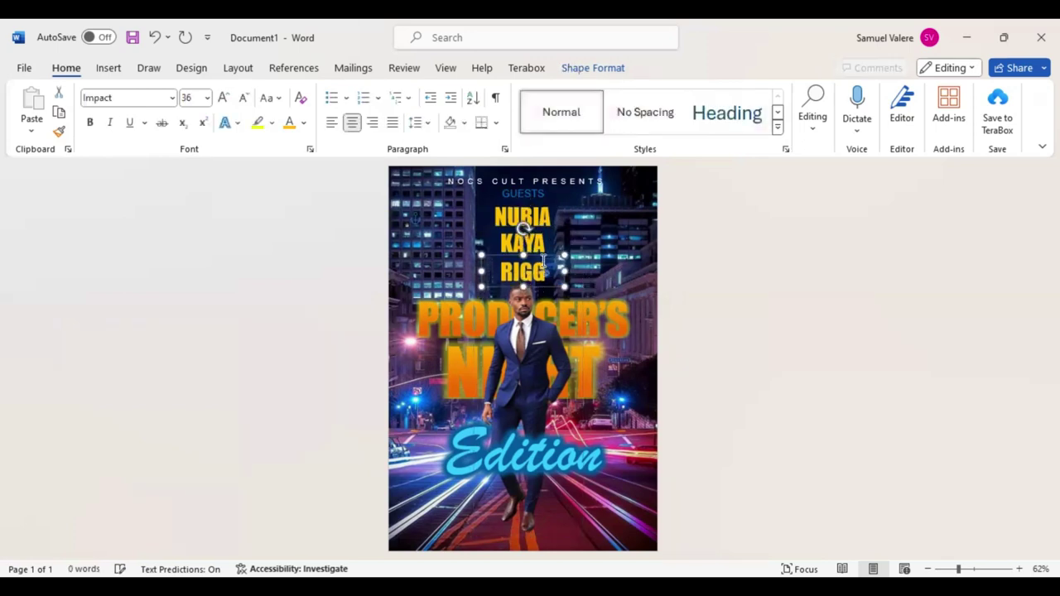
pyautogui.press('Up')
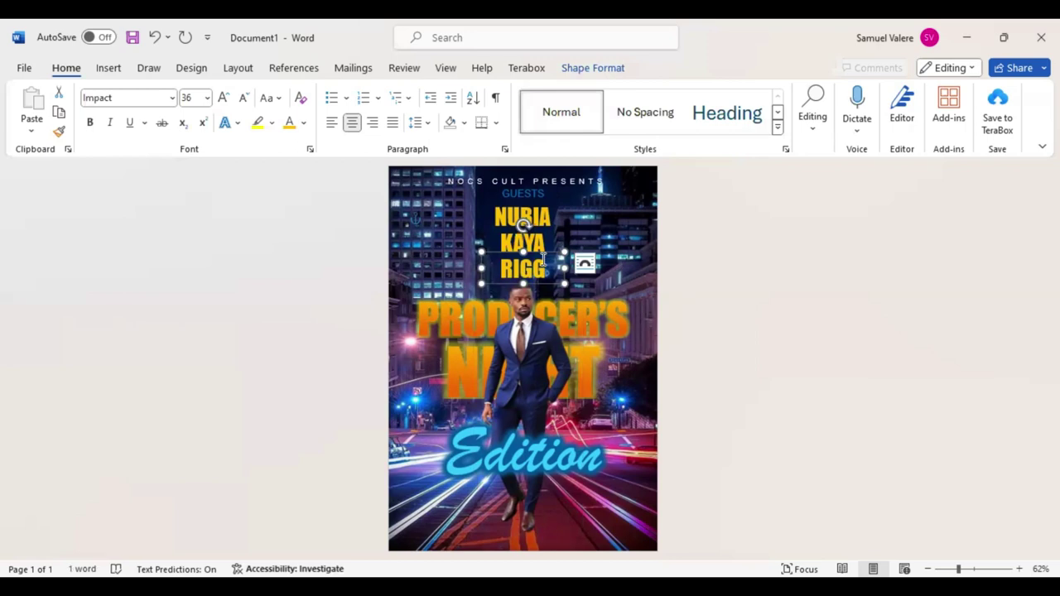
pyautogui.click(516, 361)
pyautogui.press('Down')
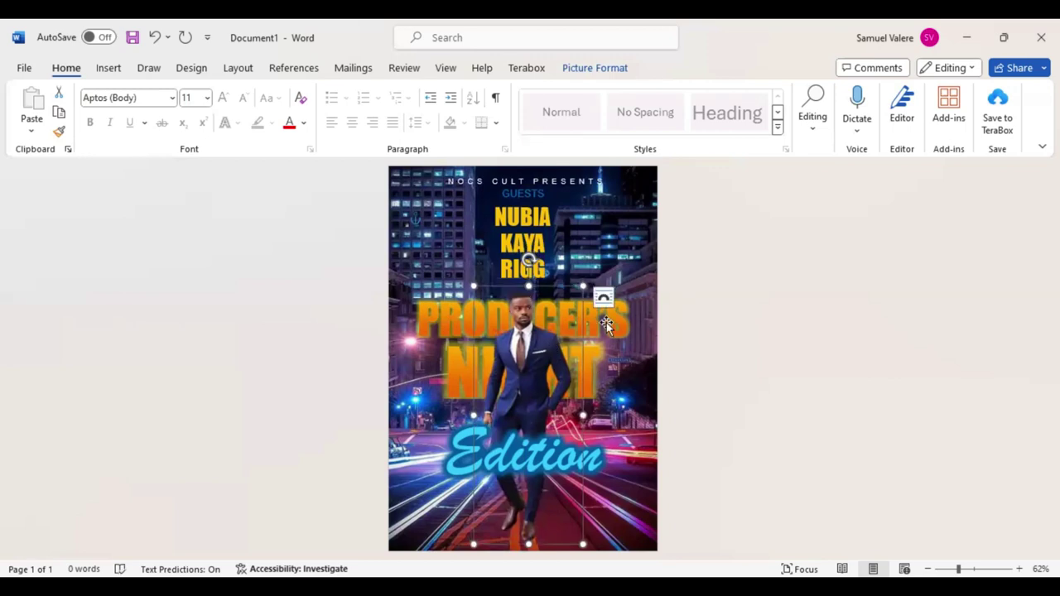
# - Try font sizes 70 and then 100 on the PRODUCER'S NIGHT headline
pyautogui.doubleClick(582, 314)
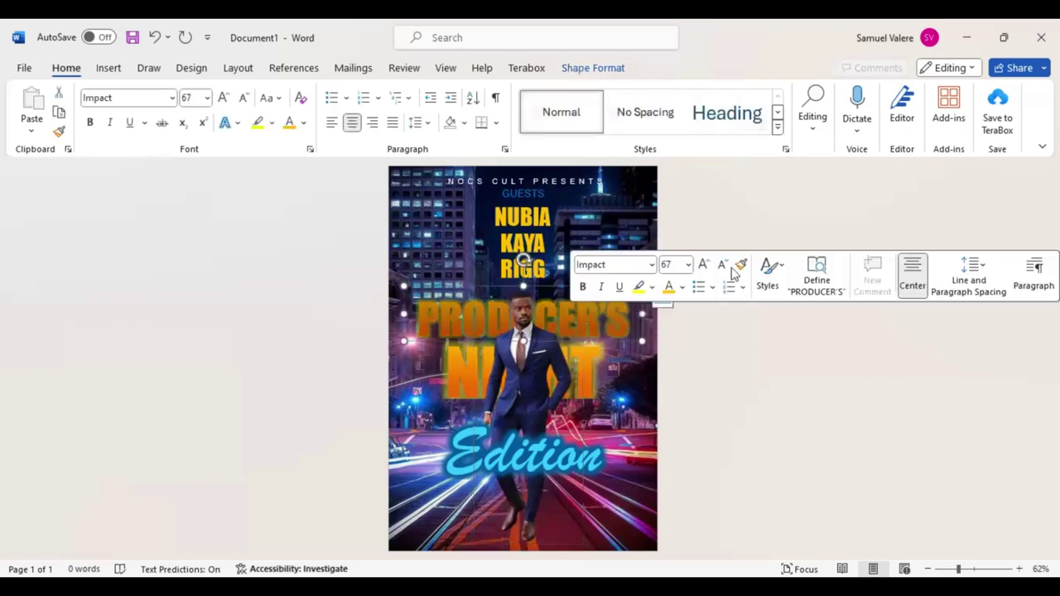
pyautogui.click(672, 263)
pyautogui.write('70')
pyautogui.press('Return')
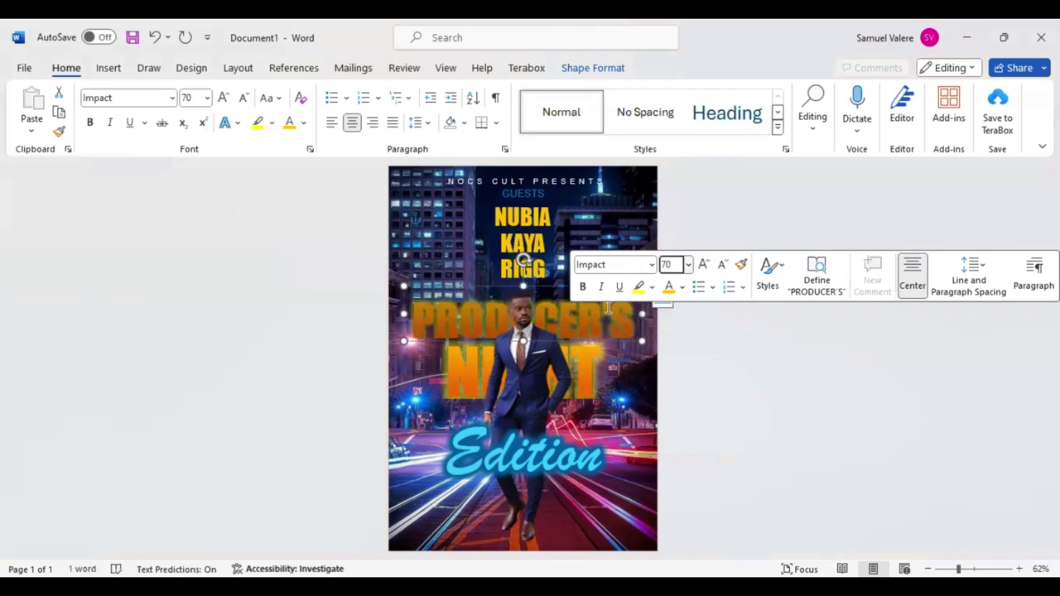
pyautogui.write('100')
pyautogui.press('Return')
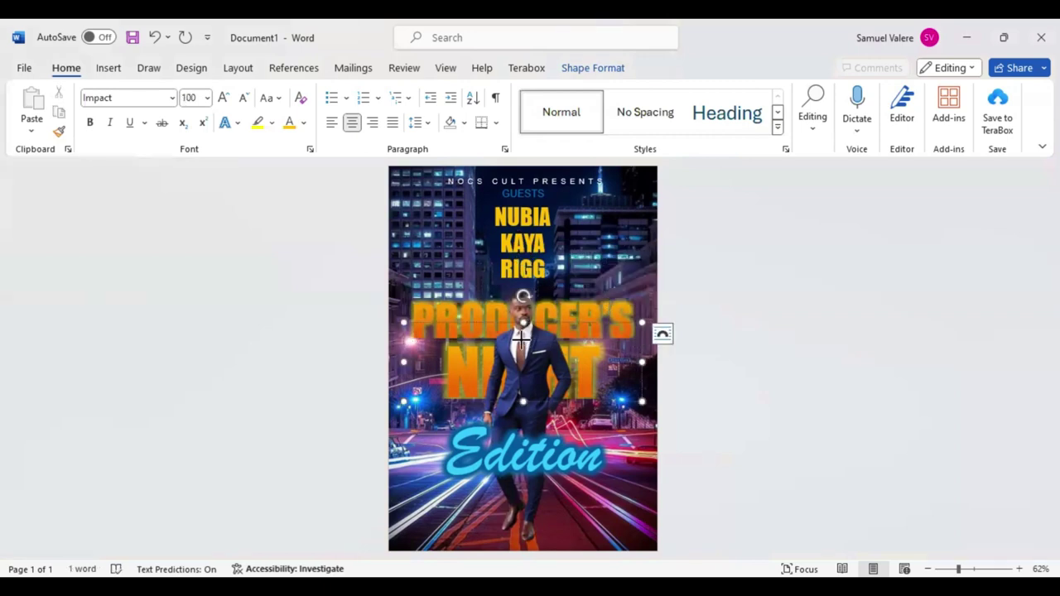
pyautogui.hotkey('ctrl', 'z')
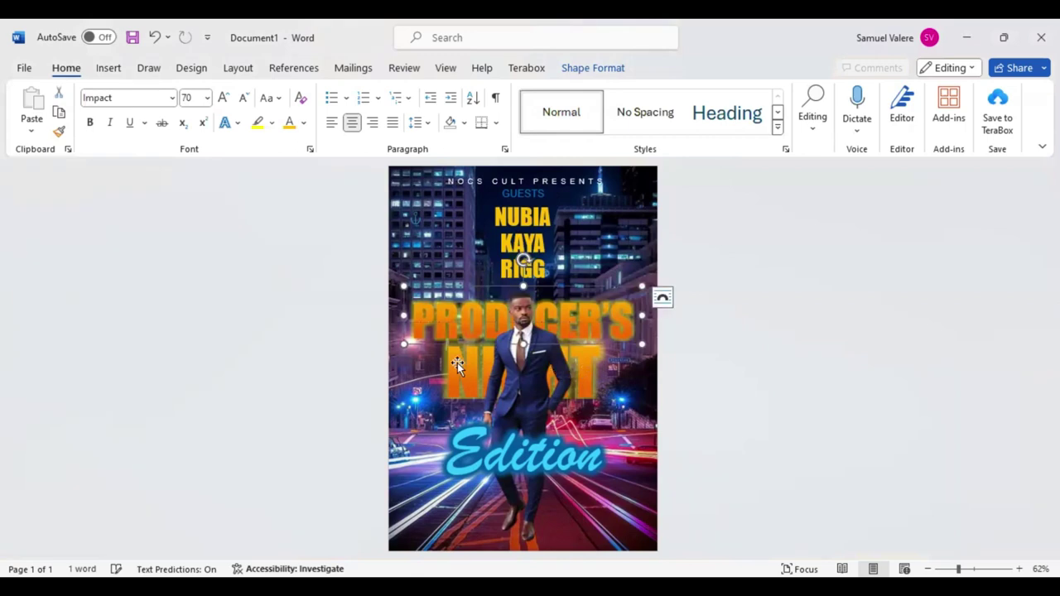
pyautogui.hotkey('ctrl', 'y')
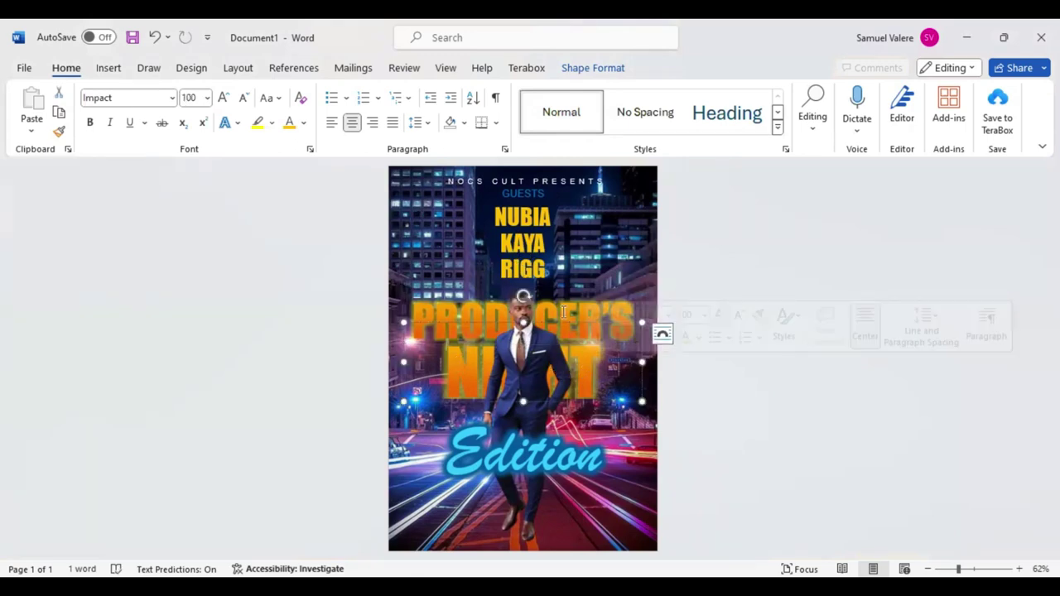
# - Raise the headline to 120 pt and stretch its box so both lines show
pyautogui.rightClick(562, 312)
pyautogui.click(561, 312)
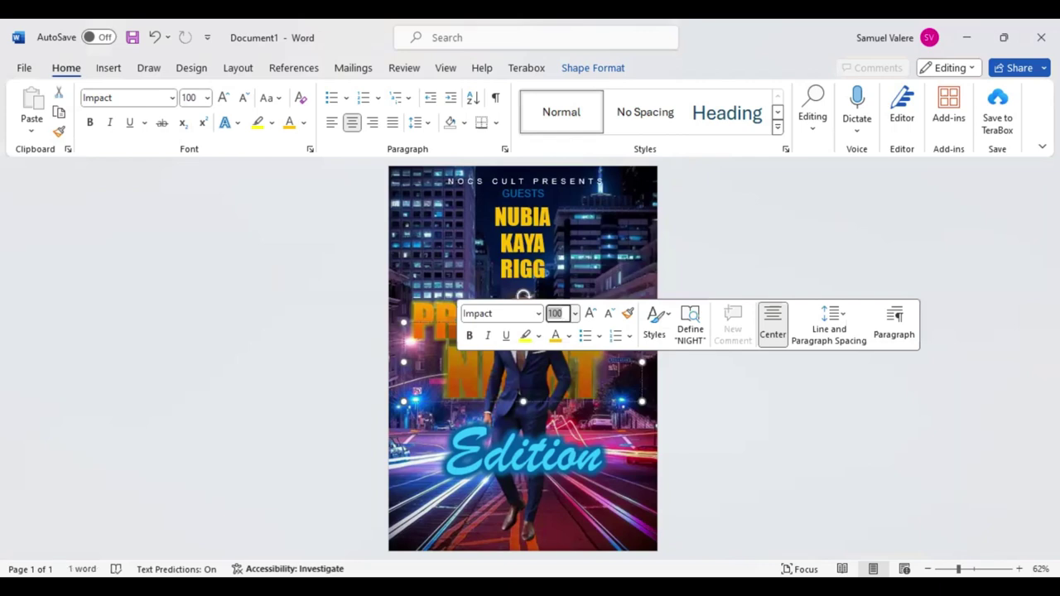
pyautogui.write('11')
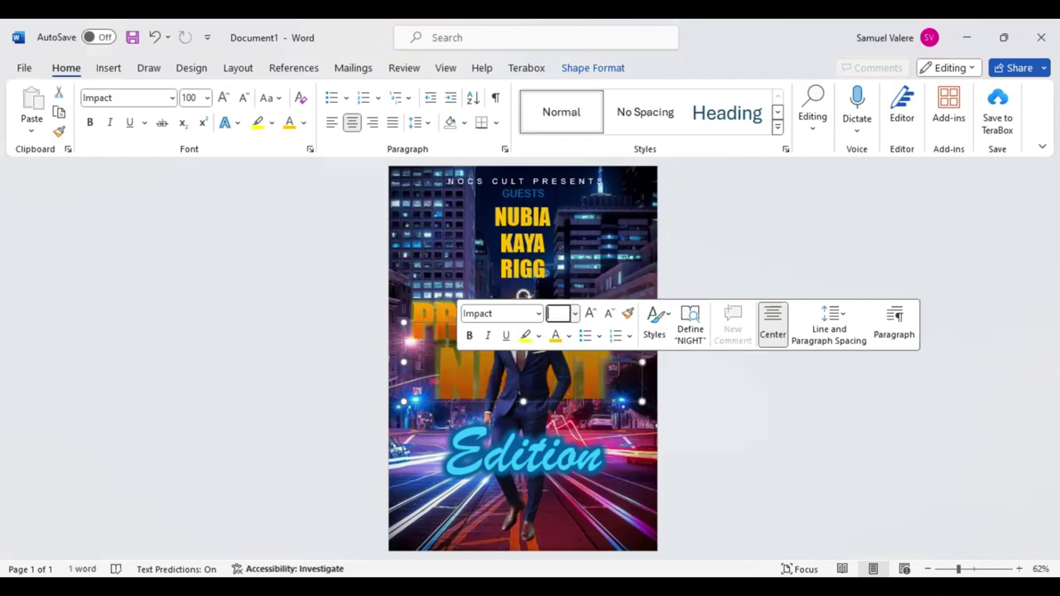
pyautogui.write('0')
pyautogui.press('Return')
pyautogui.write('120')
pyautogui.press('Return')
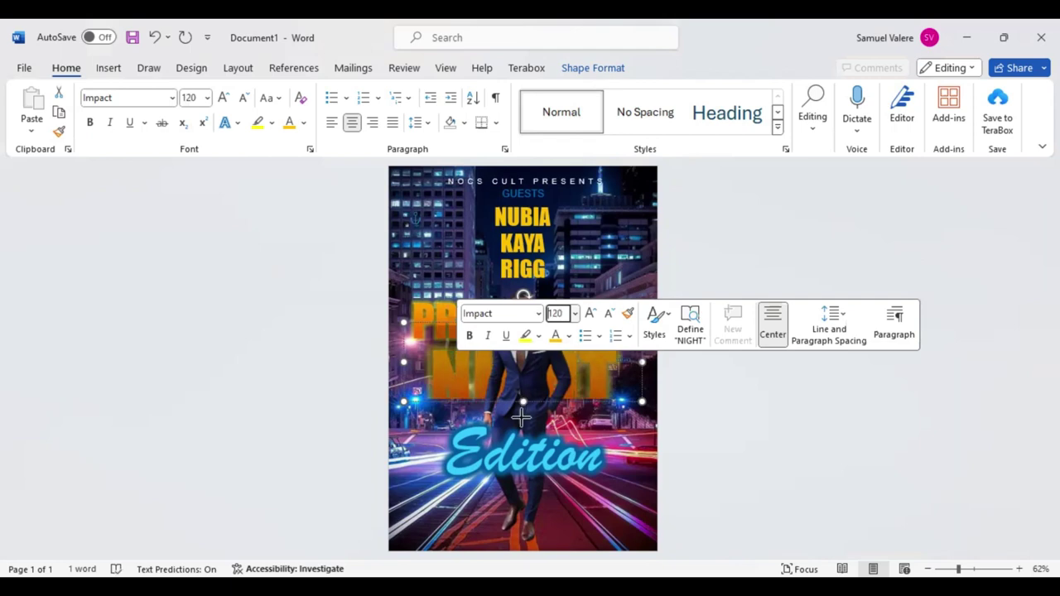
pyautogui.moveTo(522, 401); pyautogui.dragTo(522, 421)
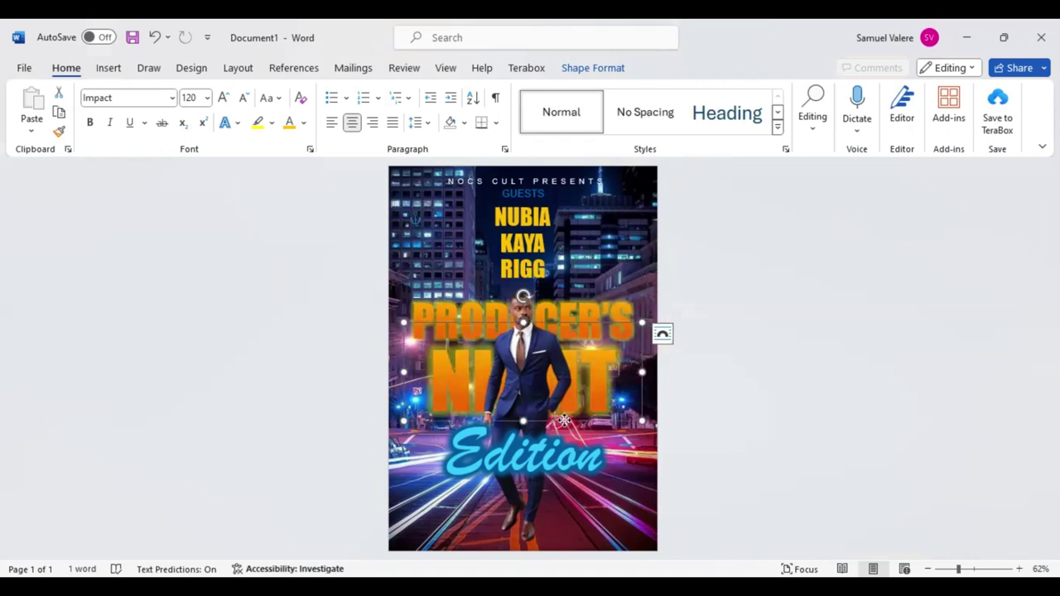
# - Move the Edition text box up slightly on the poster
pyautogui.click(750, 371)
pyautogui.click(536, 454)
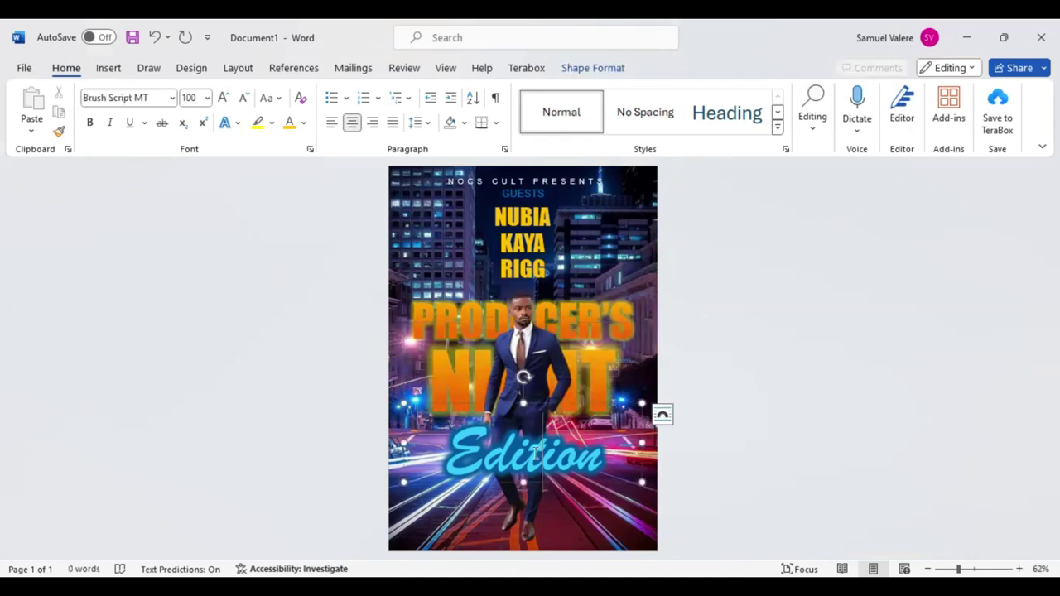
pyautogui.moveTo(543, 401); pyautogui.dragTo(537, 388)
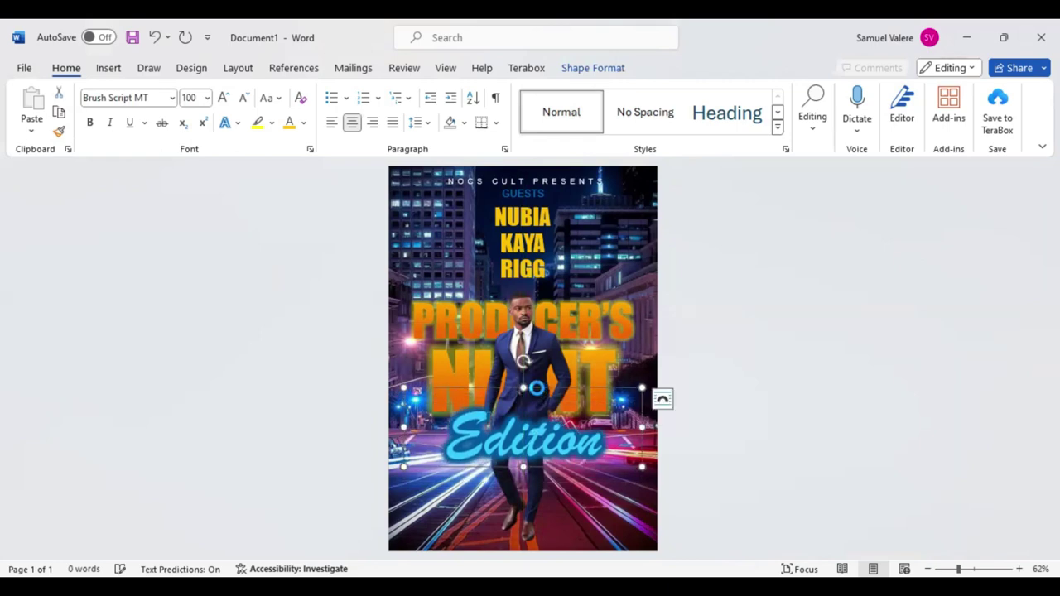
pyautogui.click(505, 150)
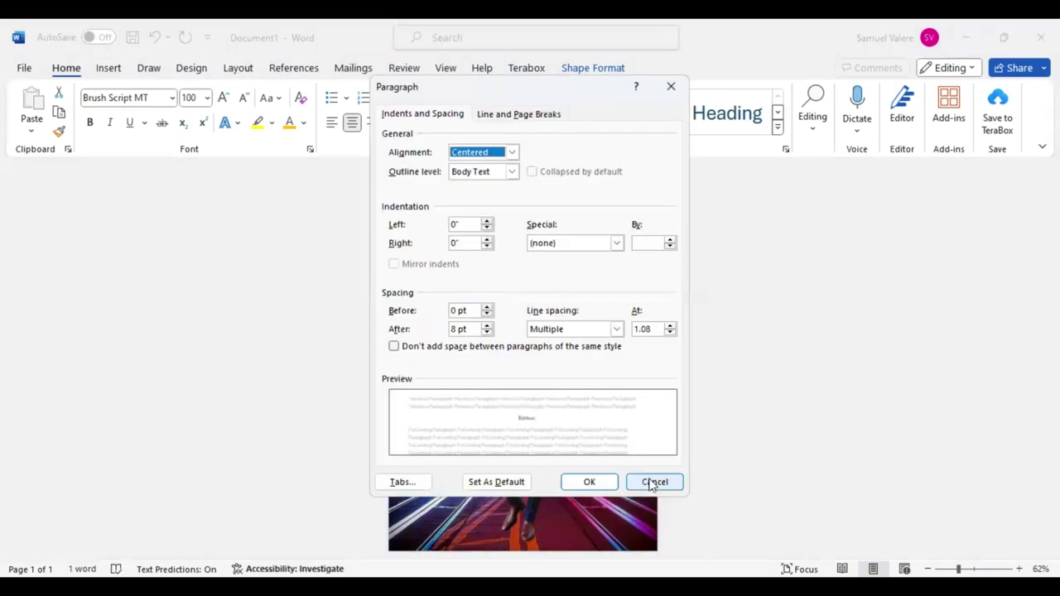
pyautogui.press('Escape')
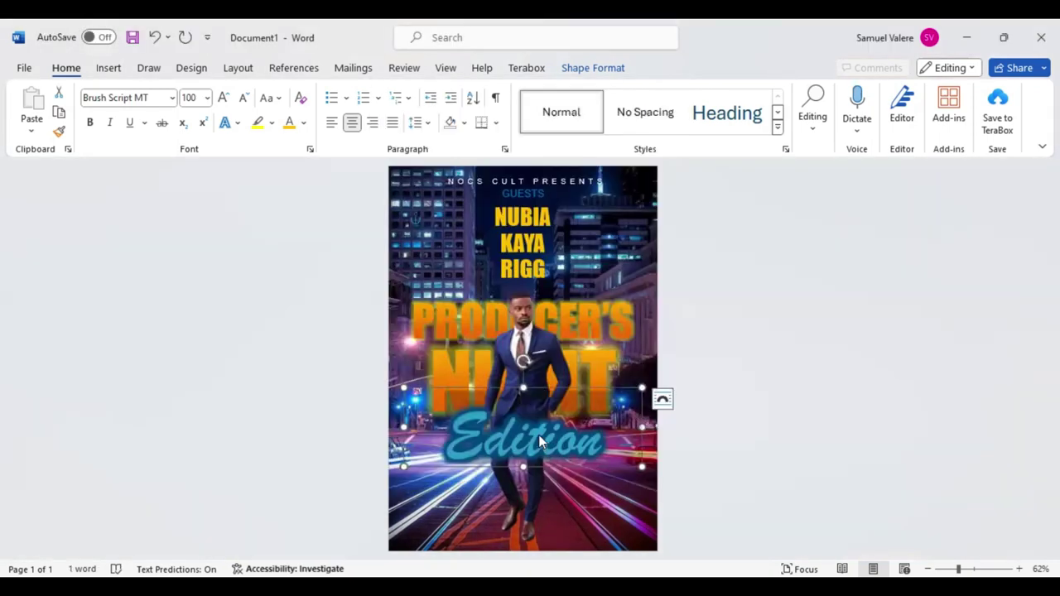
# - Expand the Edition text's character spacing by 3 pt
pyautogui.click(310, 149)
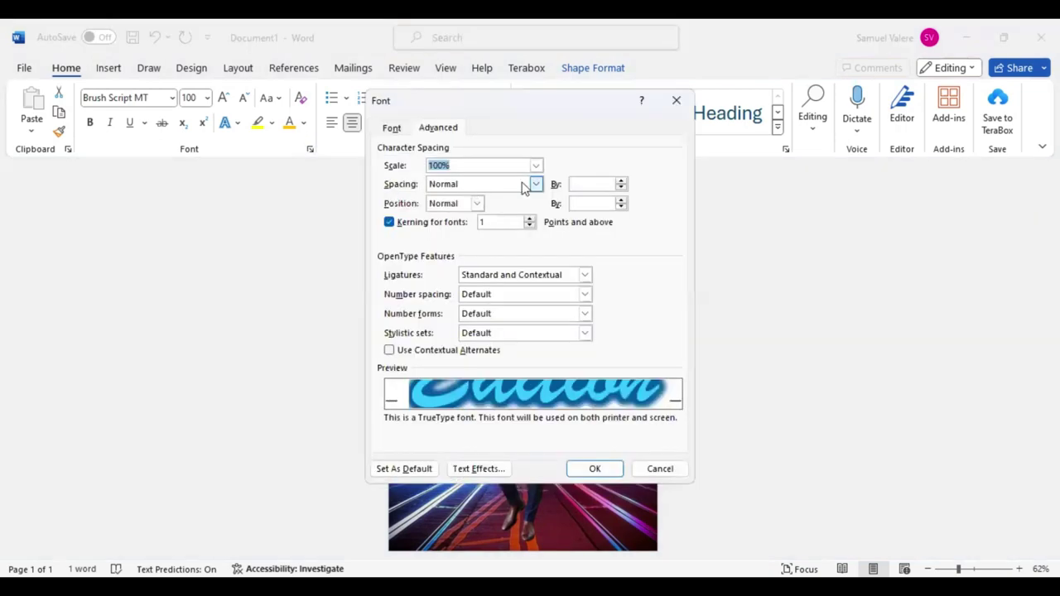
pyautogui.click(536, 184)
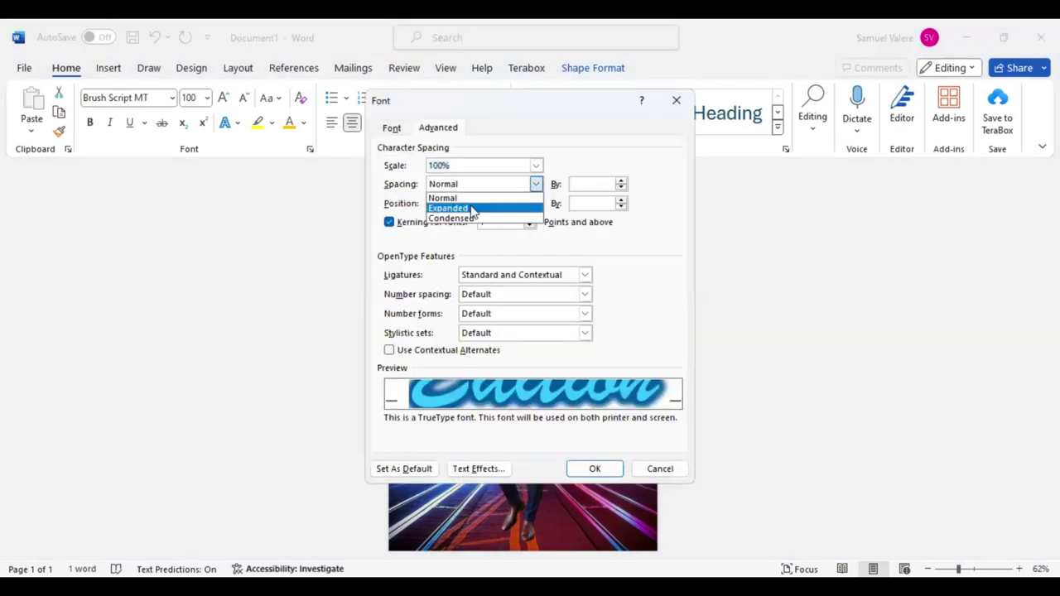
pyautogui.click(606, 184)
pyautogui.write('3')
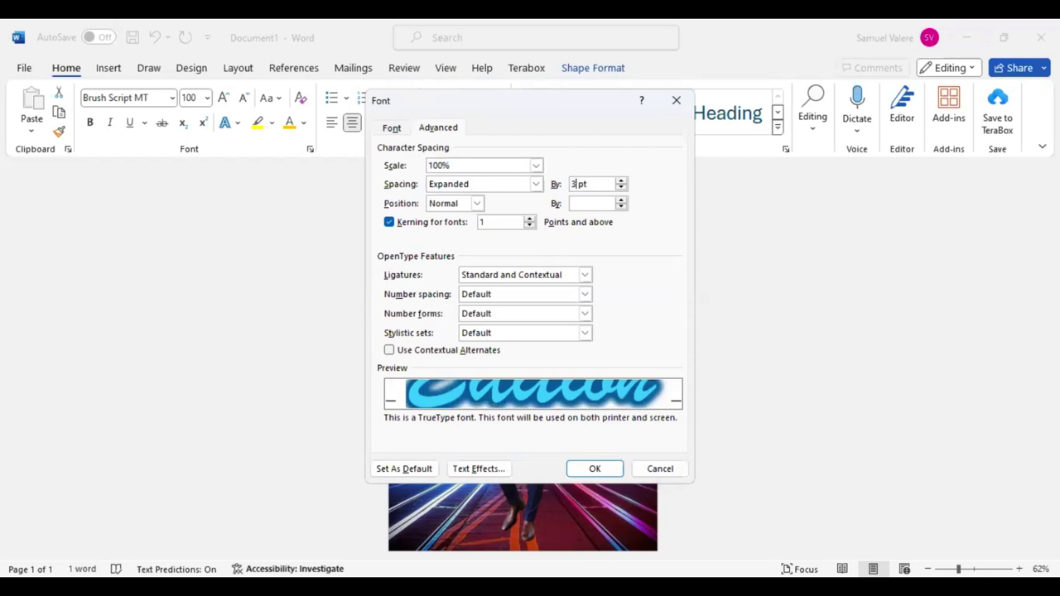
pyautogui.click(584, 472)
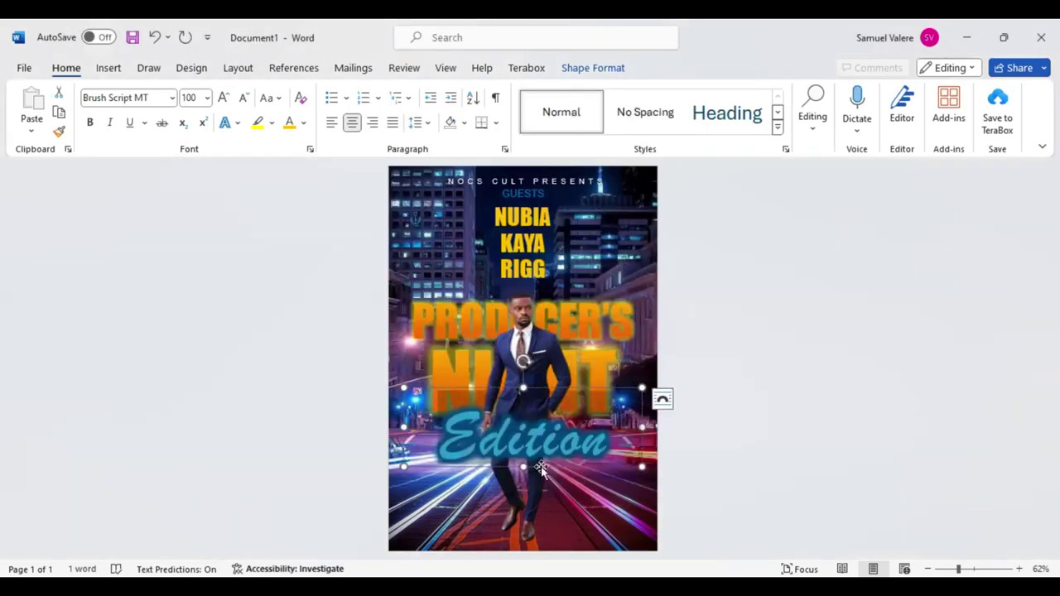
# - Centre Edition horizontally, nudge it up, and increase its expanded spacing to 4 pt
pyautogui.moveTo(542, 470); pyautogui.dragTo(542, 466)
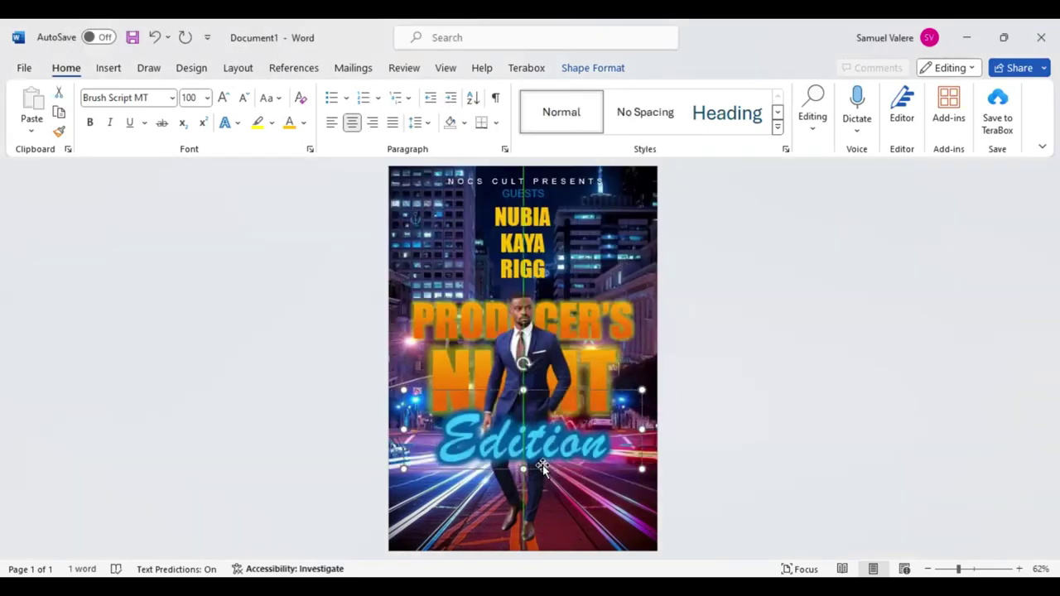
pyautogui.press('Up')
pyautogui.press('Up')
pyautogui.press('Up')
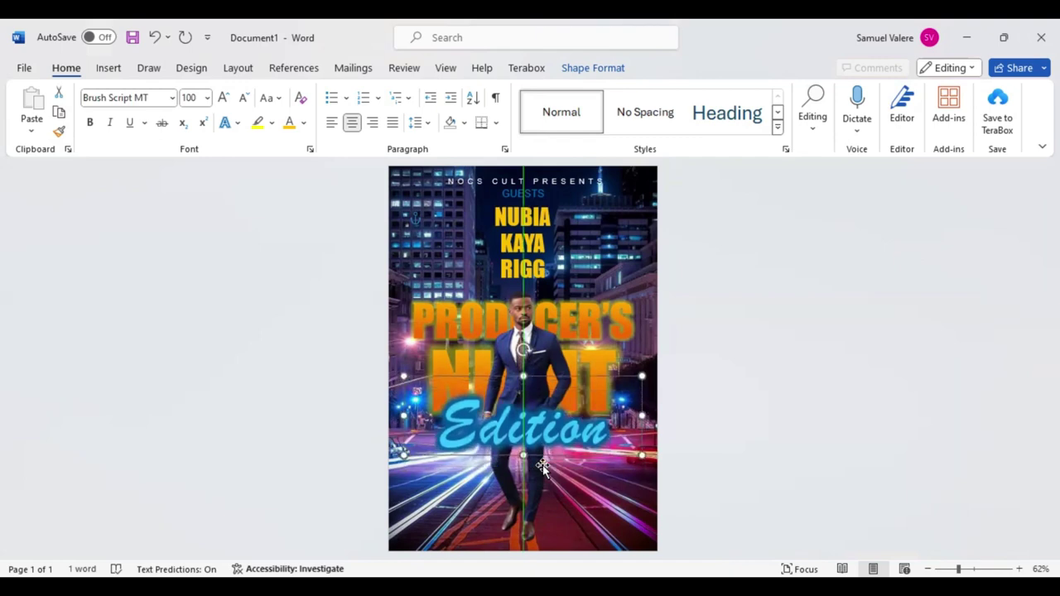
pyautogui.press('Up')
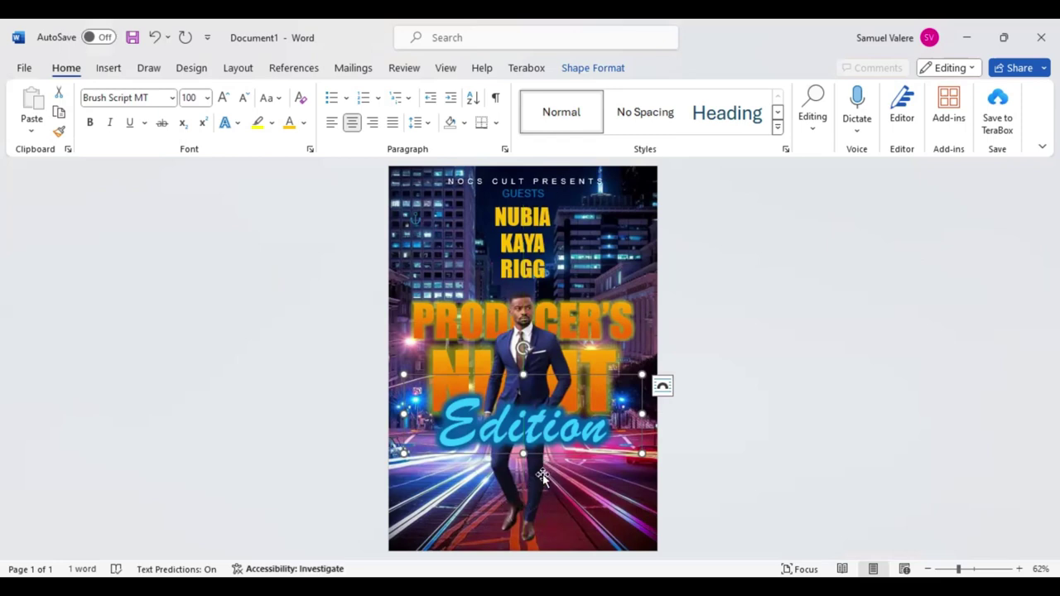
pyautogui.click(307, 149)
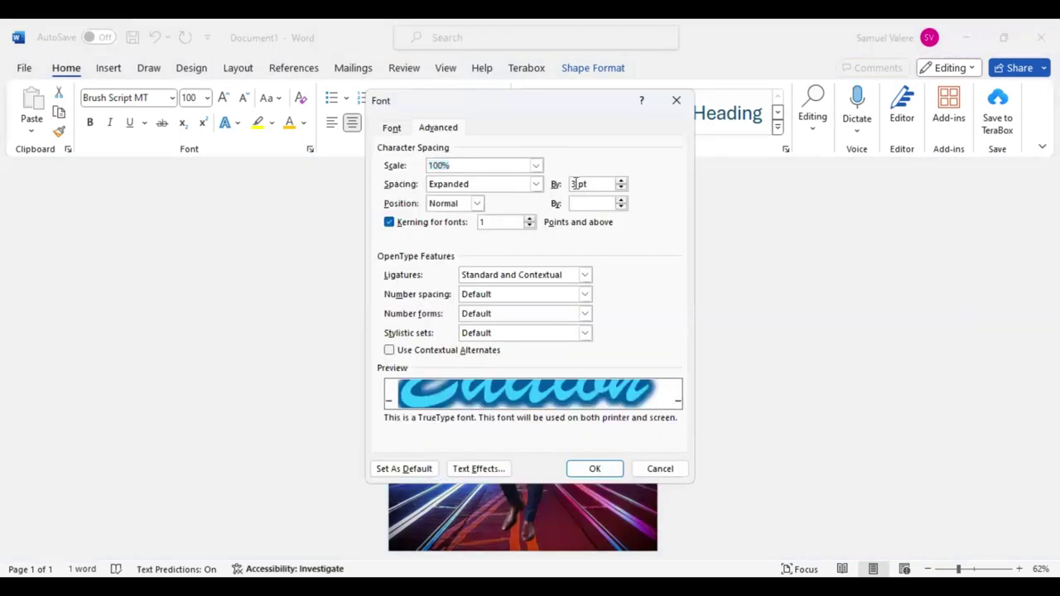
pyautogui.press('BackSpace')
pyautogui.write('4')
pyautogui.click(599, 468)
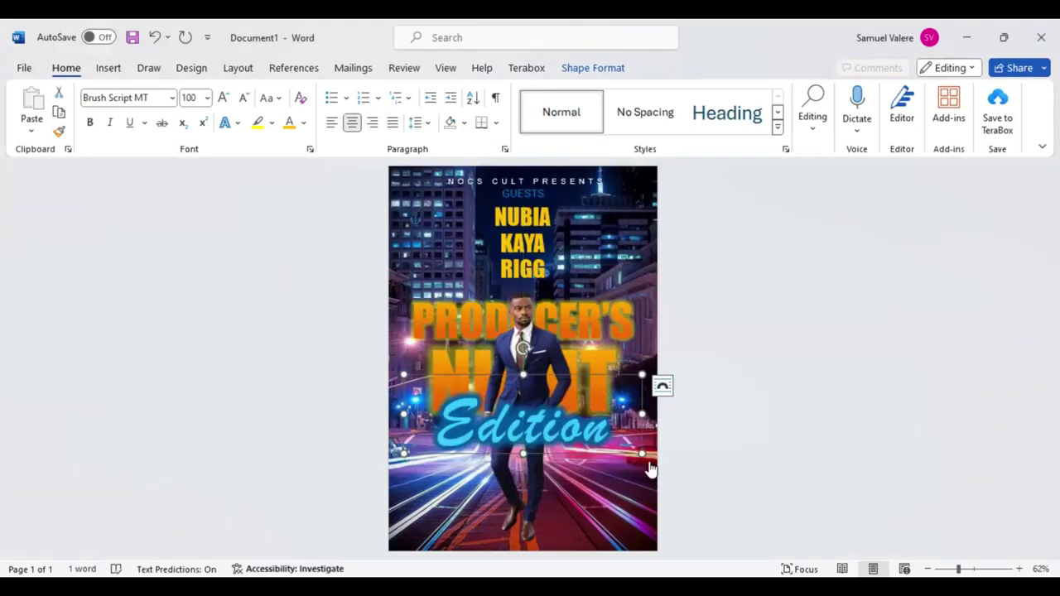
# - Insert the afro-haired woman image from this device, wrapped In Front of Text
pyautogui.click(732, 383)
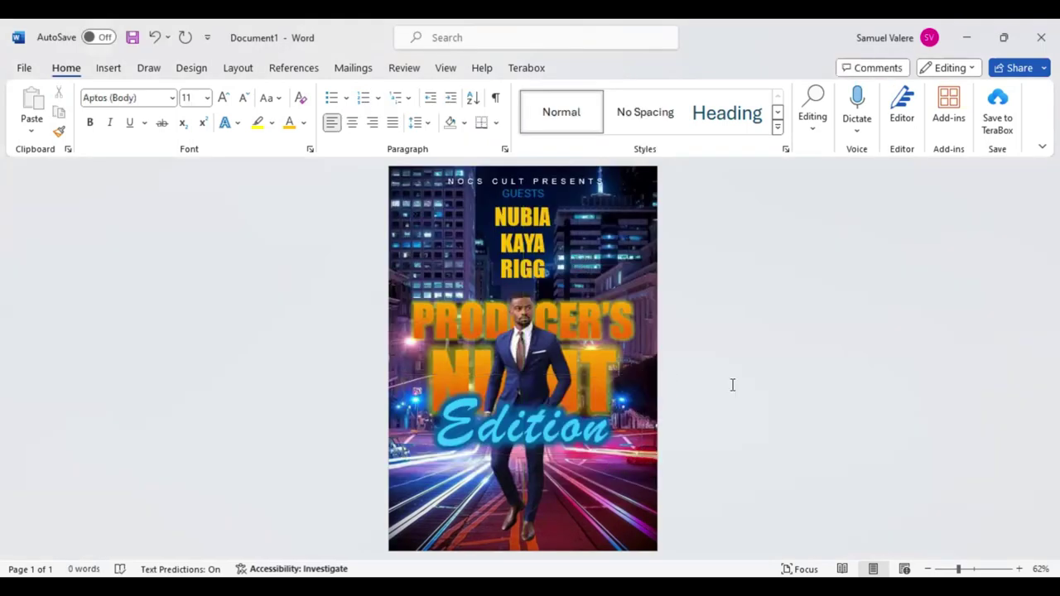
pyautogui.click(107, 68)
pyautogui.click(168, 114)
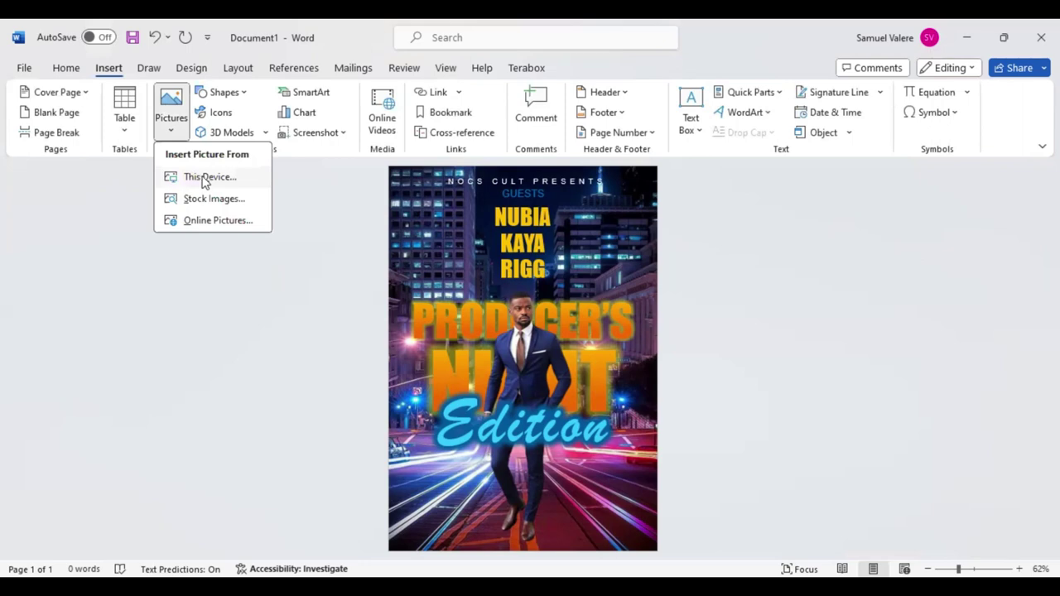
pyautogui.click(202, 176)
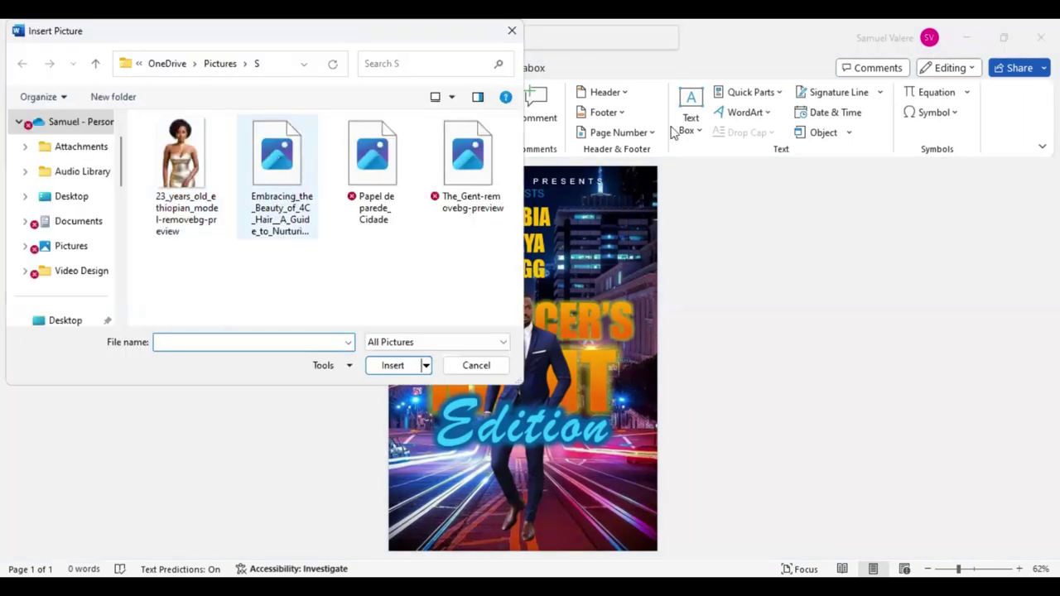
pyautogui.doubleClick(282, 166)
pyautogui.click(755, 121)
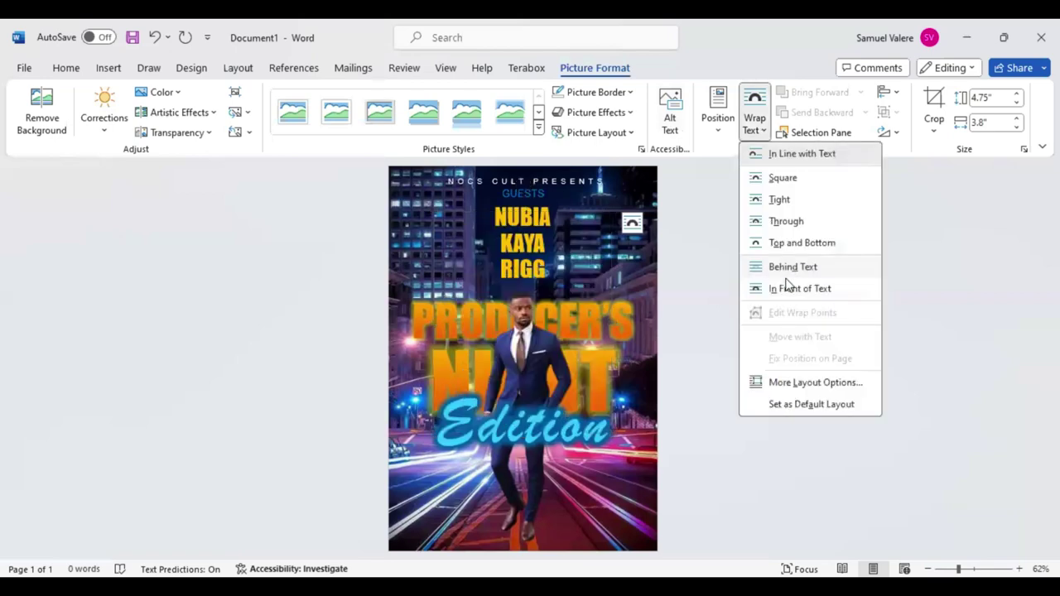
pyautogui.click(791, 290)
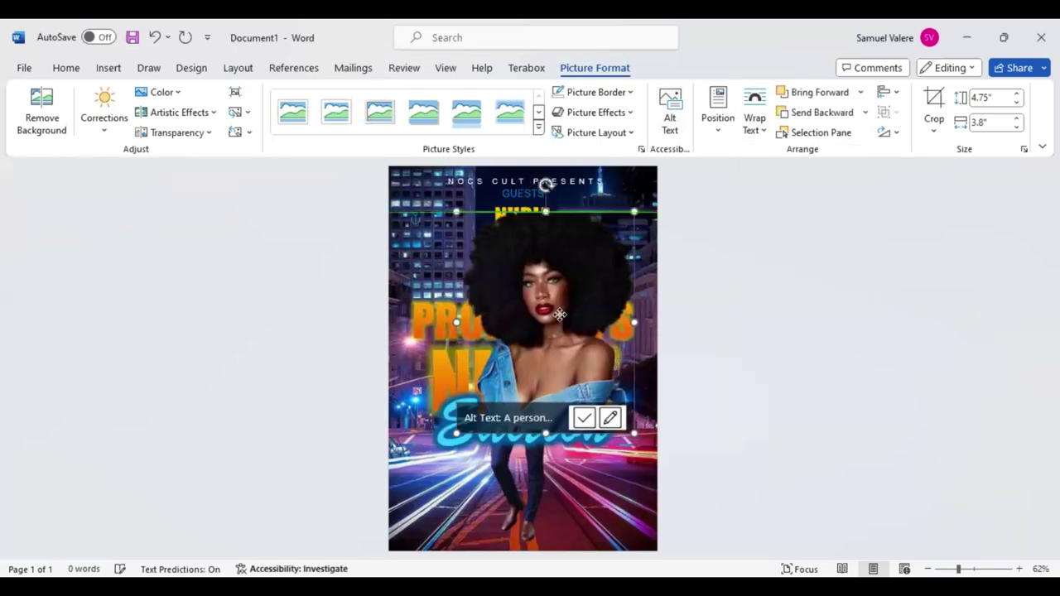
# - Send the woman photo backward behind PRODUCER'S, the guest names and the GUESTS label
pyautogui.moveTo(560, 315); pyautogui.dragTo(570, 324)
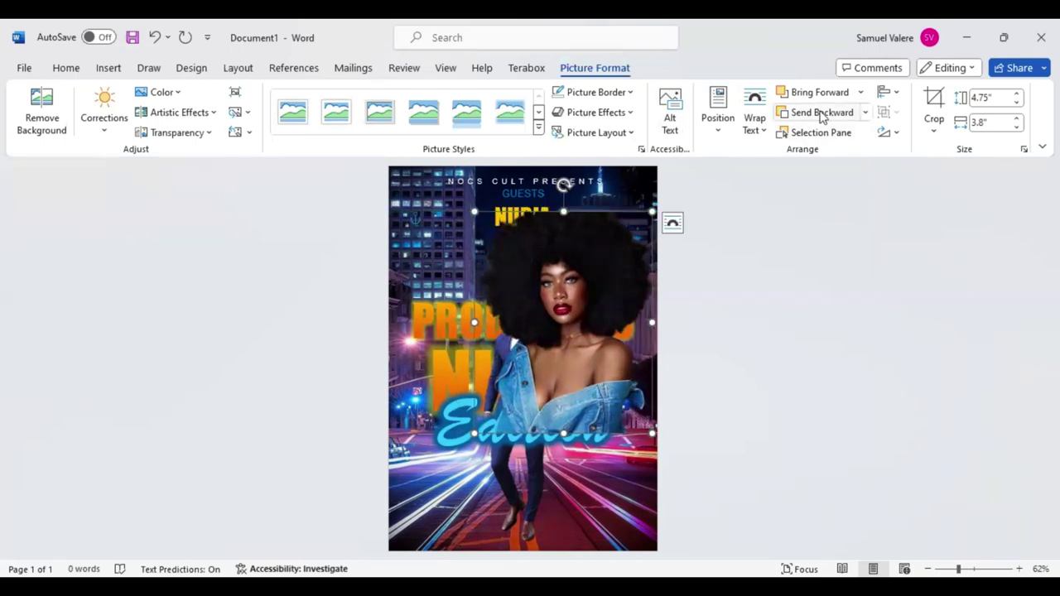
pyautogui.click(823, 113)
pyautogui.click(822, 113)
pyautogui.click(823, 112)
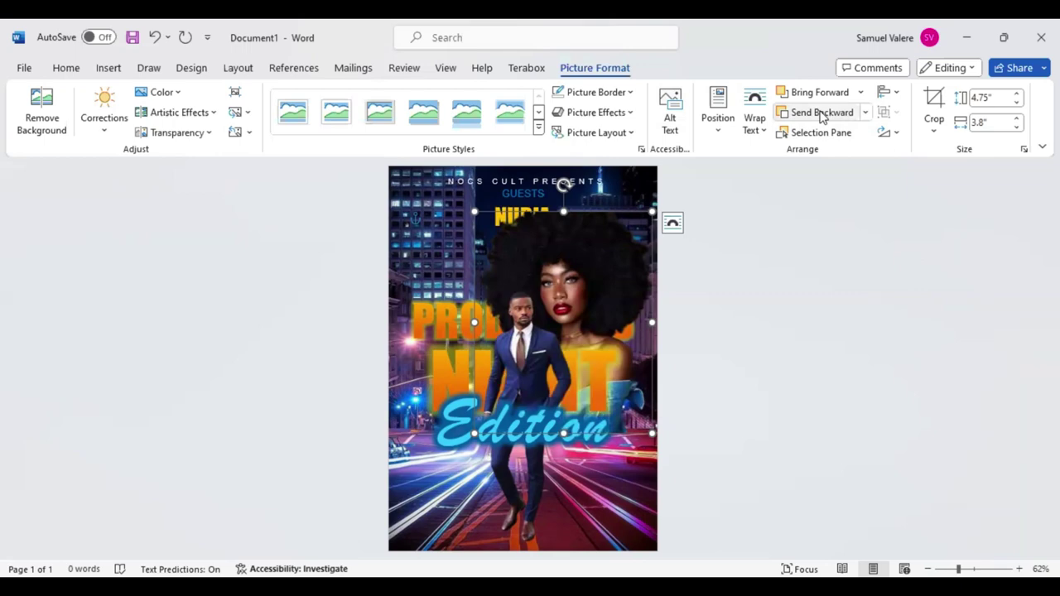
pyautogui.click(822, 112)
pyautogui.click(823, 112)
pyautogui.click(823, 113)
pyautogui.click(822, 112)
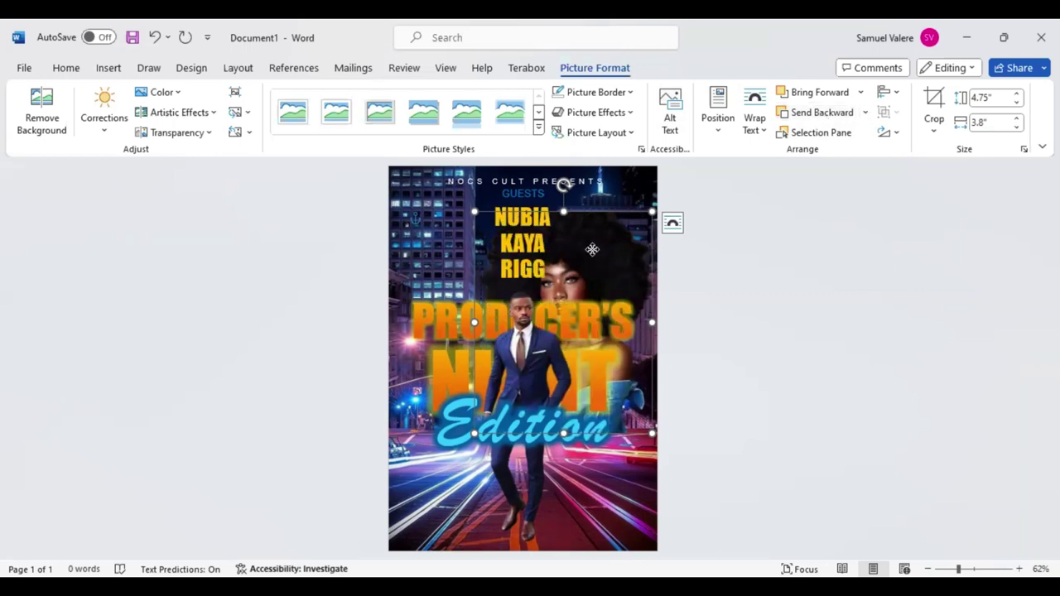
pyautogui.moveTo(592, 249); pyautogui.dragTo(596, 239)
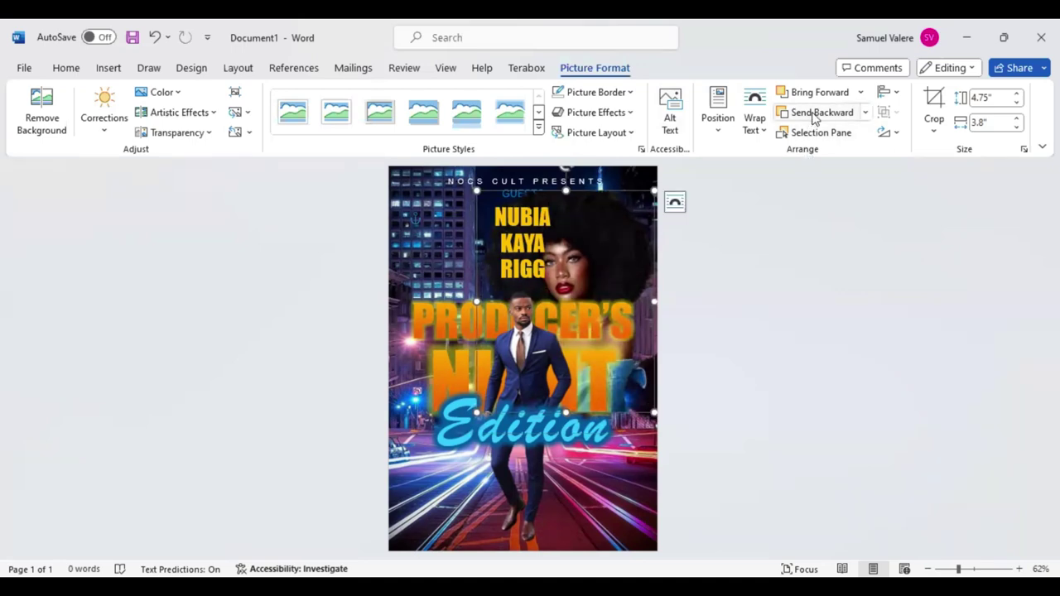
pyautogui.click(814, 116)
# - Move the woman photo up to the upper right and enlarge it slightly
pyautogui.moveTo(601, 240); pyautogui.dragTo(603, 225)
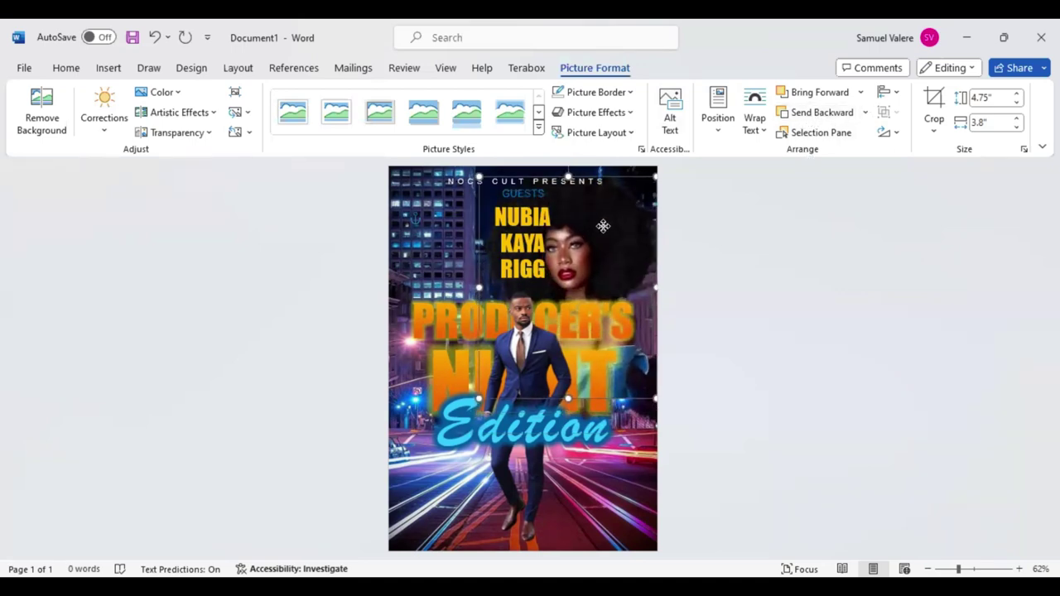
pyautogui.moveTo(604, 226); pyautogui.dragTo(604, 225)
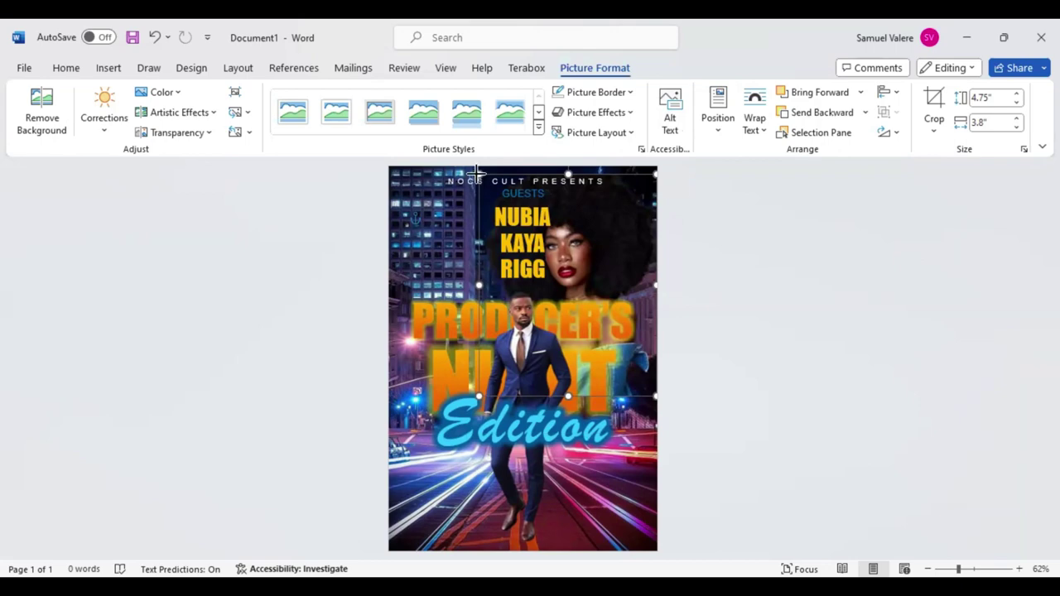
pyautogui.moveTo(478, 175); pyautogui.dragTo(475, 171)
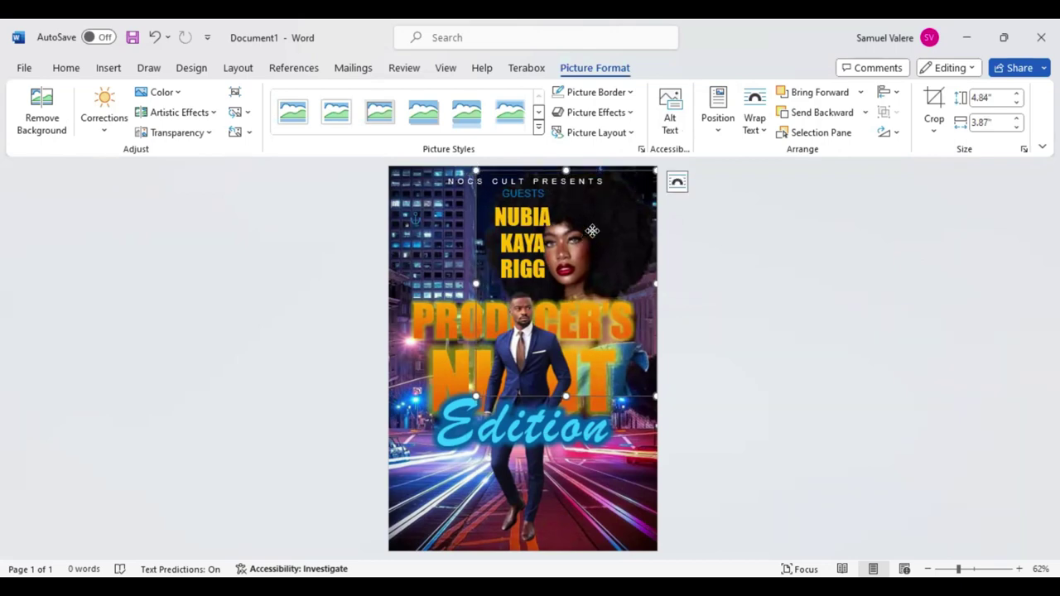
pyautogui.moveTo(592, 230); pyautogui.dragTo(592, 230)
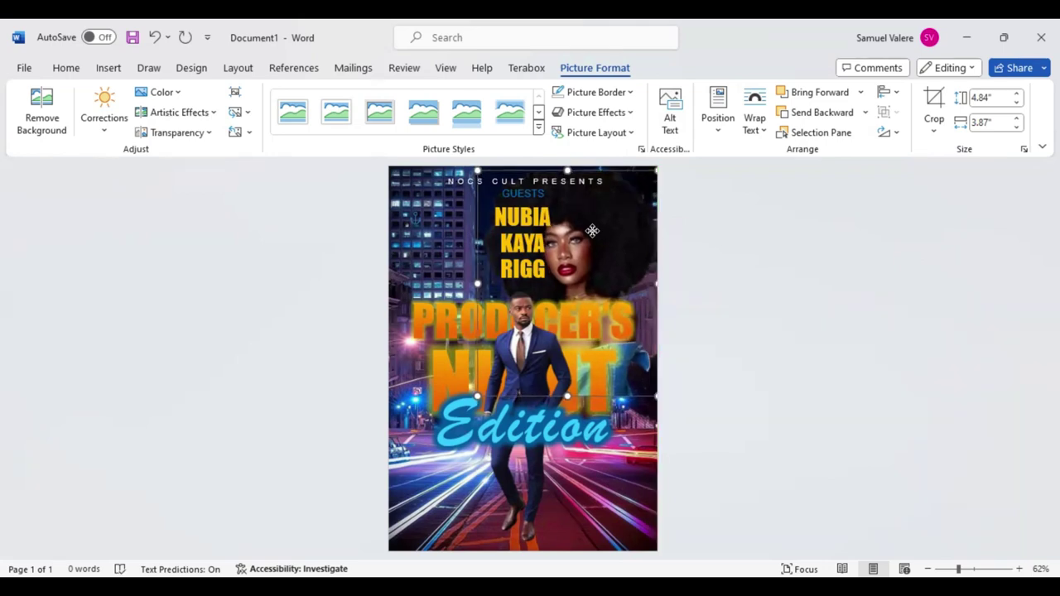
pyautogui.click(756, 319)
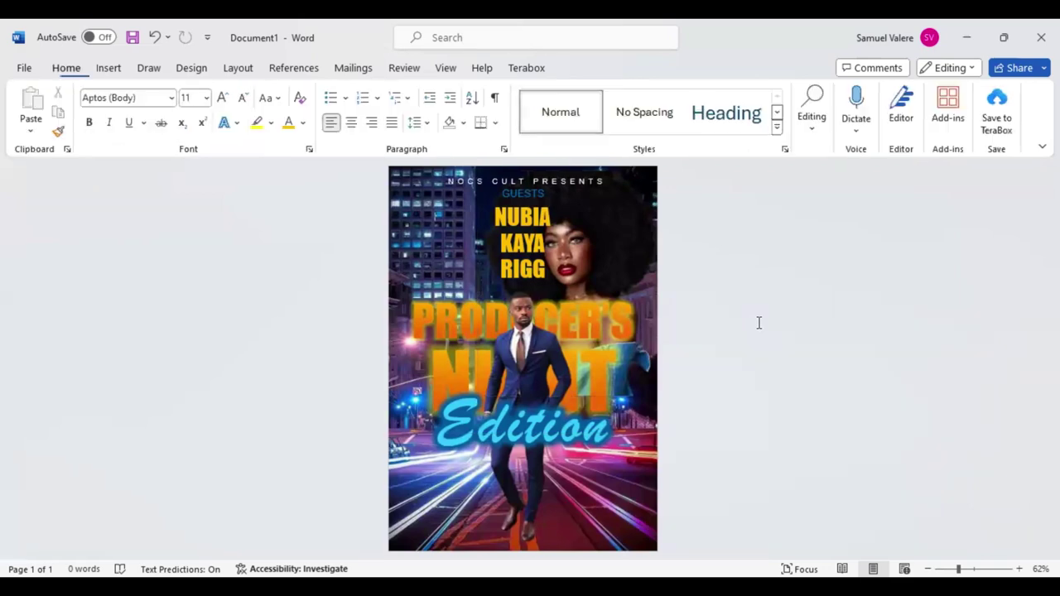
# - Insert the gold-dress woman image from this device, wrapped In Front of Text
pyautogui.click(109, 69)
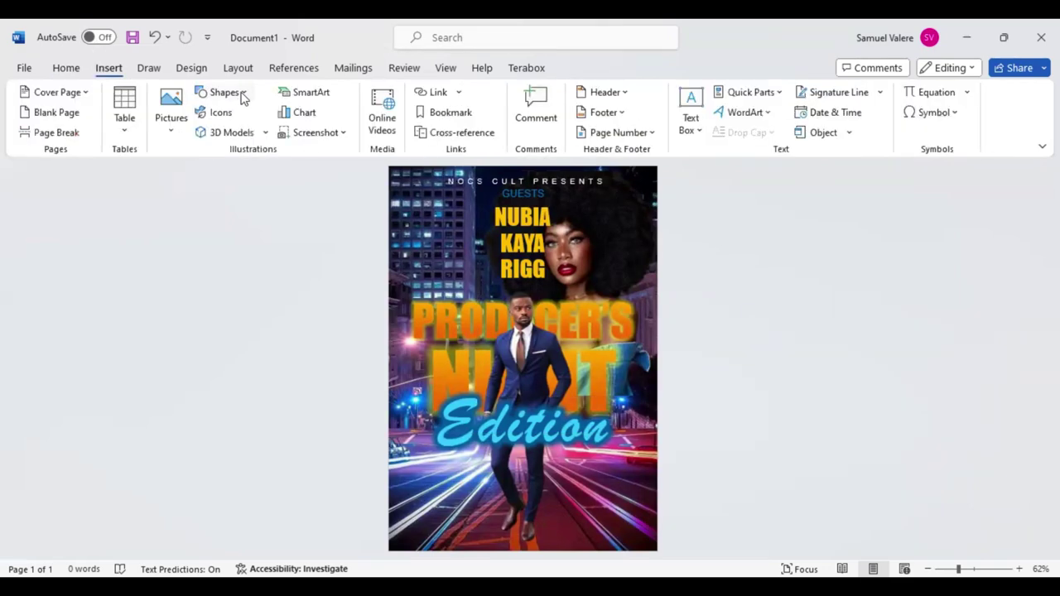
pyautogui.click(167, 125)
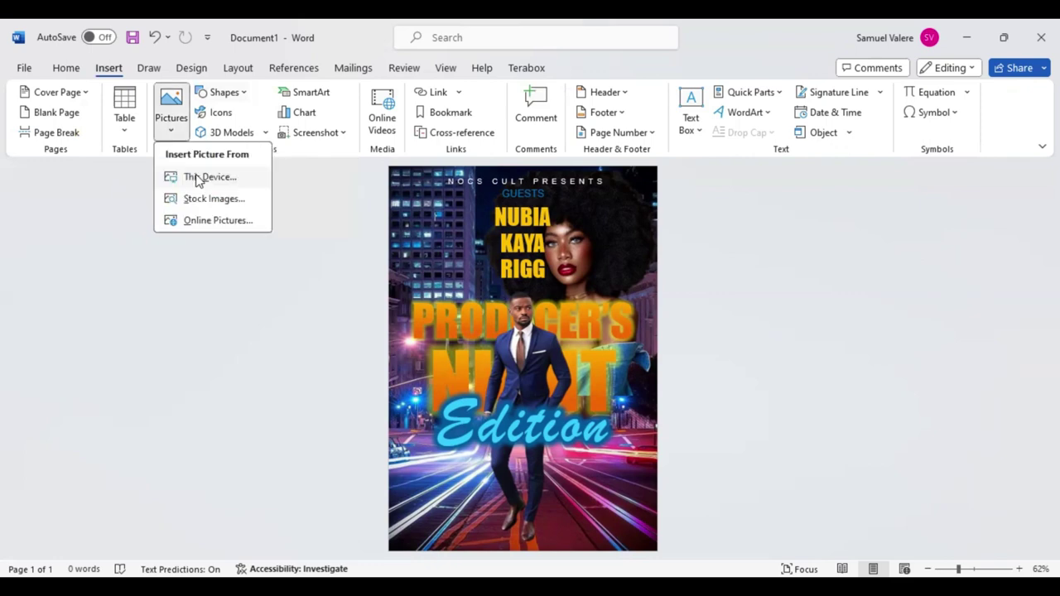
pyautogui.click(195, 176)
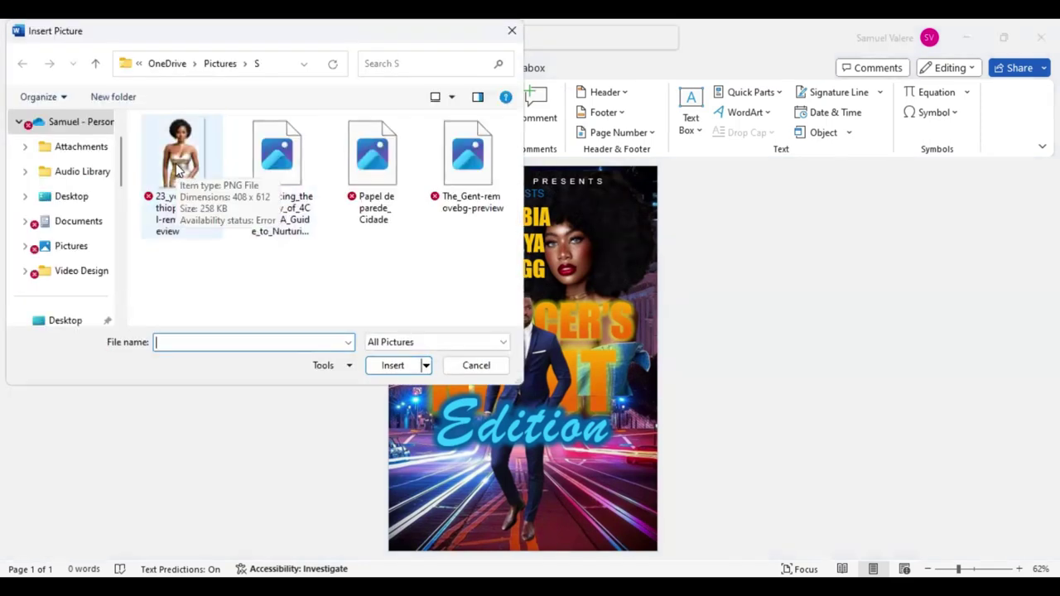
pyautogui.click(176, 170)
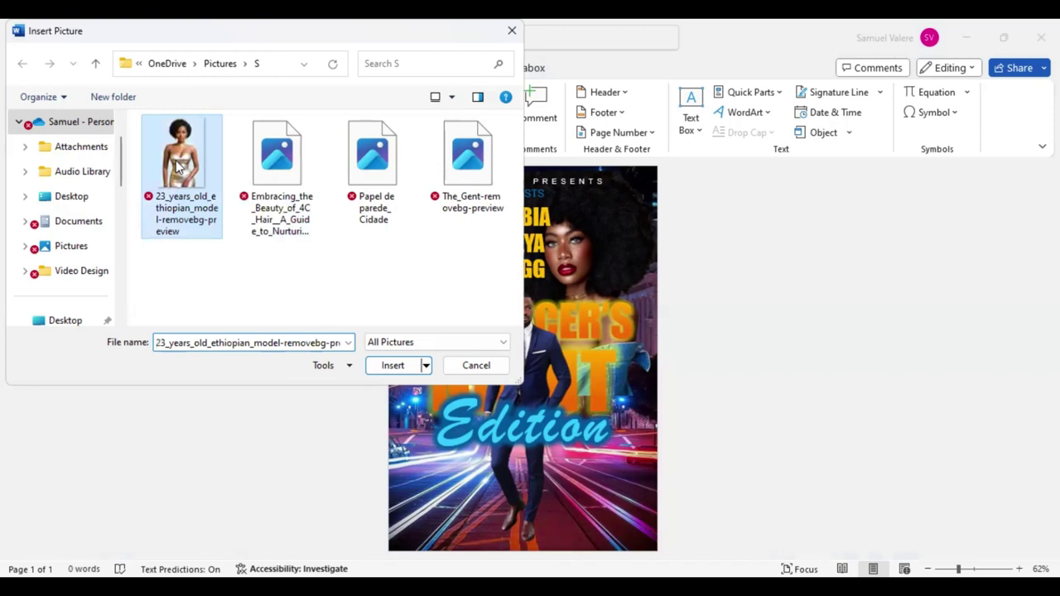
pyautogui.click(393, 367)
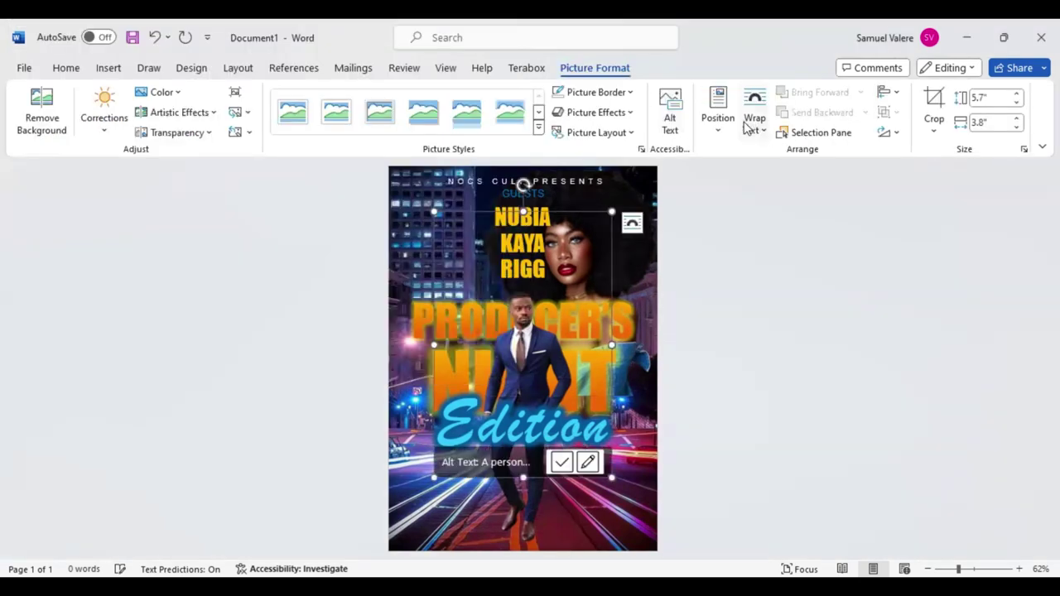
pyautogui.click(752, 125)
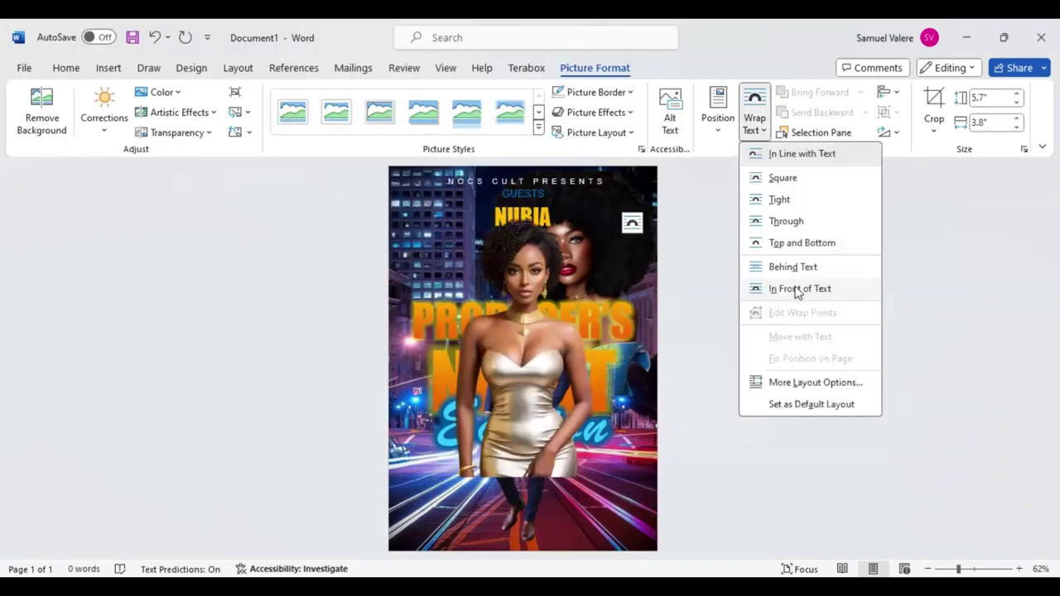
pyautogui.click(531, 363)
# - Move her to the upper left and send her behind the man, titles and NOCS CULT PRESENTS
pyautogui.moveTo(529, 364); pyautogui.dragTo(476, 328)
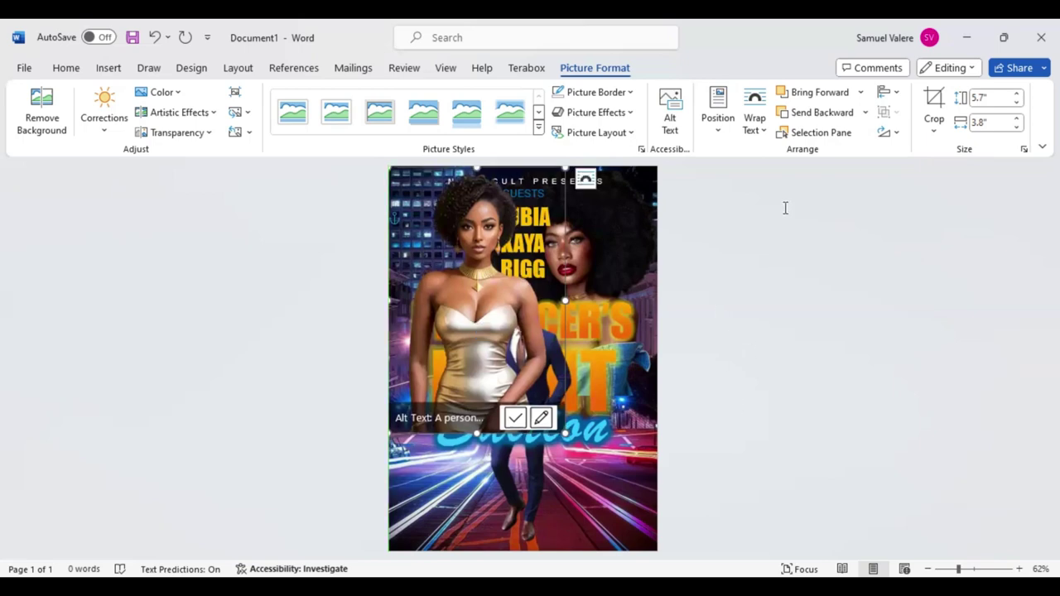
pyautogui.click(820, 114)
pyautogui.click(820, 114)
pyautogui.click(820, 114)
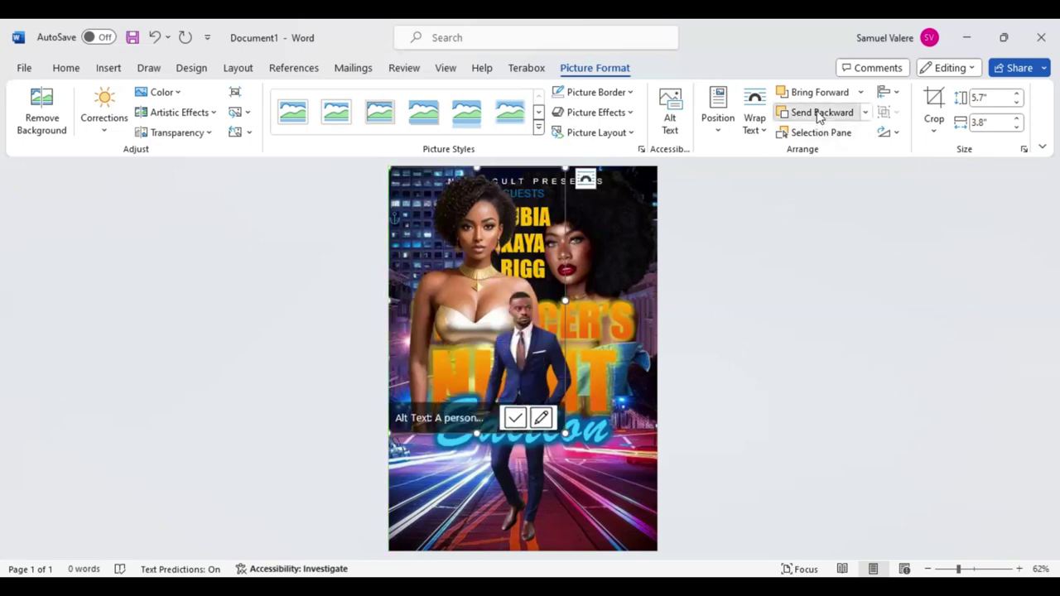
pyautogui.click(820, 114)
pyautogui.click(818, 114)
pyautogui.click(819, 114)
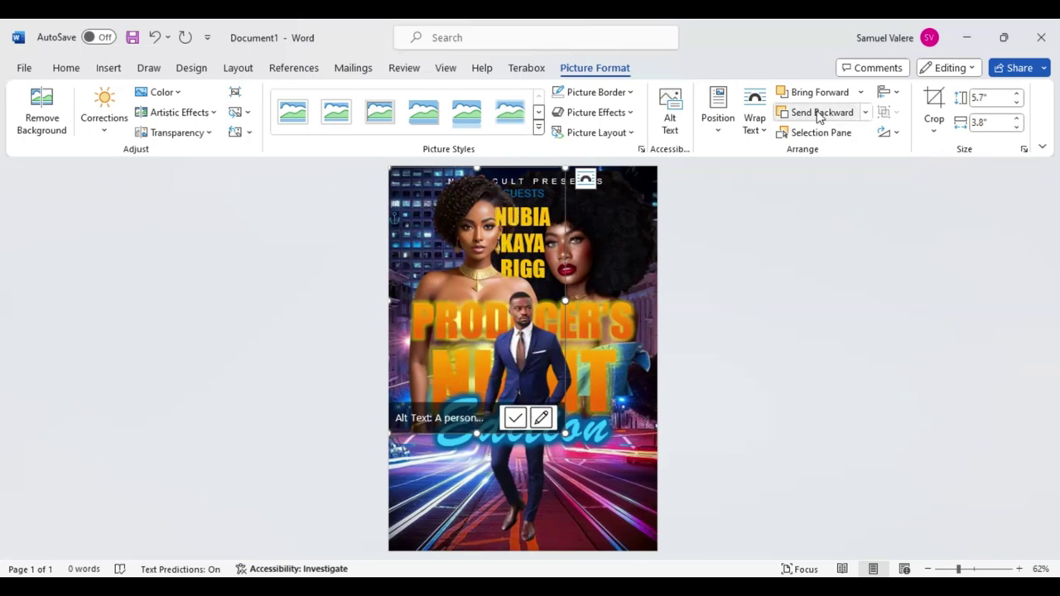
pyautogui.click(819, 115)
pyautogui.click(819, 114)
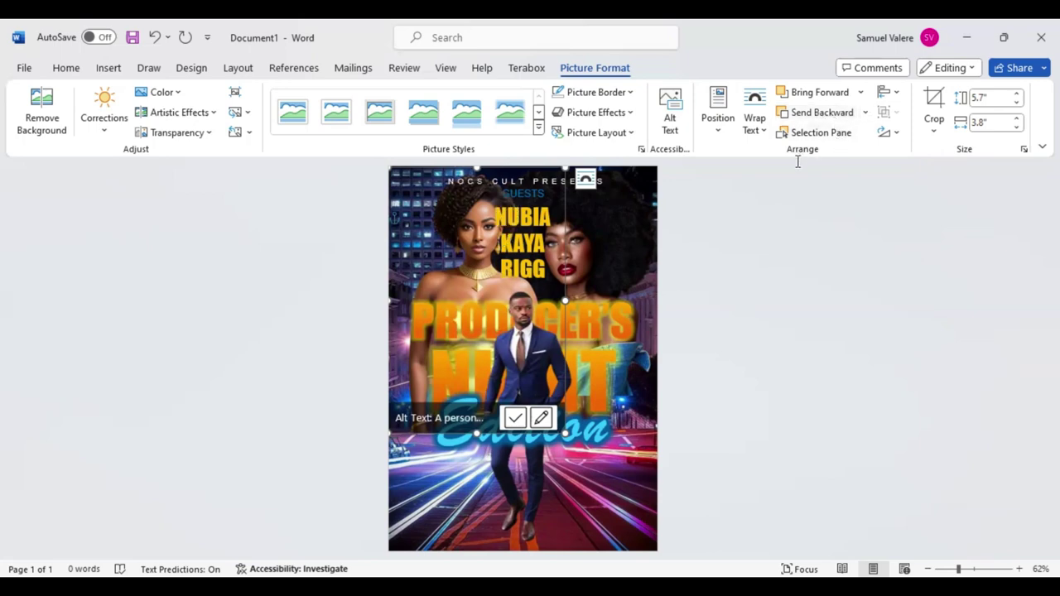
pyautogui.click(757, 348)
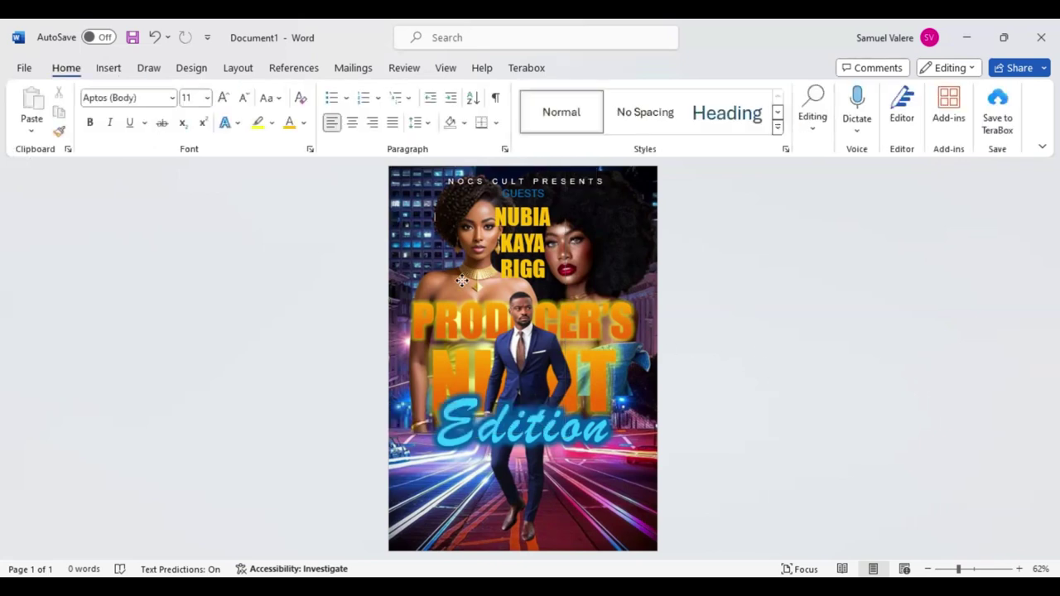
pyautogui.click(450, 286)
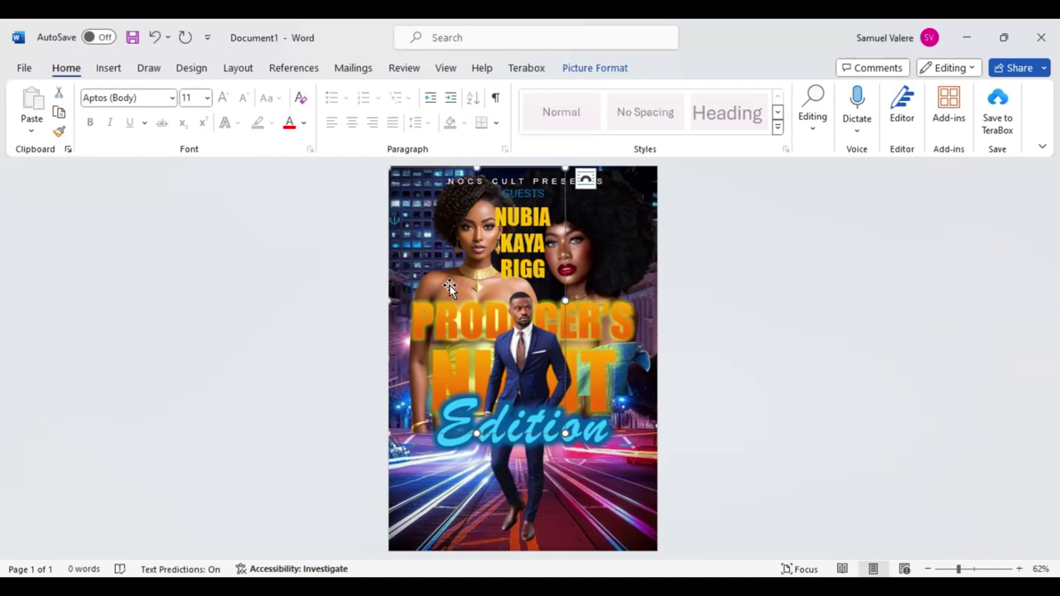
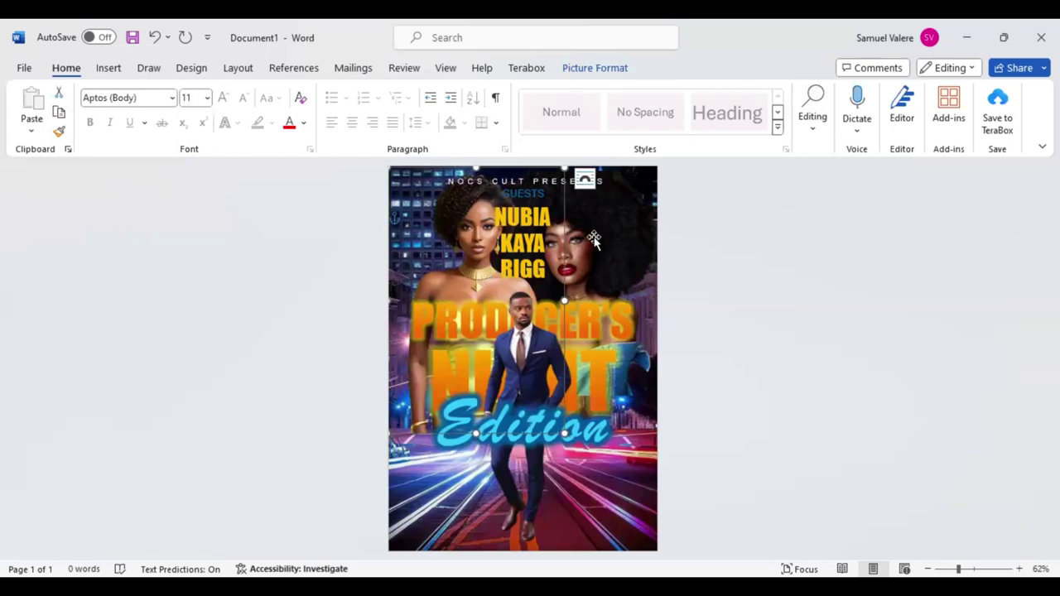
# - Enlarge the word NIGHT to 140 pt and drag the Edition text into place over it
pyautogui.click(748, 326)
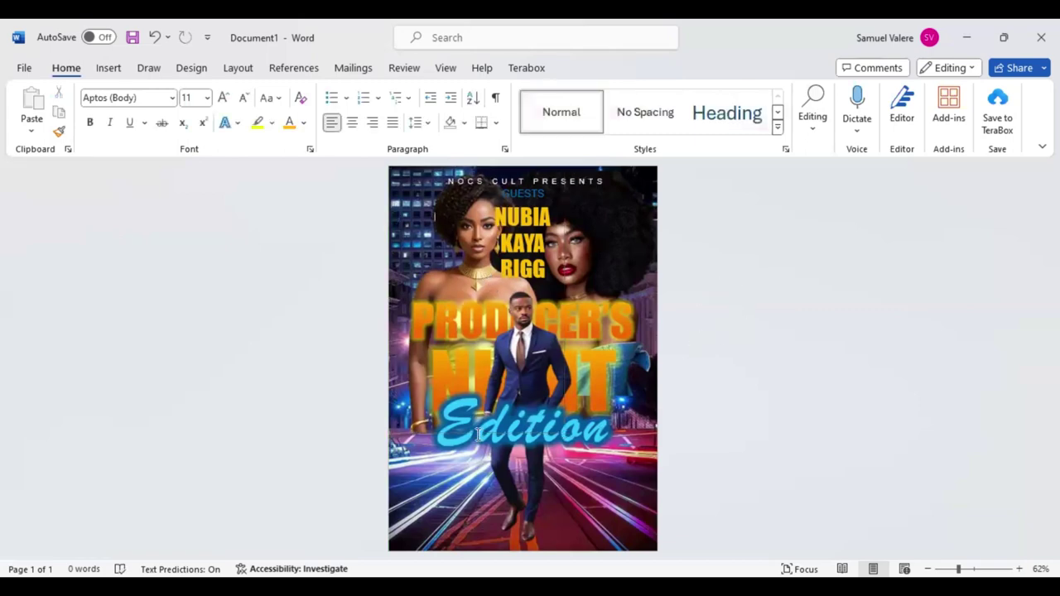
pyautogui.doubleClick(455, 357)
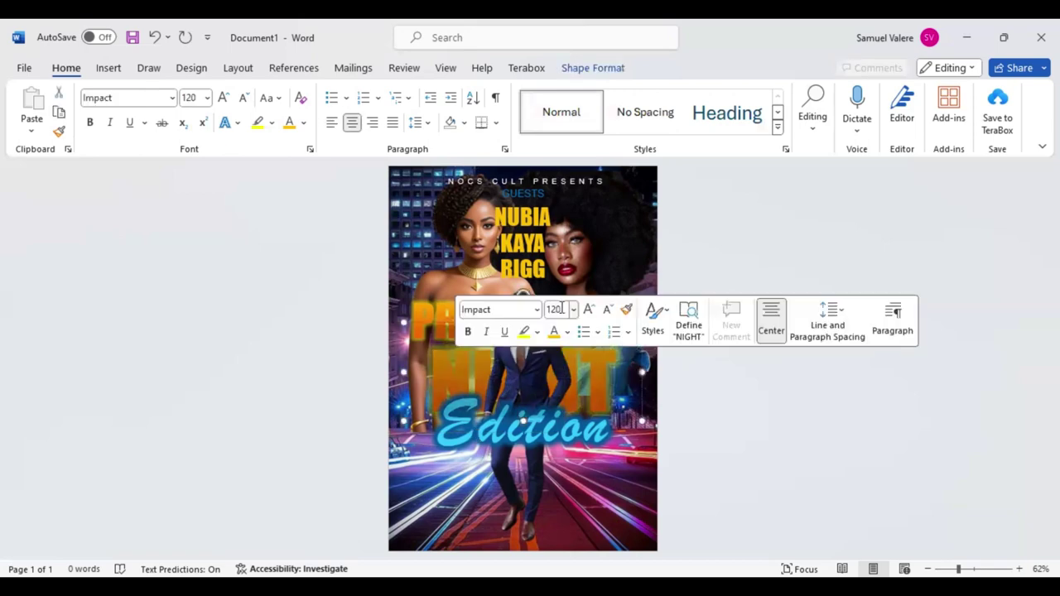
pyautogui.write('10')
pyautogui.press('BackSpace')
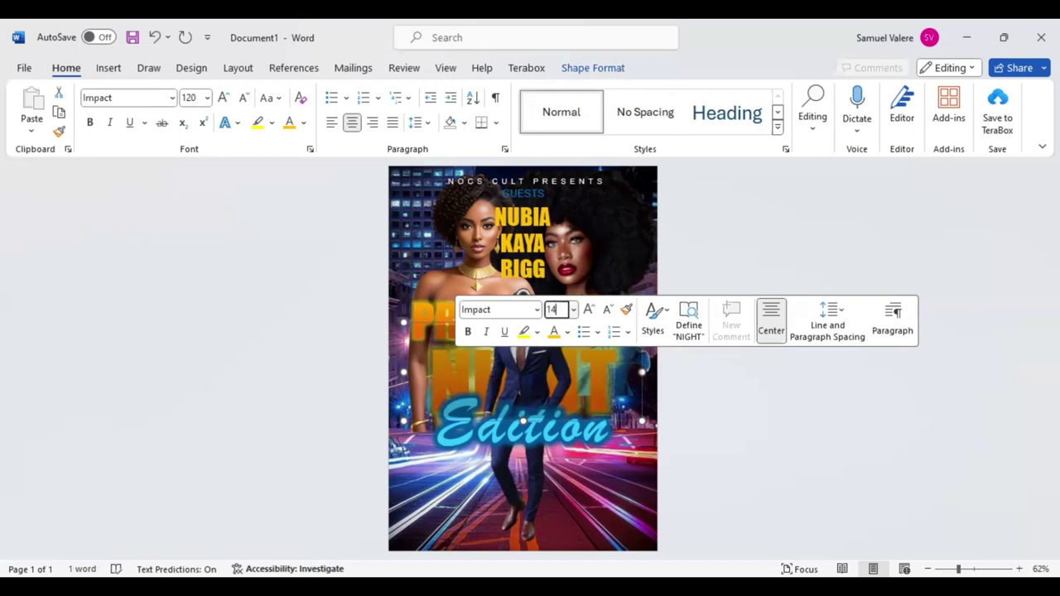
pyautogui.write('40')
pyautogui.press('Return')
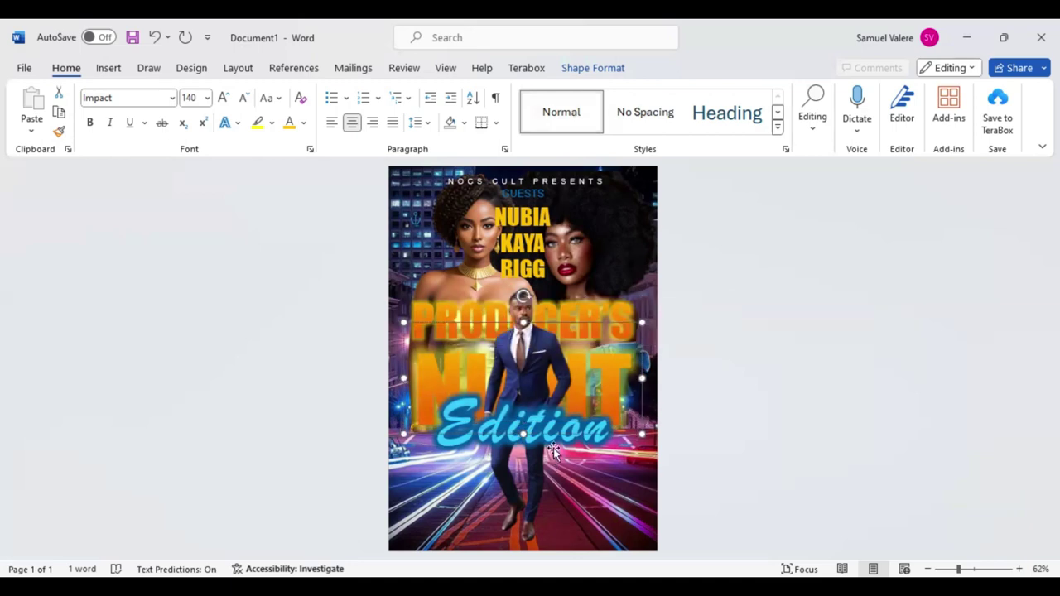
pyautogui.moveTo(551, 456); pyautogui.dragTo(528, 453)
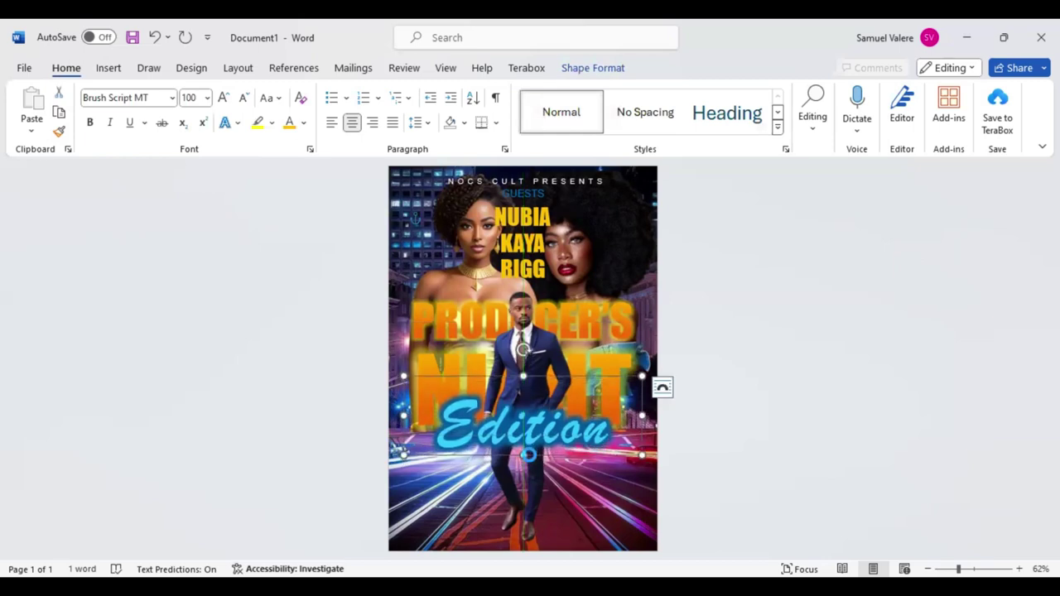
pyautogui.click(528, 454)
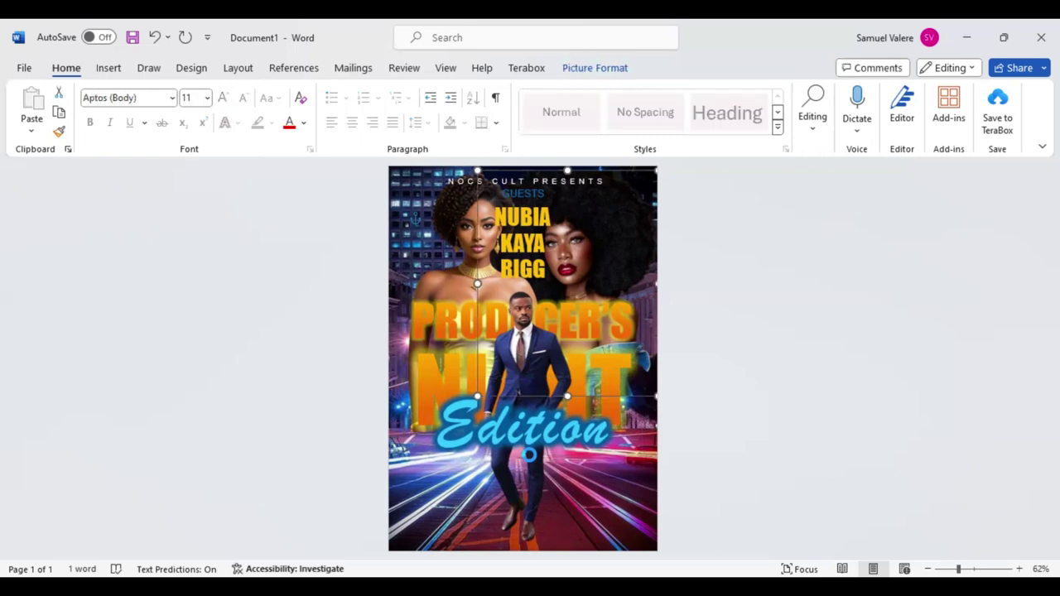
# - Nudge the right woman's picture right and the left woman's picture right and up
pyautogui.press('Right')
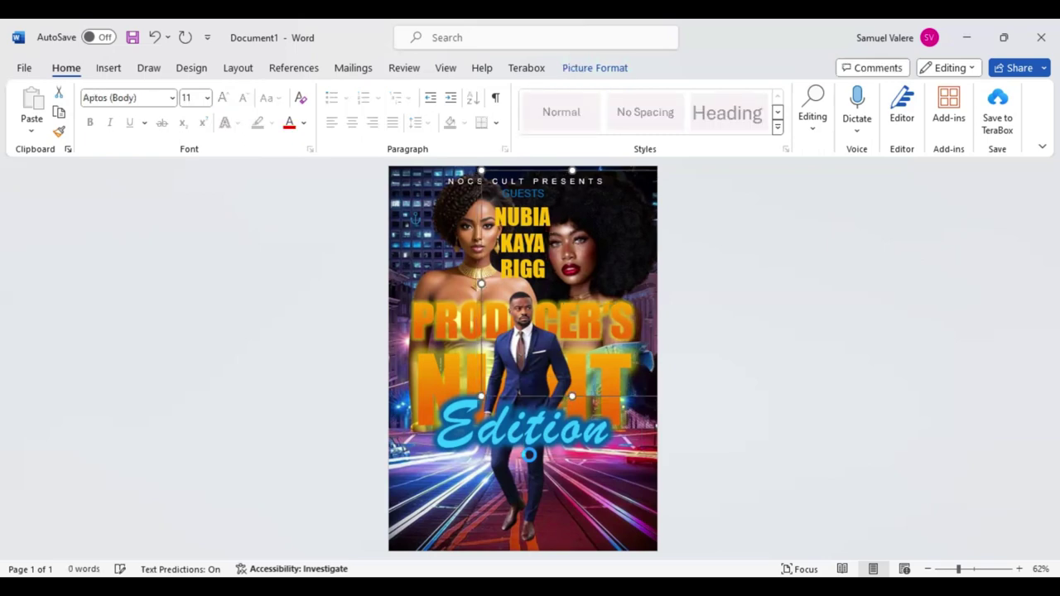
pyautogui.press('Right')
pyautogui.click(448, 281)
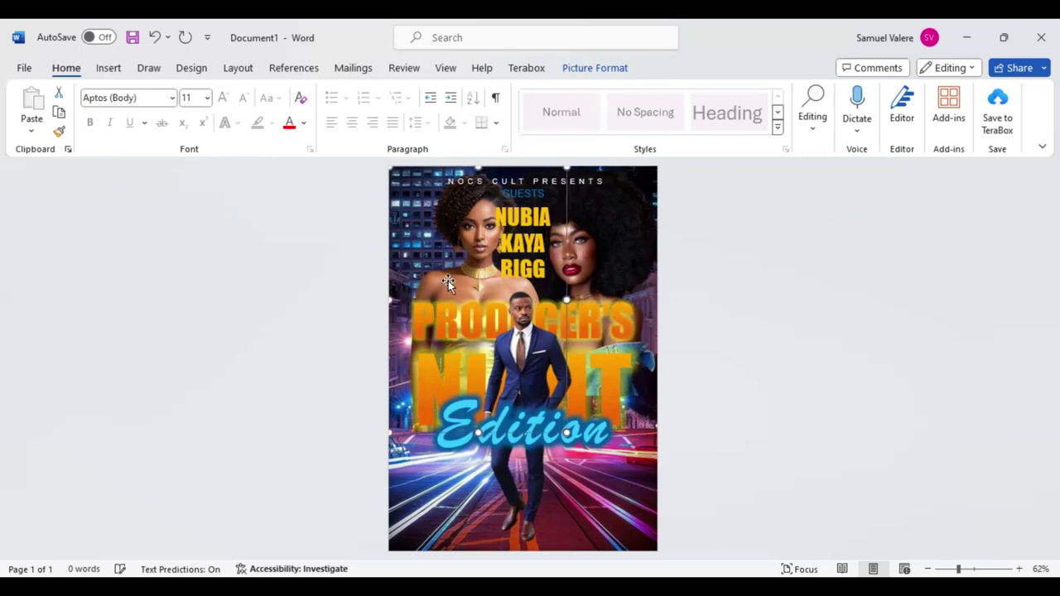
pyautogui.press('Right')
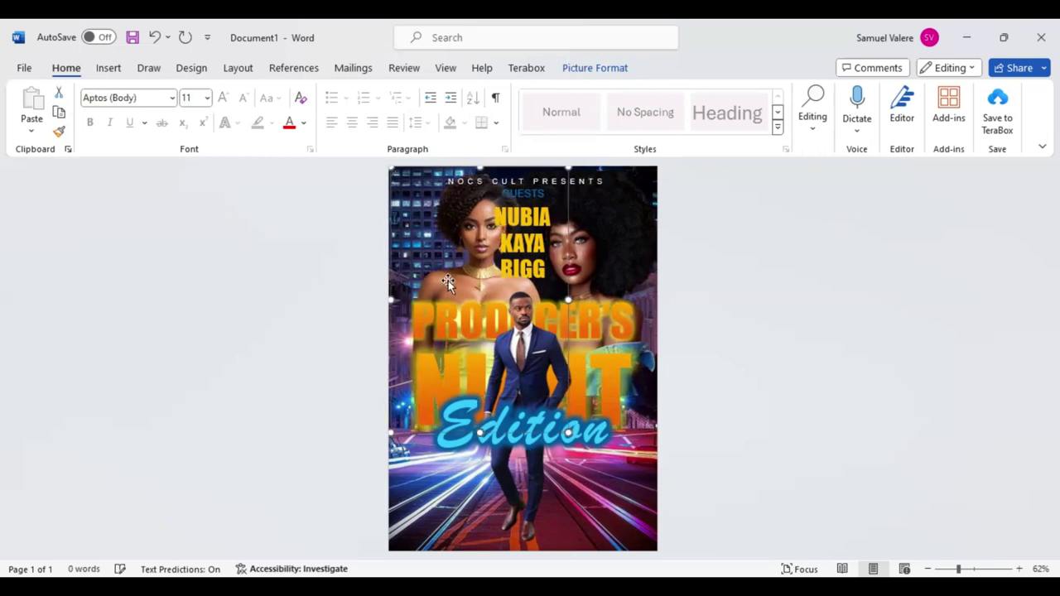
pyautogui.press('Up')
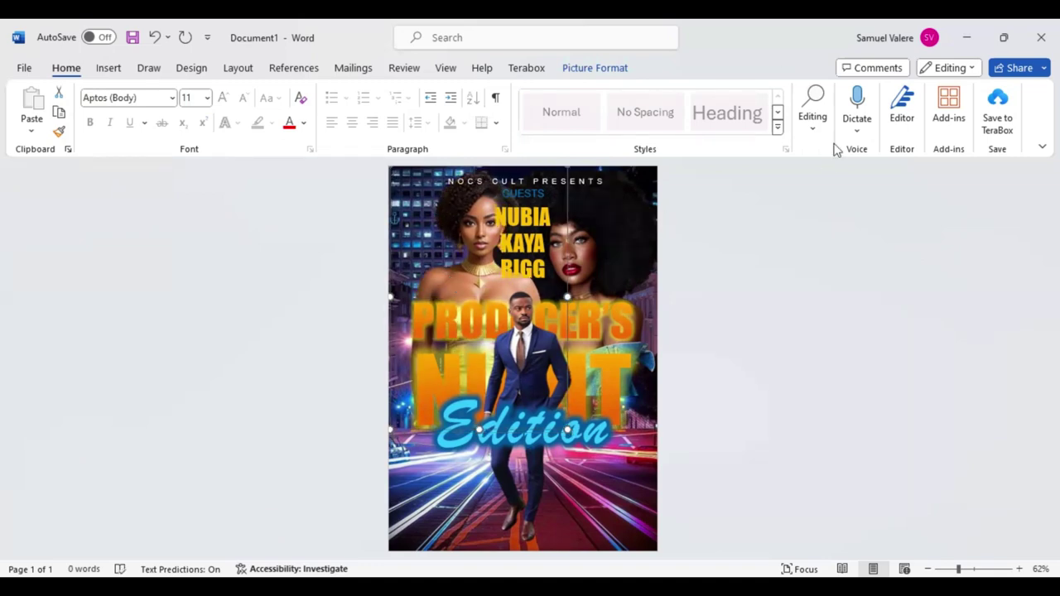
# - Crop the left woman's picture down to 5.37" × 3.18"
pyautogui.click(595, 68)
pyautogui.click(939, 122)
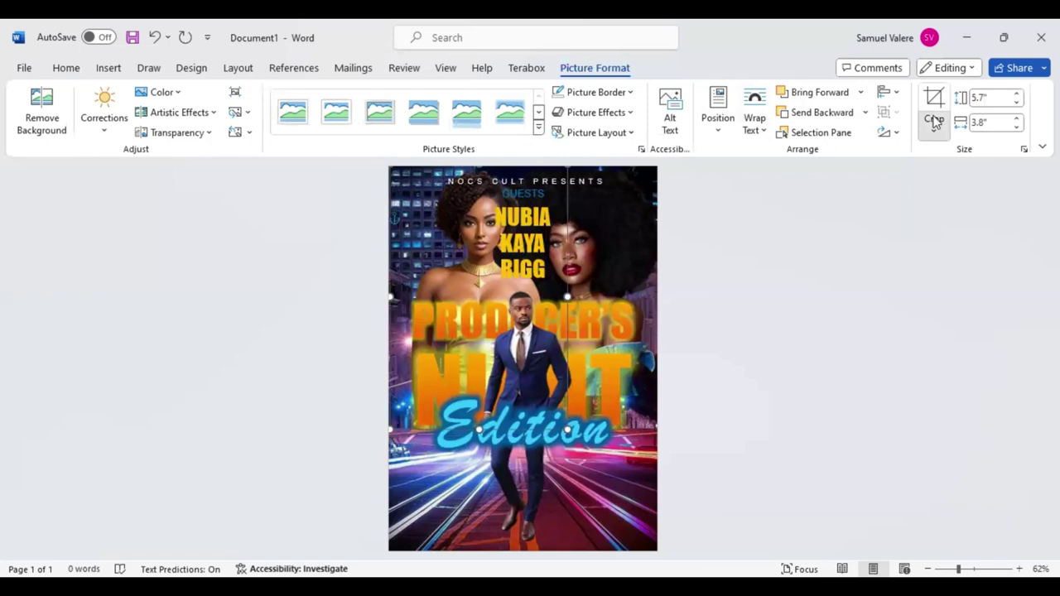
pyautogui.click(958, 154)
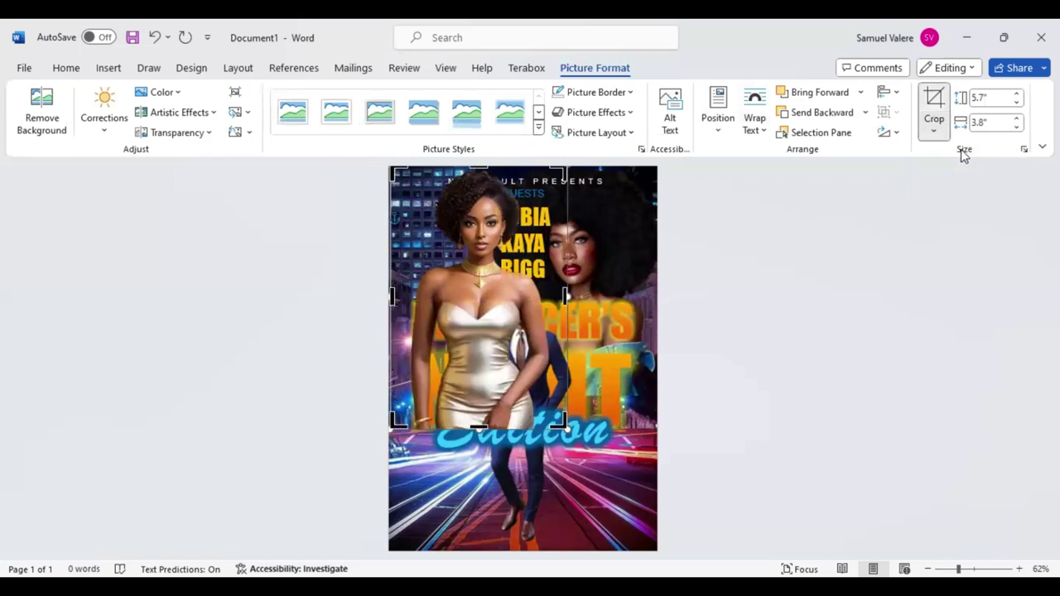
pyautogui.press('Escape')
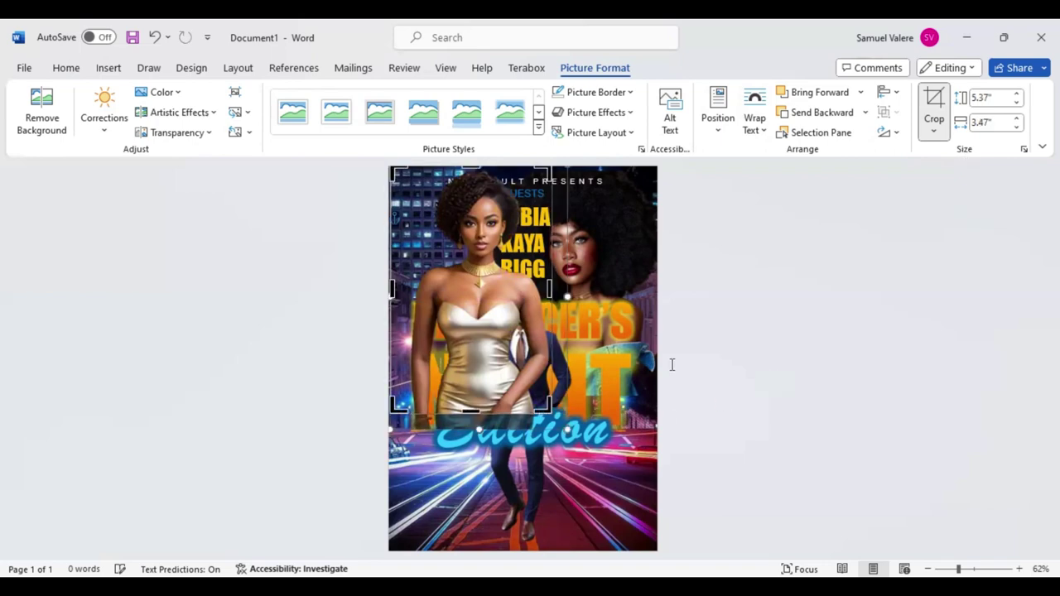
pyautogui.click(717, 299)
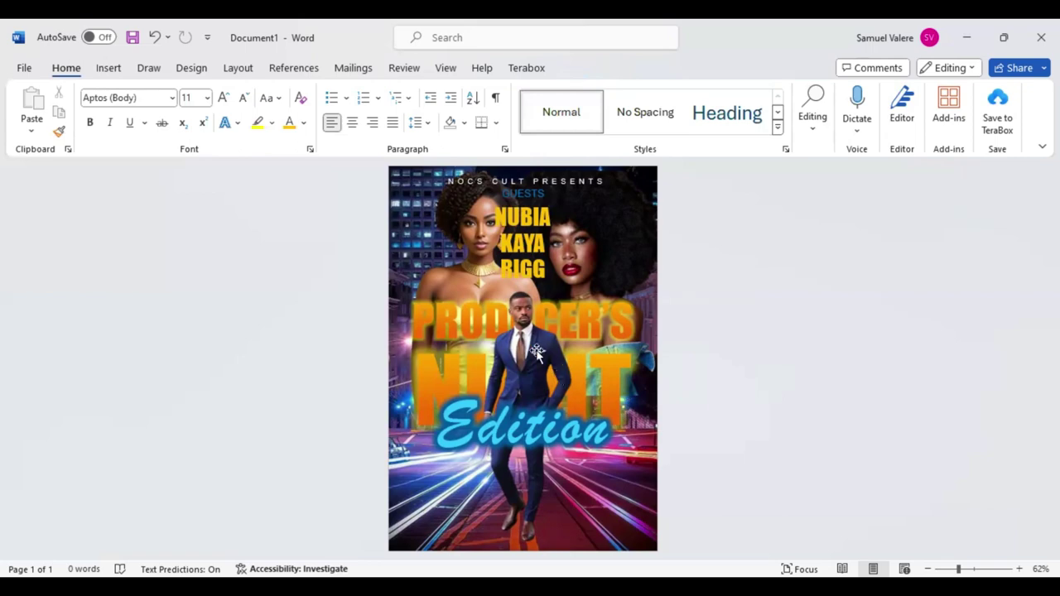
# - Colour the guest name BIGG orange and select NUBIA
pyautogui.click(532, 286)
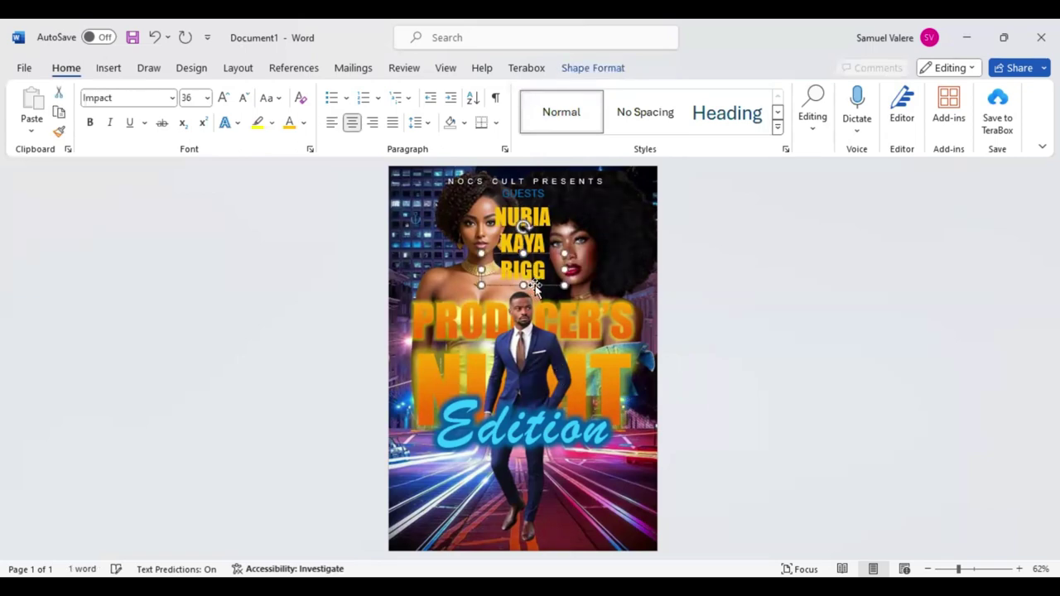
pyautogui.click(537, 249)
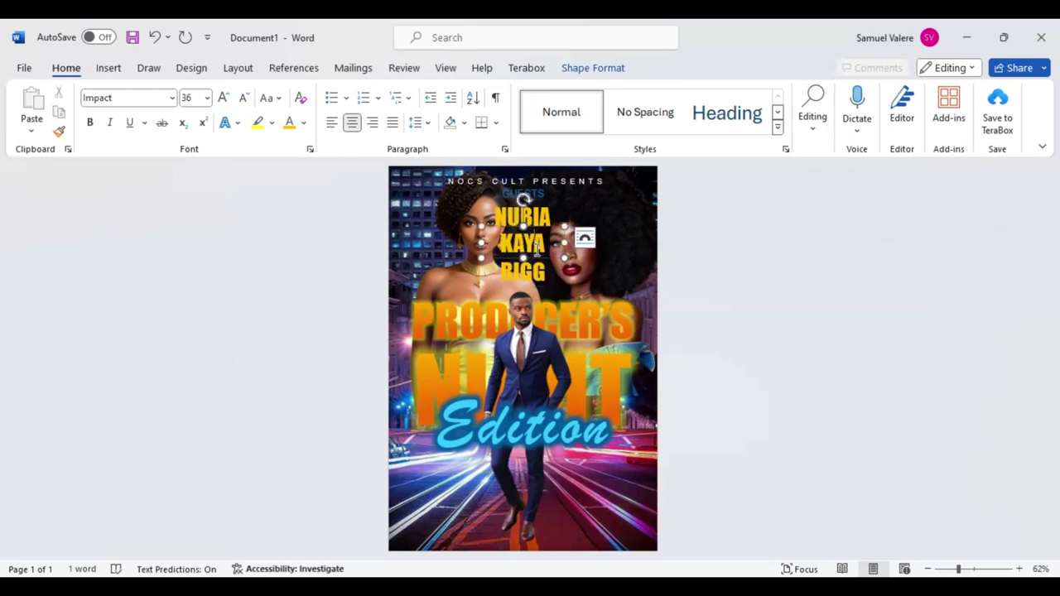
pyautogui.click(534, 263)
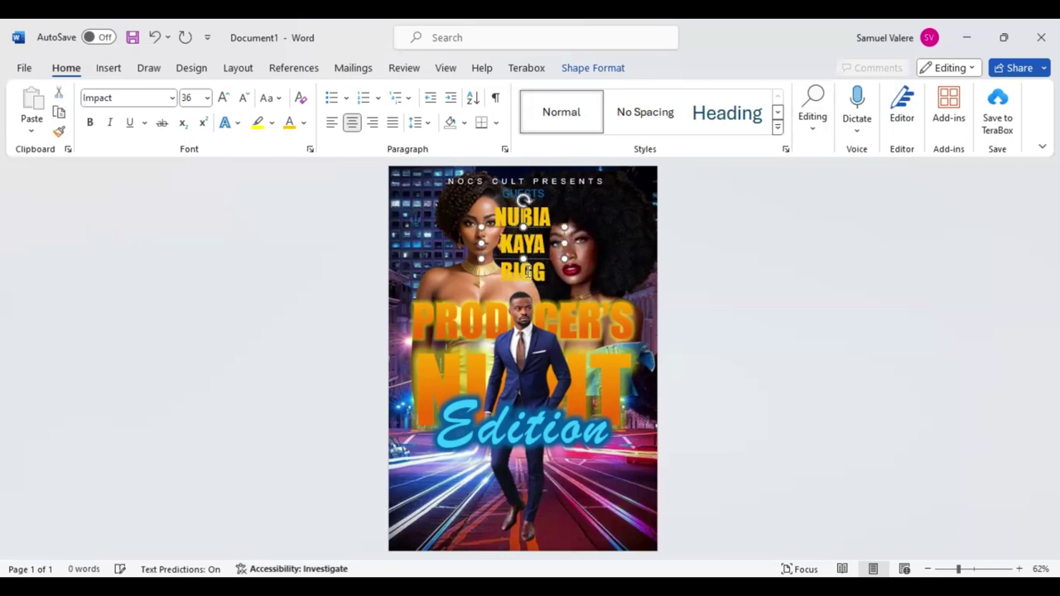
pyautogui.doubleClick(527, 272)
pyautogui.click(639, 245)
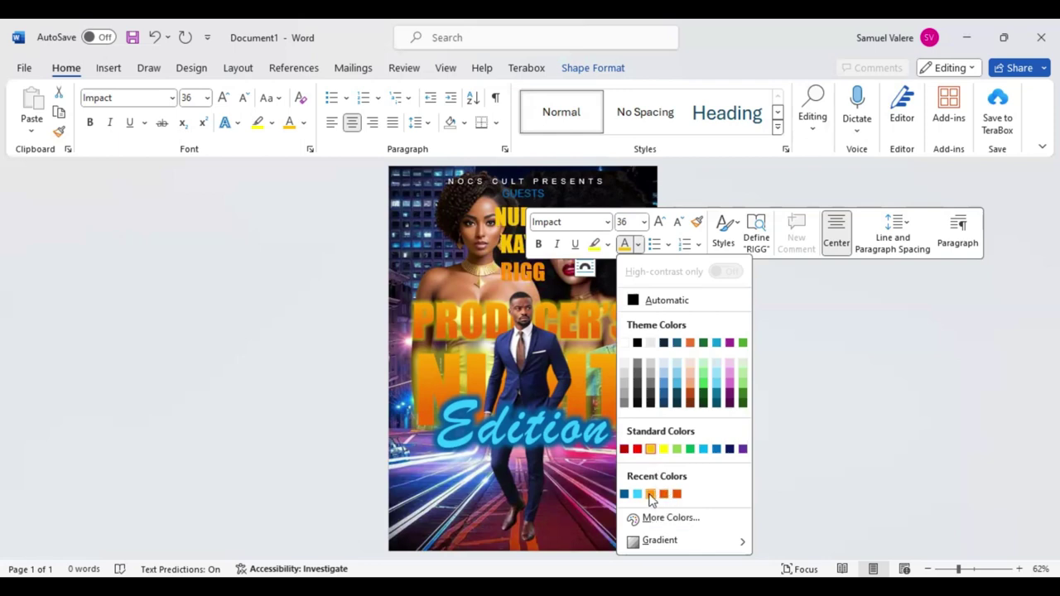
pyautogui.click(650, 495)
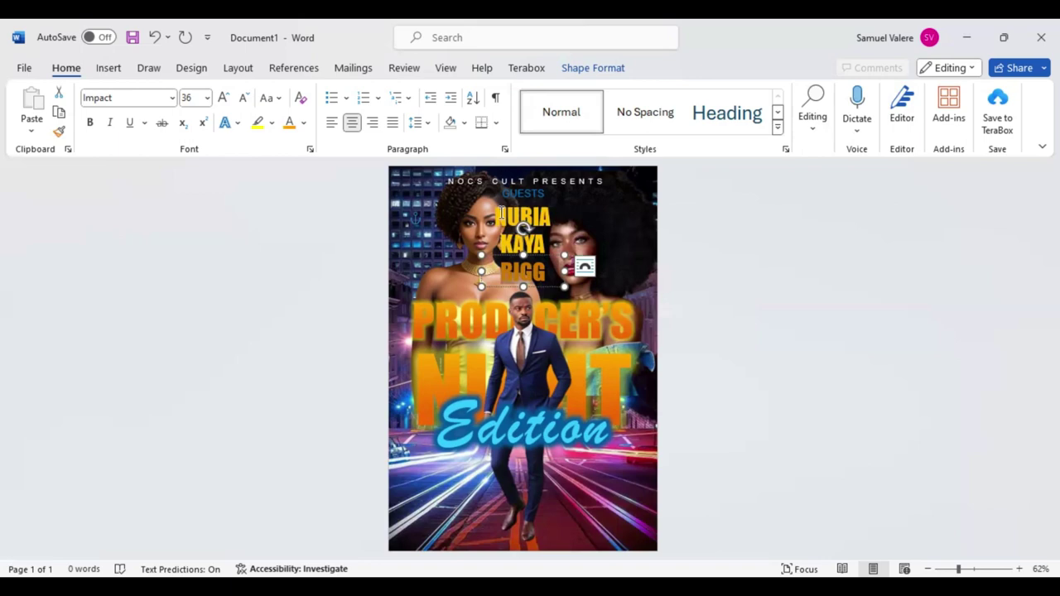
pyautogui.doubleClick(500, 212)
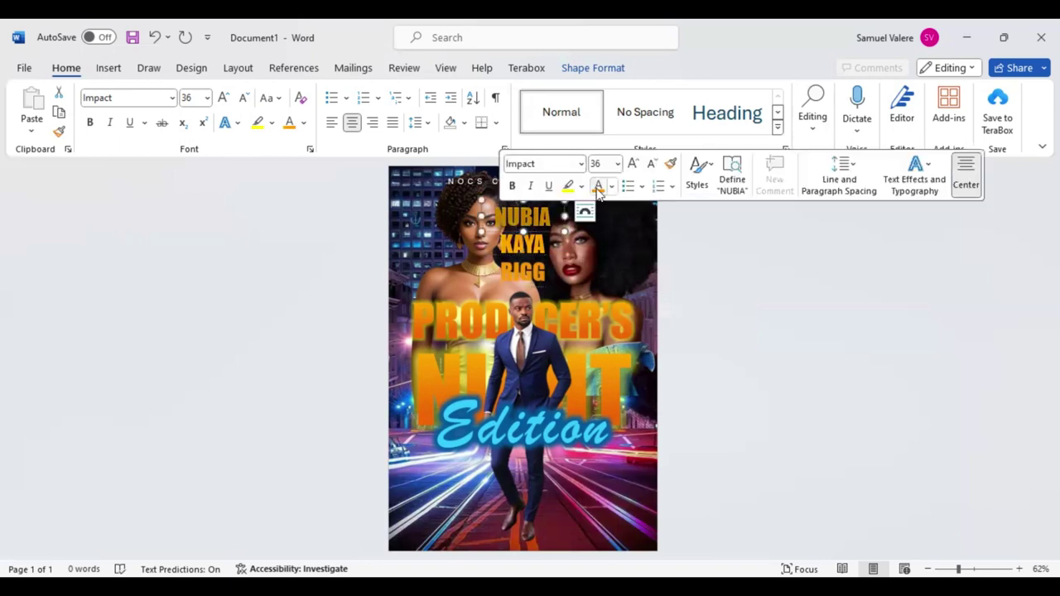
pyautogui.click(762, 369)
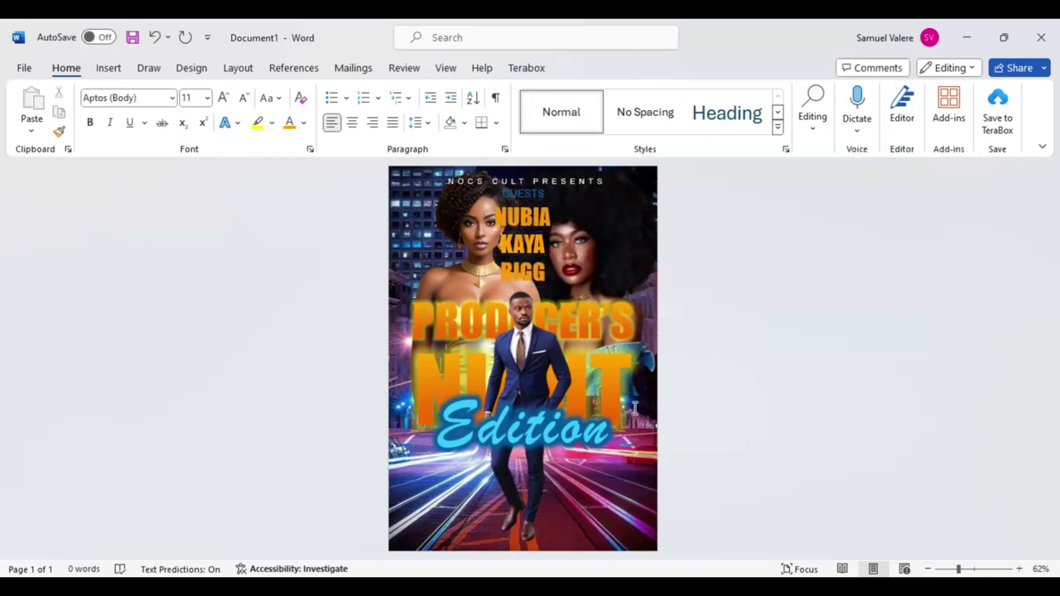
# - Colour the GUESTS heading light blue
pyautogui.click(533, 203)
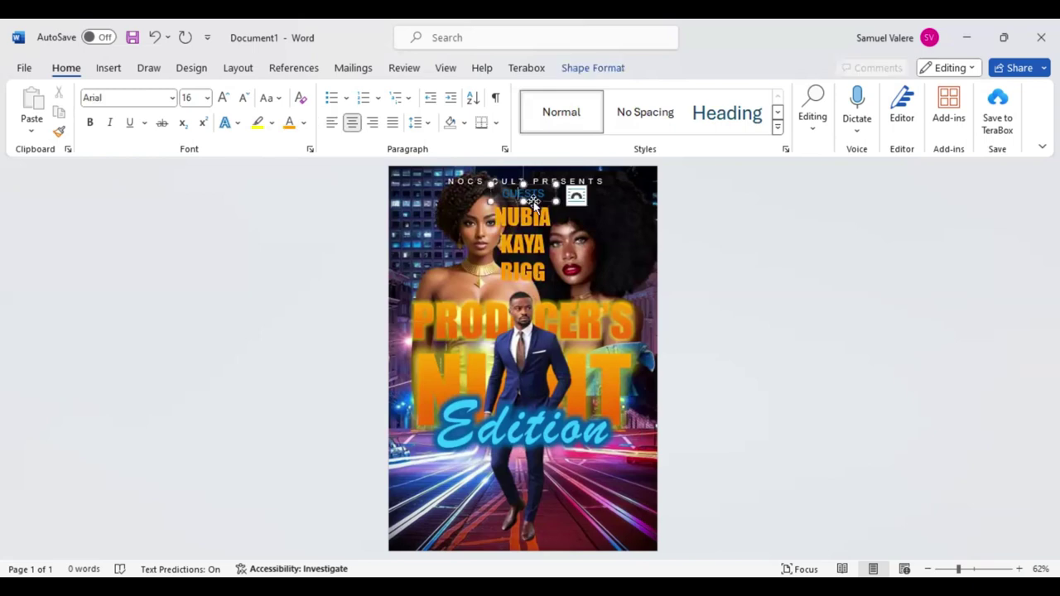
pyautogui.click(528, 196)
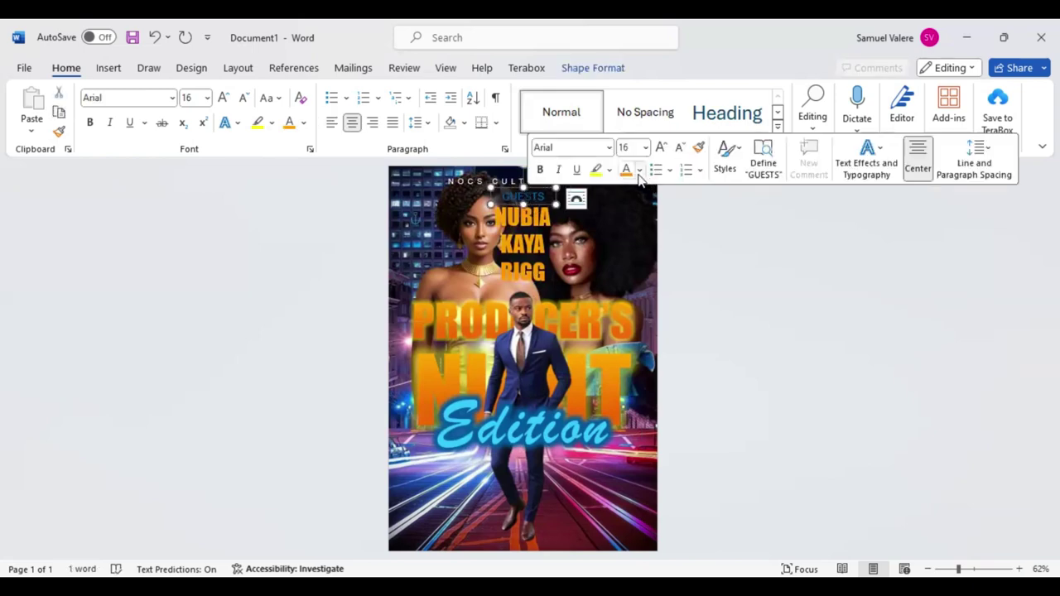
pyautogui.click(639, 170)
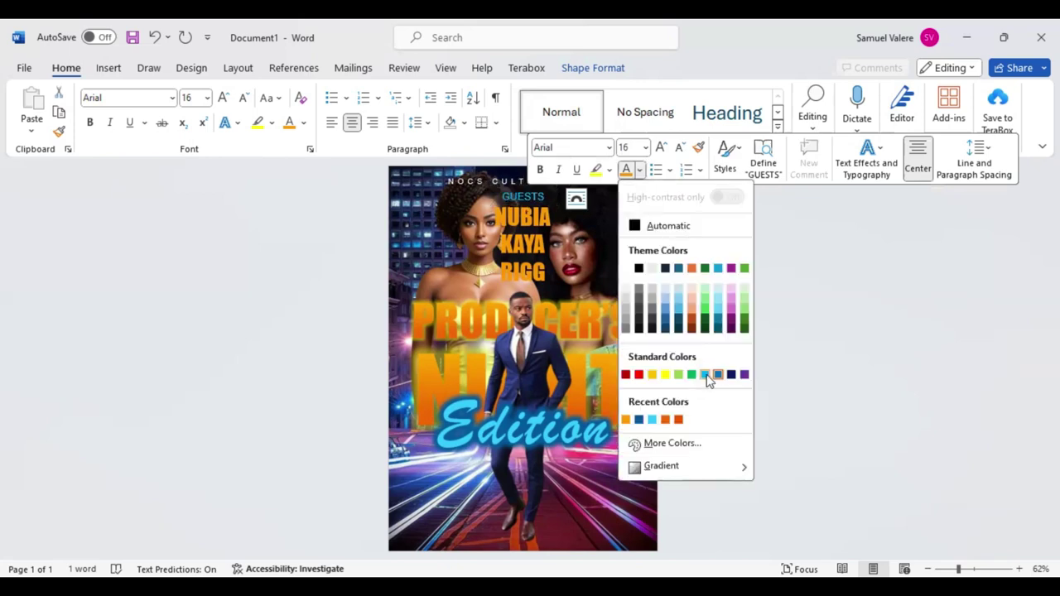
pyautogui.click(588, 436)
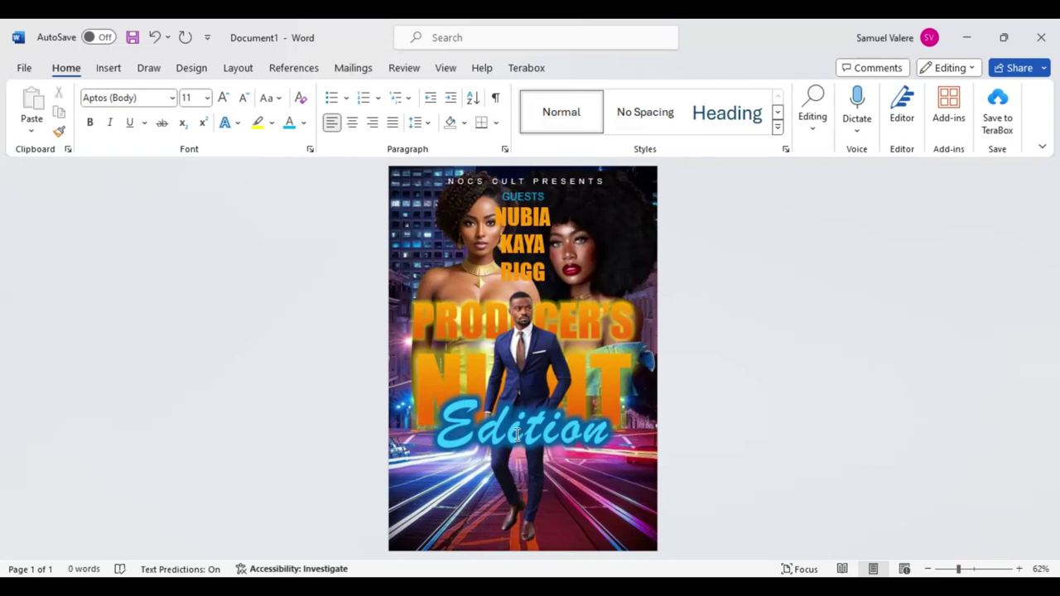
# - Duplicate the PRODUCER'S text box near the bottom and retype it as 'Friday, April'
pyautogui.click(447, 285)
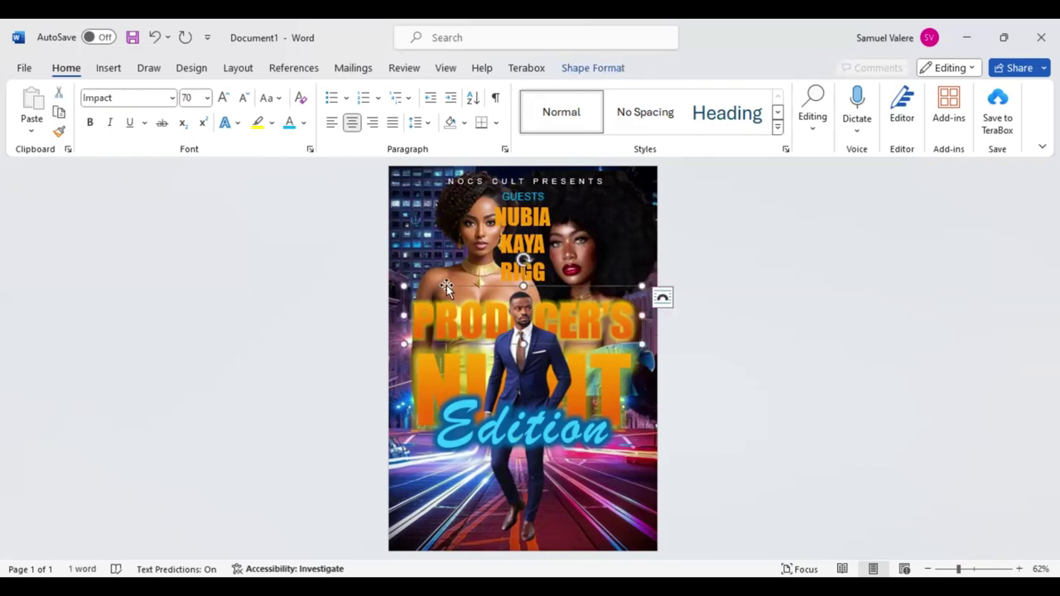
pyautogui.moveTo(447, 284); pyautogui.dragTo(489, 464)
pyautogui.click(520, 485)
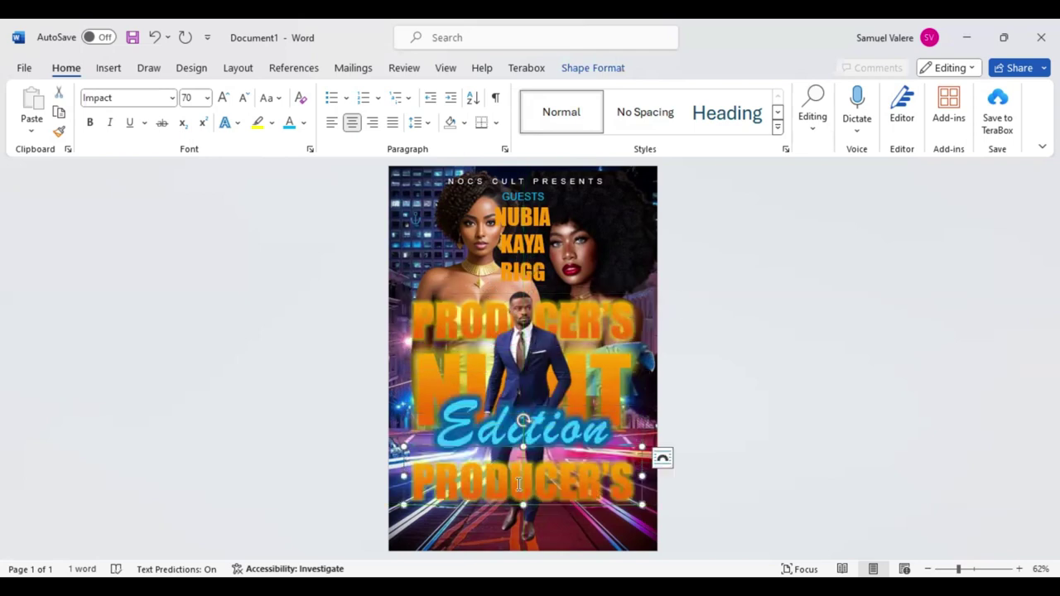
pyautogui.doubleClick(517, 484)
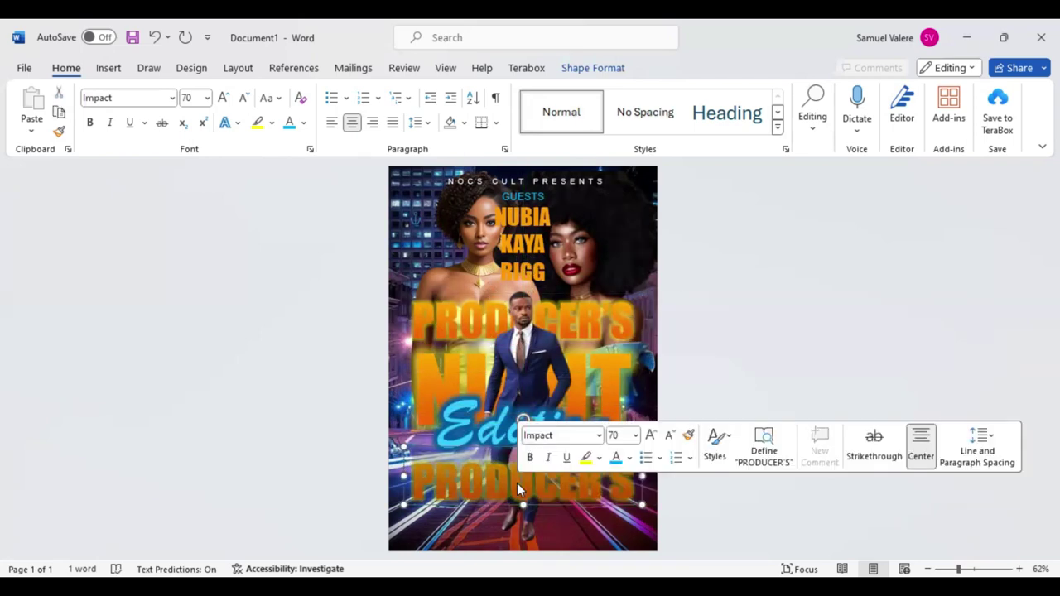
pyautogui.write('fr')
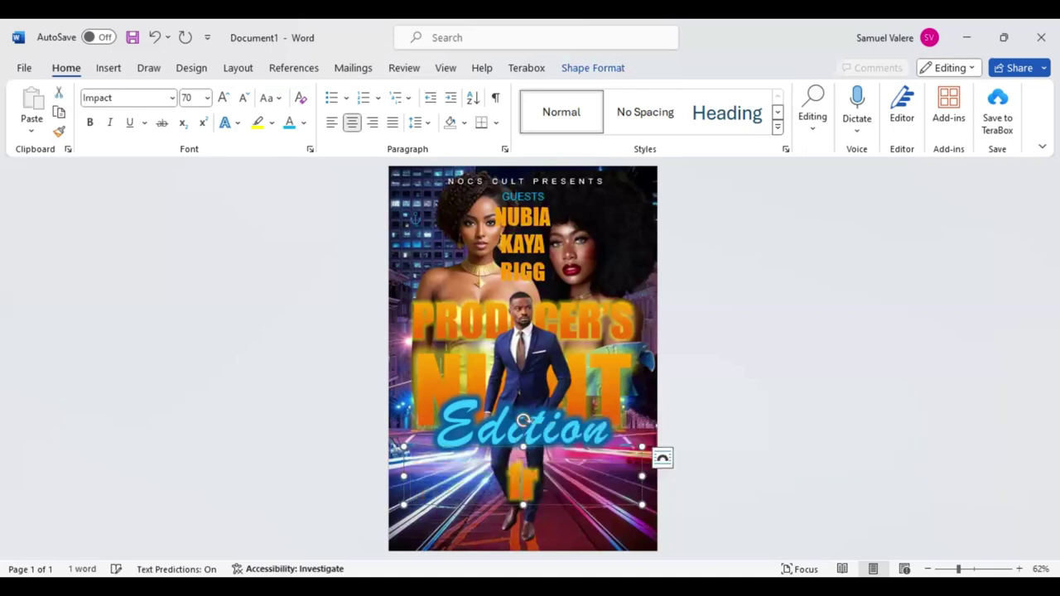
pyautogui.write('fr')
pyautogui.press('BackSpace')
pyautogui.press('BackSpace')
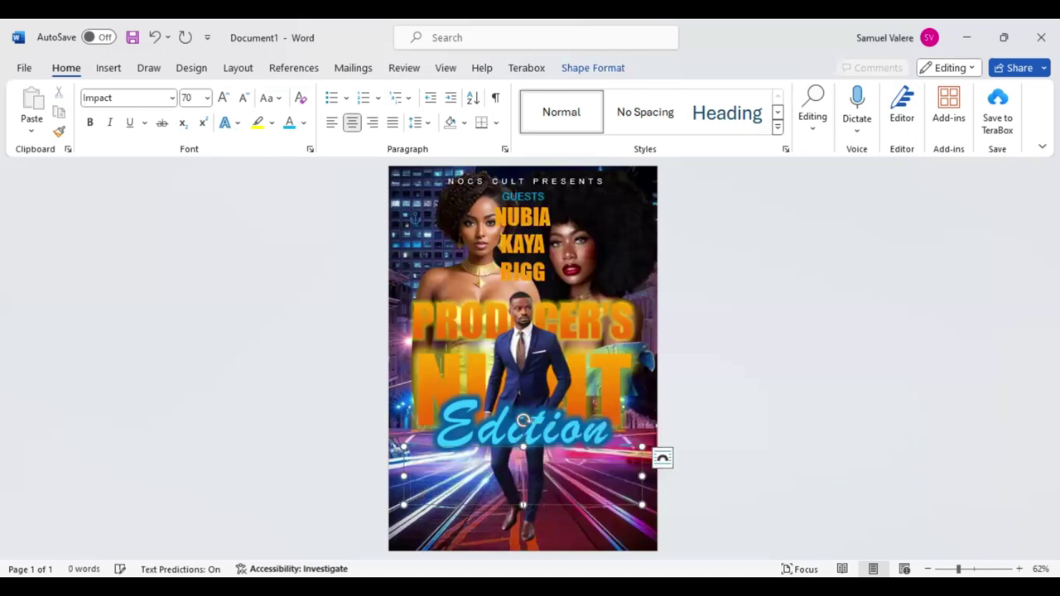
pyautogui.write('Fr')
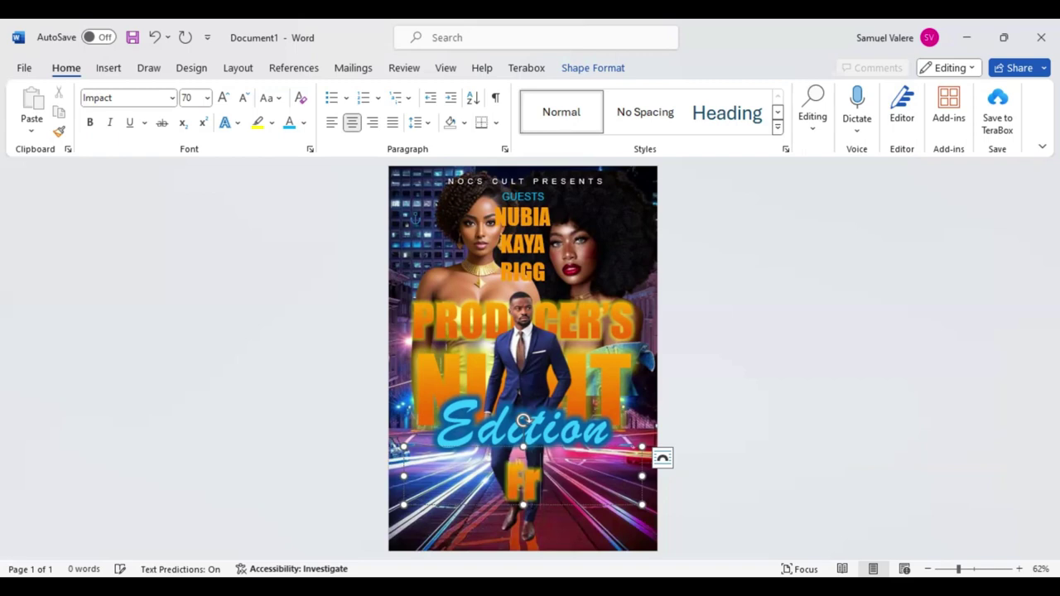
pyautogui.write('iday,')
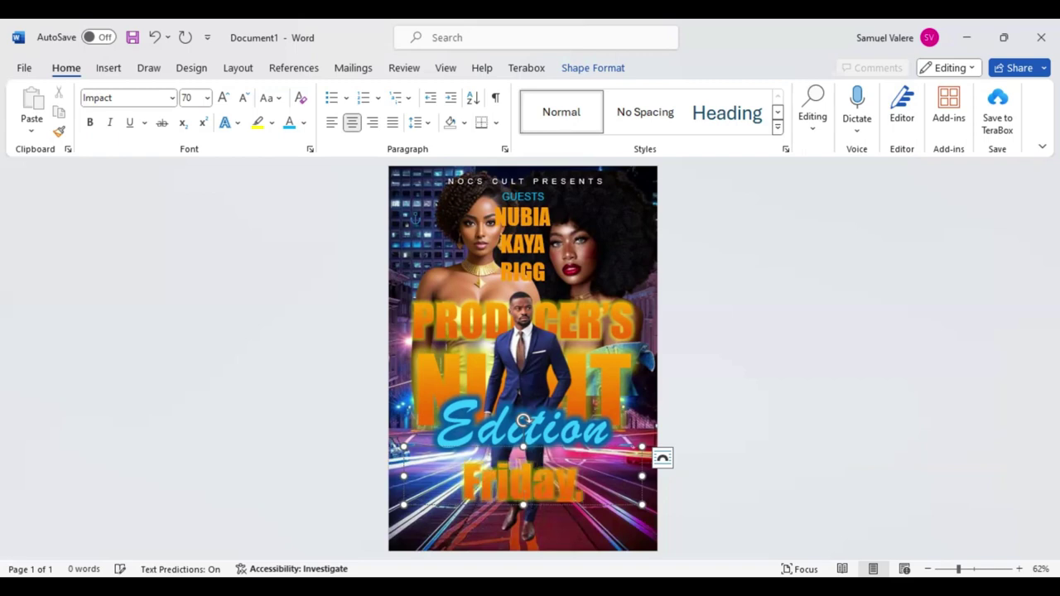
pyautogui.write(' M')
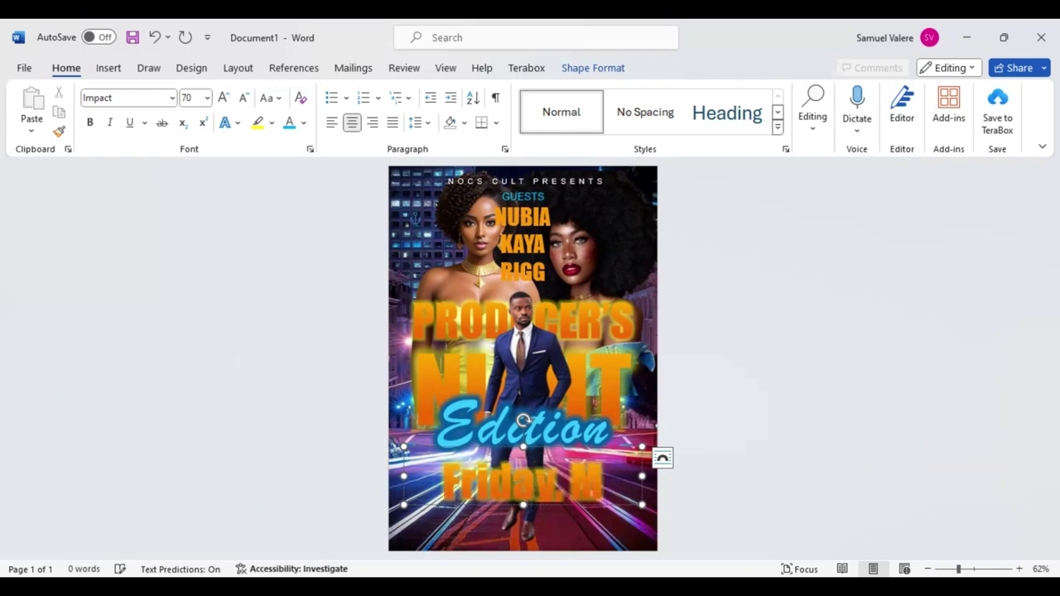
pyautogui.write('ar')
pyautogui.press('BackSpace')
pyautogui.press('BackSpace')
pyautogui.press('BackSpace')
pyautogui.write('Ap')
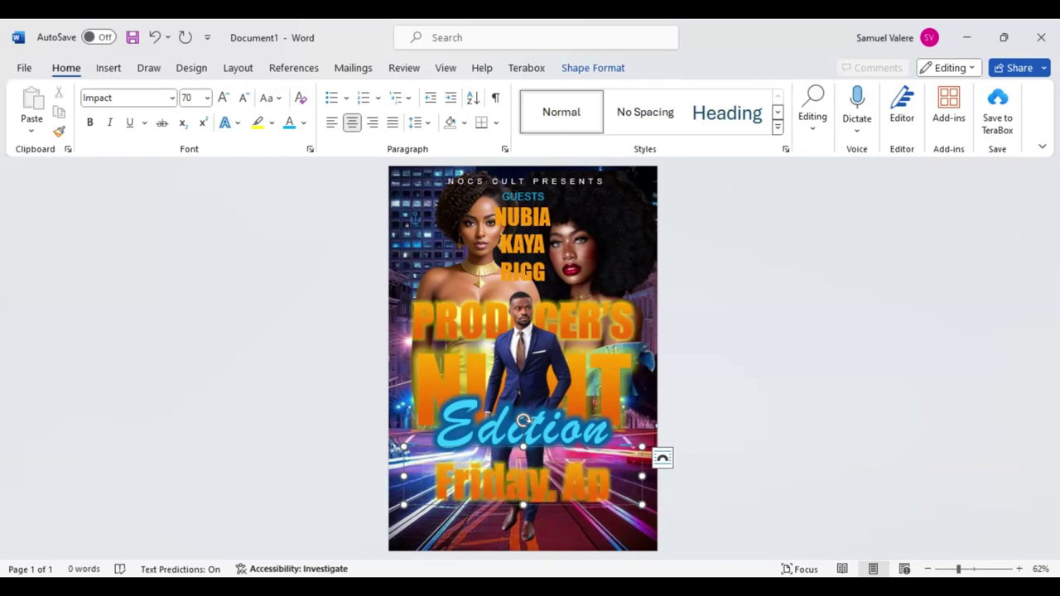
pyautogui.write('ril')
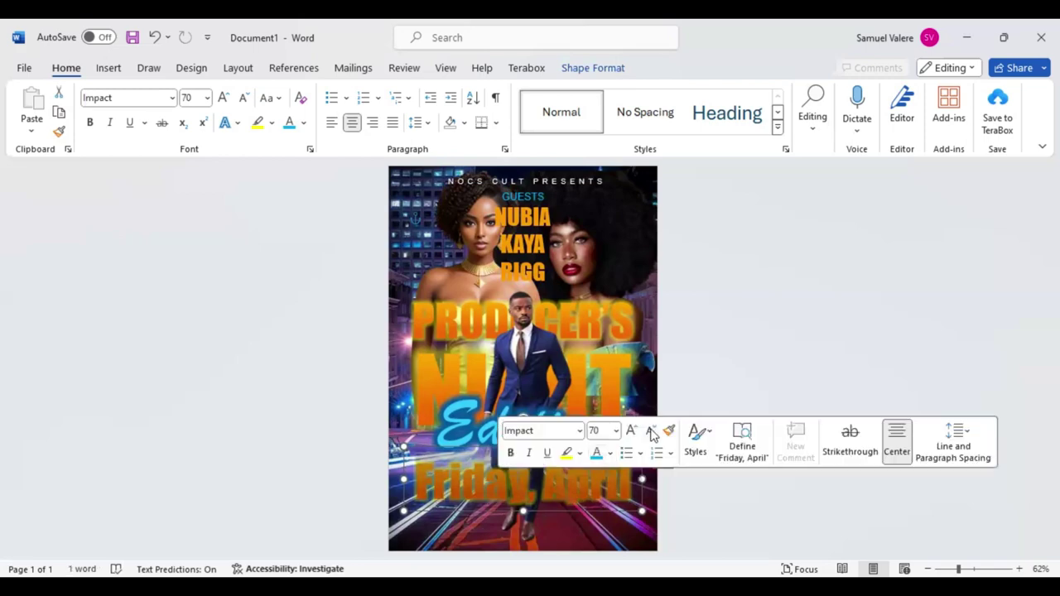
# - Shrink the date to 36 pt and complete it as 'Friday, April 26'
pyautogui.click(651, 430)
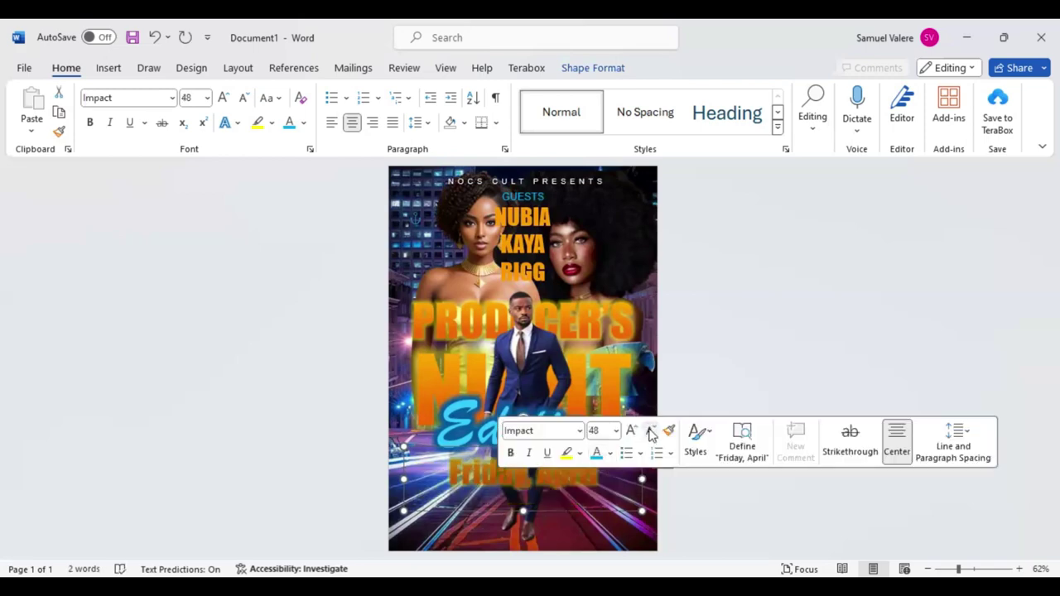
pyautogui.click(651, 430)
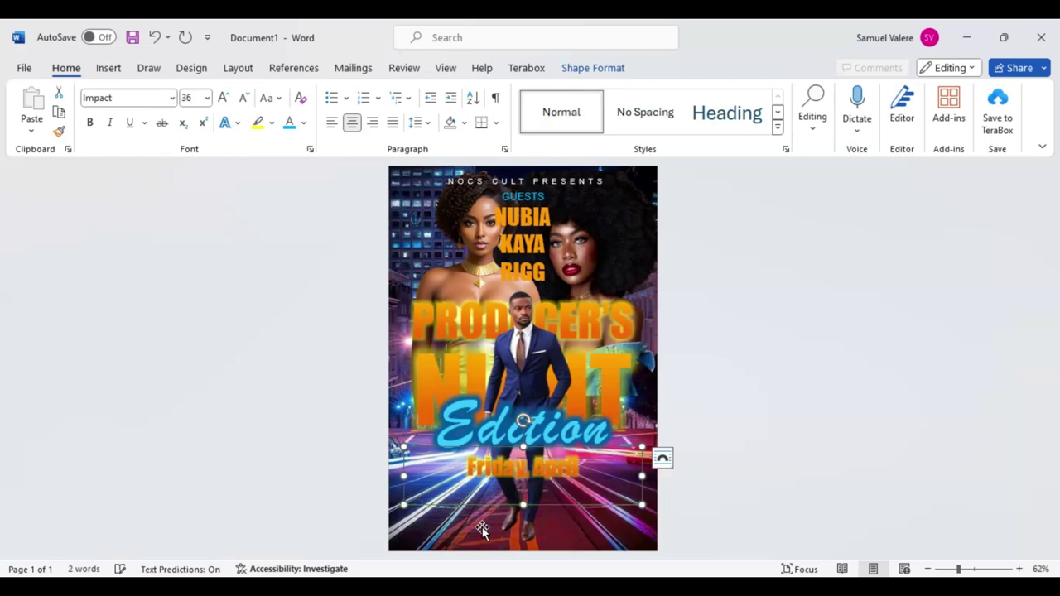
pyautogui.press('BackSpace')
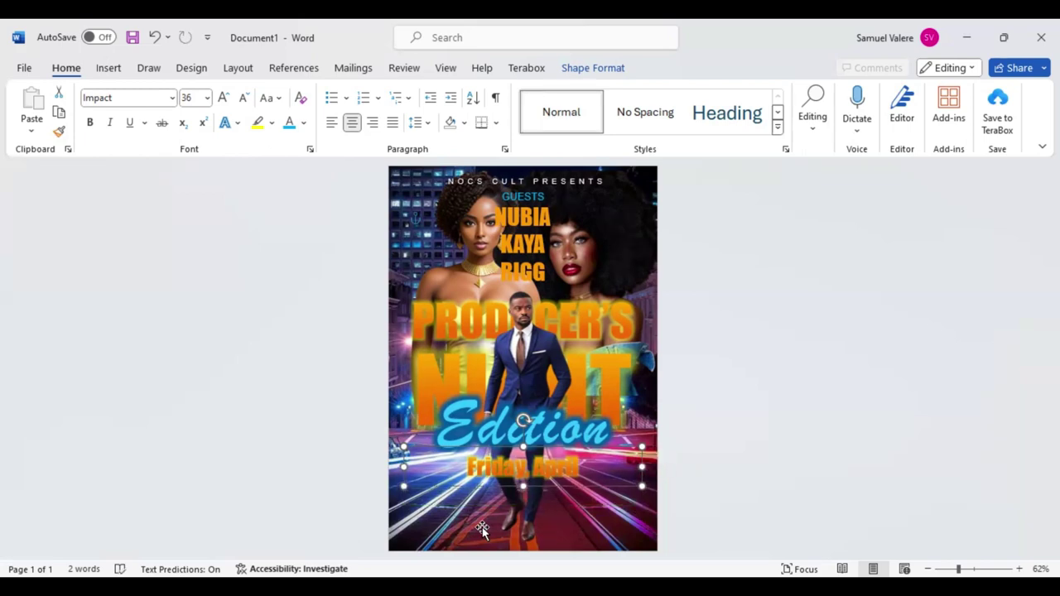
pyautogui.press('BackSpace')
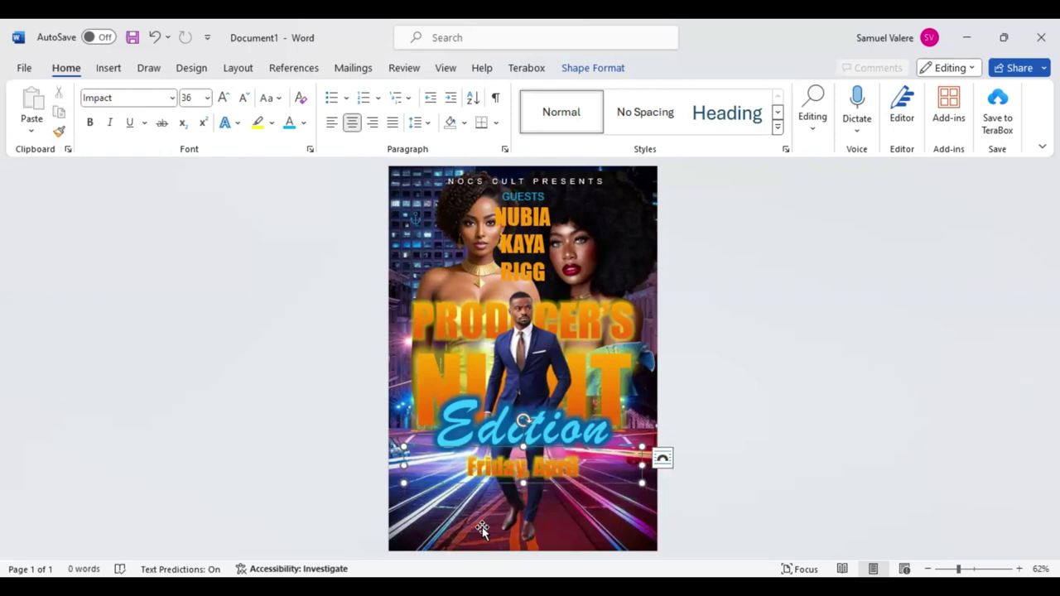
pyautogui.write('2')
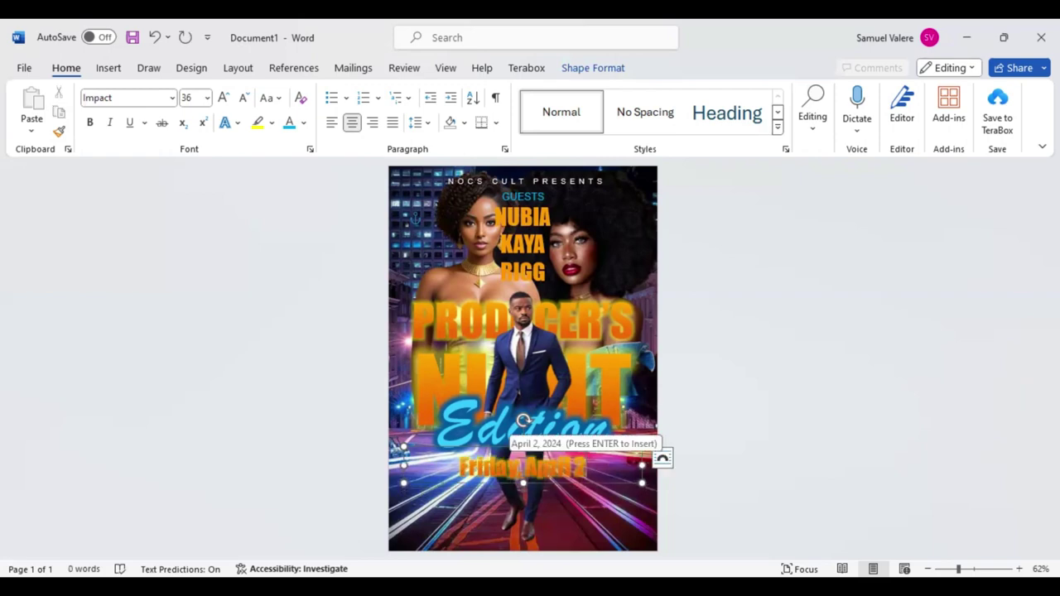
pyautogui.write('6')
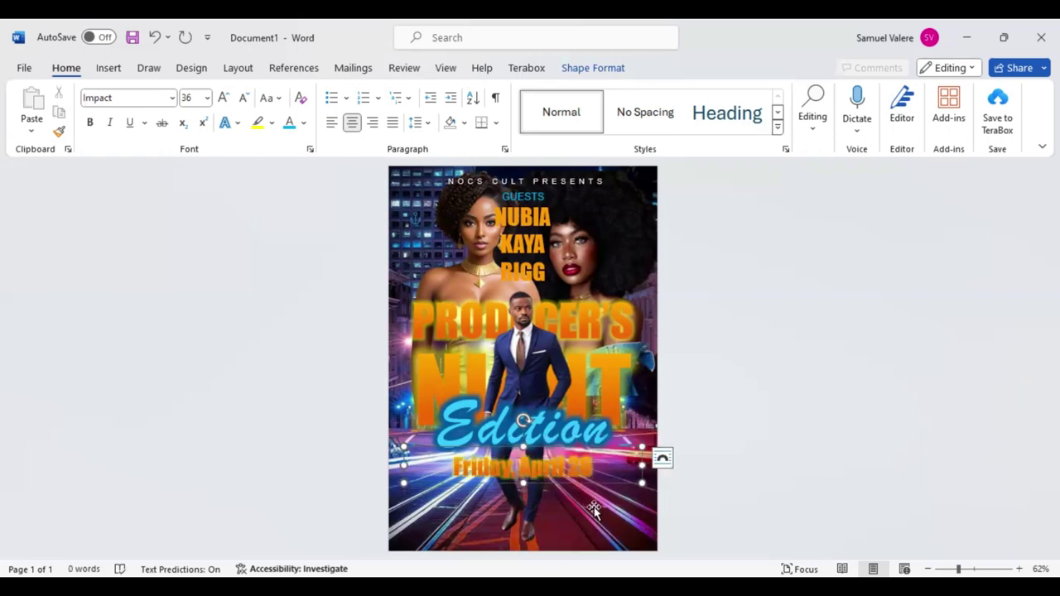
pyautogui.moveTo(671, 432)
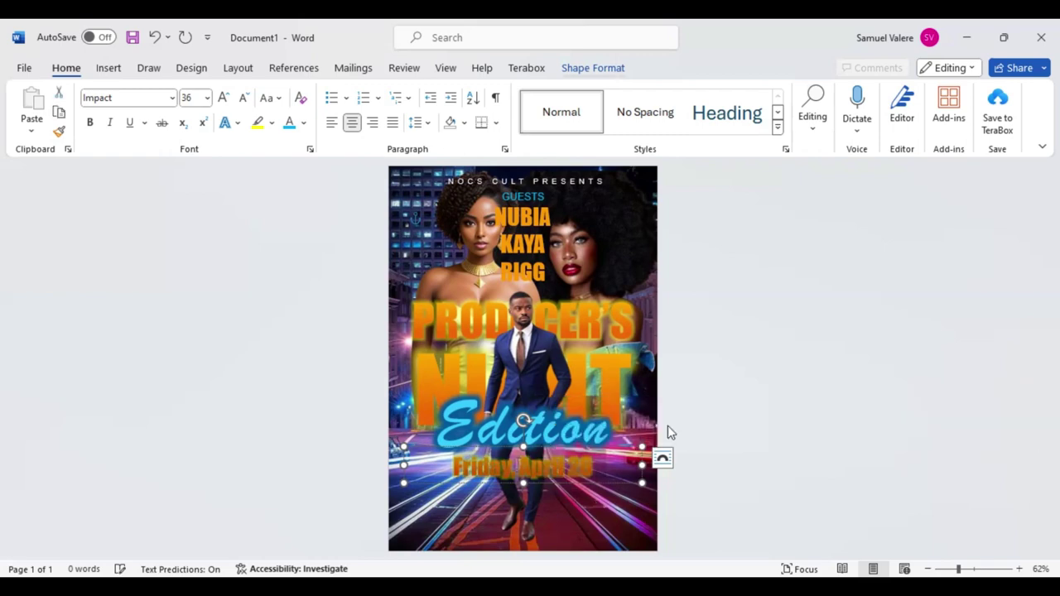
# - Give the Friday, April 26 text a black fill and an orange glow text effect
pyautogui.click(482, 92)
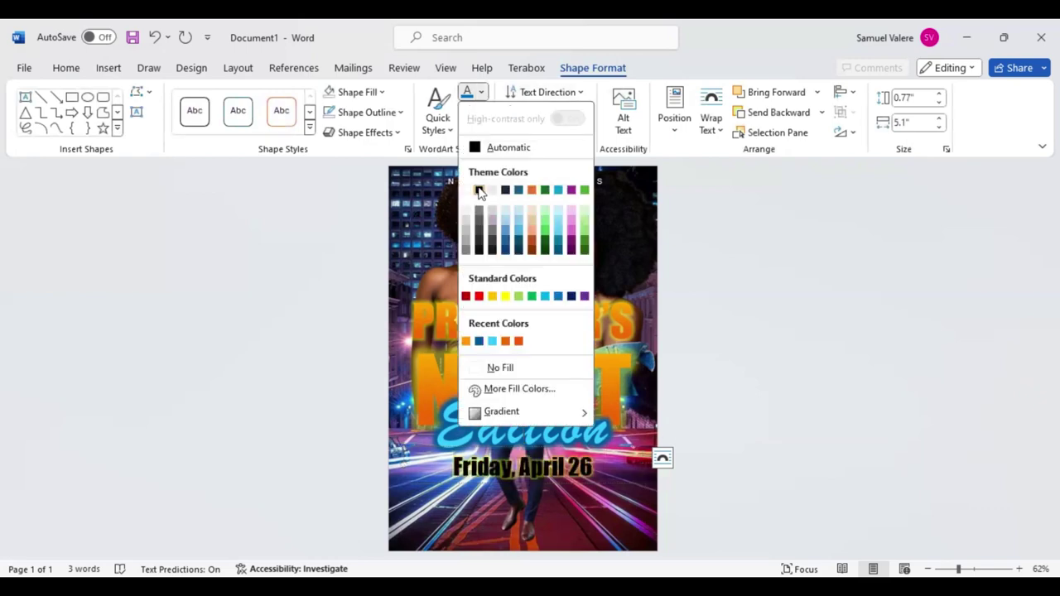
pyautogui.click(480, 192)
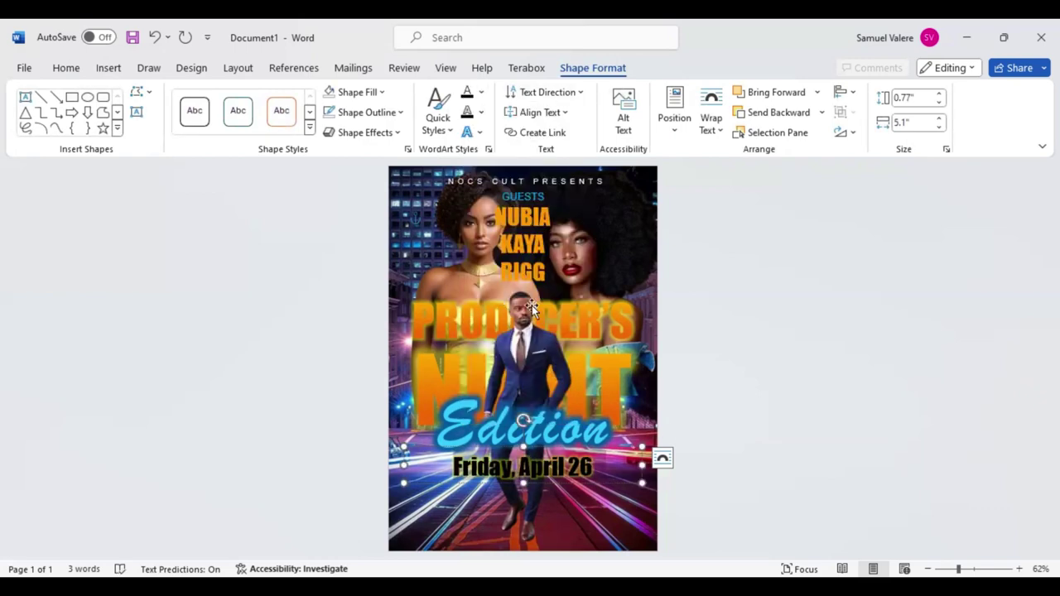
pyautogui.click(469, 132)
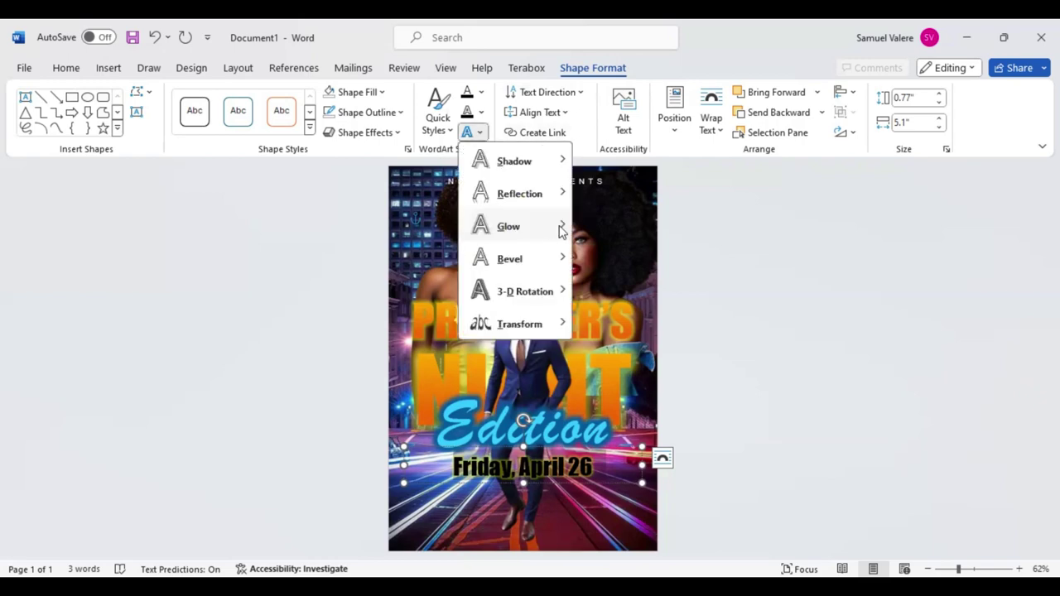
pyautogui.moveTo(560, 226)
pyautogui.moveTo(701, 452)
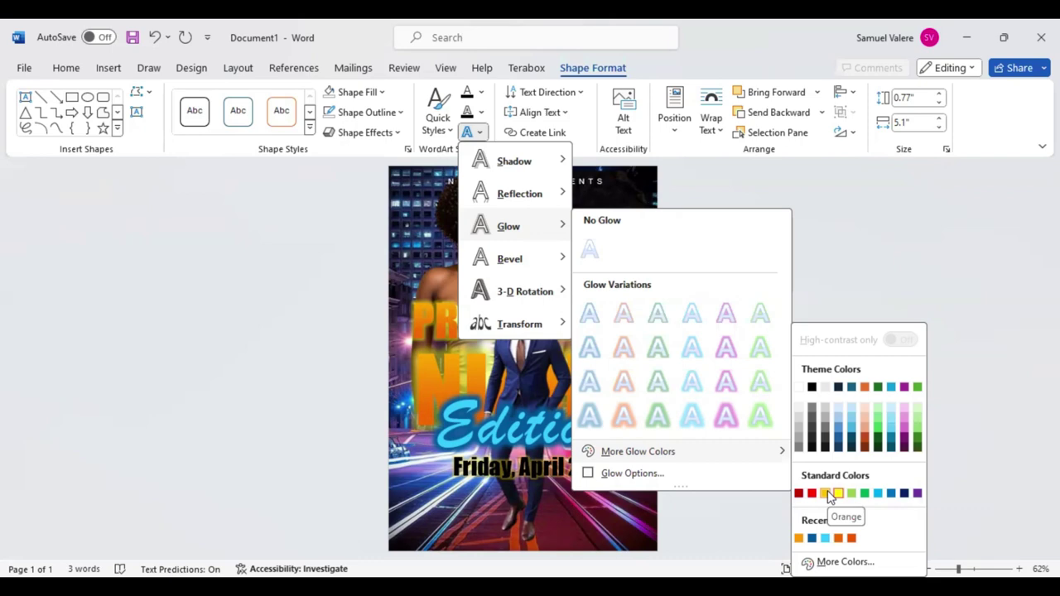
pyautogui.click(827, 491)
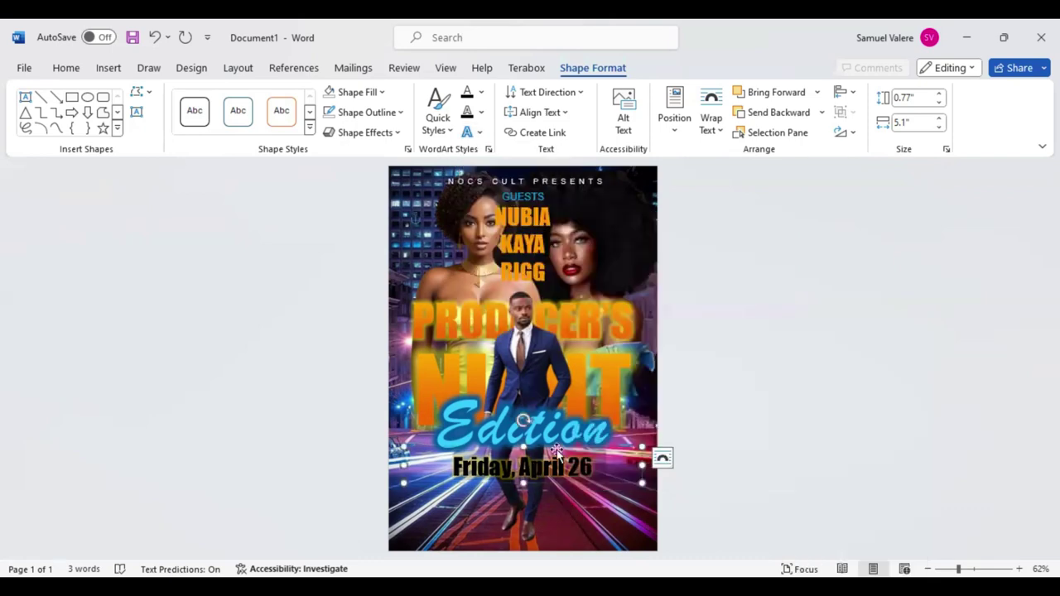
# - Change the date to UPPERCASE
pyautogui.click(67, 68)
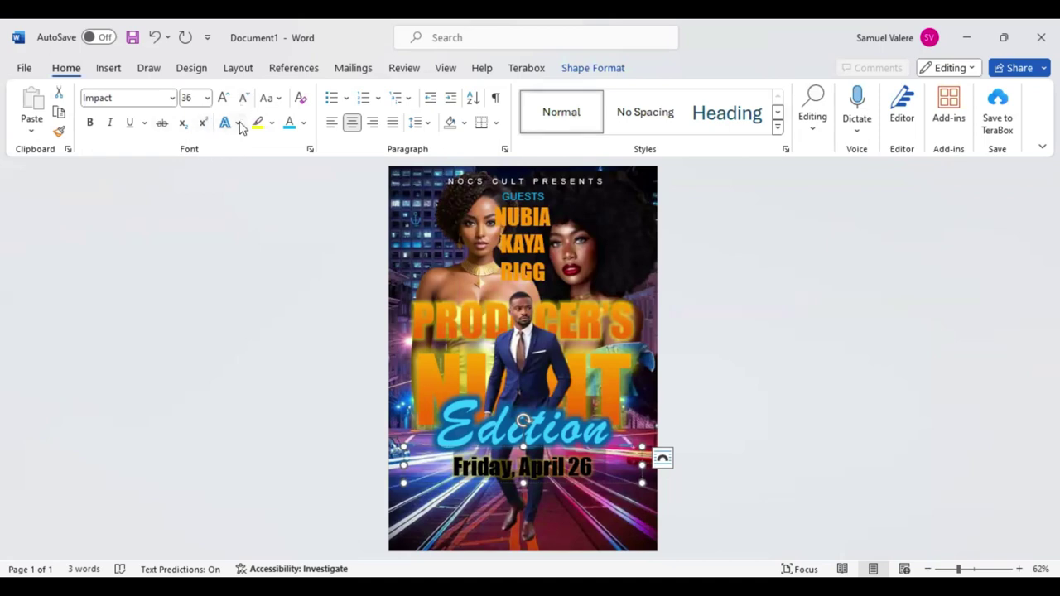
pyautogui.click(280, 100)
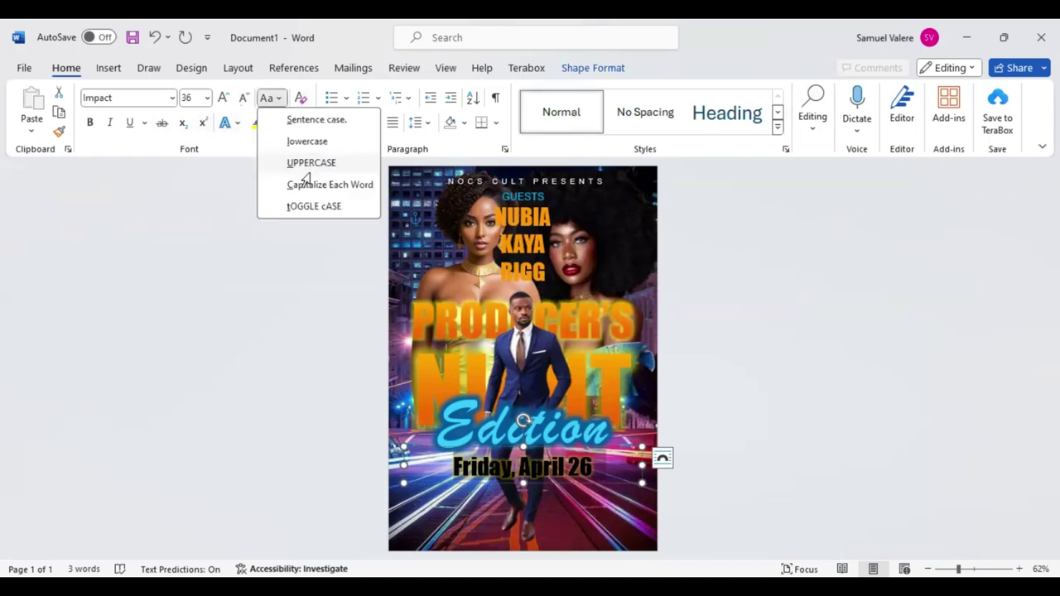
pyautogui.click(304, 164)
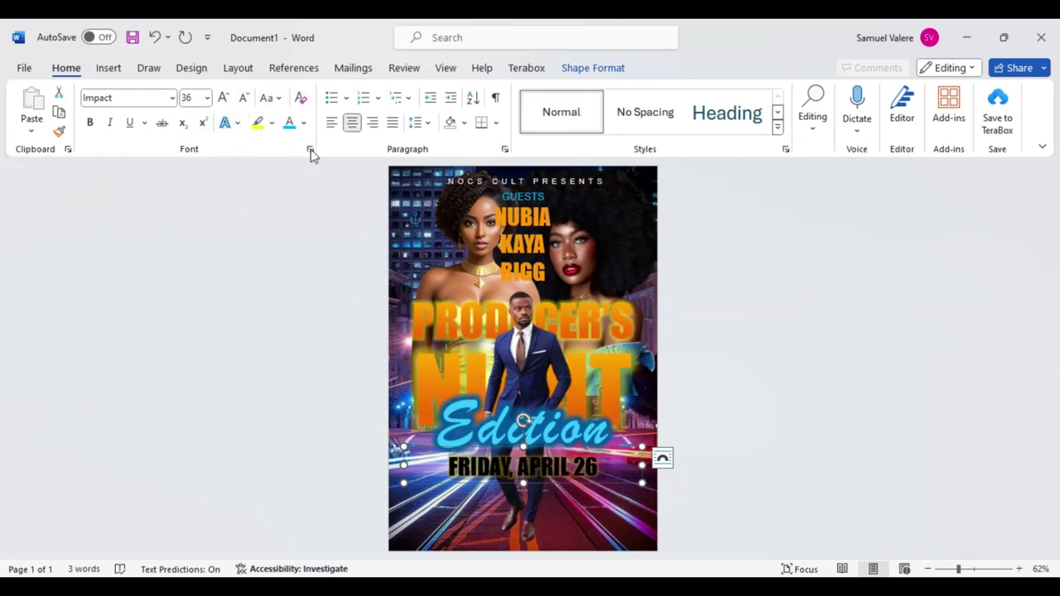
# - Expand the date's character spacing by 5 pt
pyautogui.click(308, 149)
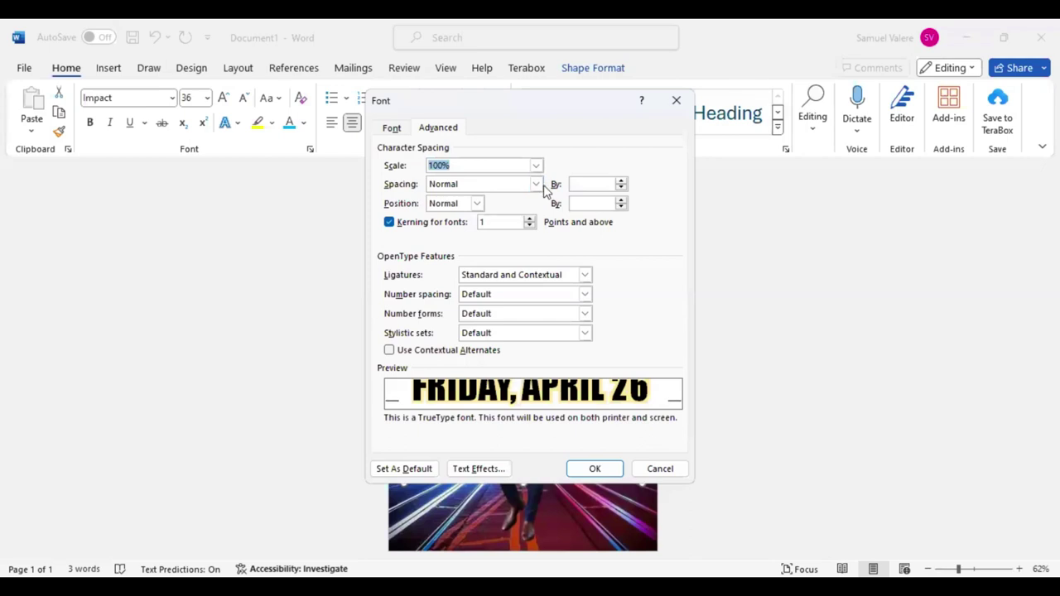
pyautogui.click(536, 184)
pyautogui.click(492, 208)
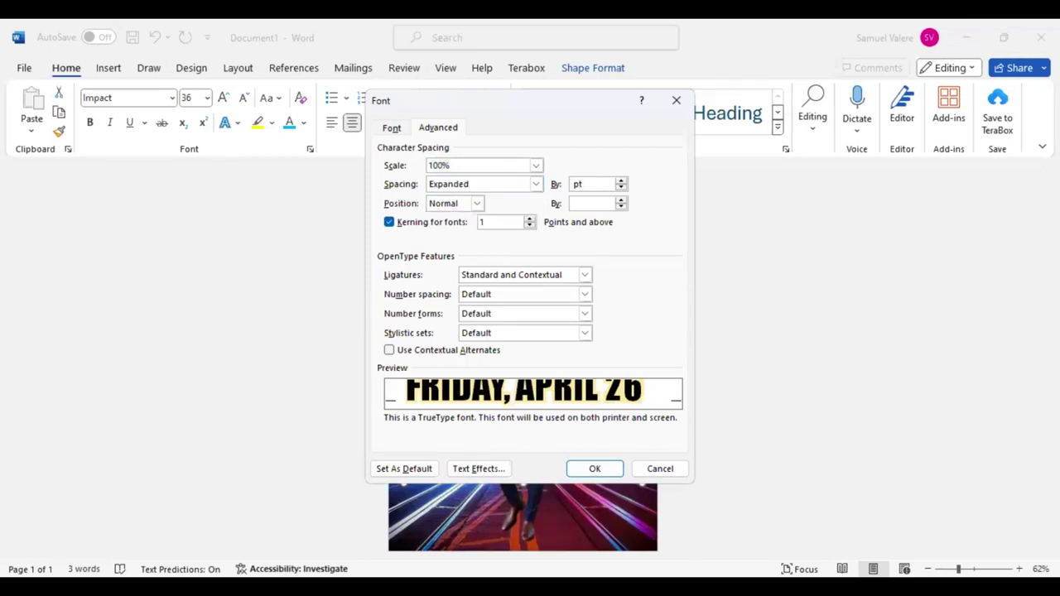
pyautogui.write('5')
pyautogui.press('Return')
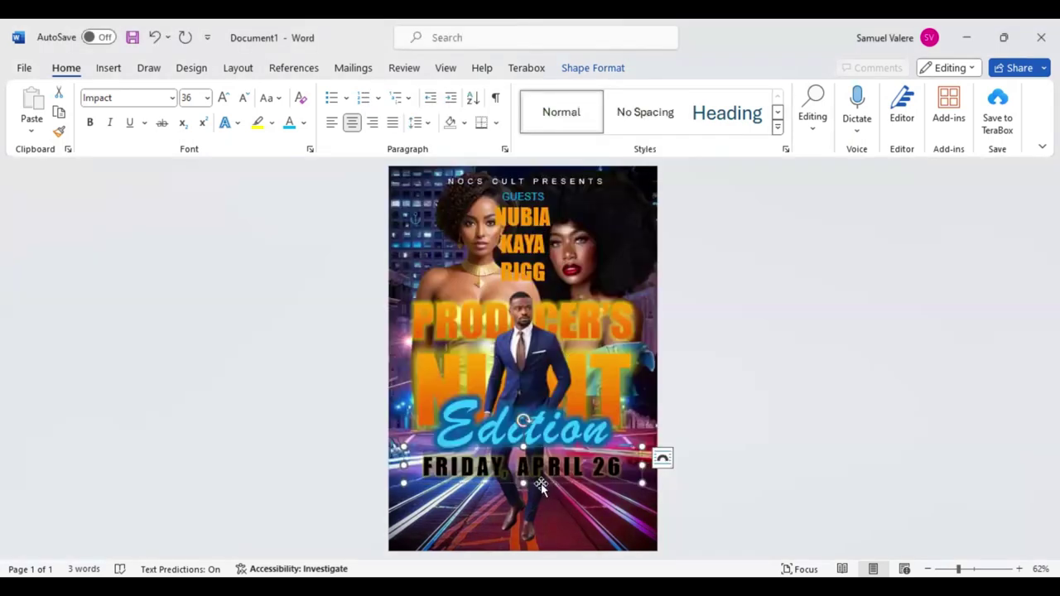
# - Centre the date box on the page and set its glow to custom golden #FCB70C
pyautogui.moveTo(540, 489); pyautogui.dragTo(541, 485)
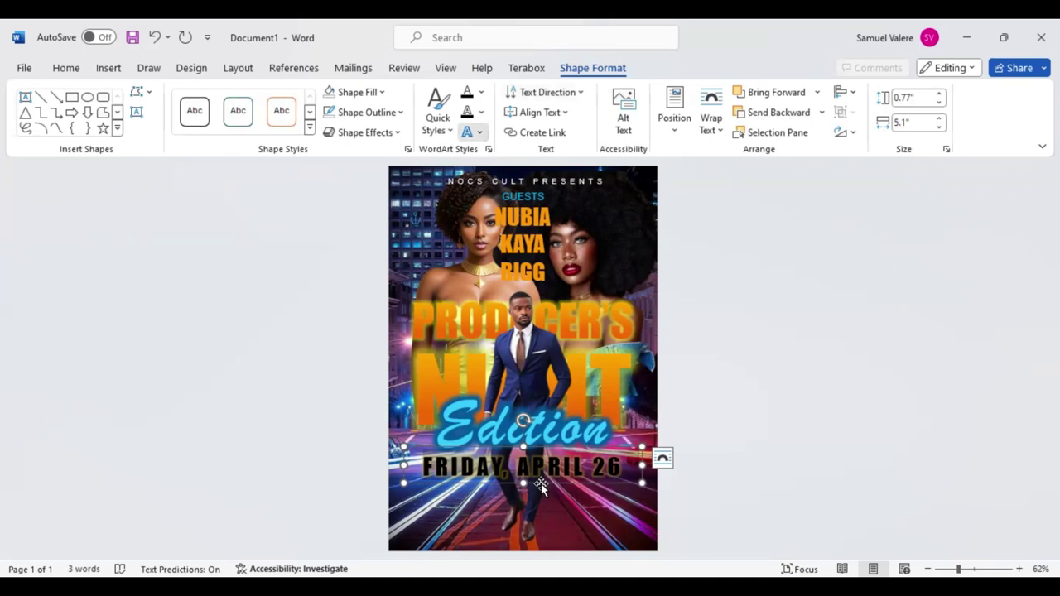
pyautogui.click(473, 133)
pyautogui.moveTo(535, 263)
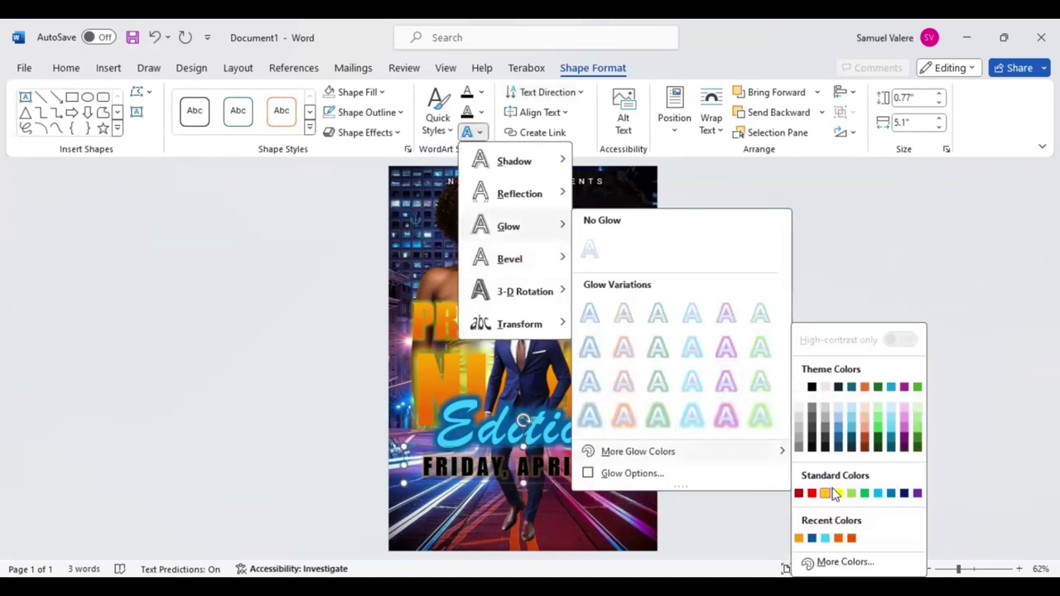
pyautogui.click(843, 562)
pyautogui.moveTo(571, 267); pyautogui.dragTo(570, 266)
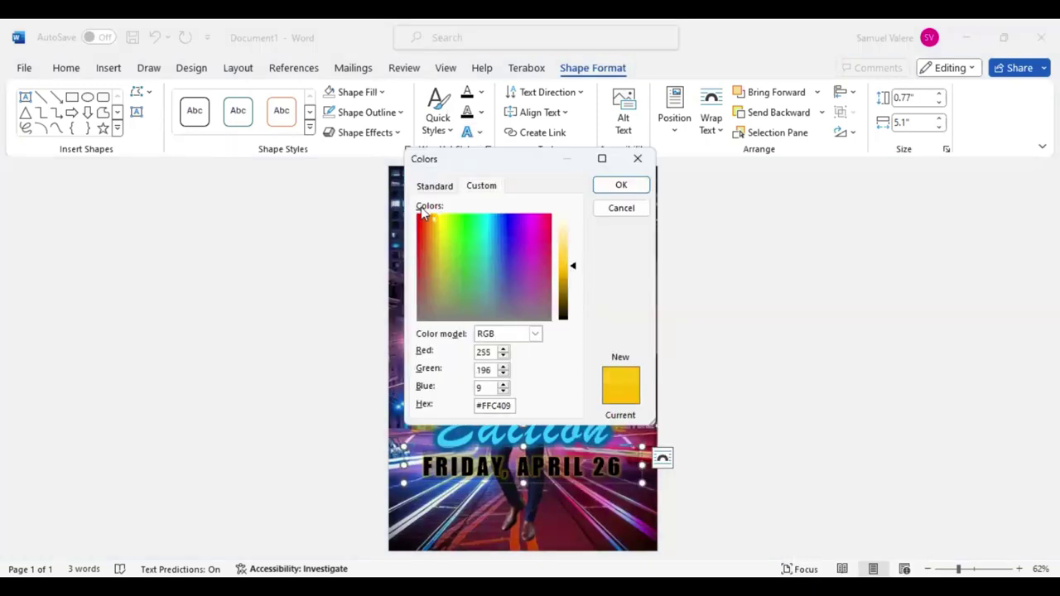
pyautogui.click(432, 216)
pyautogui.moveTo(434, 220); pyautogui.dragTo(432, 219)
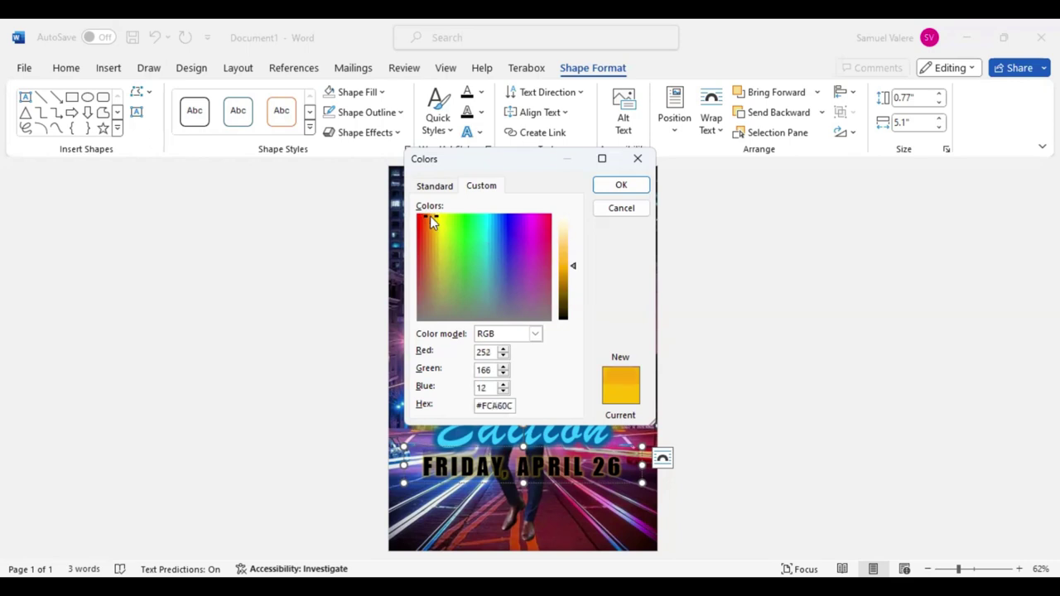
pyautogui.click(622, 187)
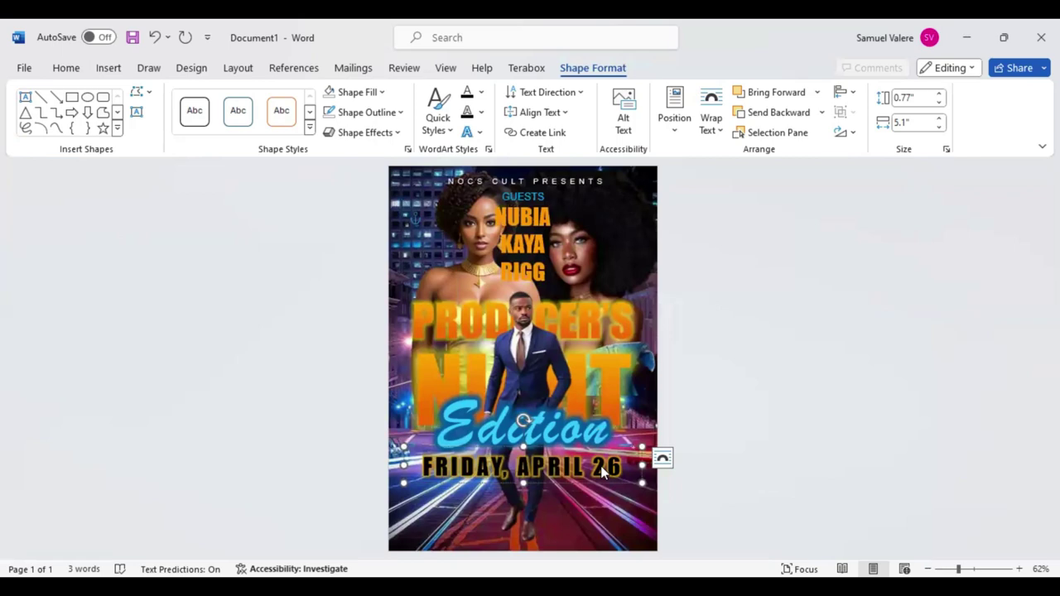
# - Give the word NIGHT a recent orange glow
pyautogui.press('Tab')
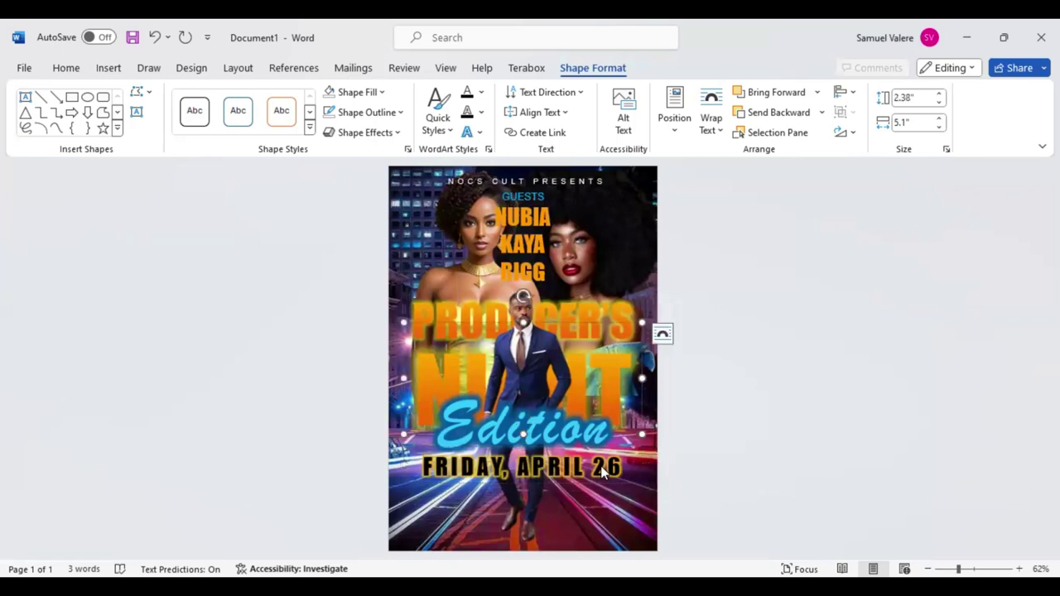
pyautogui.doubleClick(523, 373)
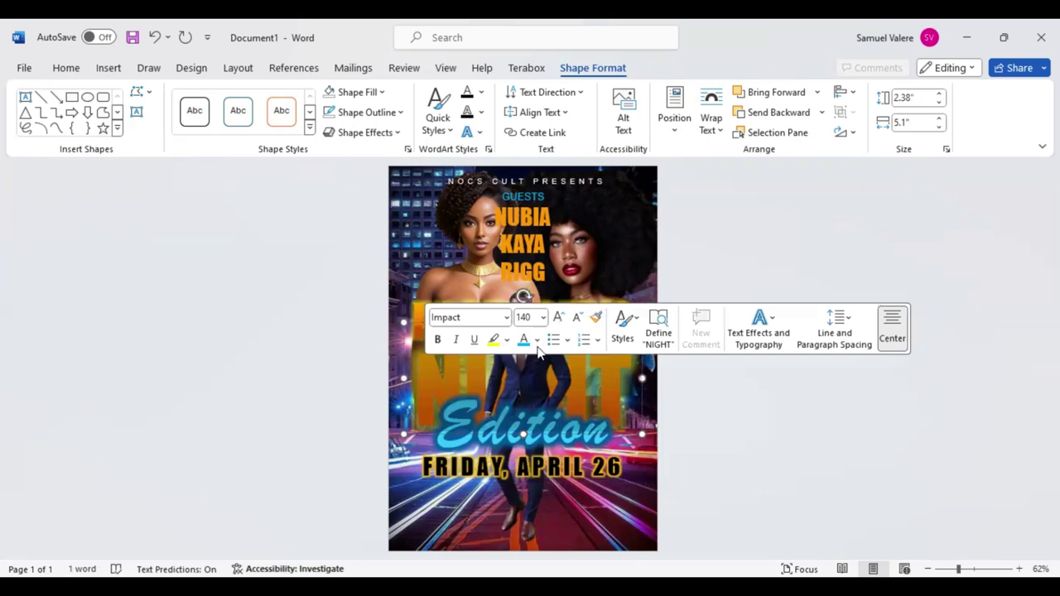
pyautogui.click(480, 132)
pyautogui.moveTo(551, 228)
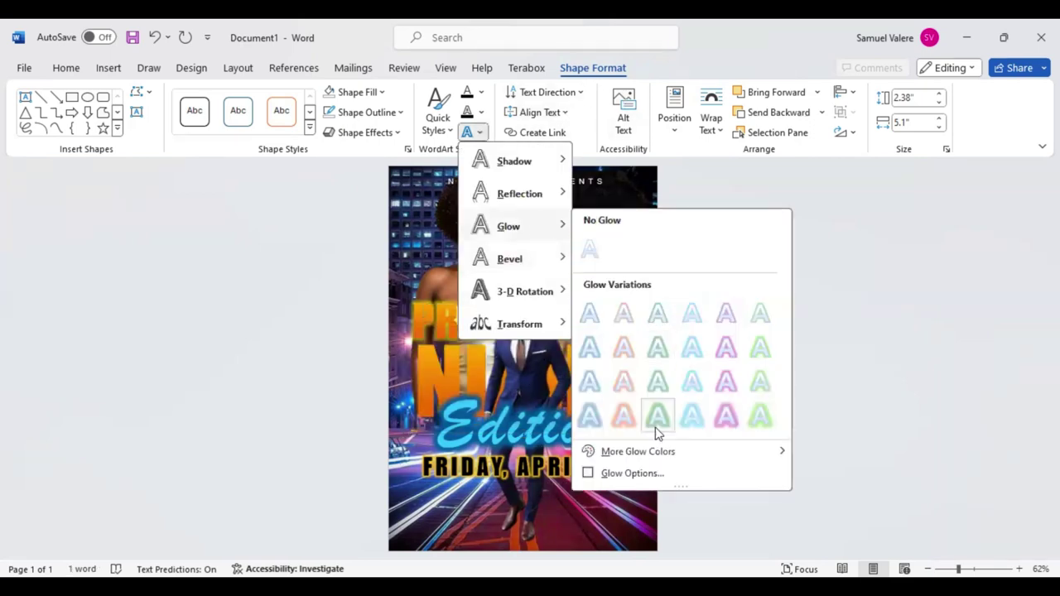
pyautogui.moveTo(668, 451)
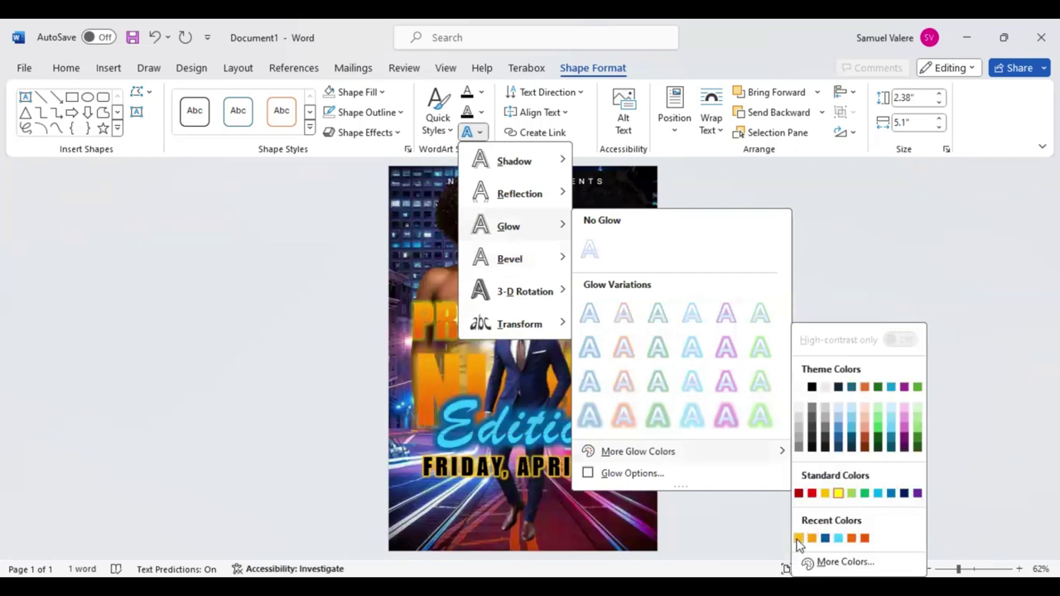
pyautogui.click(578, 308)
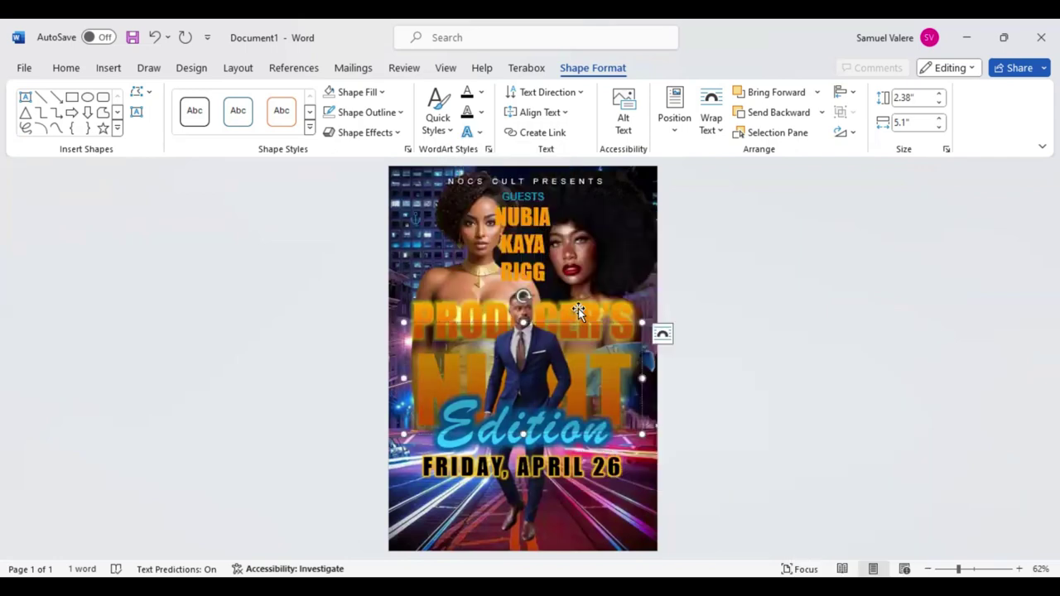
# - Give the word PRODUCER'S the same orange glow
pyautogui.click(578, 308)
pyautogui.click(438, 313)
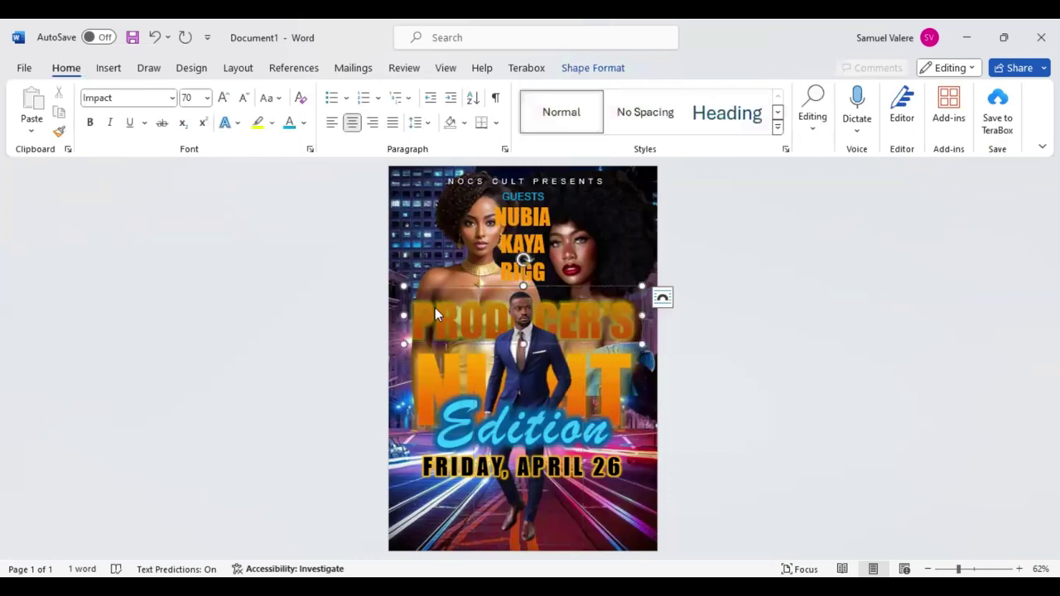
pyautogui.click(594, 68)
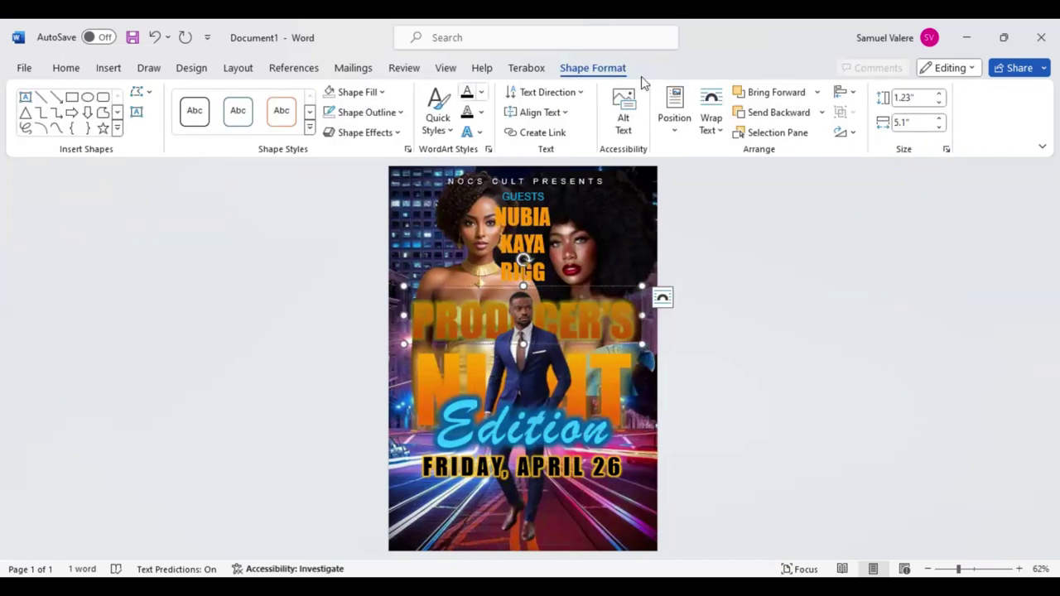
pyautogui.click(479, 133)
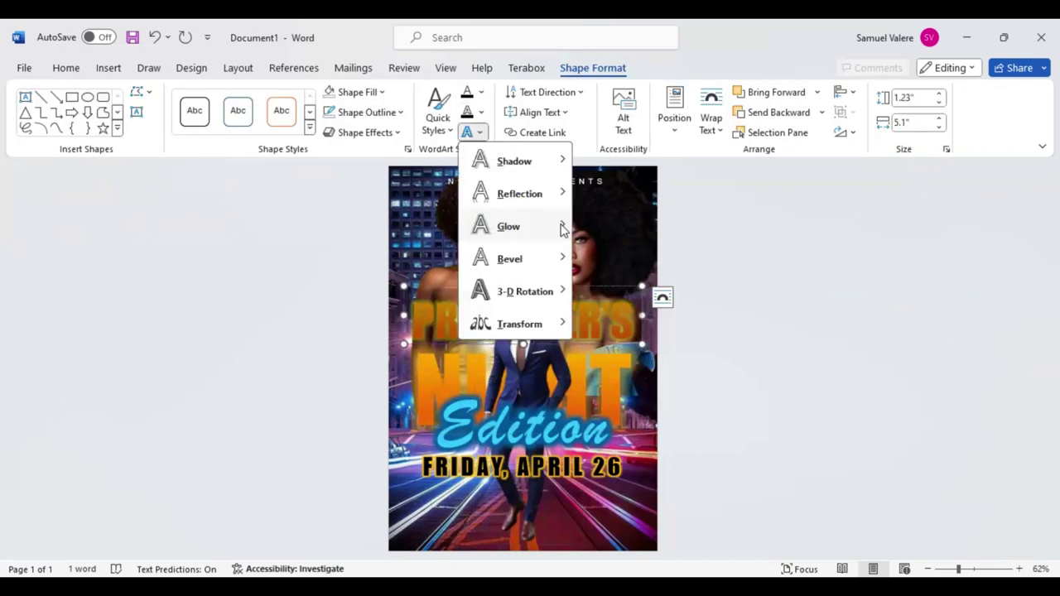
pyautogui.moveTo(561, 227)
pyautogui.moveTo(692, 454)
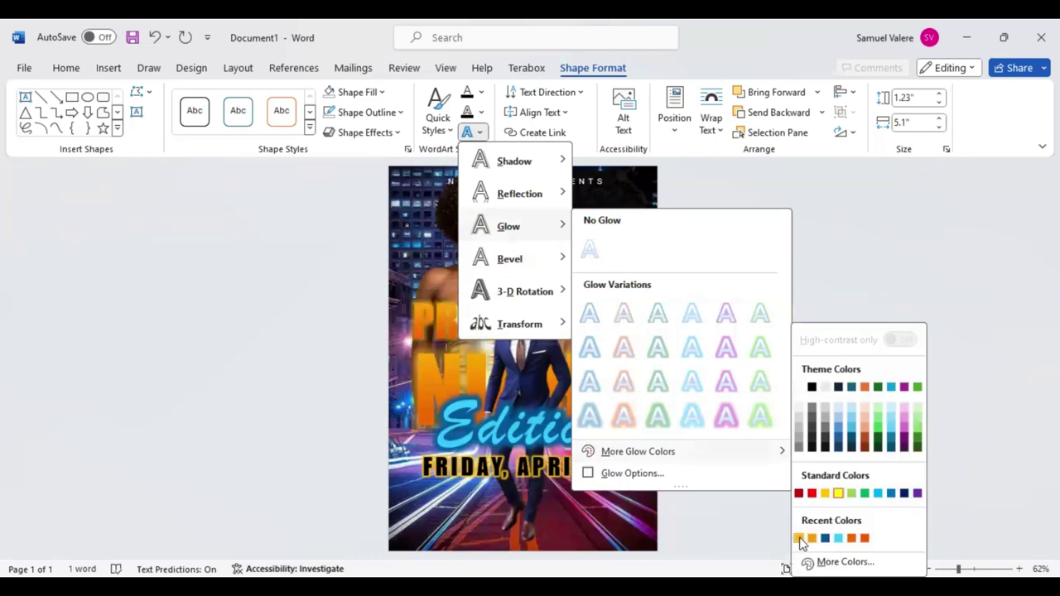
pyautogui.click(800, 539)
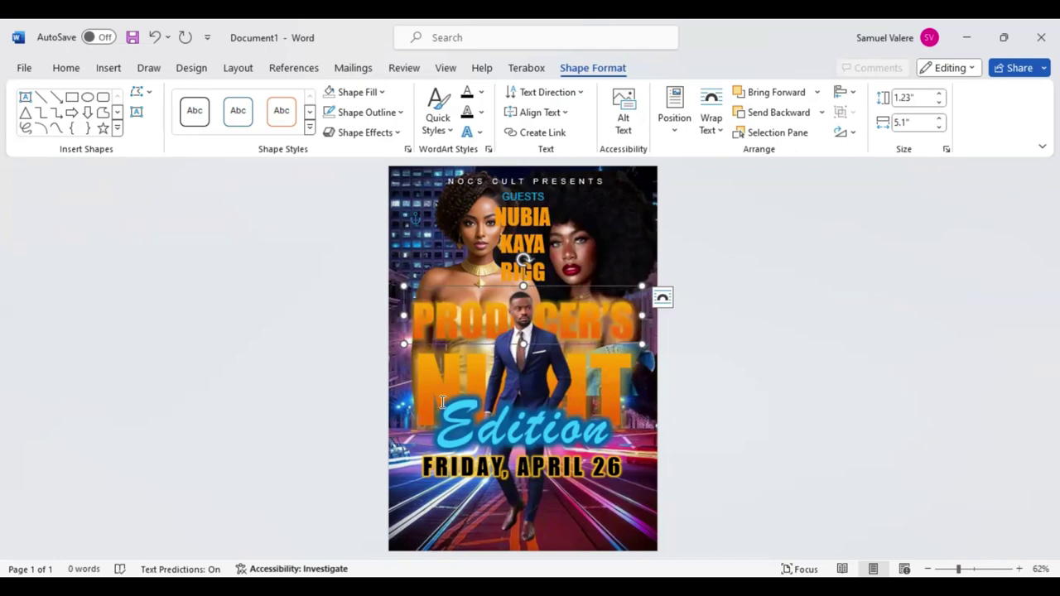
# - Copy PRODUCER'S below the date and retype it as LUMINATERRACE
pyautogui.moveTo(474, 354); pyautogui.dragTo(466, 527)
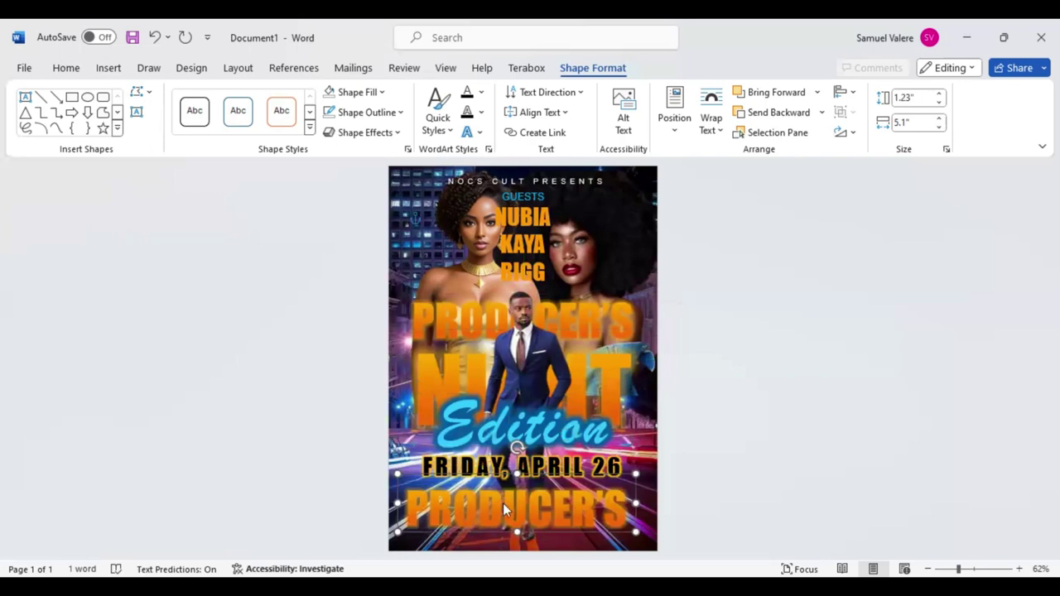
pyautogui.doubleClick(502, 507)
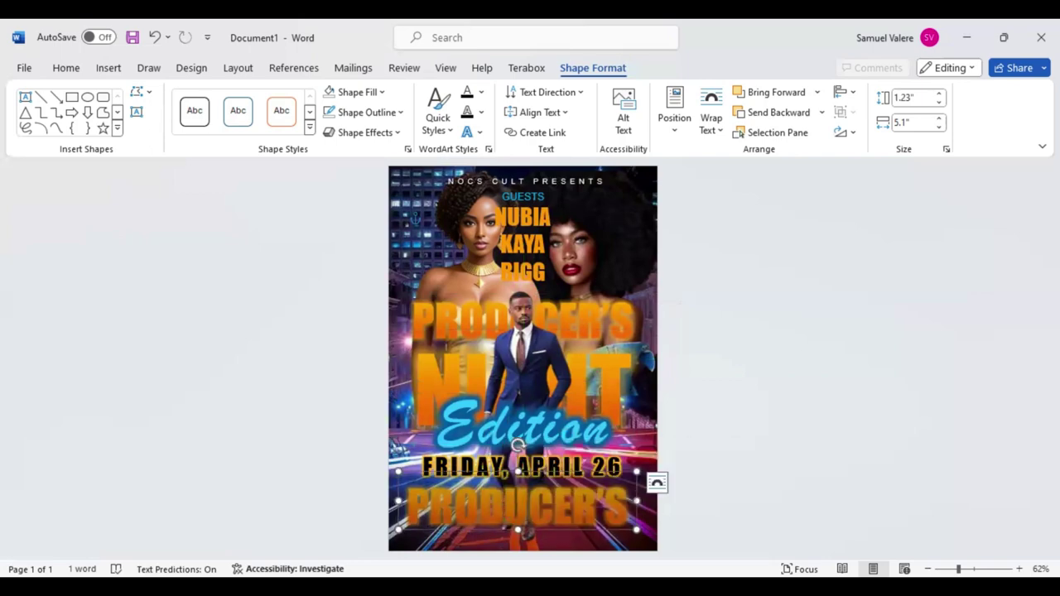
pyautogui.press('Delete')
pyautogui.write('U')
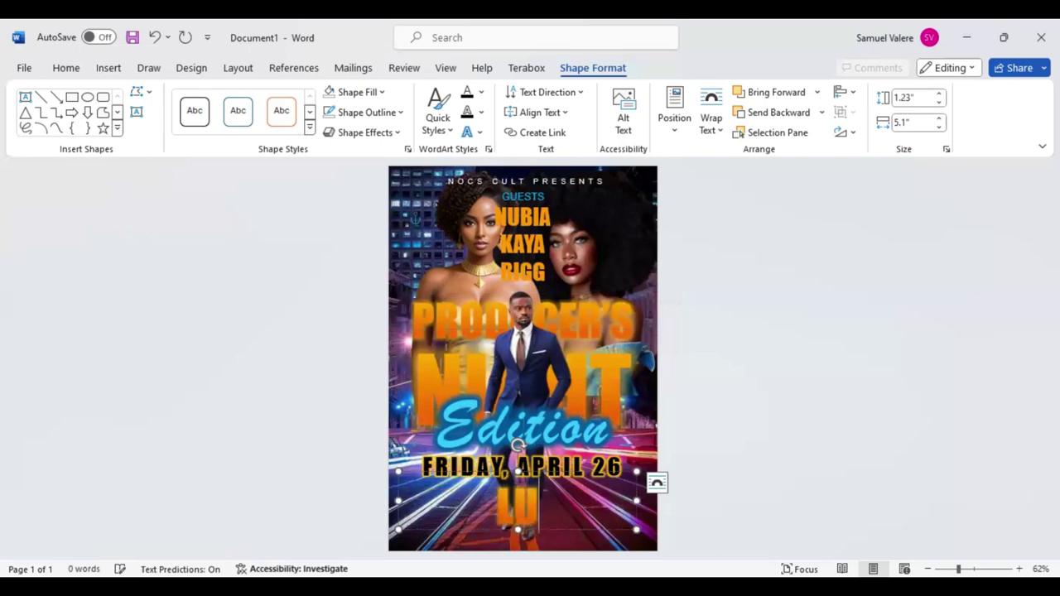
pyautogui.write('MIN')
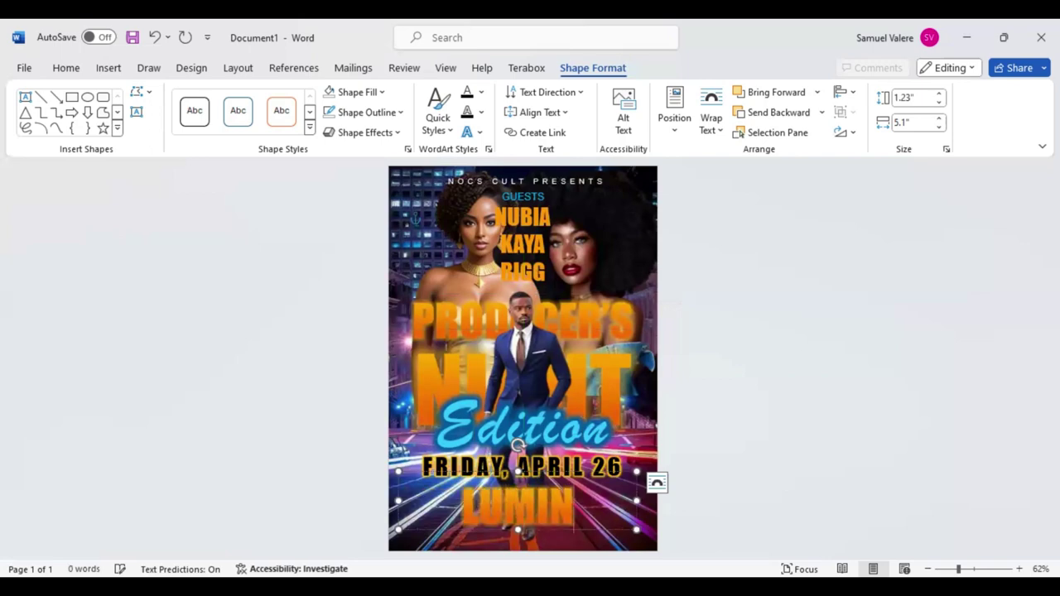
pyautogui.write('ATERR')
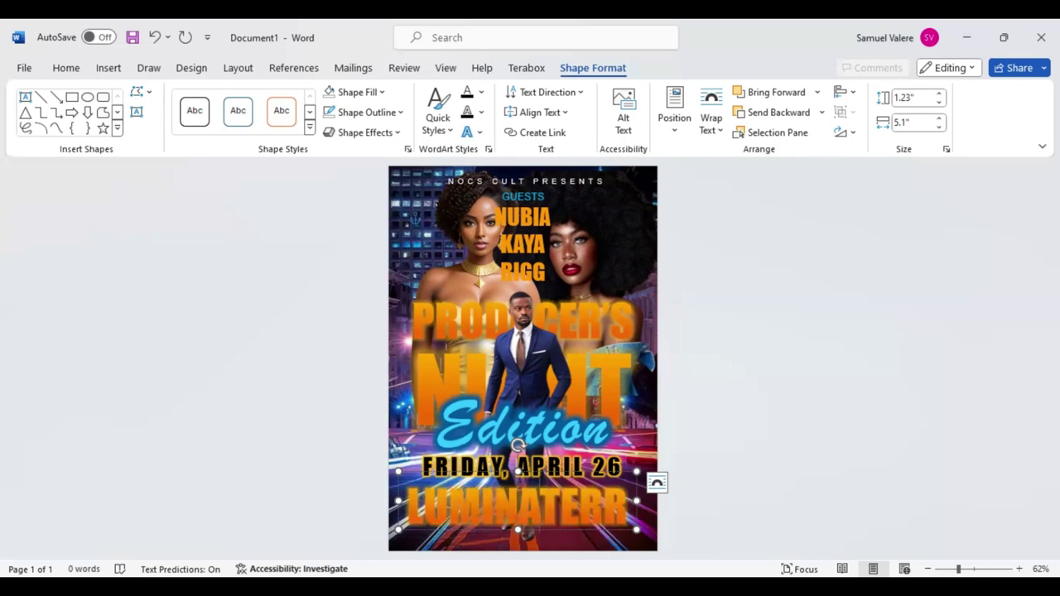
# - Try venue font sizes 20 and 40, then shorten and narrow its text box
pyautogui.click(67, 70)
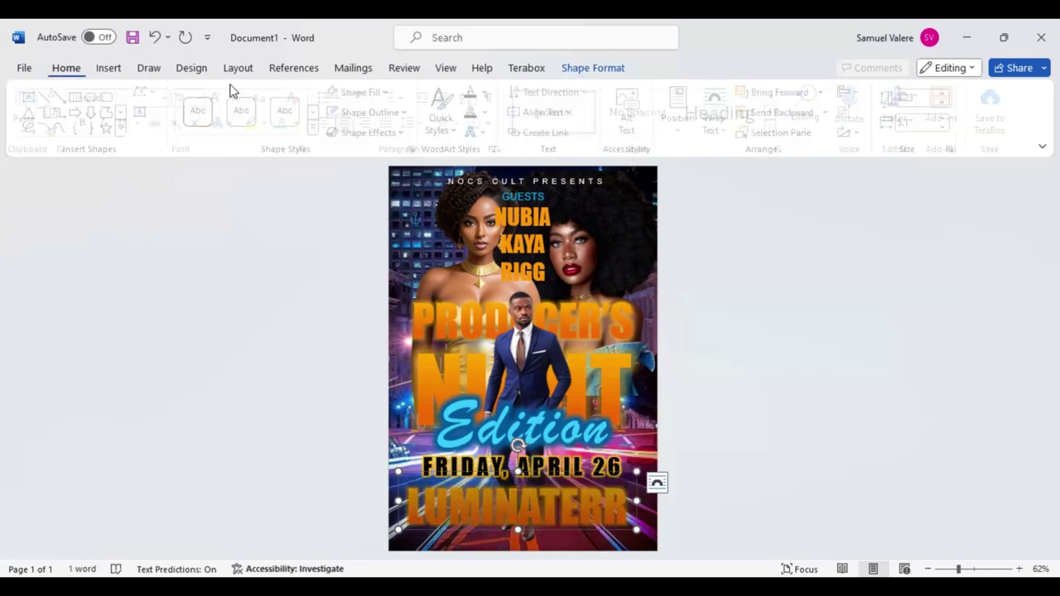
pyautogui.click(195, 98)
pyautogui.write('20')
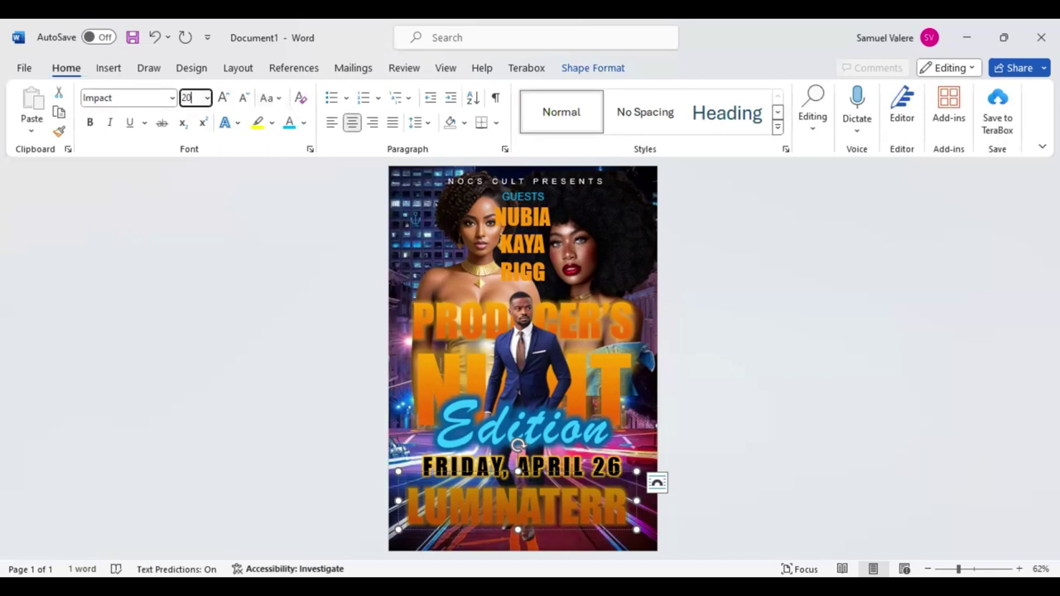
pyautogui.press('Return')
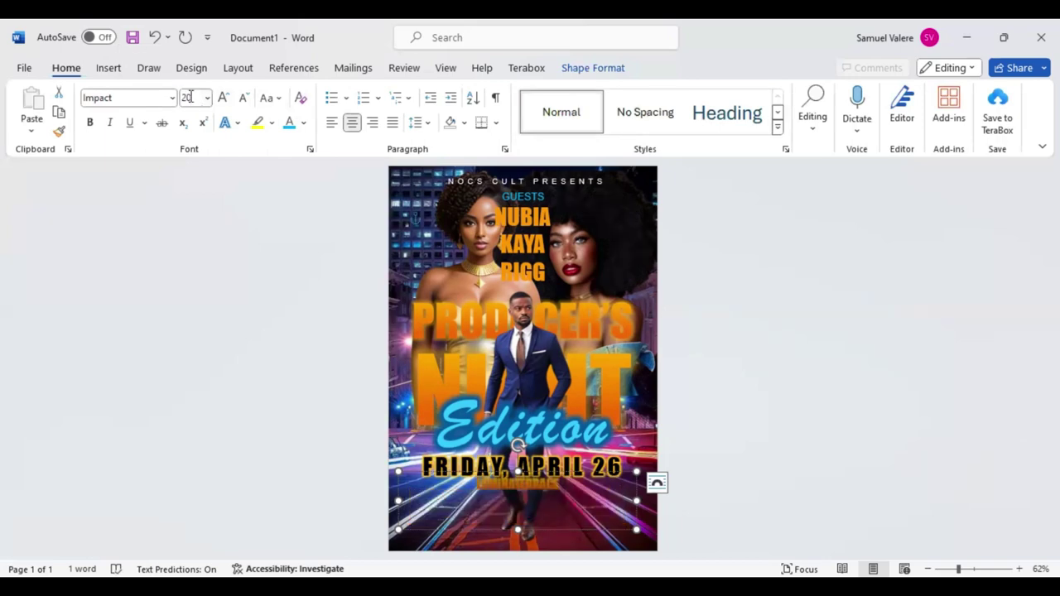
pyautogui.click(191, 97)
pyautogui.write('40')
pyautogui.press('Return')
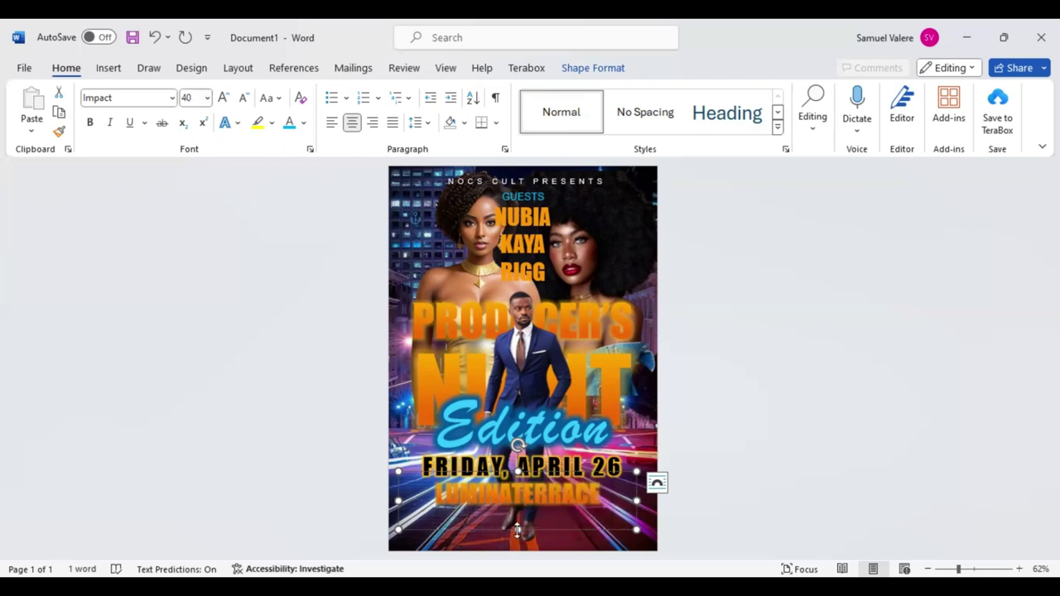
pyautogui.moveTo(517, 528); pyautogui.dragTo(517, 506)
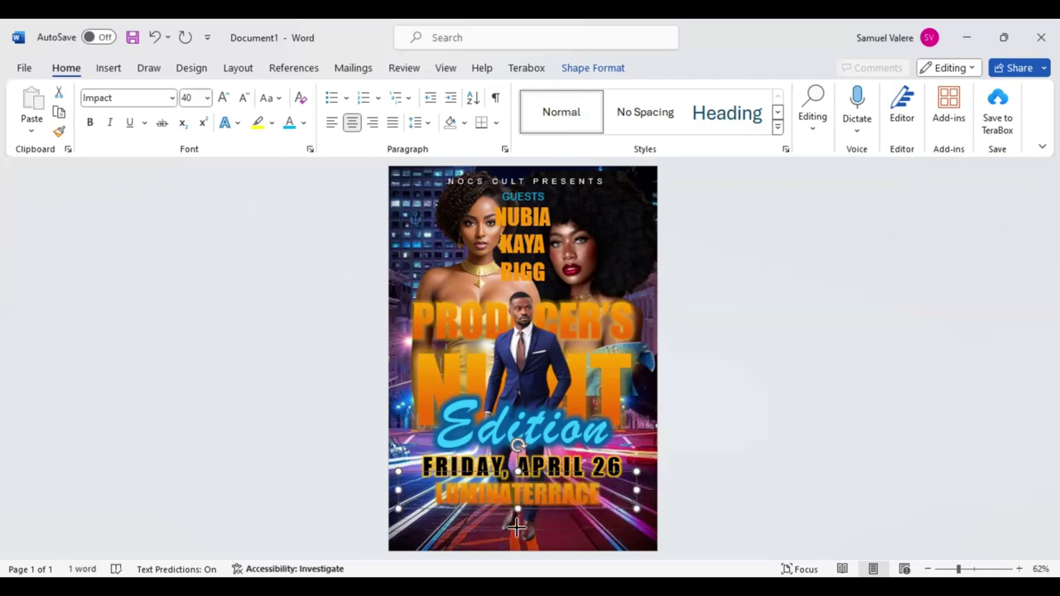
pyautogui.hotkey('shift', 'Left')
pyautogui.hotkey('shift', 'Left')
pyautogui.hotkey('shift', 'Left')
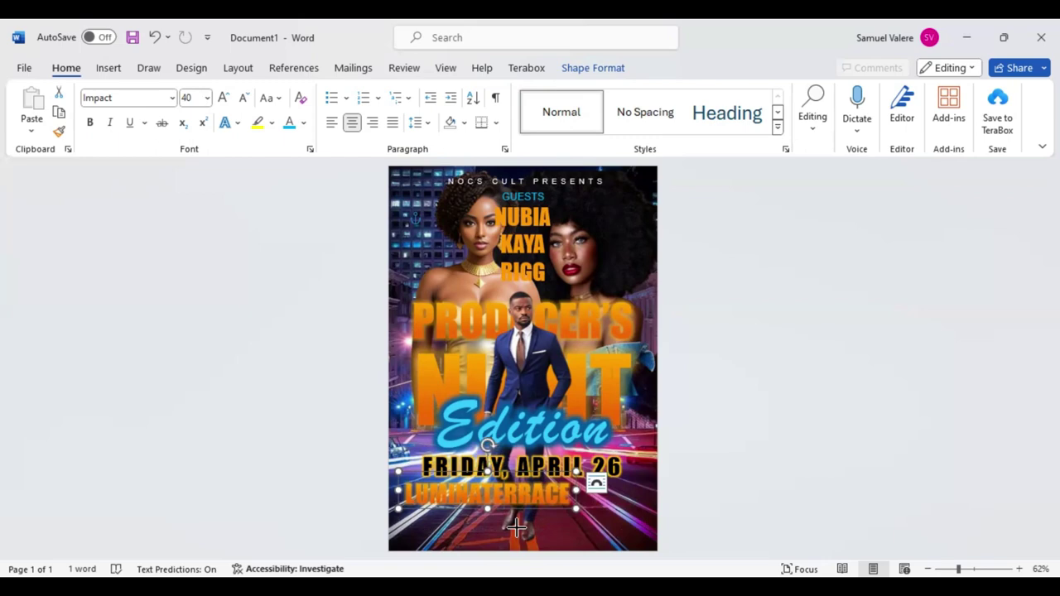
# - Set LUMINATERRACE to 35 pt and fine-tune its position
pyautogui.rightClick(516, 528)
pyautogui.click(611, 441)
pyautogui.write('35')
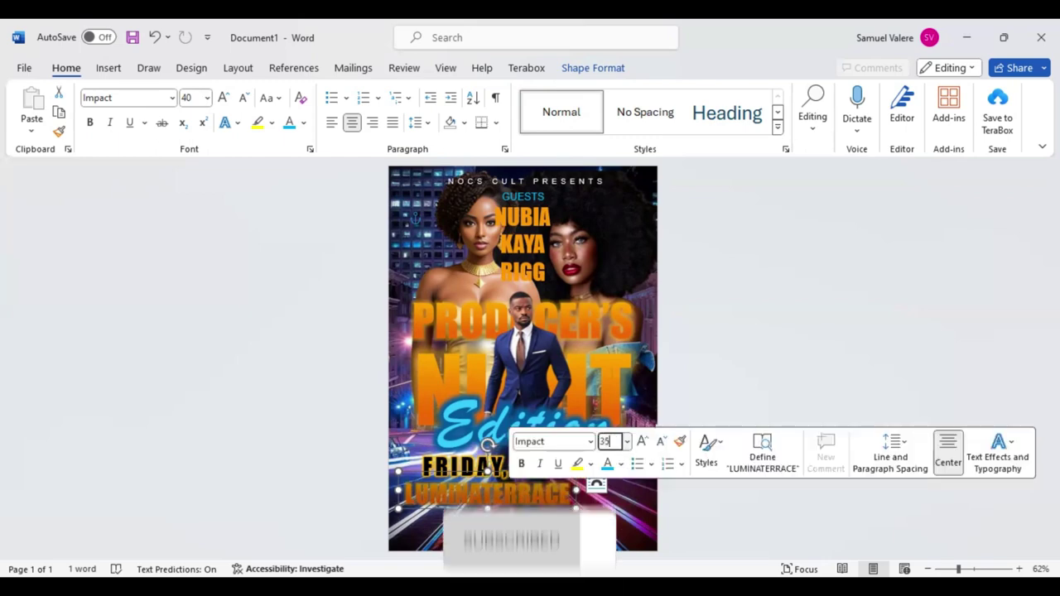
pyautogui.press('Return')
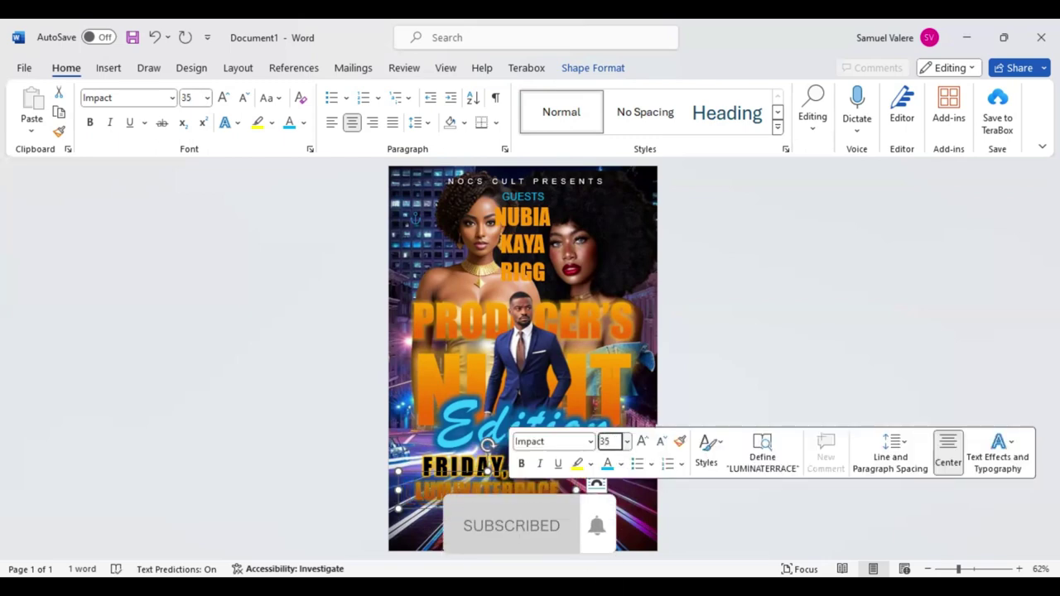
pyautogui.press('Right')
pyautogui.press('Down')
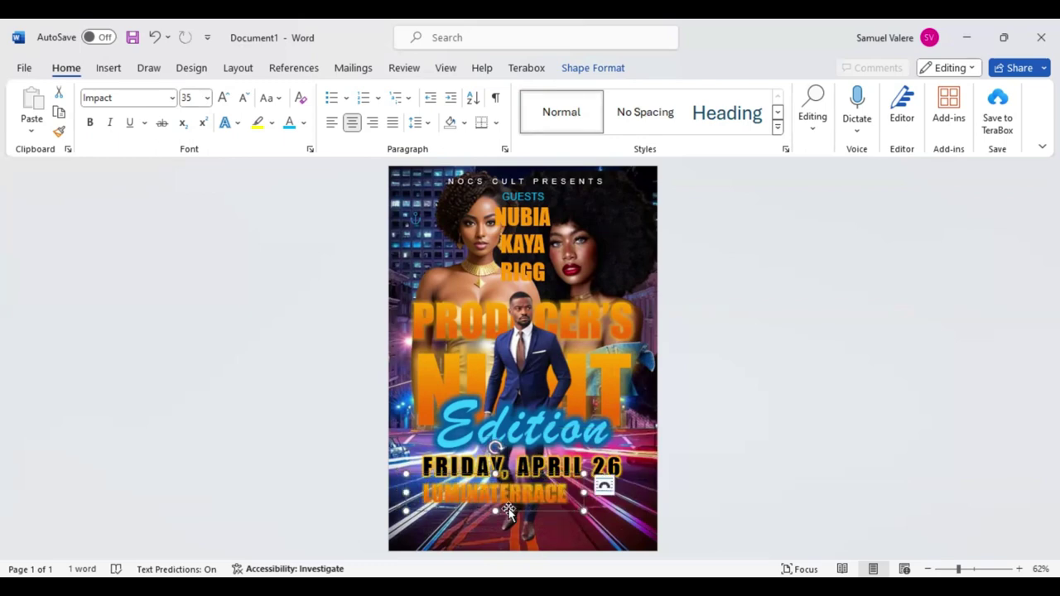
pyautogui.hotkey('ctrl', 'z')
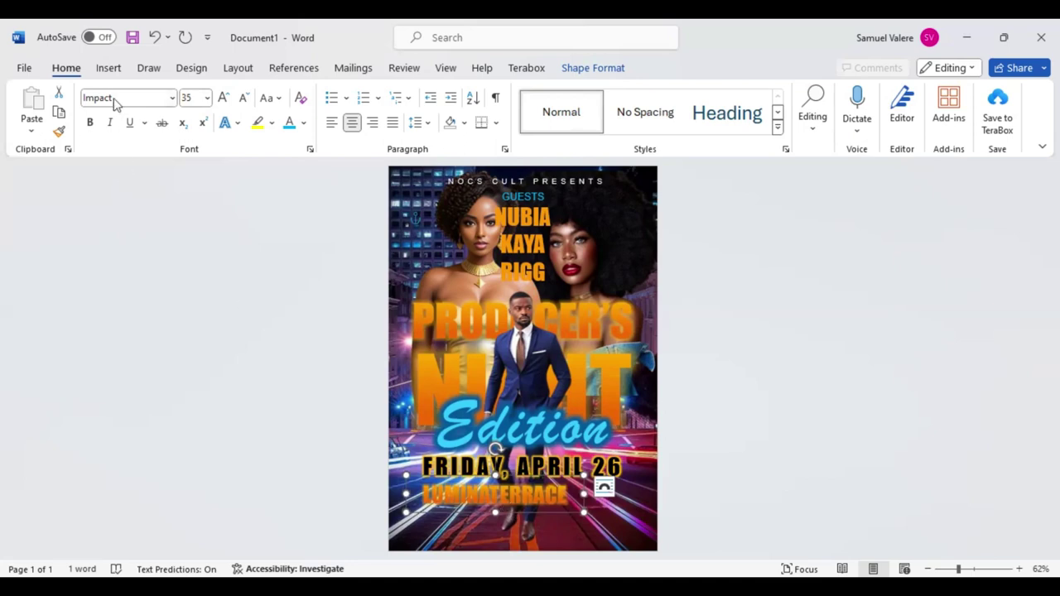
pyautogui.click(109, 71)
# - Draw a small text box near the bottom and enter the 8:00 PM time
pyautogui.click(224, 93)
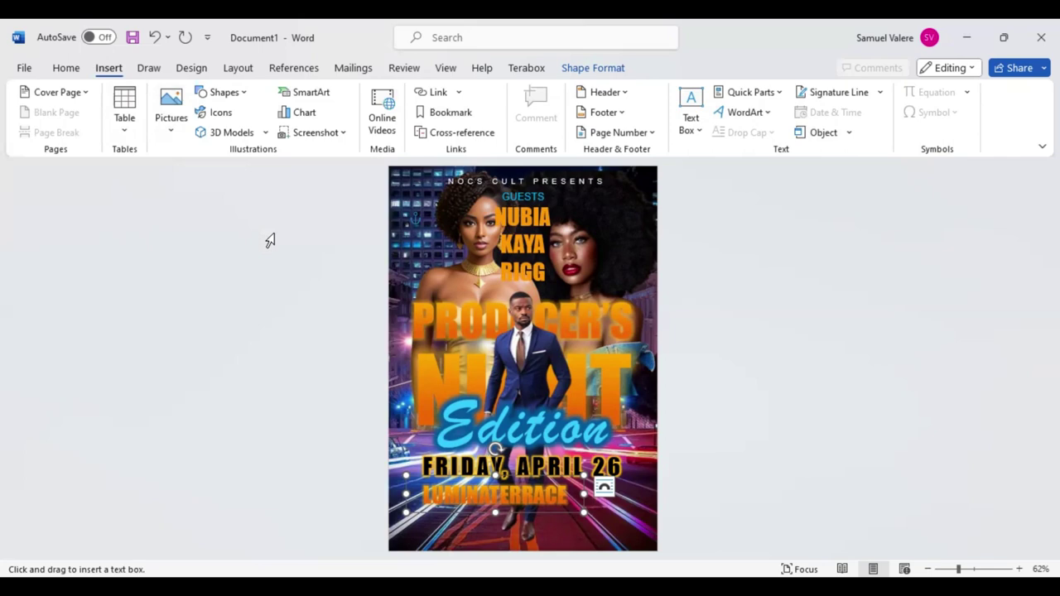
pyautogui.moveTo(509, 527); pyautogui.dragTo(560, 543)
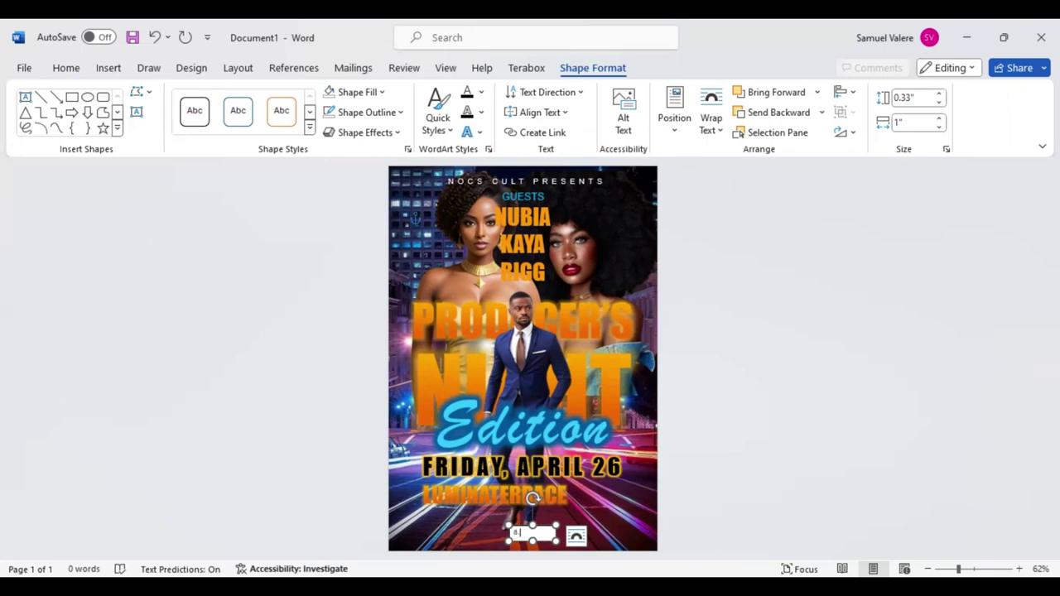
pyautogui.write(':00 PM')
pyautogui.doubleClick(522, 533)
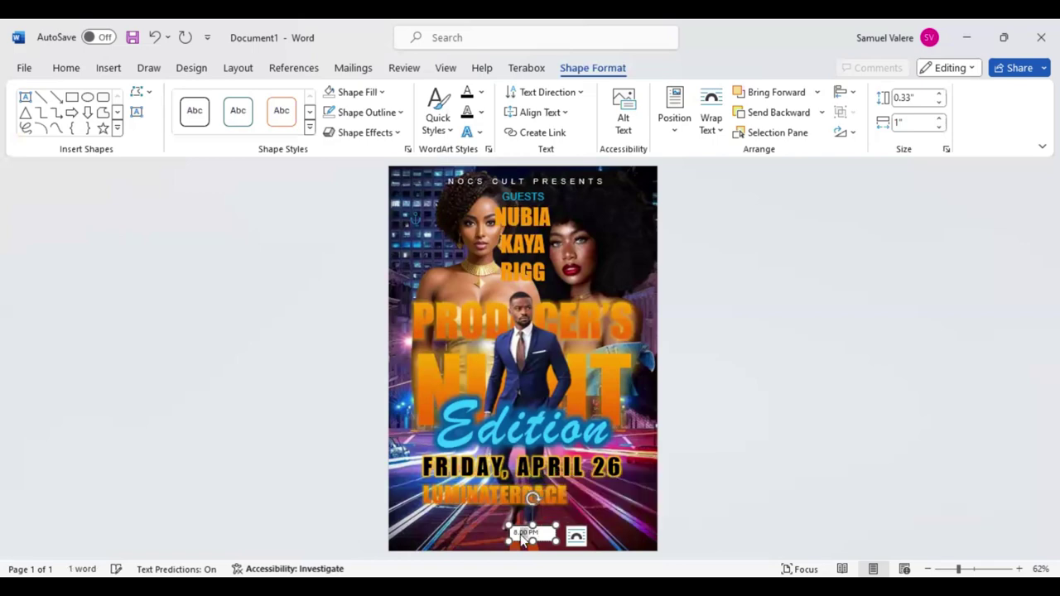
pyautogui.hotkey('ctrl', 'a')
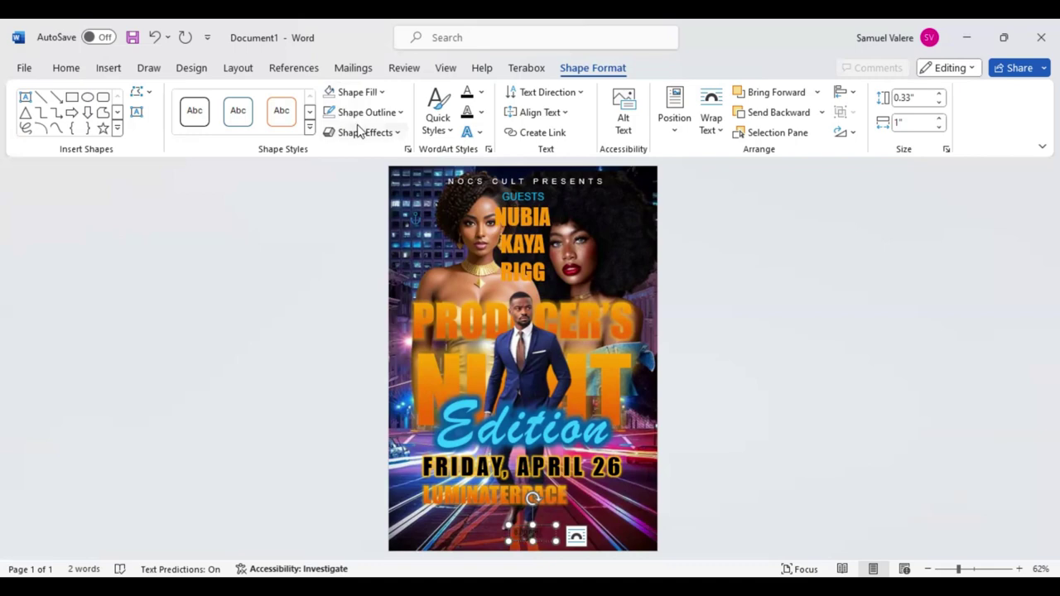
# - Format the time text white, centred, in Arial Black at 12 pt
pyautogui.click(481, 92)
pyautogui.click(466, 192)
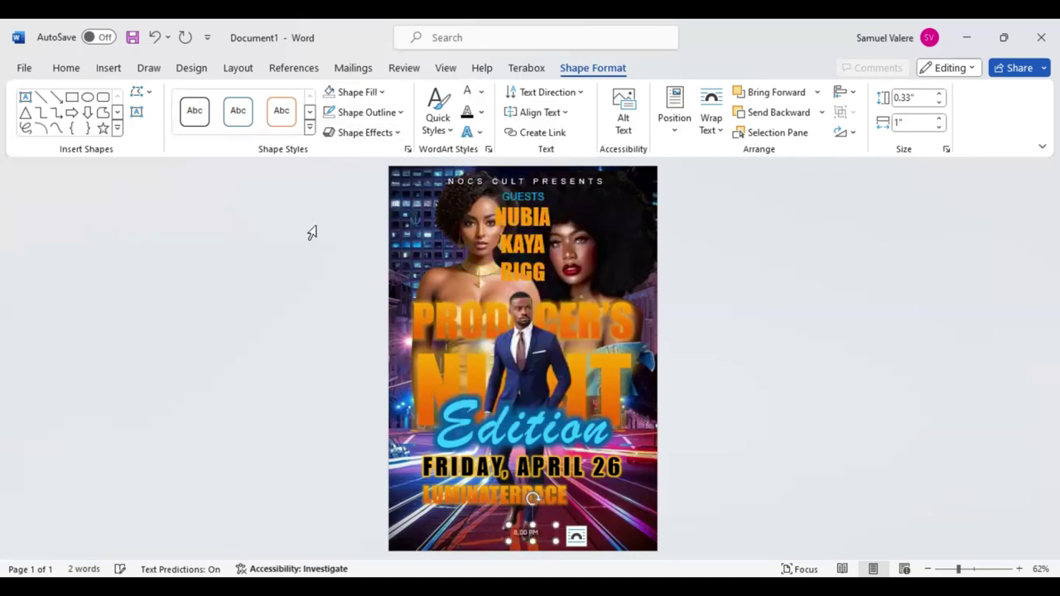
pyautogui.click(69, 71)
pyautogui.click(351, 123)
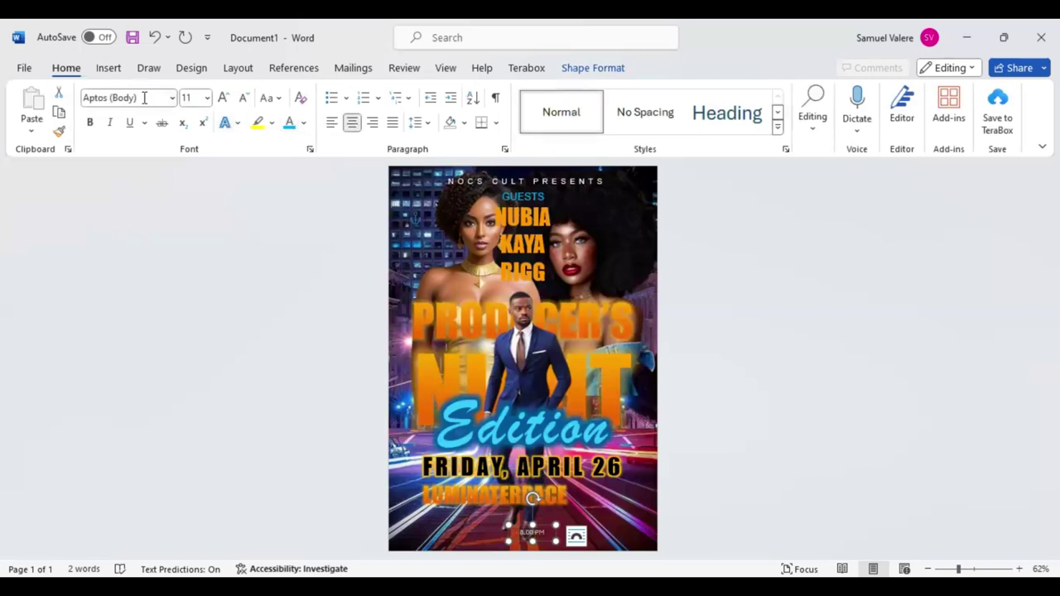
pyautogui.click(144, 98)
pyautogui.write('Arial Black')
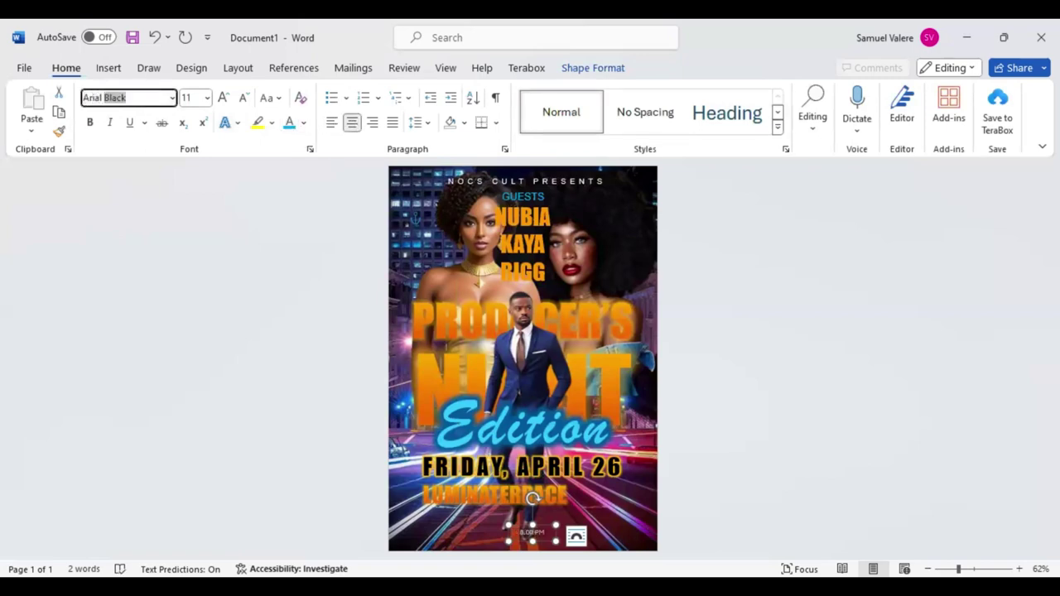
pyautogui.press('Return')
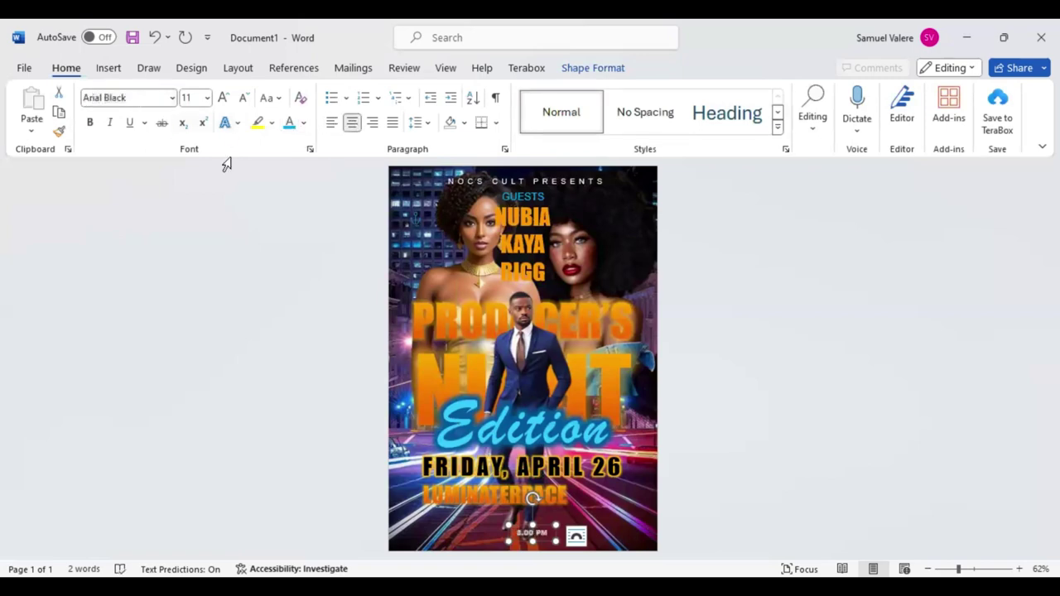
pyautogui.click(197, 98)
pyautogui.write('12')
pyautogui.press('Return')
# - Move the time beside LUMINATERRACE and enlarge it to 15 pt
pyautogui.moveTo(544, 543); pyautogui.dragTo(593, 498)
pyautogui.click(593, 497)
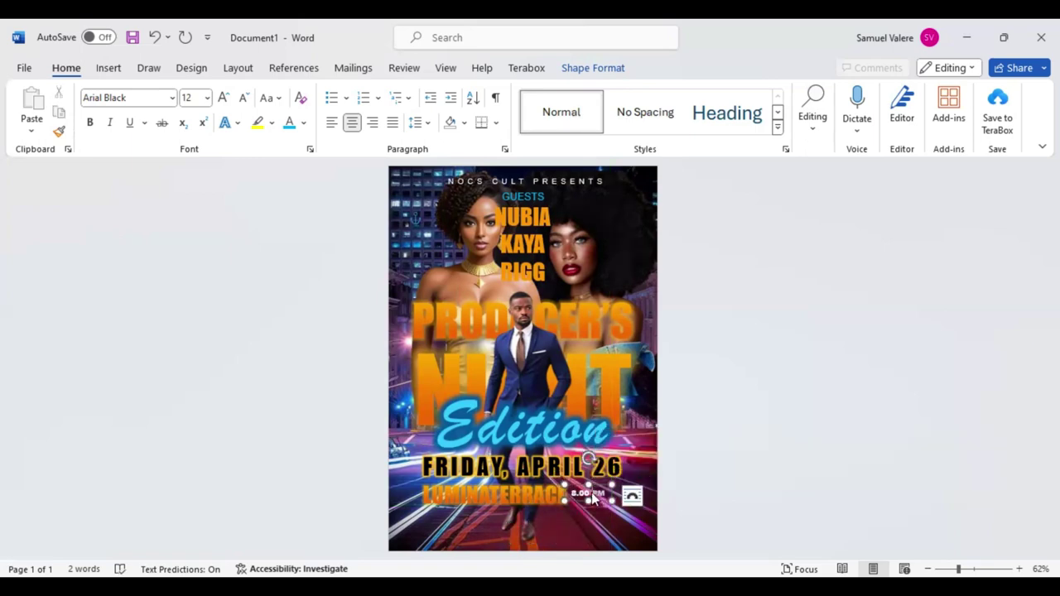
pyautogui.click(697, 444)
pyautogui.write('15')
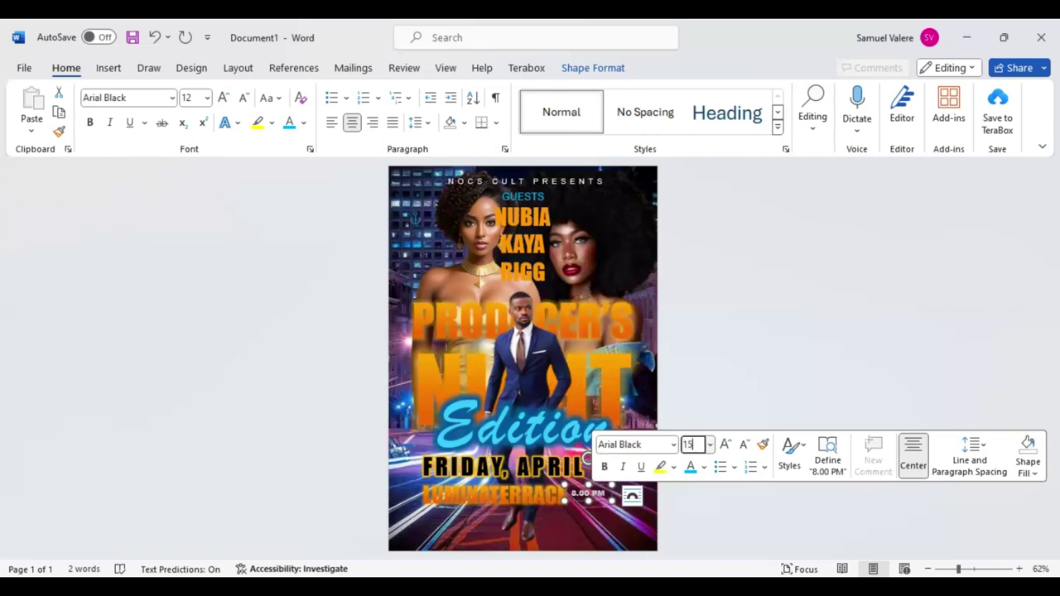
pyautogui.press('Return')
pyautogui.click(610, 500)
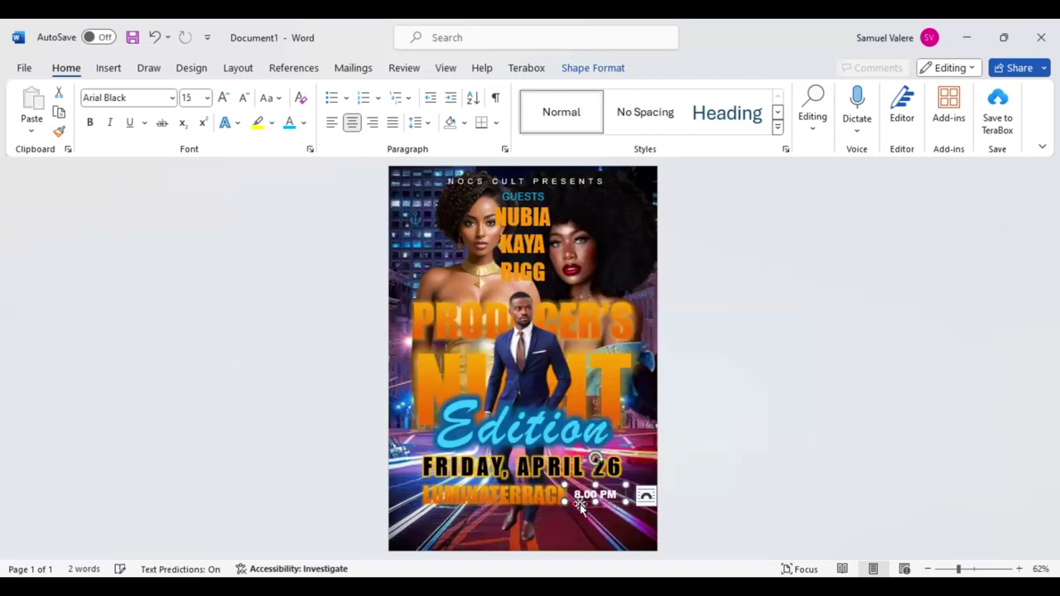
pyautogui.moveTo(582, 507); pyautogui.dragTo(582, 508)
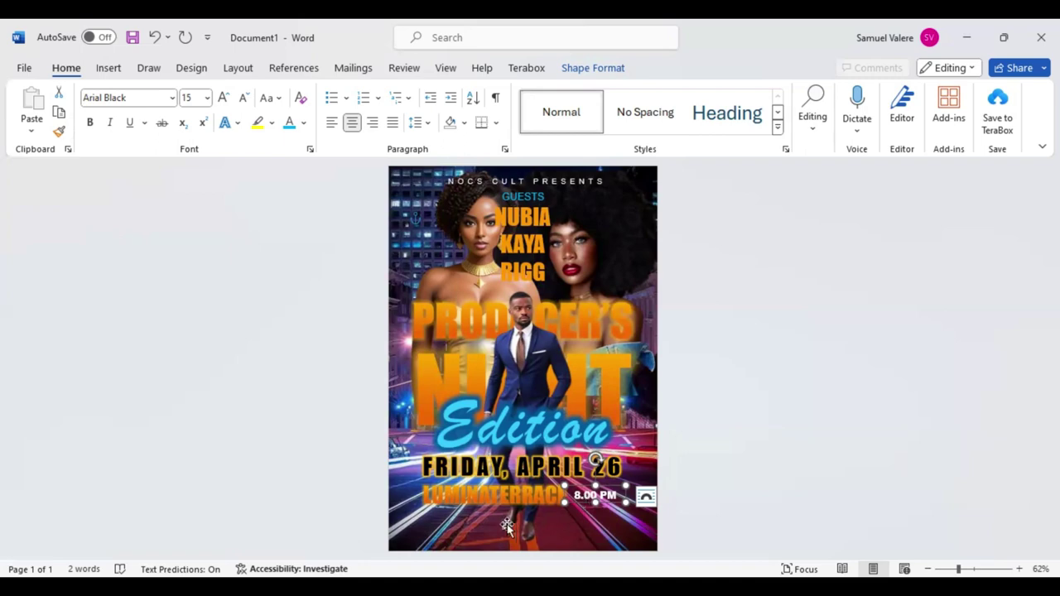
pyautogui.click(726, 414)
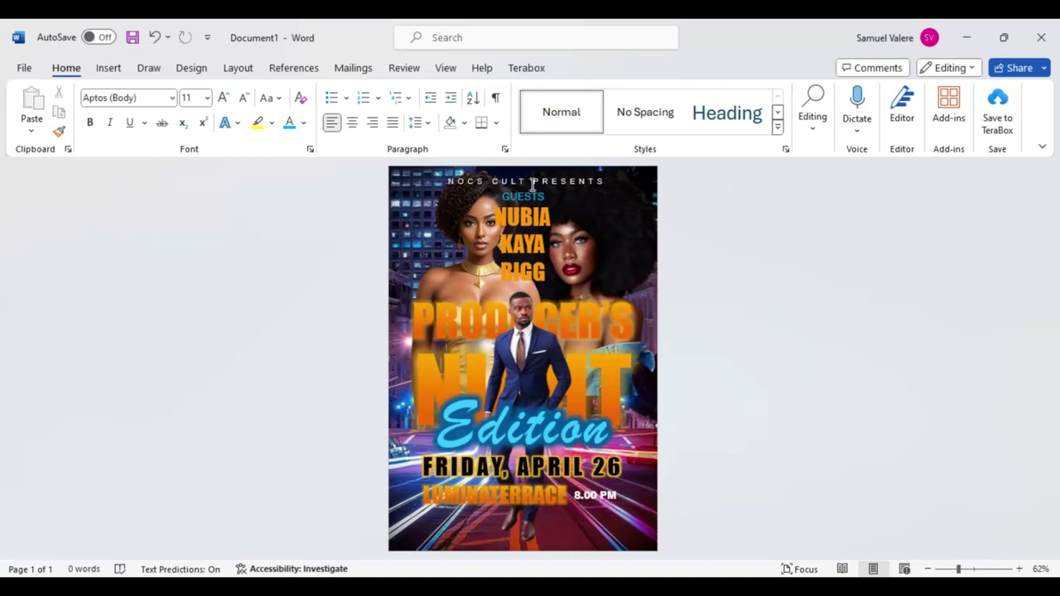
# - Draw a text box across the flyer's bottom, type the venue's full street address, and select it
pyautogui.click(109, 68)
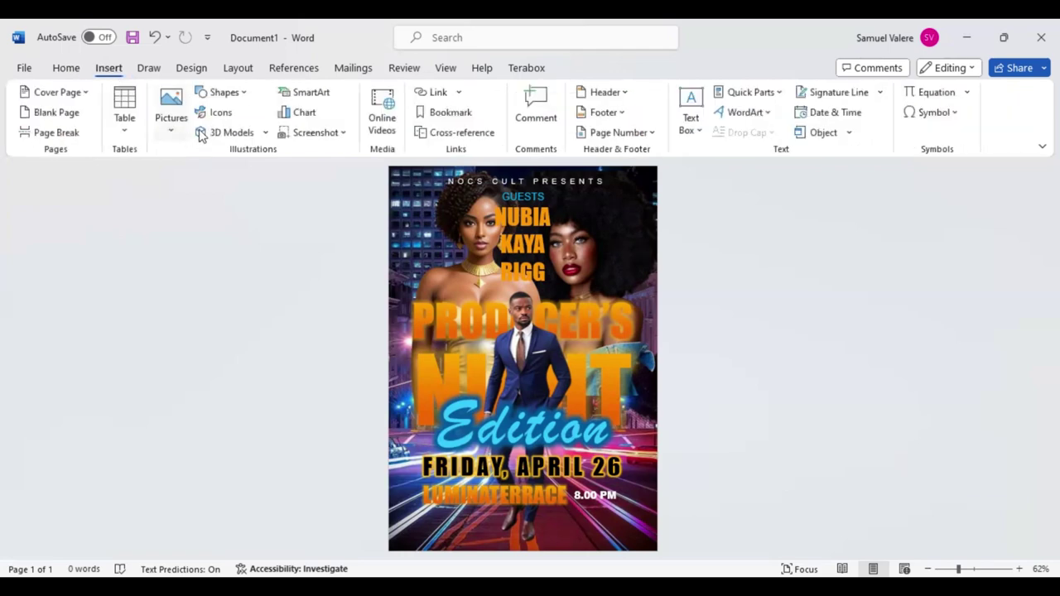
pyautogui.click(224, 91)
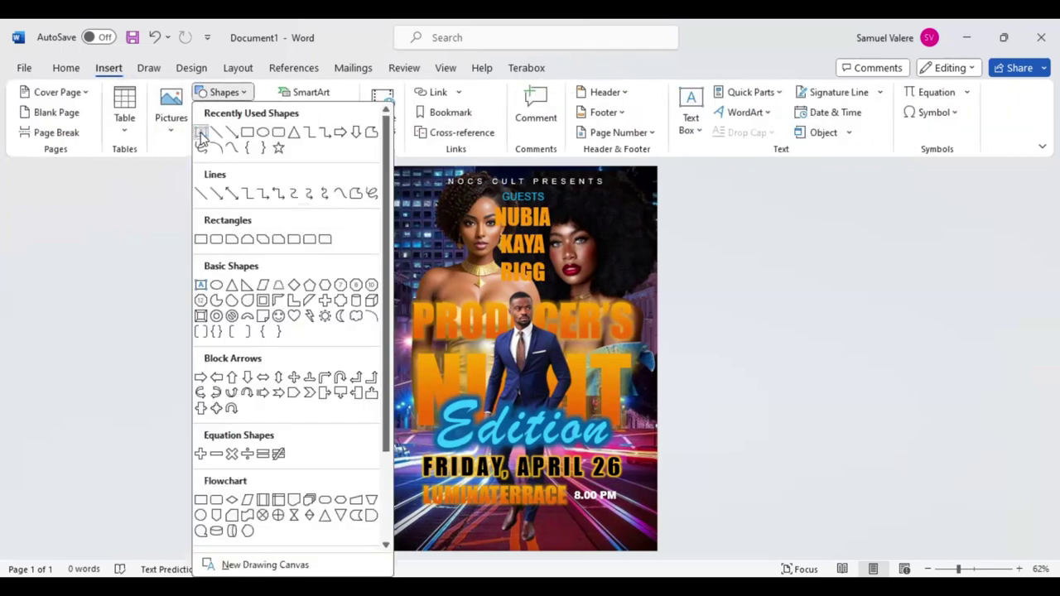
pyautogui.click(202, 130)
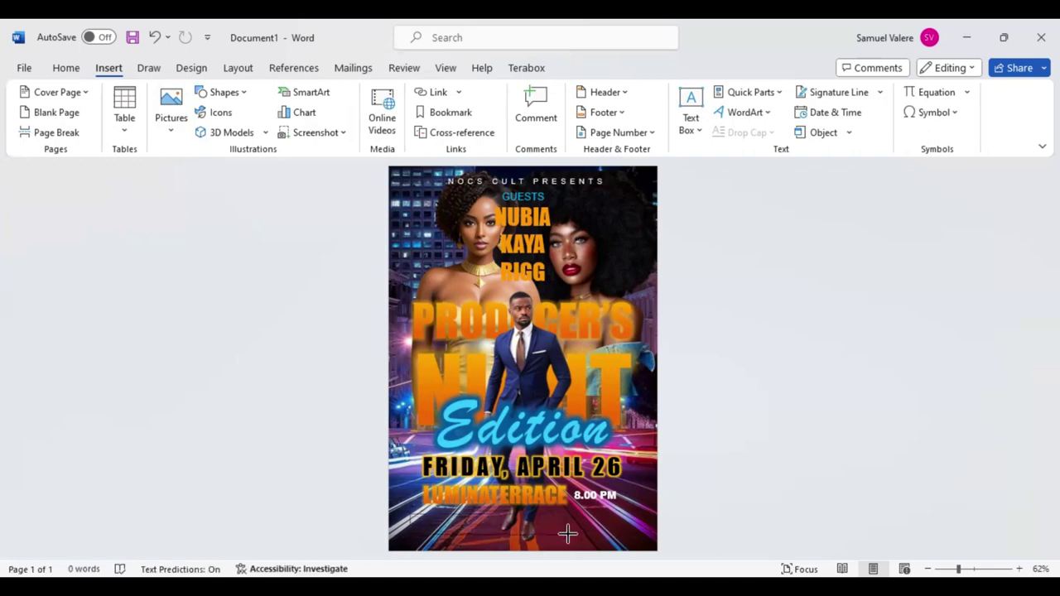
pyautogui.moveTo(593, 536); pyautogui.dragTo(409, 514)
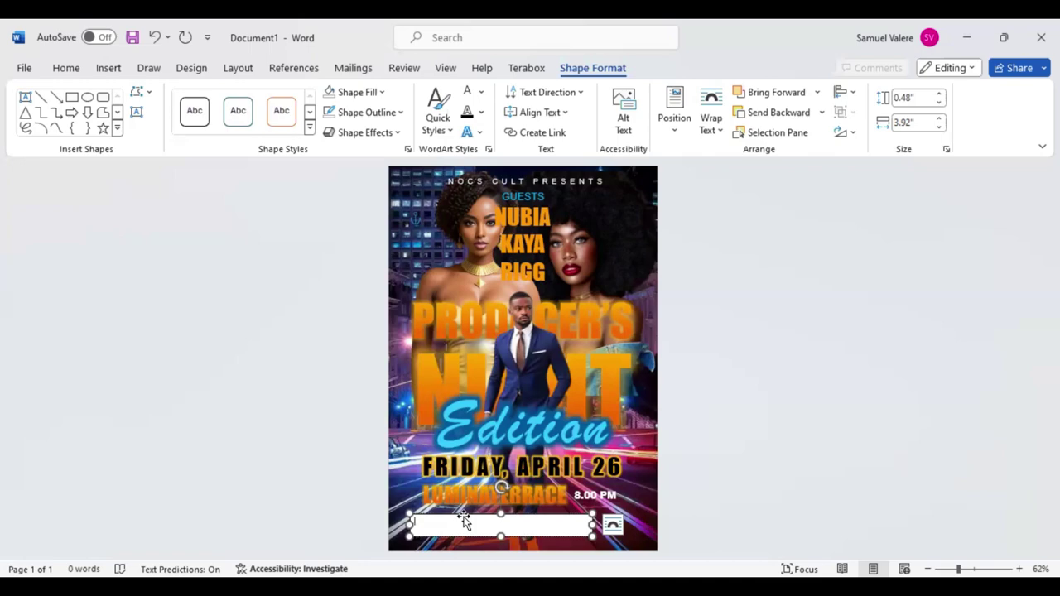
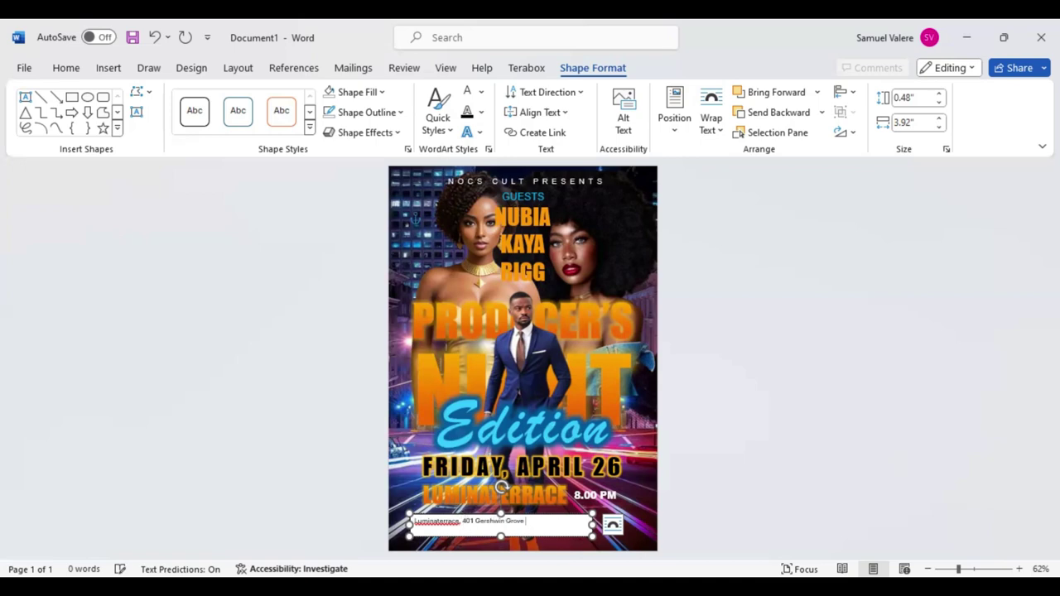
pyautogui.tripleClick(467, 529)
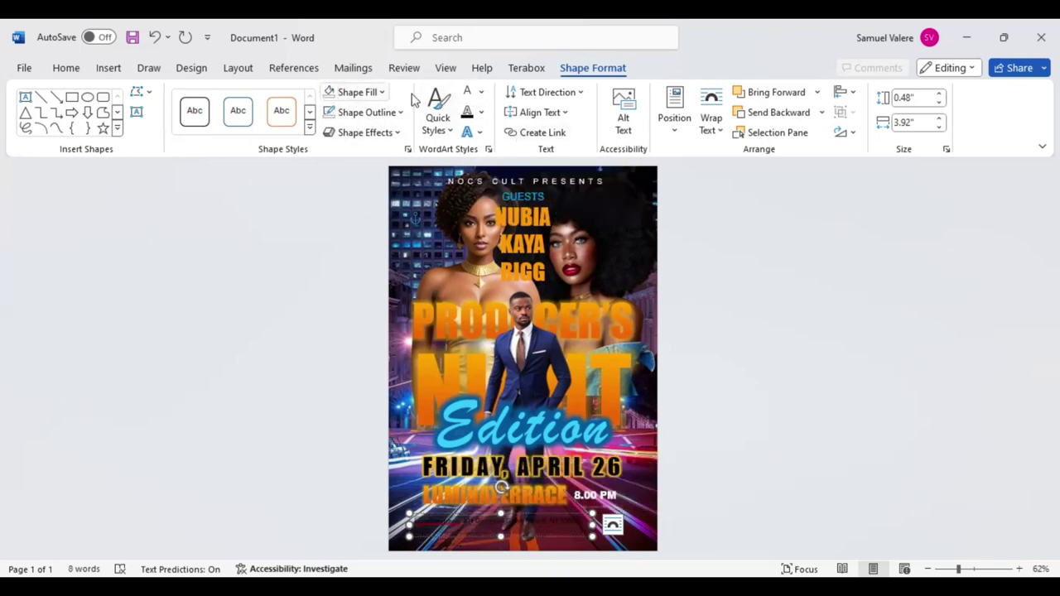
# - Apply a recent fill colour to the address, make it UPPERCASE, and grow it to 14 pt
pyautogui.click(484, 93)
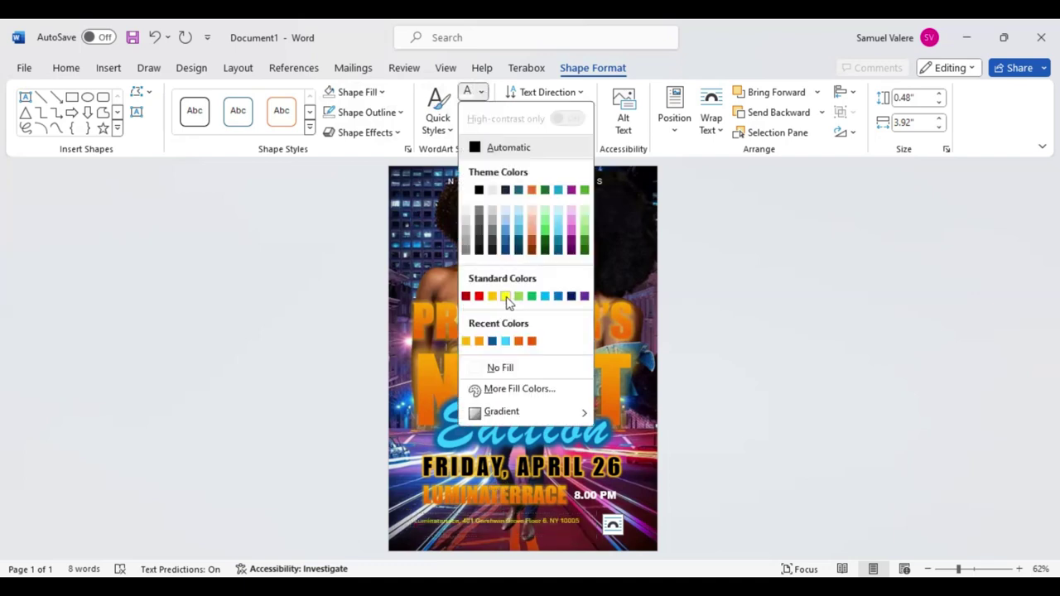
pyautogui.click(466, 343)
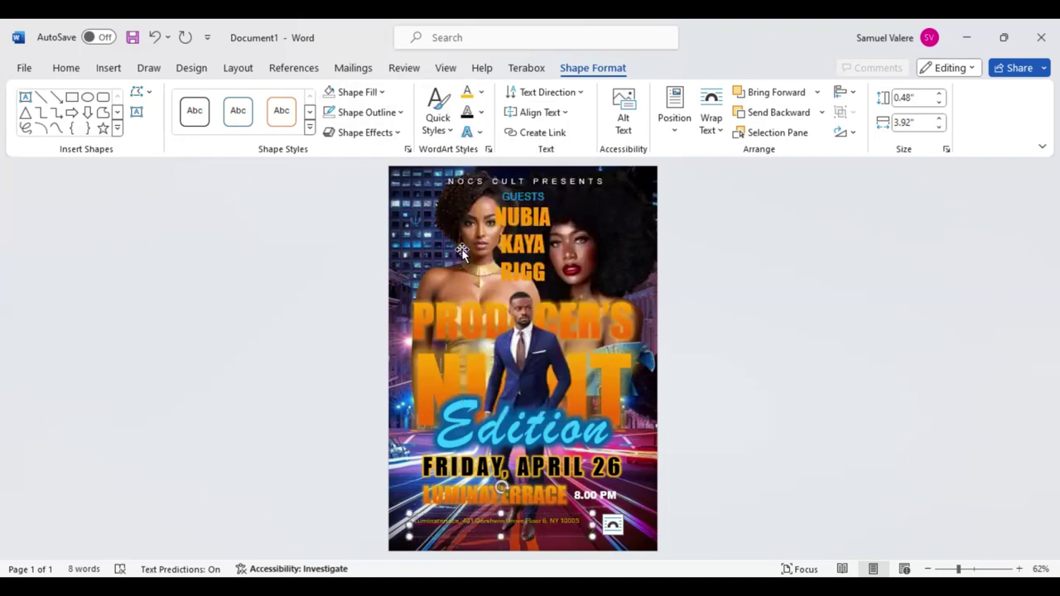
pyautogui.click(67, 72)
pyautogui.click(277, 99)
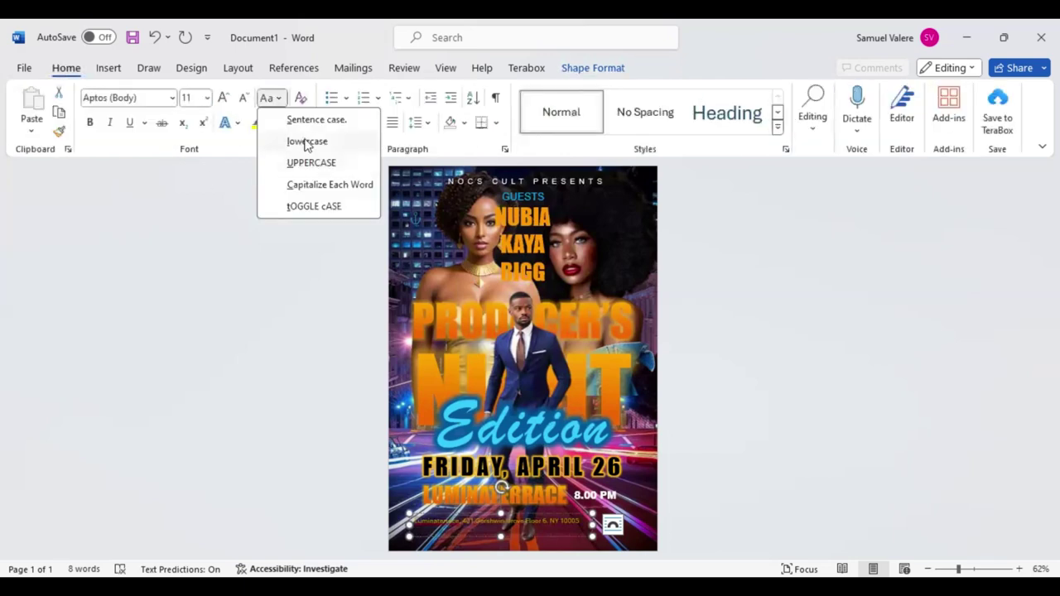
pyautogui.click(281, 206)
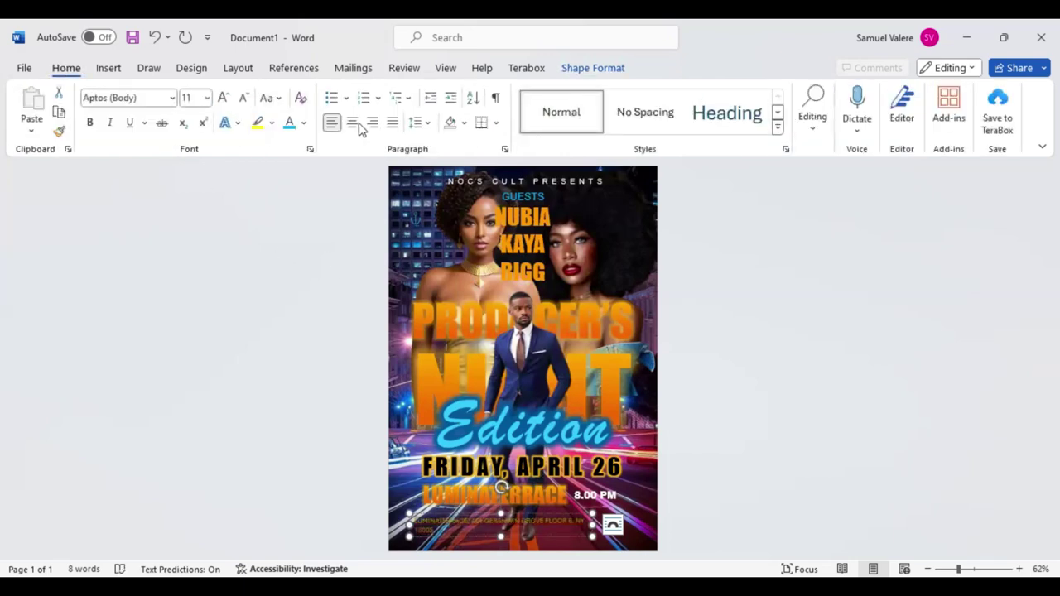
pyautogui.click(222, 97)
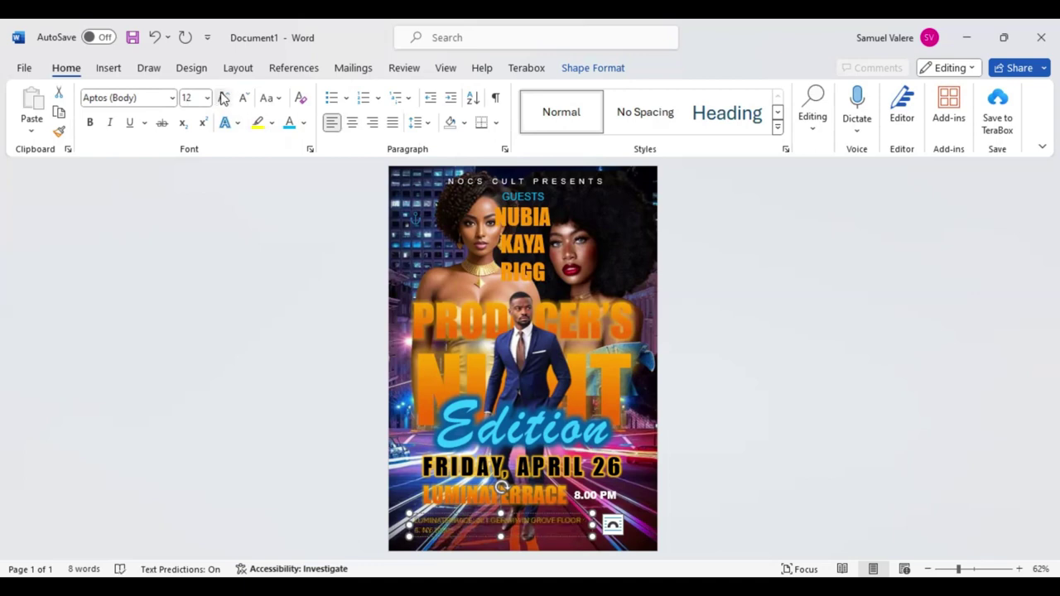
pyautogui.click(223, 98)
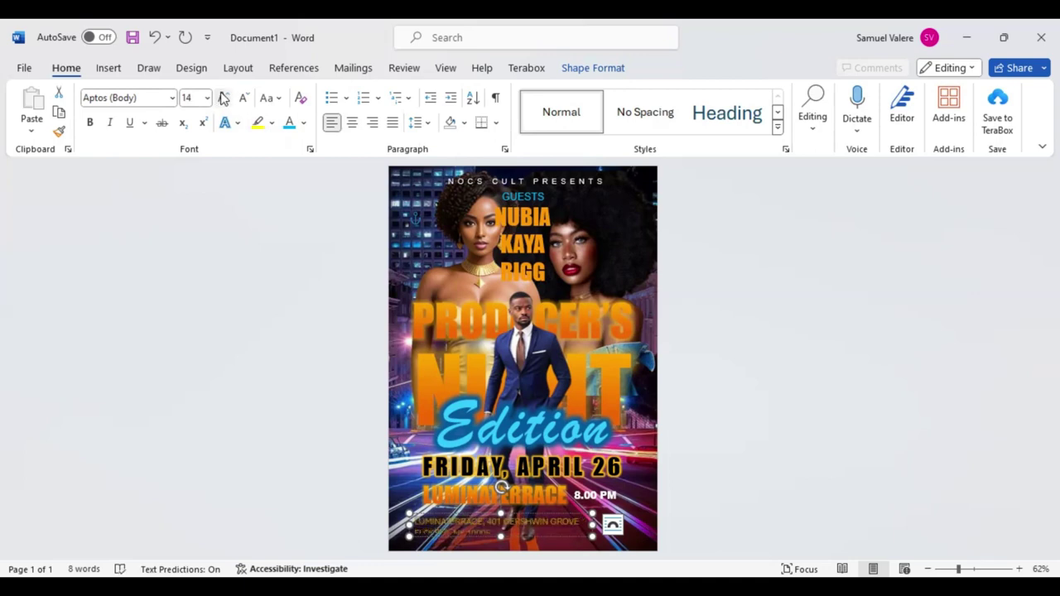
# - Widen the address box so it fits one line, make the text yellow and bold, and nudge it up
pyautogui.click(593, 522)
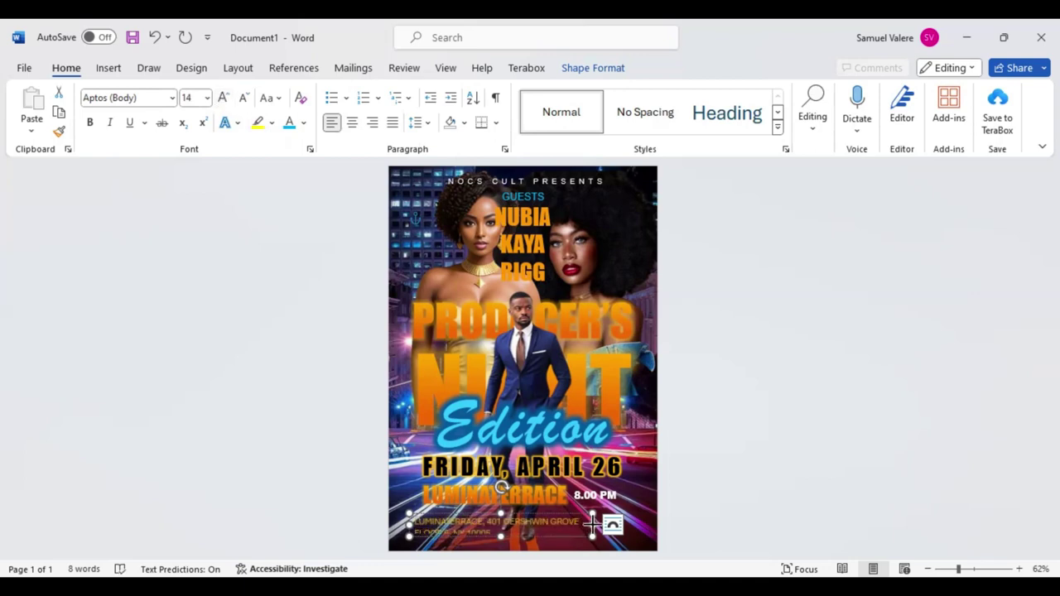
pyautogui.moveTo(593, 522); pyautogui.dragTo(655, 523)
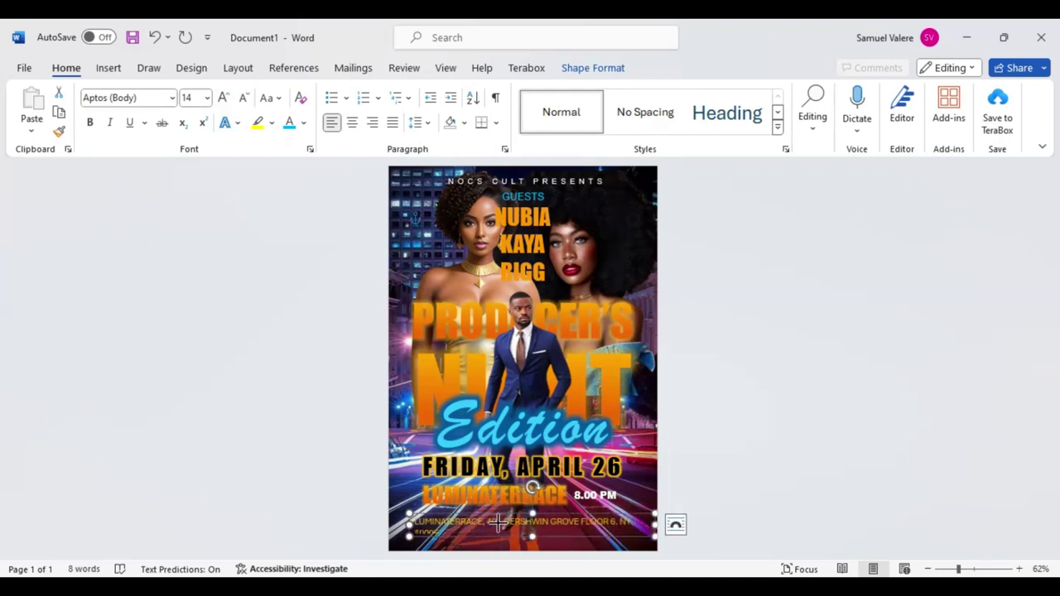
pyautogui.moveTo(409, 521); pyautogui.dragTo(394, 520)
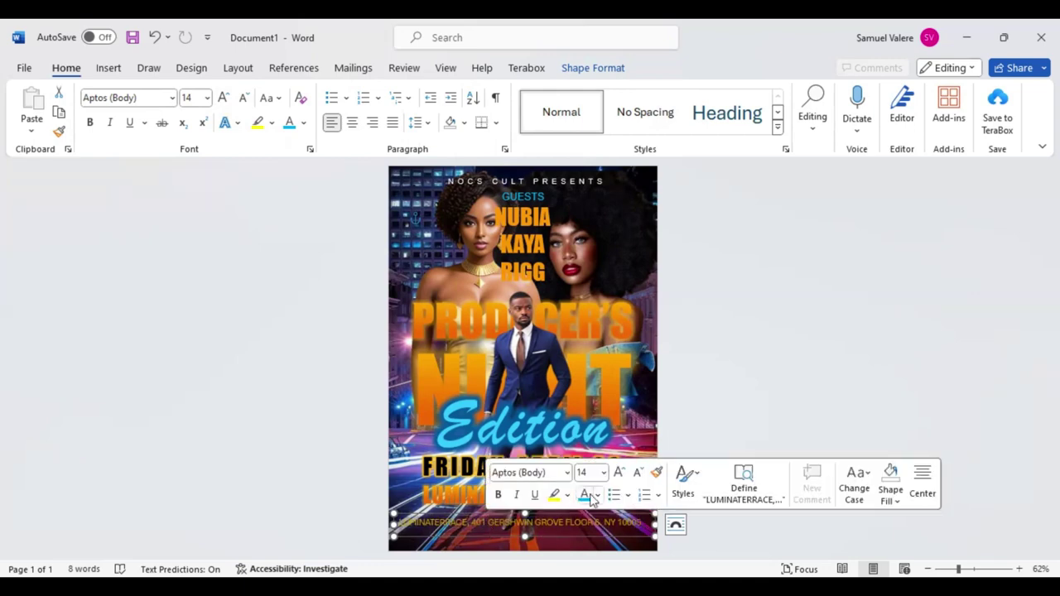
pyautogui.click(599, 496)
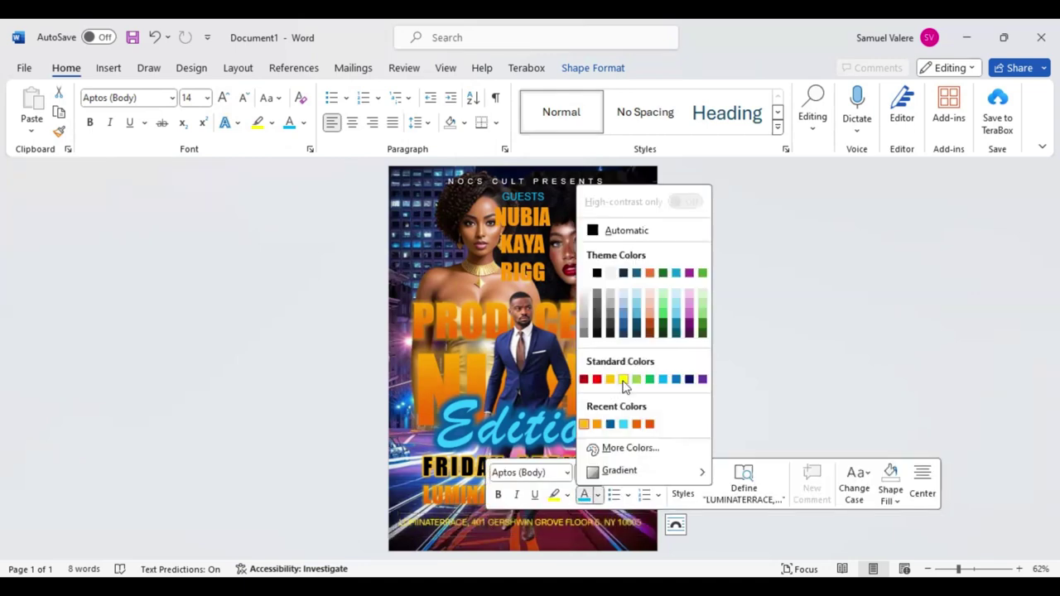
pyautogui.click(617, 379)
pyautogui.click(498, 494)
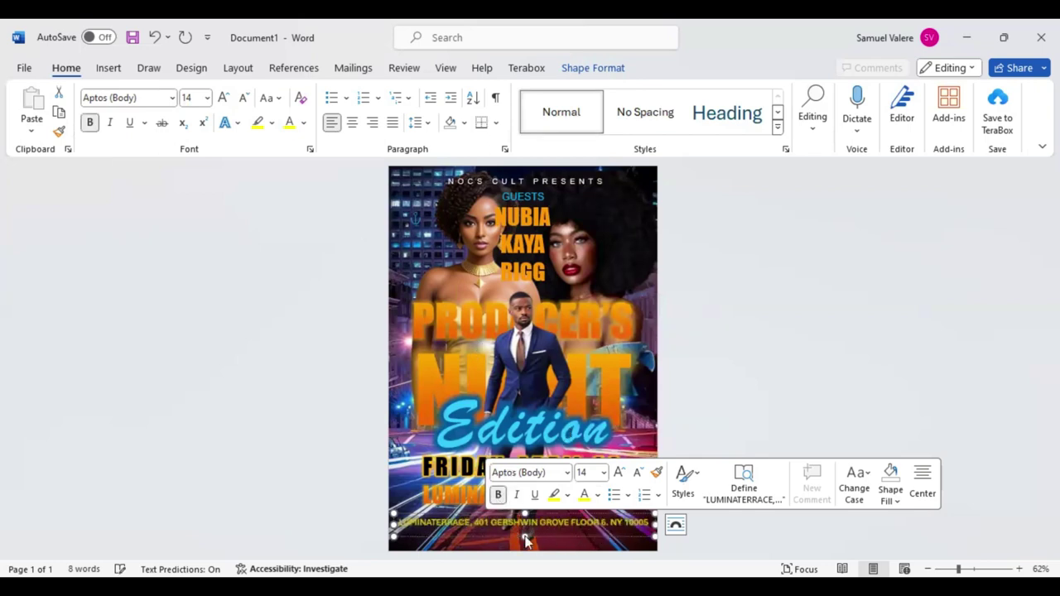
pyautogui.moveTo(541, 539); pyautogui.dragTo(540, 532)
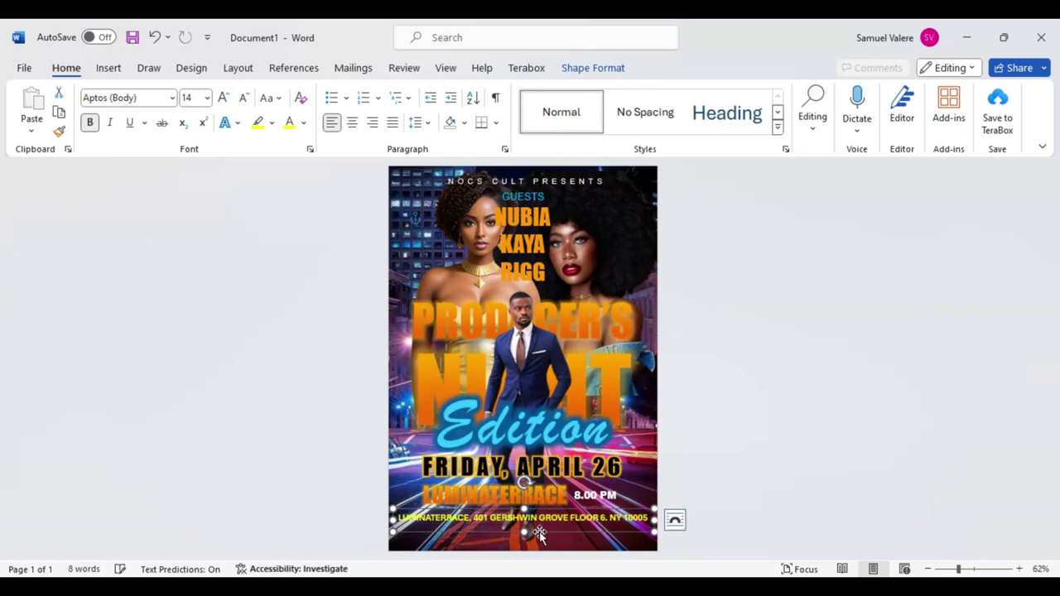
# - Duplicate the address box beneath it and retype it as the RSVP line with a contact number, ending 'UNTIL 10 PM WITH RSVP'
pyautogui.moveTo(539, 532)
pyautogui.keyDown('ctrl'); pyautogui.mouseDown()
pyautogui.moveTo(544, 547)
pyautogui.moveTo(537, 543)
pyautogui.mouseUp(); pyautogui.keyUp('ctrl')
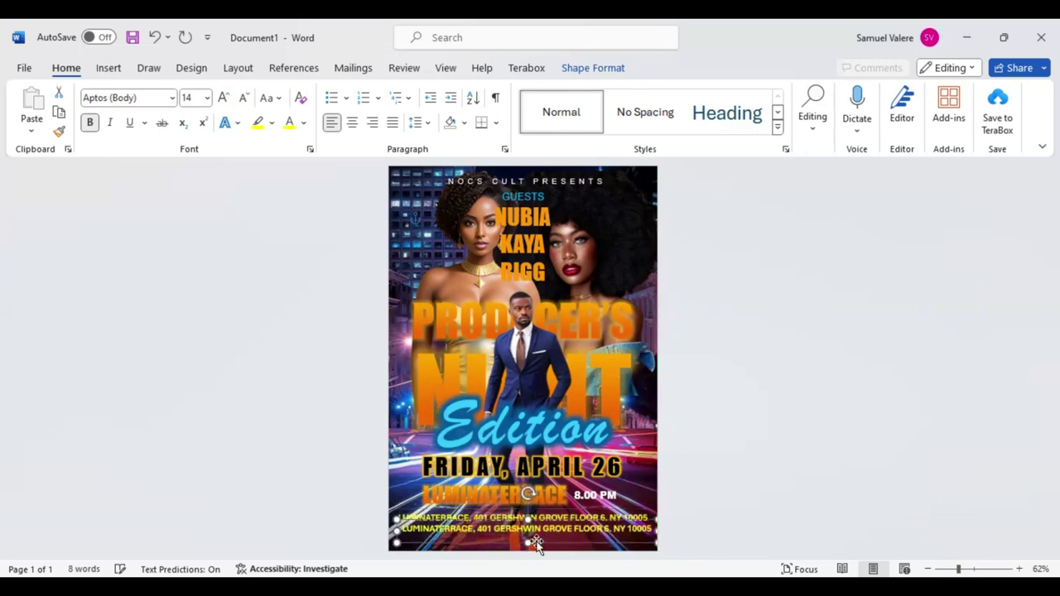
pyautogui.moveTo(537, 543); pyautogui.dragTo(535, 542)
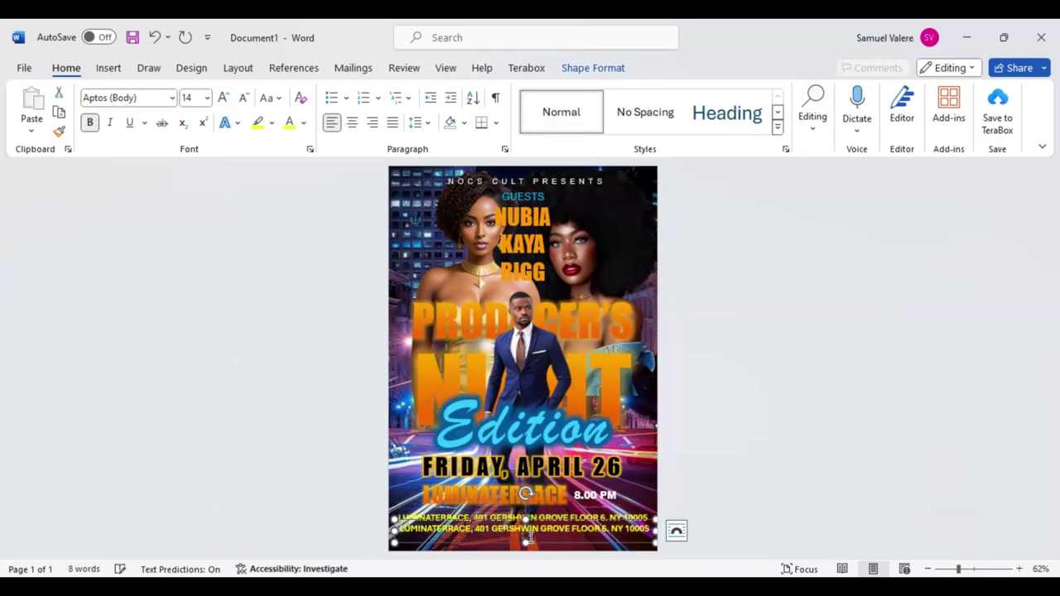
pyautogui.tripleClick(508, 531)
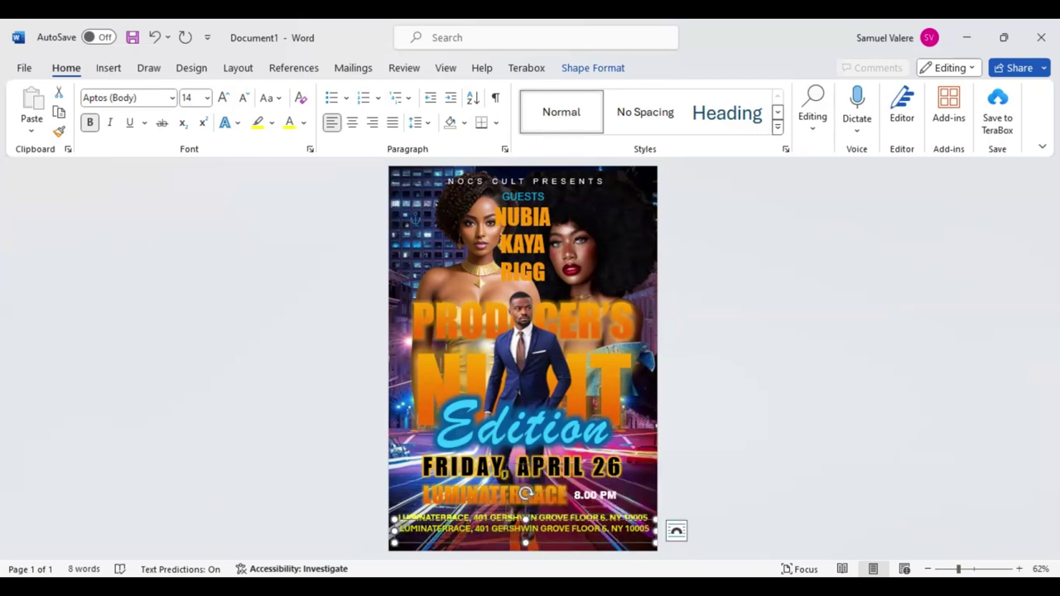
pyautogui.press('BackSpace')
pyautogui.write('VIP')
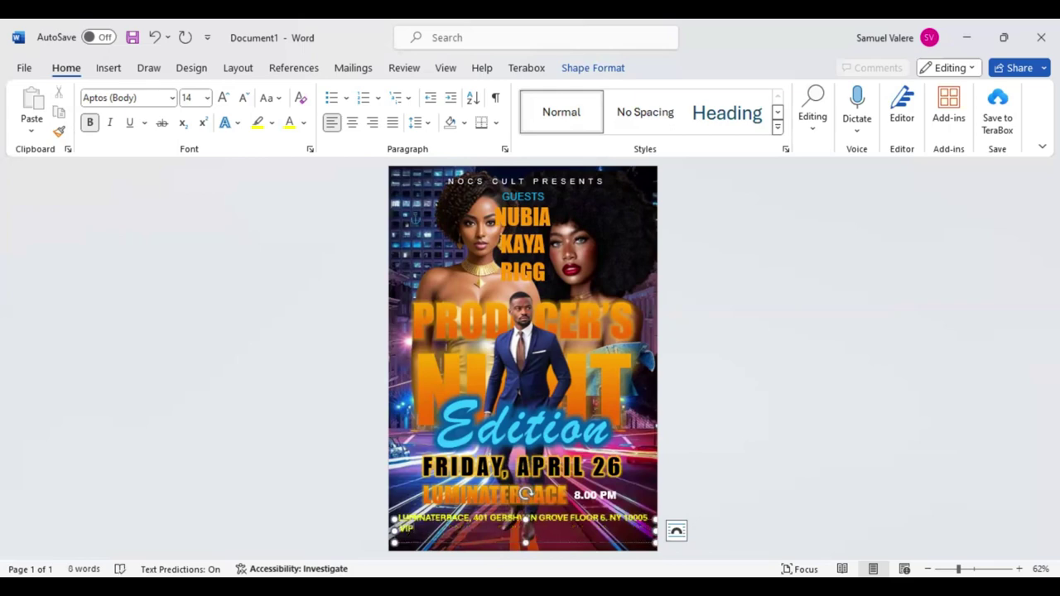
pyautogui.write('RS')
pyautogui.write('V')
pyautogui.write('P')
pyautogui.write('!')
pyautogui.write(' GIRLS')
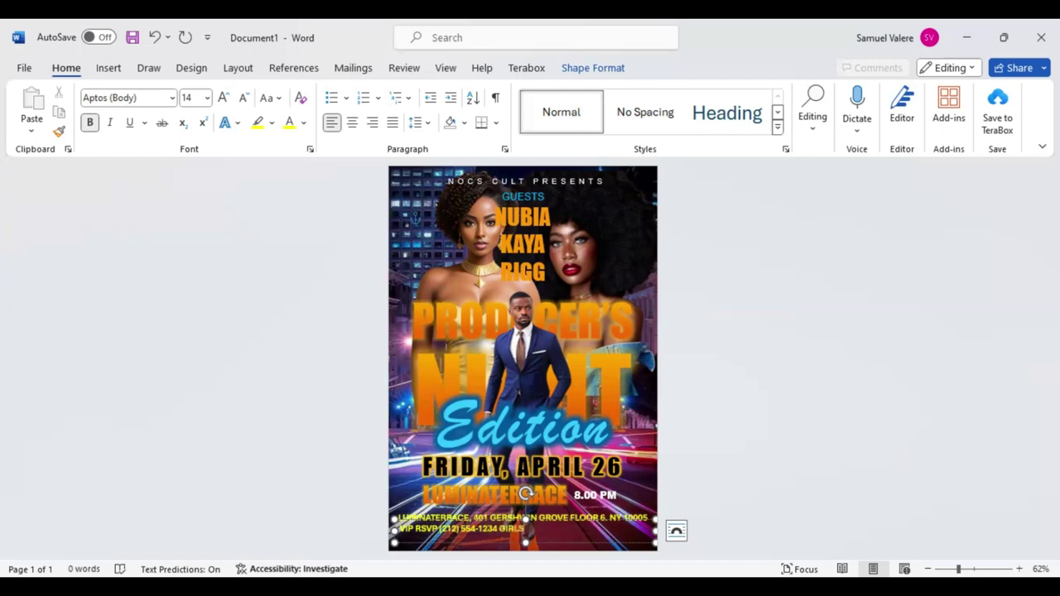
pyautogui.write(' ARE FREE UN')
pyautogui.write('TIL 1')
pyautogui.write('0')
pyautogui.write(' PM')
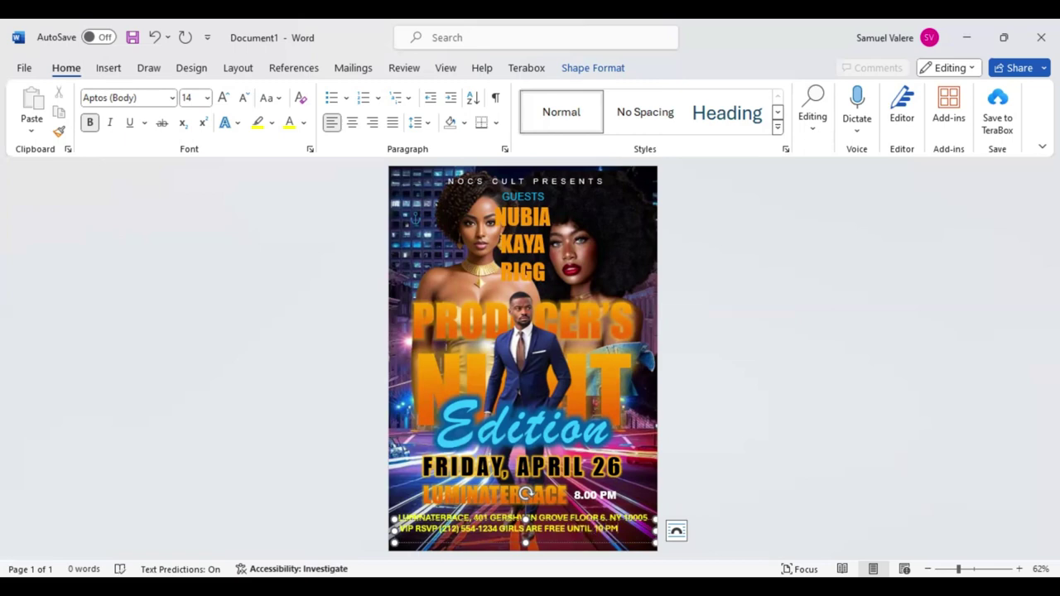
pyautogui.write(' WITH')
pyautogui.write(' RS')
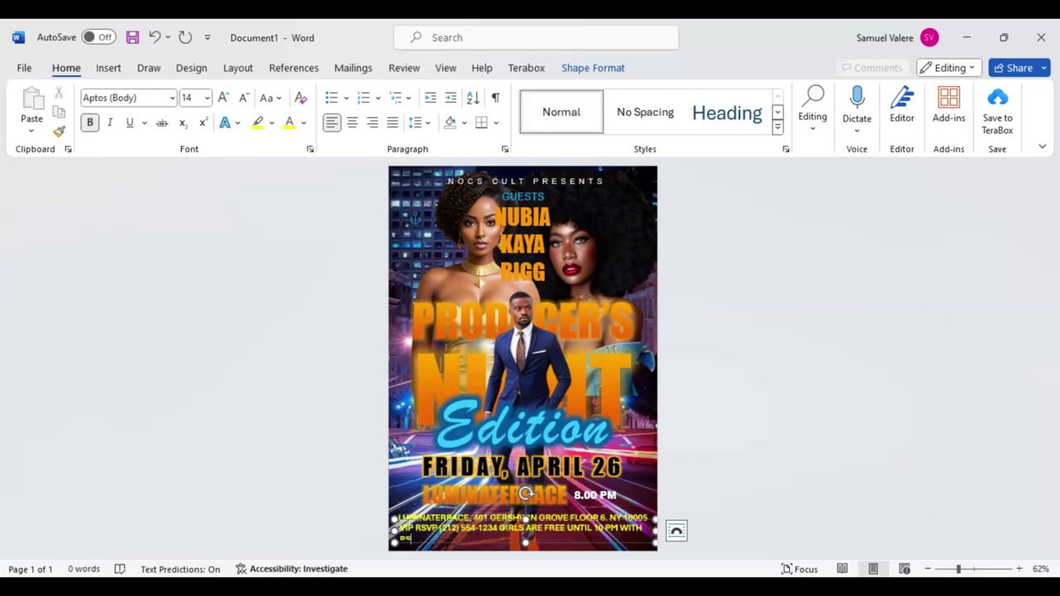
pyautogui.write('VP')
# - Widen the bottom text box, set the VIP RSVP line to 13 pt, and recentre the box on the flyer
pyautogui.moveTo(394, 528); pyautogui.dragTo(390, 528)
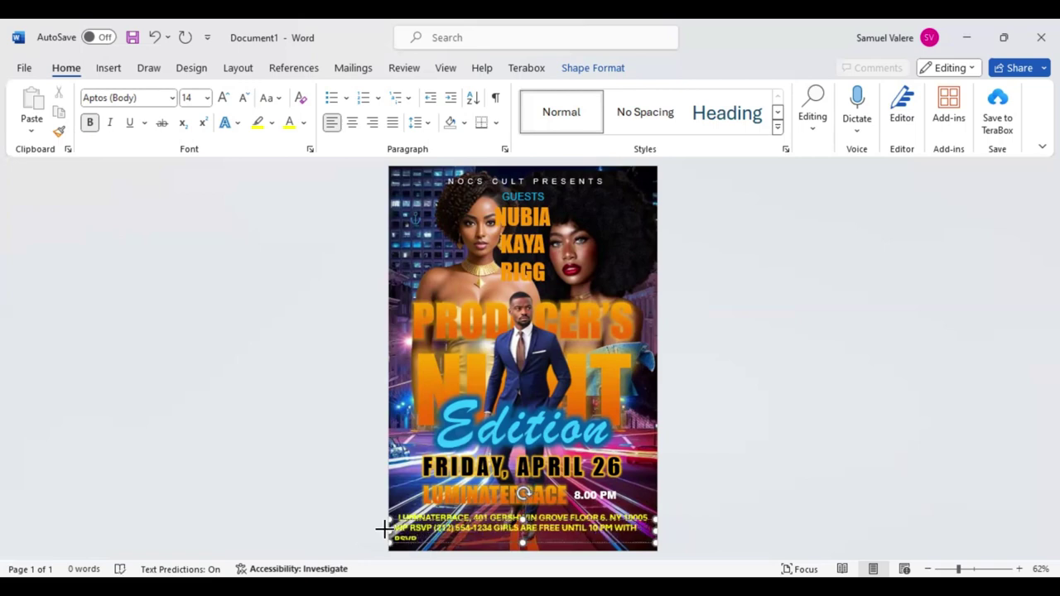
pyautogui.click(531, 527)
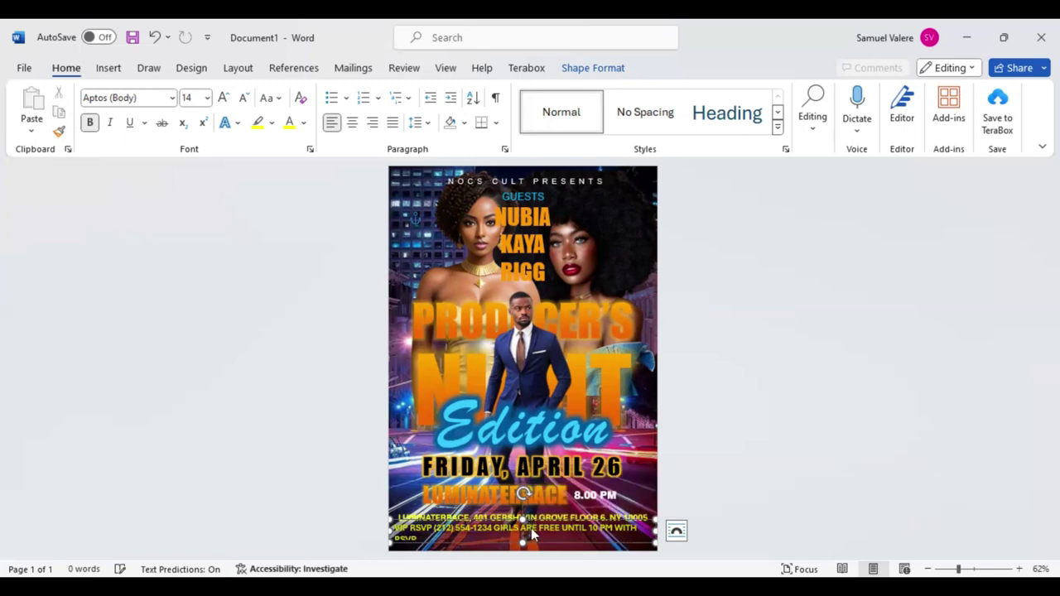
pyautogui.tripleClick(532, 528)
pyautogui.click(630, 478)
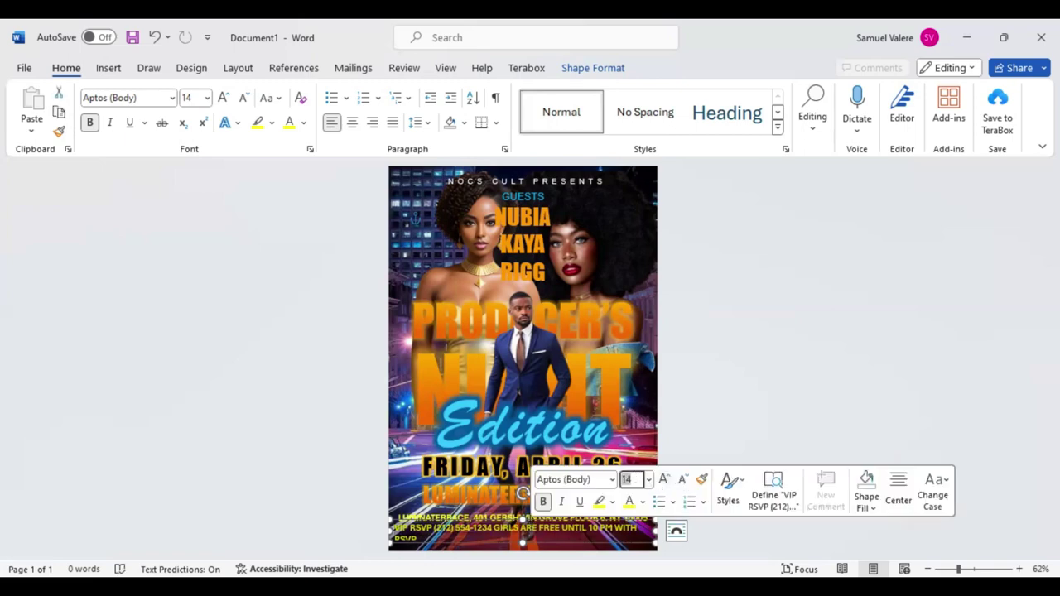
pyautogui.write('12')
pyautogui.press('Return')
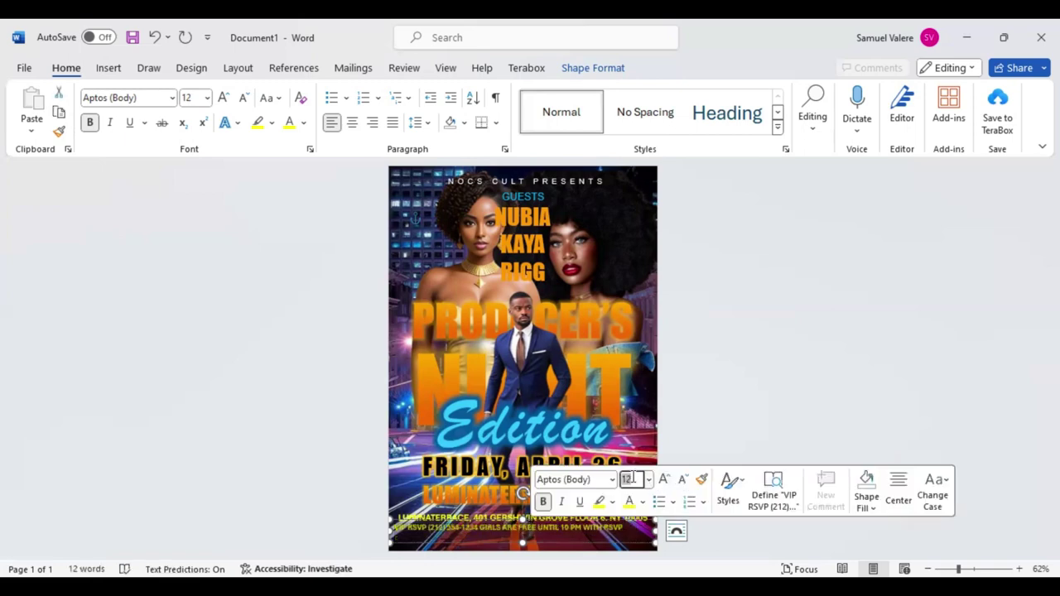
pyautogui.write('13')
pyautogui.press('Return')
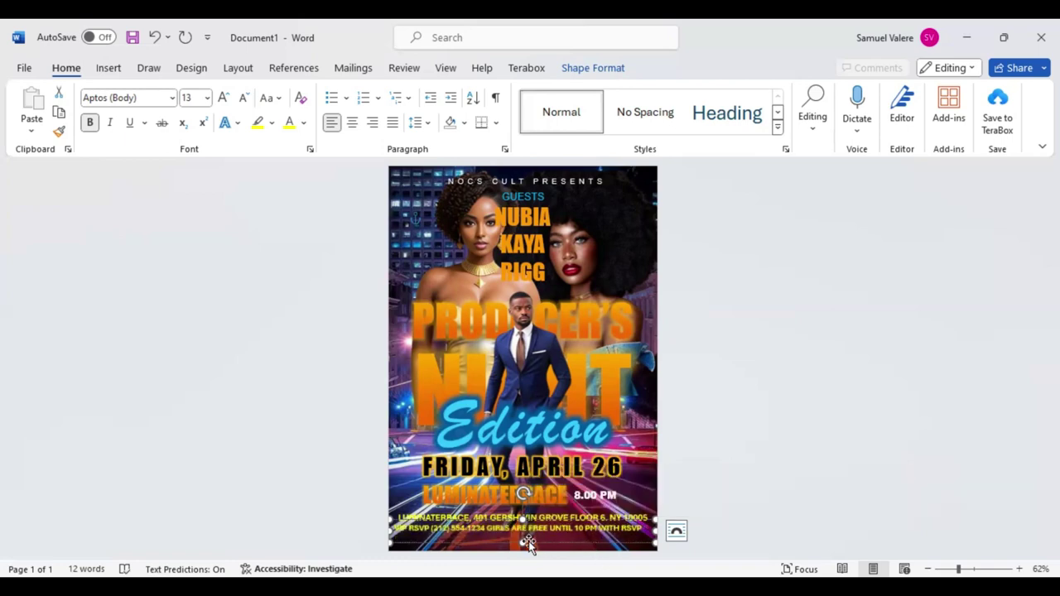
pyautogui.moveTo(535, 544); pyautogui.dragTo(539, 546)
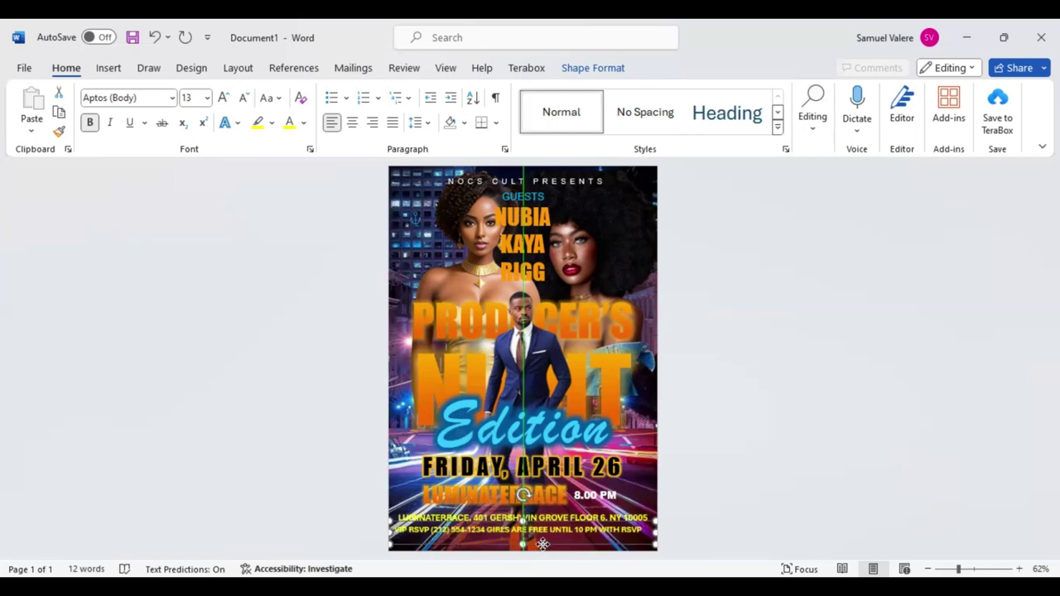
pyautogui.moveTo(540, 546); pyautogui.dragTo(543, 545)
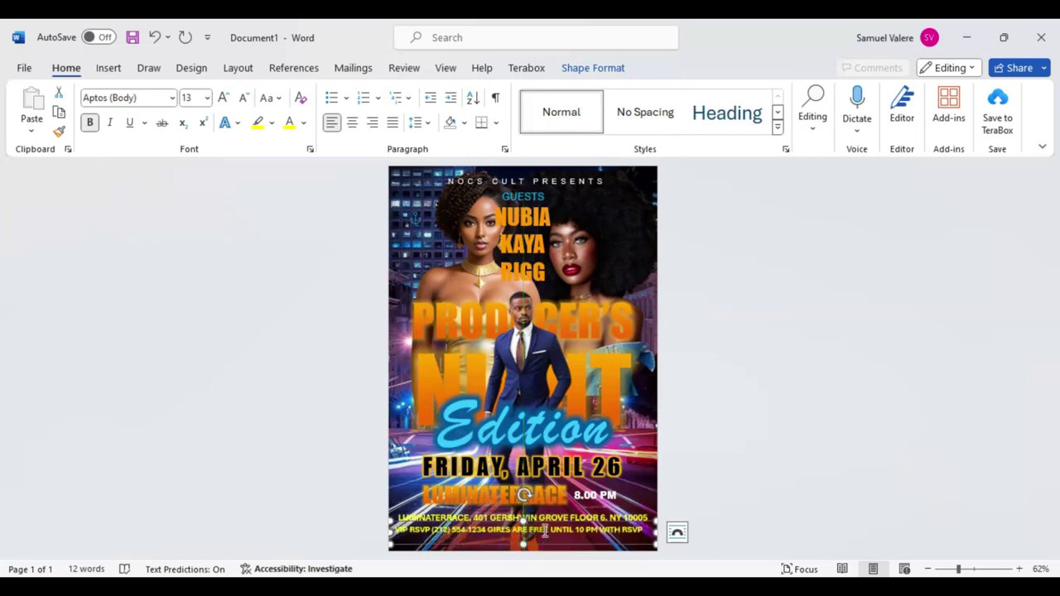
# - Colour both the VIP RSVP line and the LUMINATERRACE address line cyan
pyautogui.tripleClick(545, 531)
pyautogui.click(655, 504)
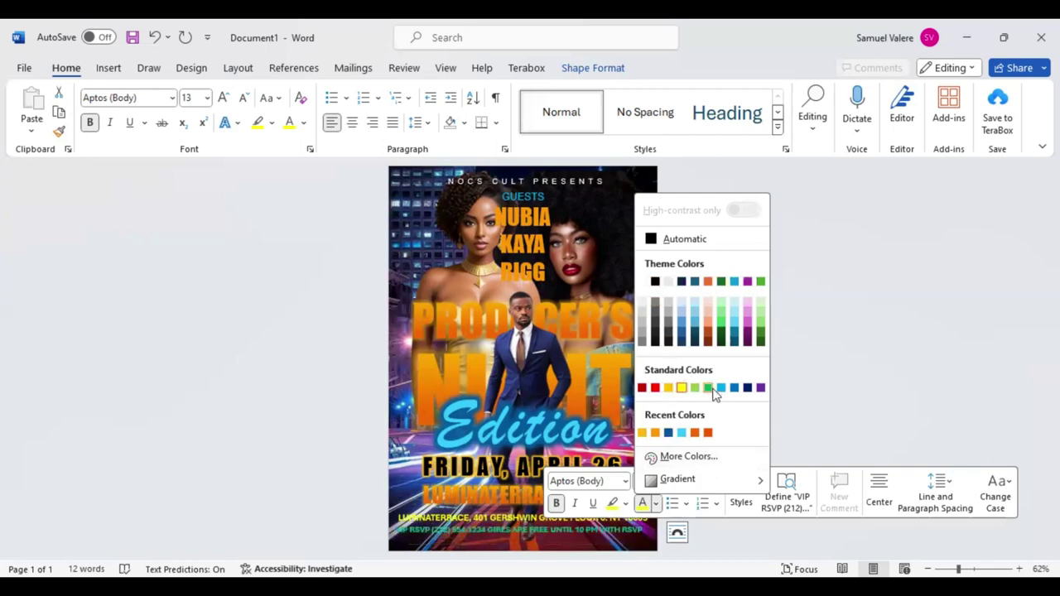
pyautogui.click(684, 435)
pyautogui.click(510, 516)
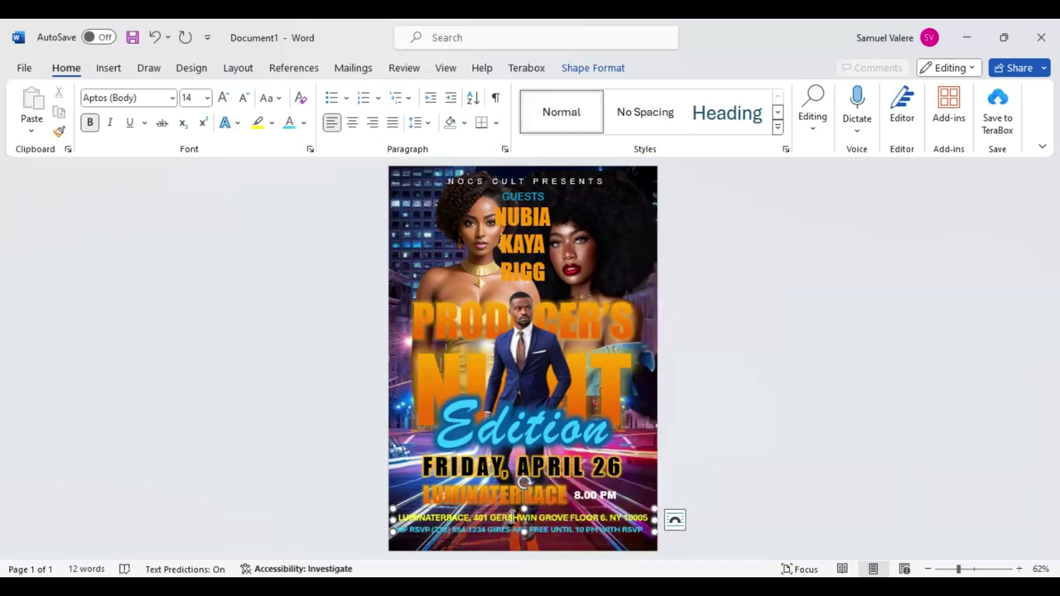
pyautogui.tripleClick(511, 516)
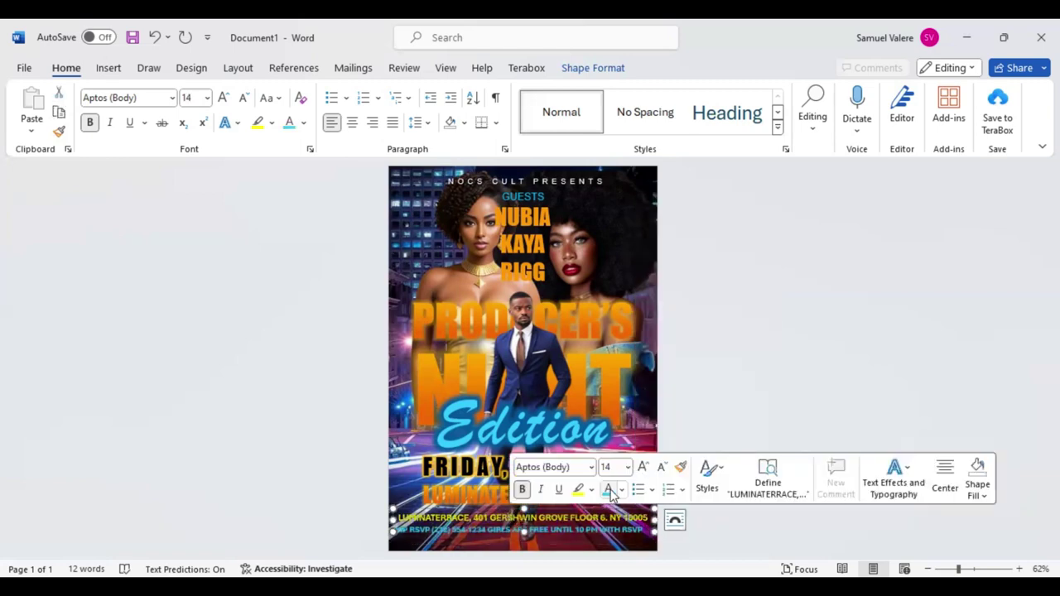
pyautogui.click(608, 489)
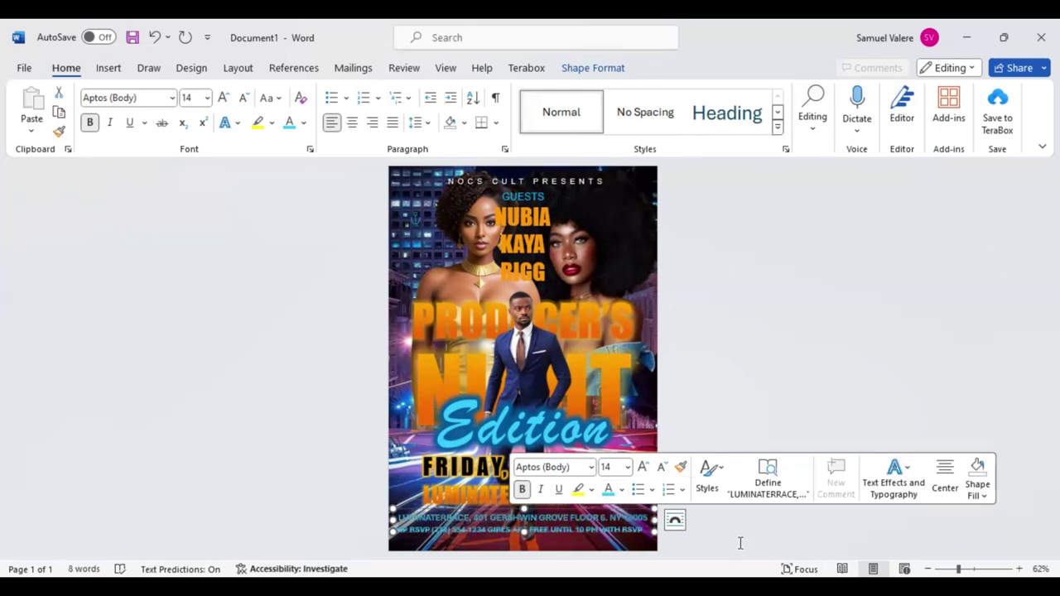
pyautogui.click(652, 530)
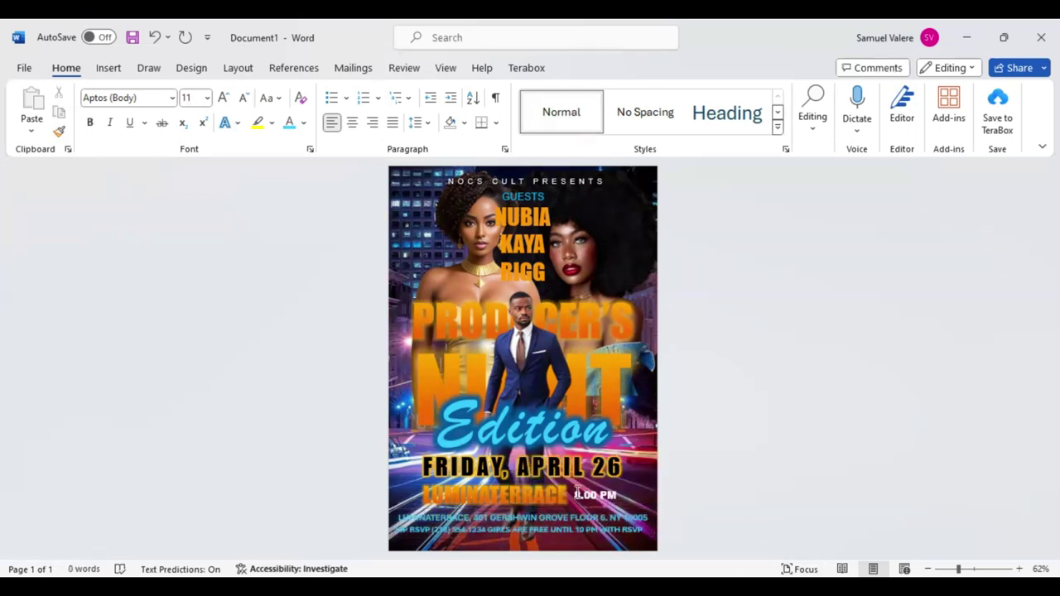
# - Move the PRODUCER'S and large title text boxes up slightly
pyautogui.click(459, 286)
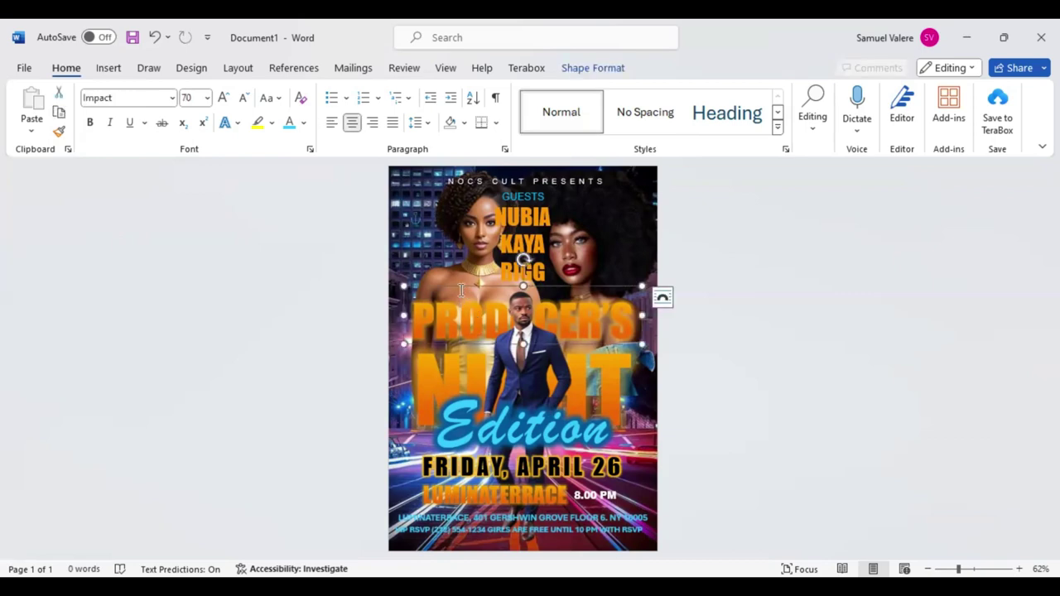
pyautogui.moveTo(461, 286); pyautogui.dragTo(461, 282)
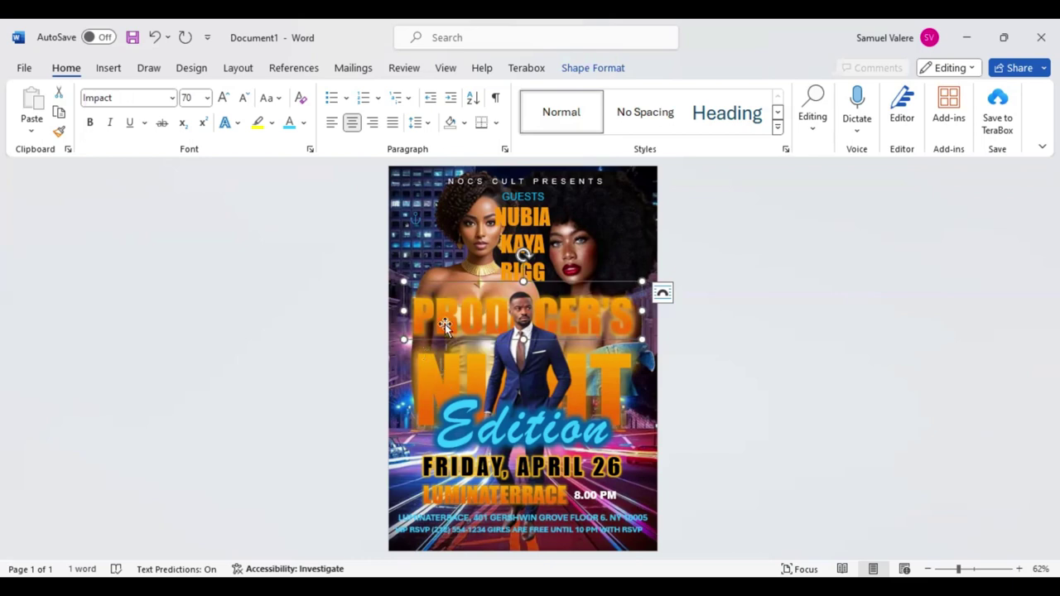
pyautogui.click(445, 322)
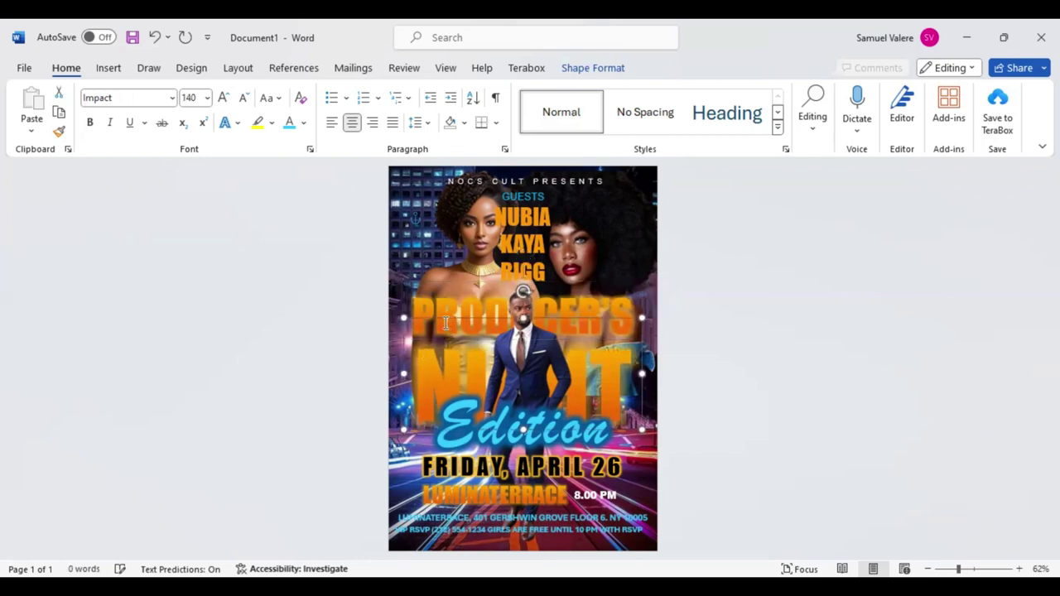
pyautogui.click(445, 323)
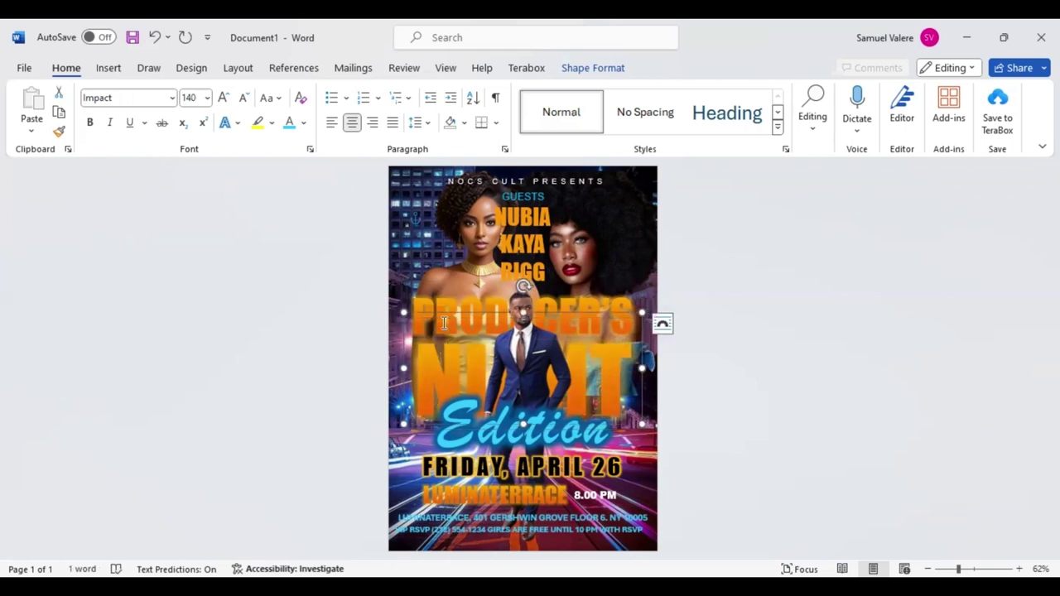
pyautogui.click(463, 319)
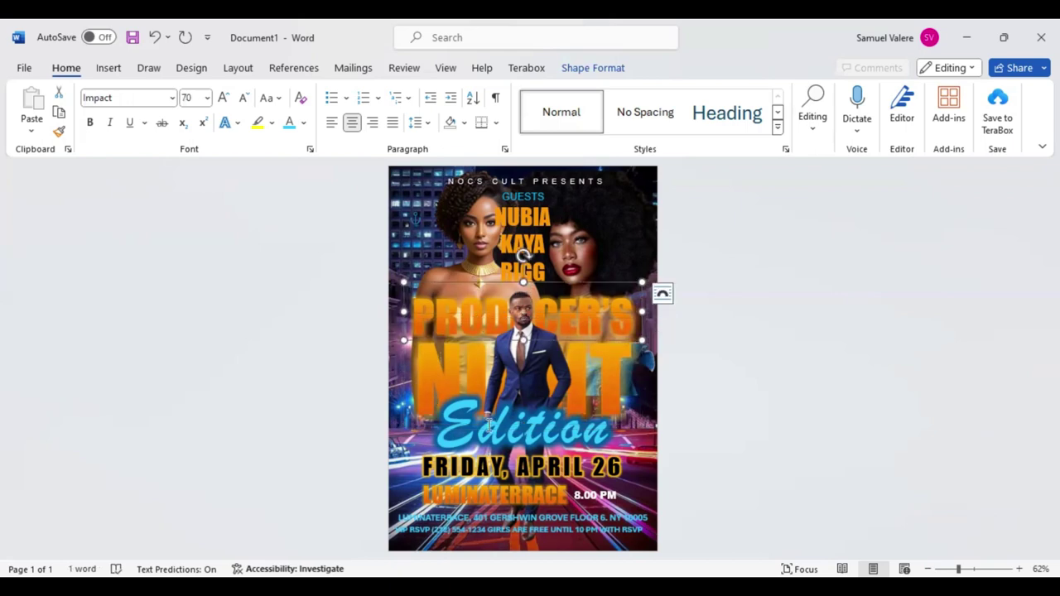
# - Nudge the Edition box up, then select the date, venue, time and address boxes in turn
pyautogui.click(494, 377)
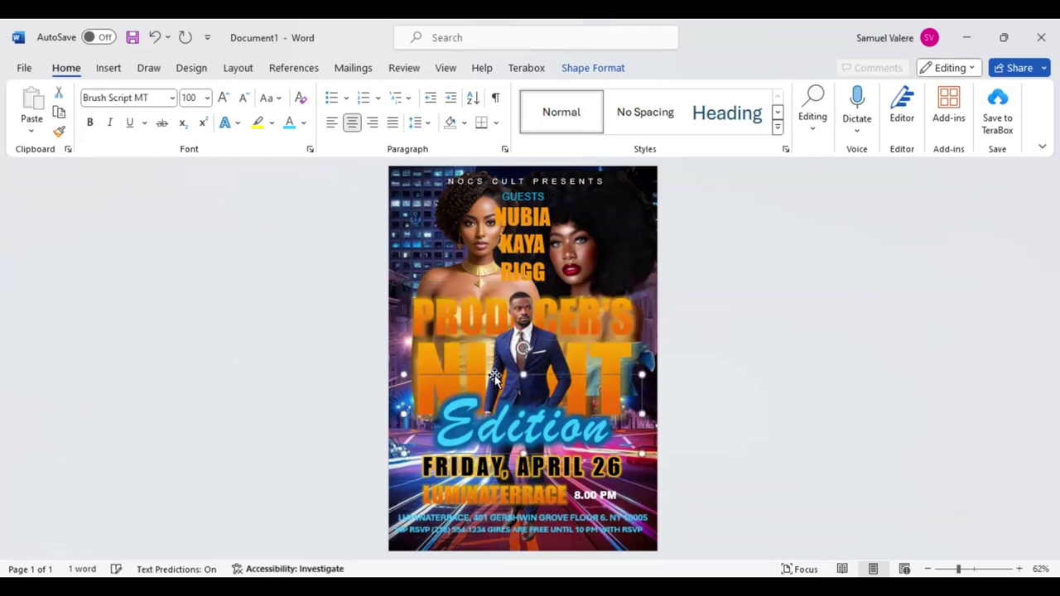
pyautogui.press('Up')
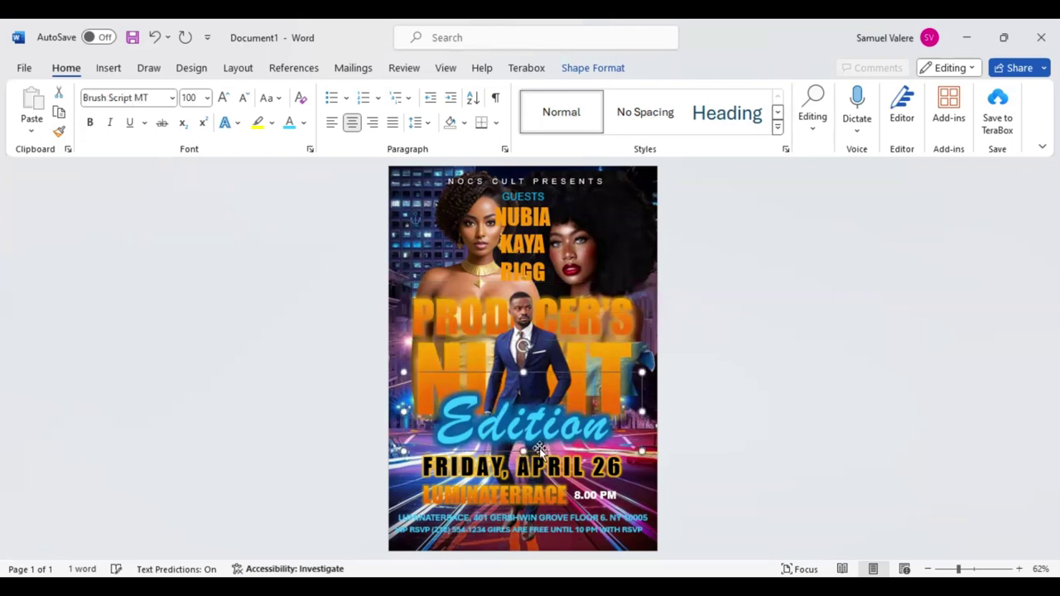
pyautogui.click(540, 462)
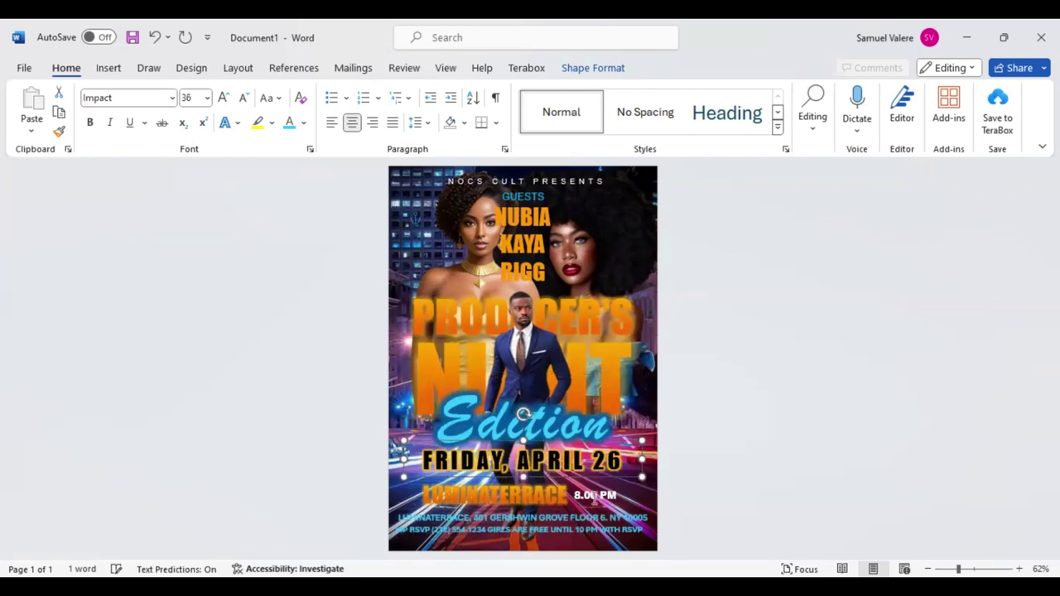
pyautogui.click(533, 481)
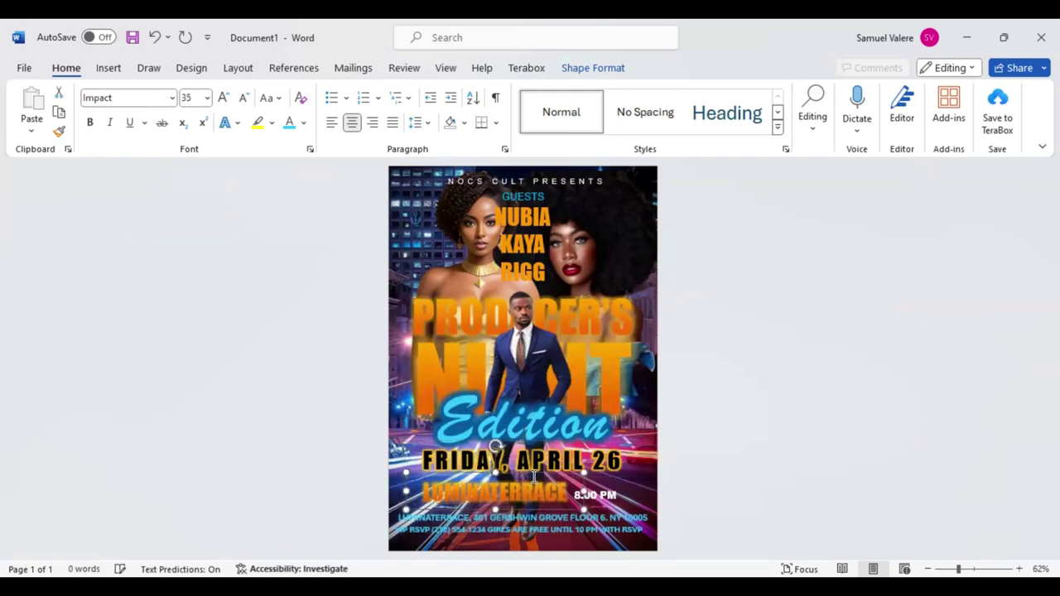
pyautogui.click(597, 494)
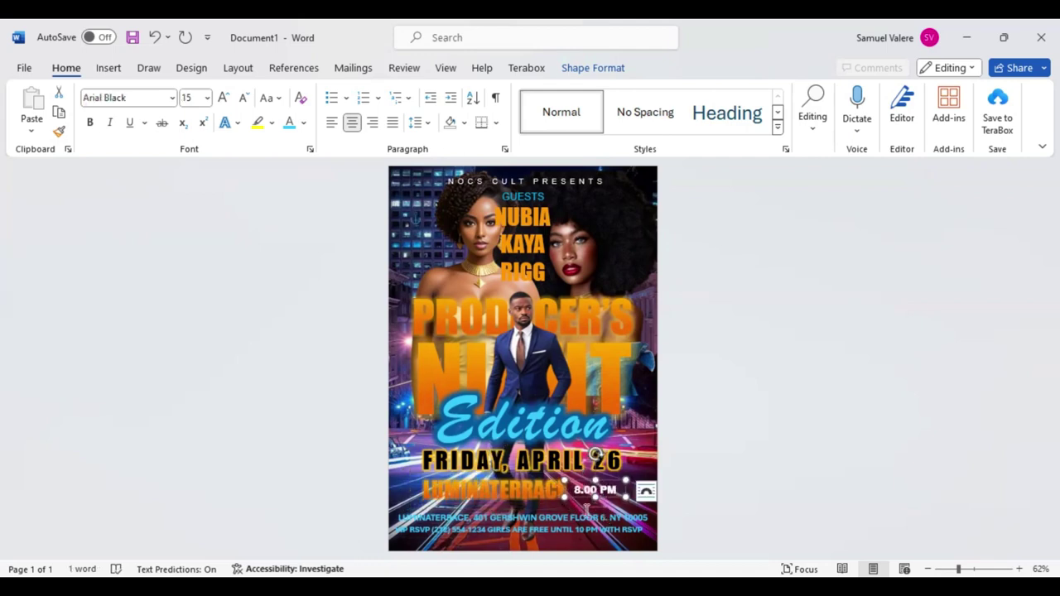
pyautogui.click(586, 512)
# - Nudge the address box up and move the RSVP box up just beneath it
pyautogui.press('Up')
pyautogui.press('Up')
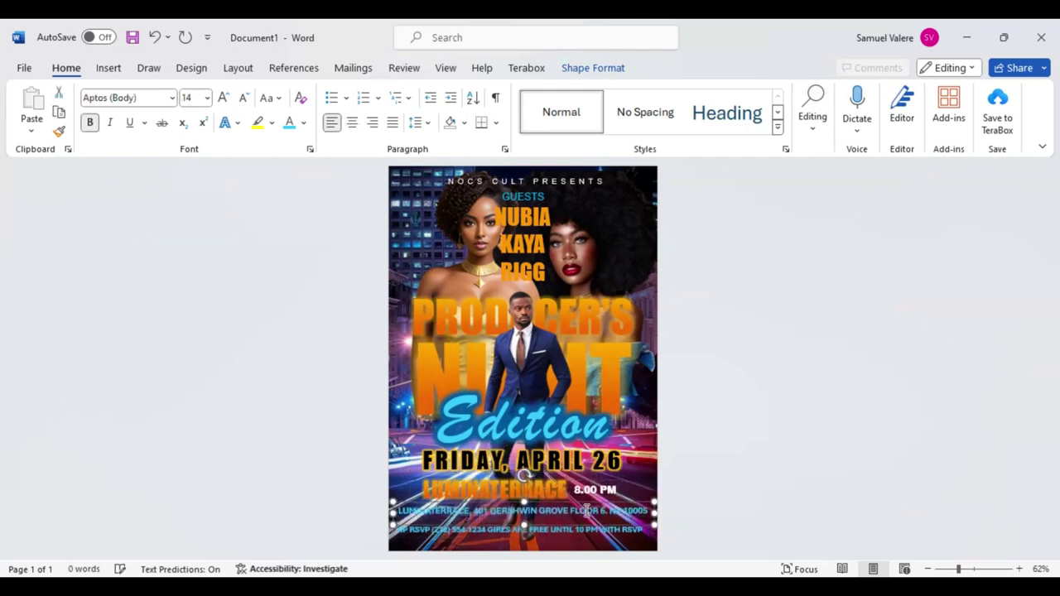
pyautogui.press('Up')
pyautogui.press('Up')
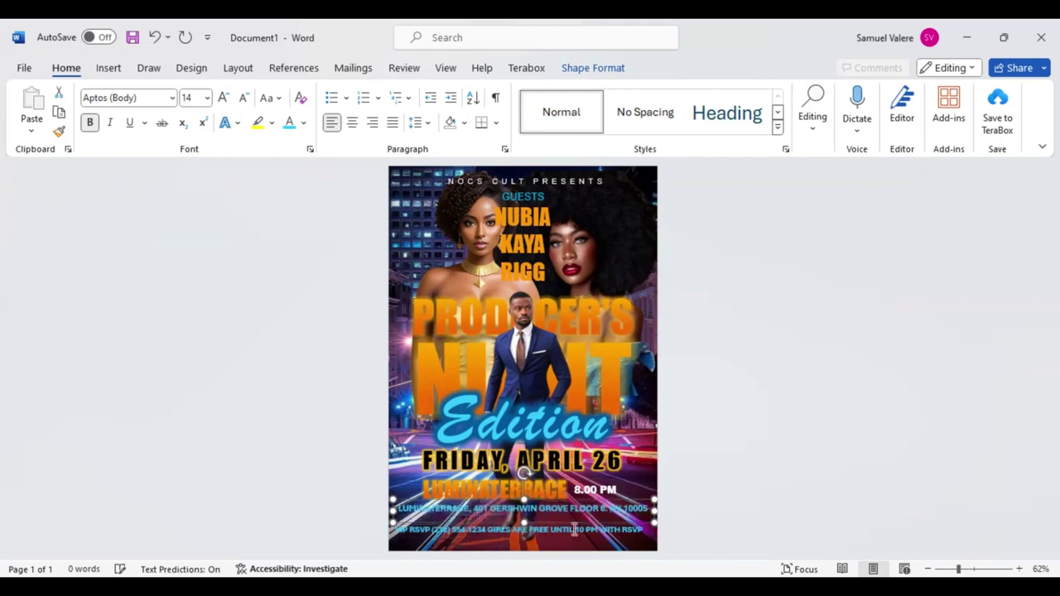
pyautogui.moveTo(571, 532); pyautogui.dragTo(580, 520)
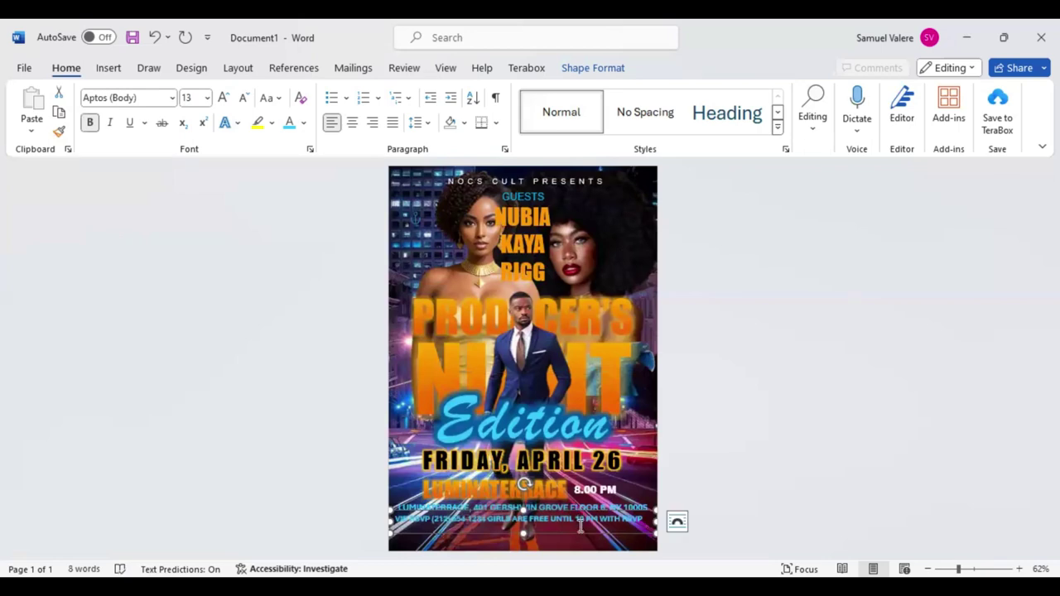
# - Recolour the VIP RSVP line yellow
pyautogui.tripleClick(581, 520)
pyautogui.click(691, 492)
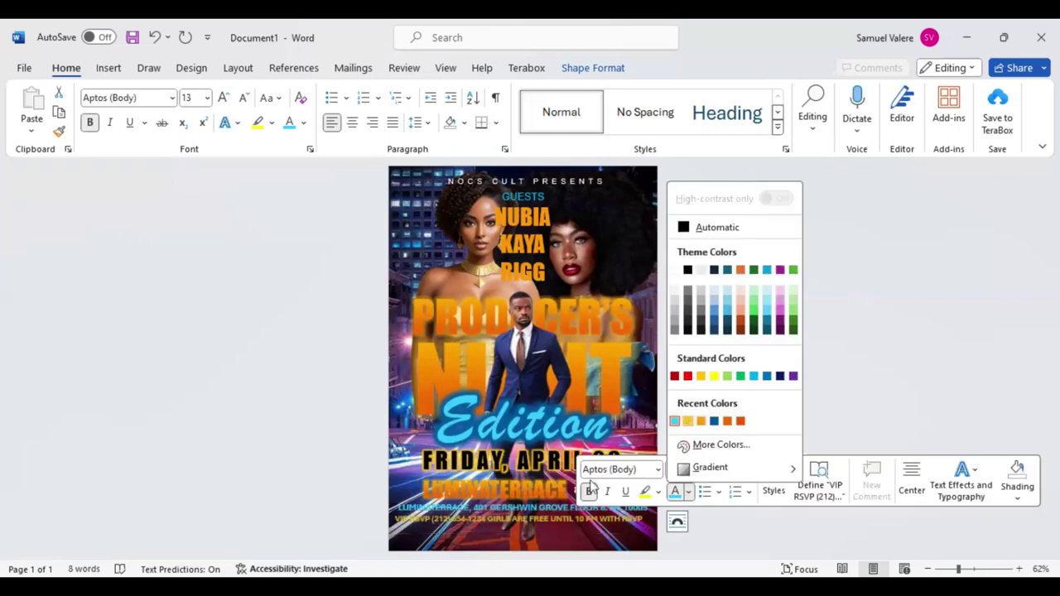
pyautogui.click(529, 509)
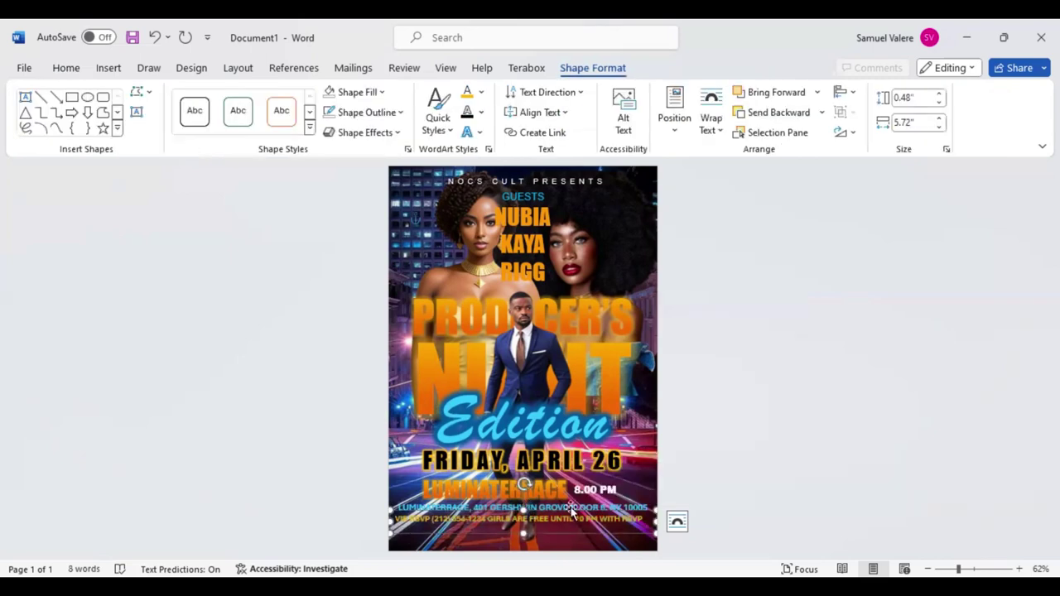
pyautogui.tripleClick(624, 507)
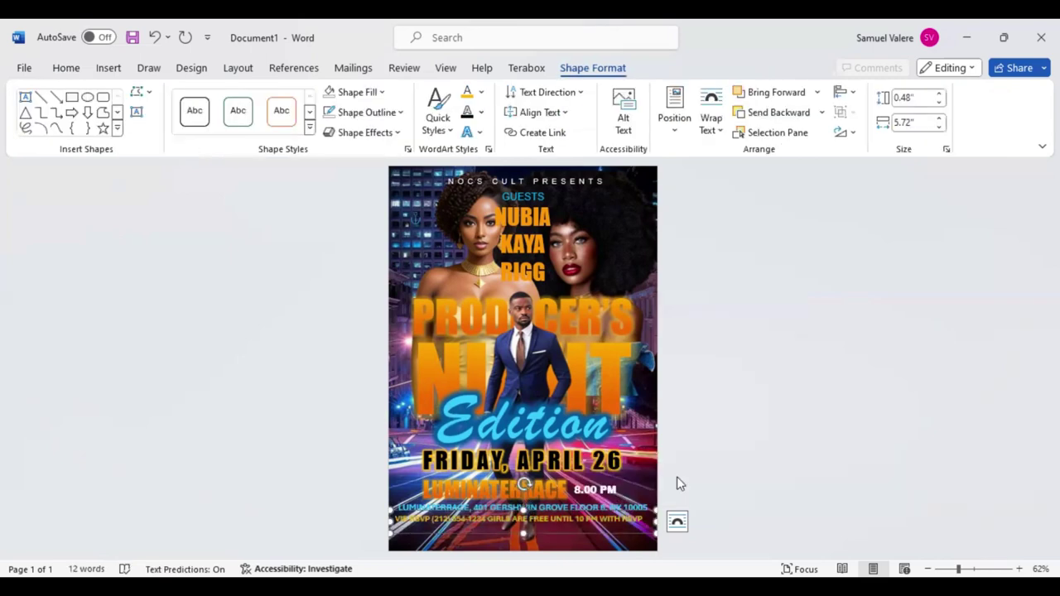
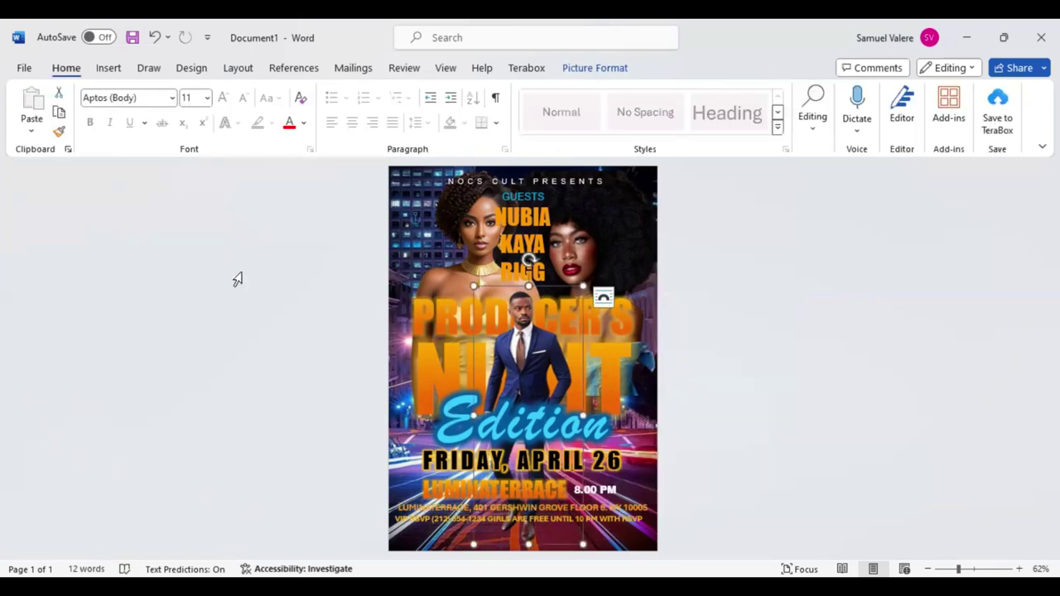
# - Draw a small text box at the flyer's bottom-left and type the club's phone number
pyautogui.click(110, 70)
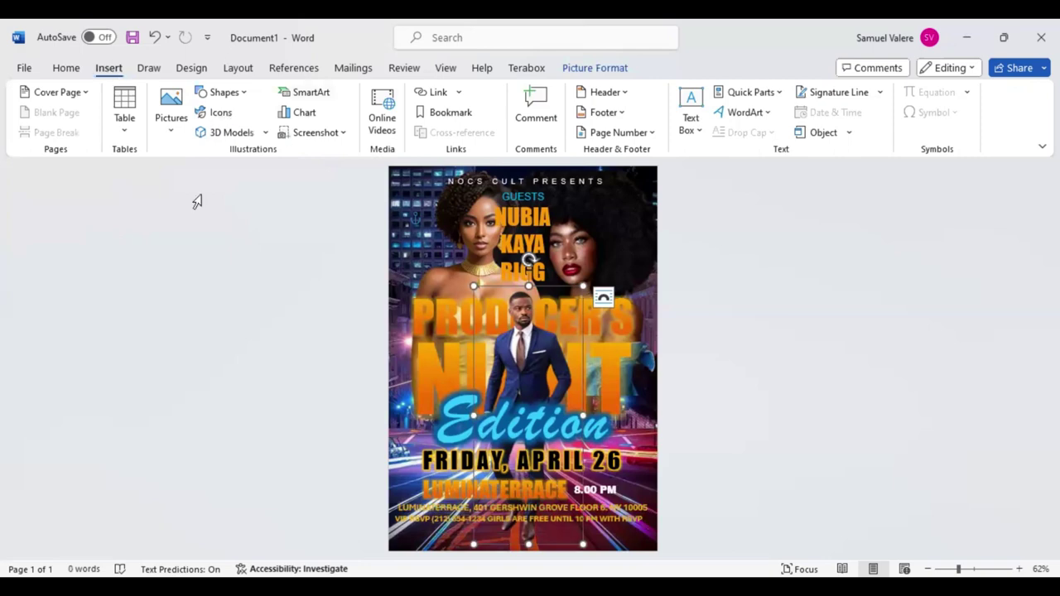
pyautogui.click(239, 93)
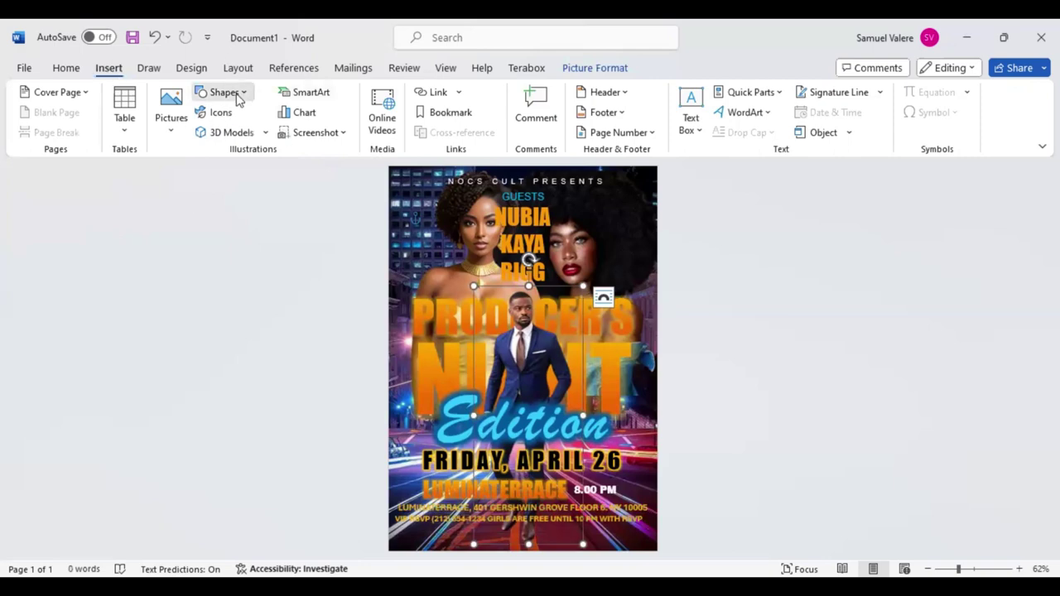
pyautogui.click(272, 266)
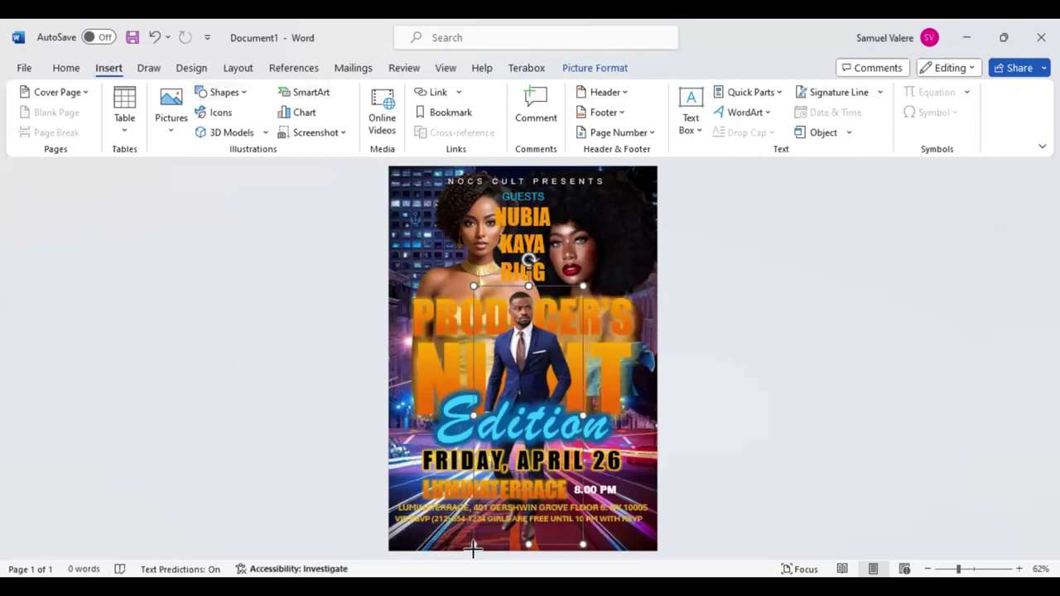
pyautogui.moveTo(473, 549); pyautogui.dragTo(402, 531)
pyautogui.write('TEL')
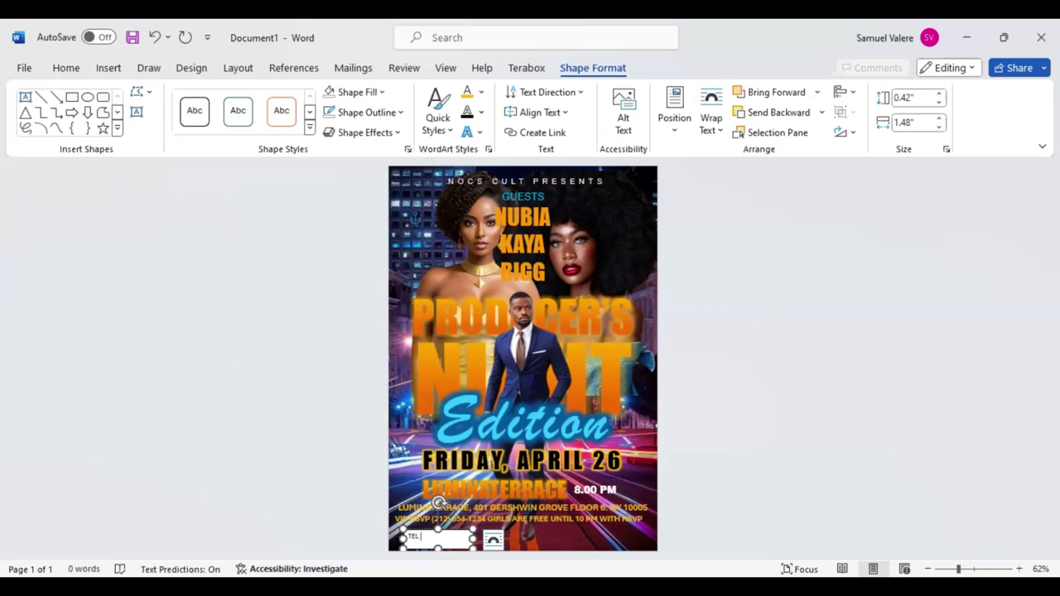
pyautogui.write('-')
pyautogui.write('12')
pyautogui.write('7890')
# - Set the phone text to Arial Black size 12 and widen the box so the number fits
pyautogui.tripleClick(425, 536)
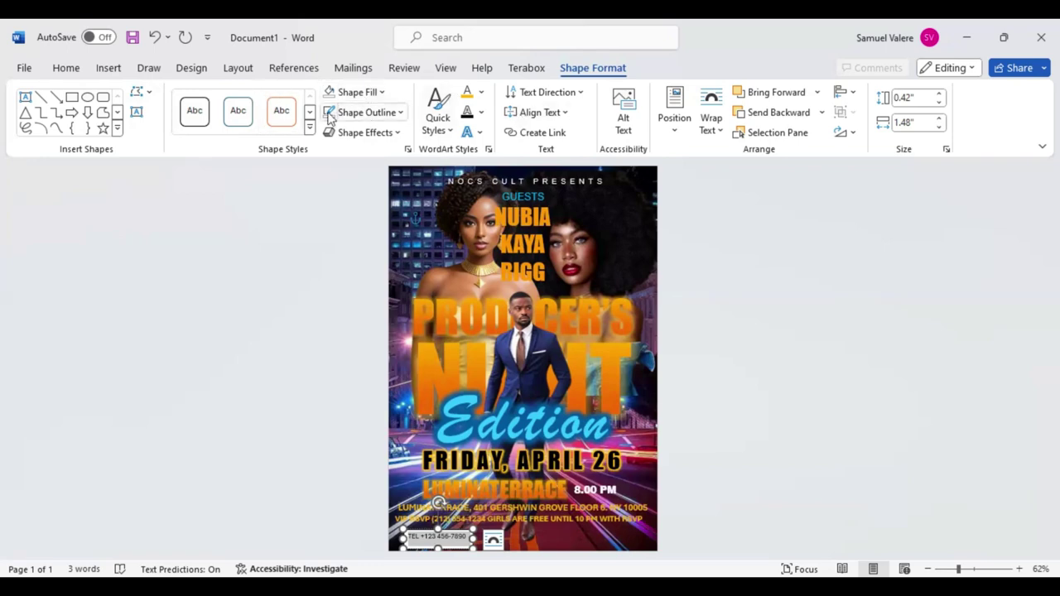
pyautogui.click(66, 68)
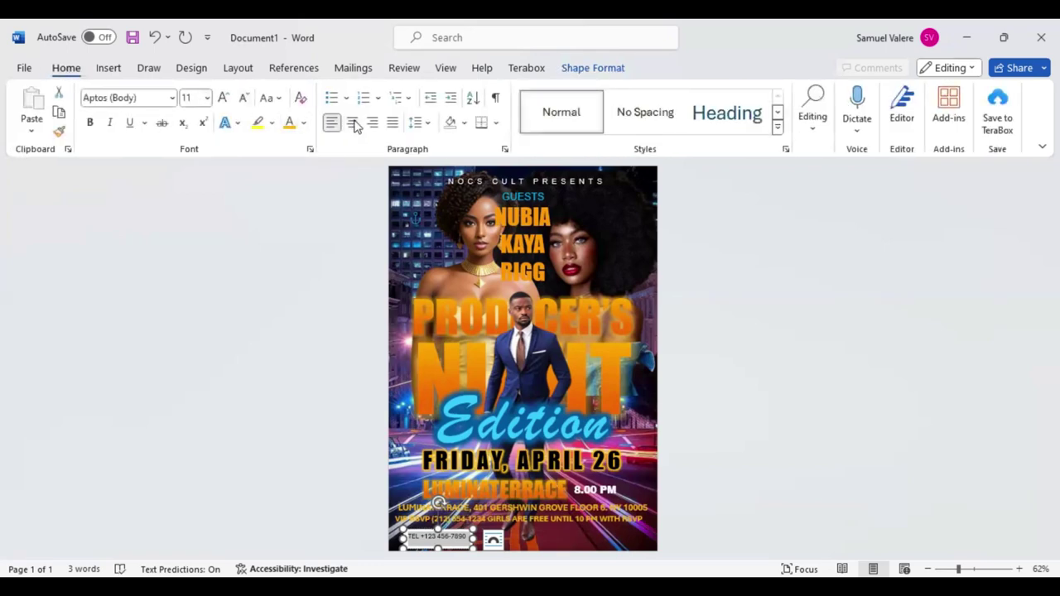
pyautogui.click(142, 98)
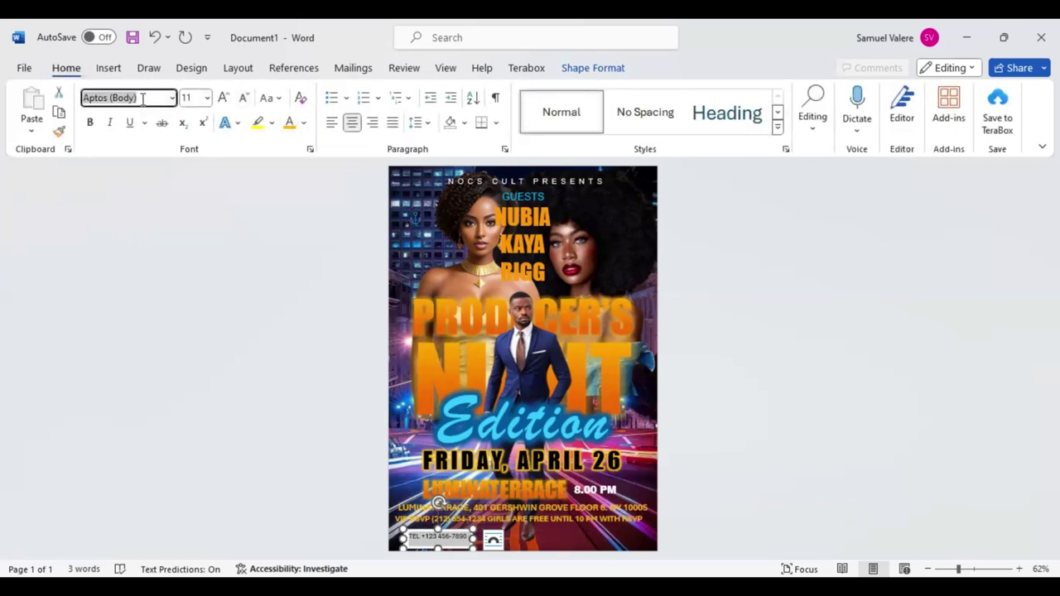
pyautogui.write('A')
pyautogui.write('rial Black')
pyautogui.press('Return')
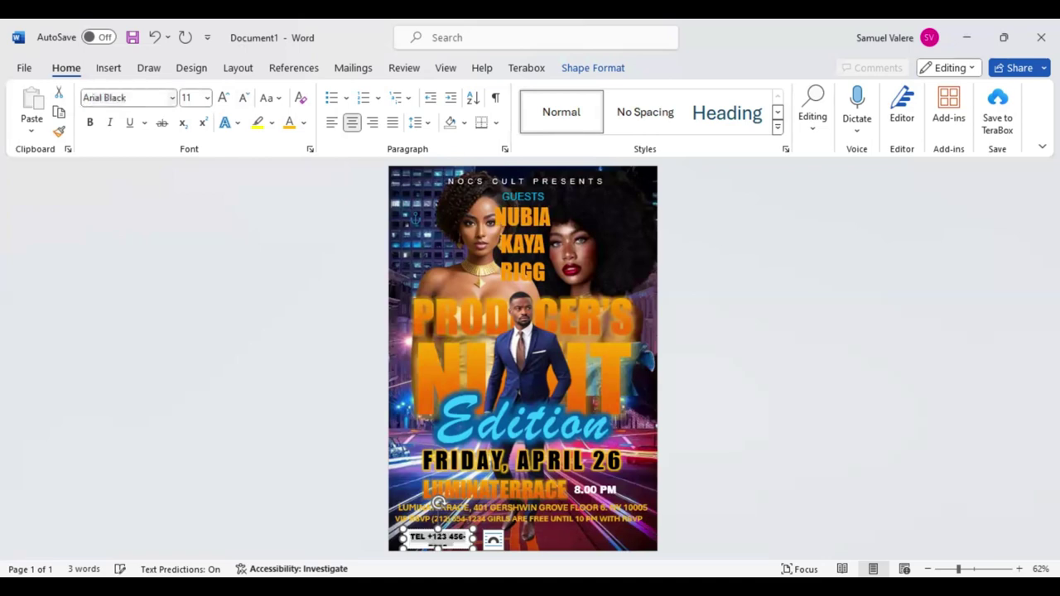
pyautogui.click(195, 97)
pyautogui.write('12')
pyautogui.press('Return')
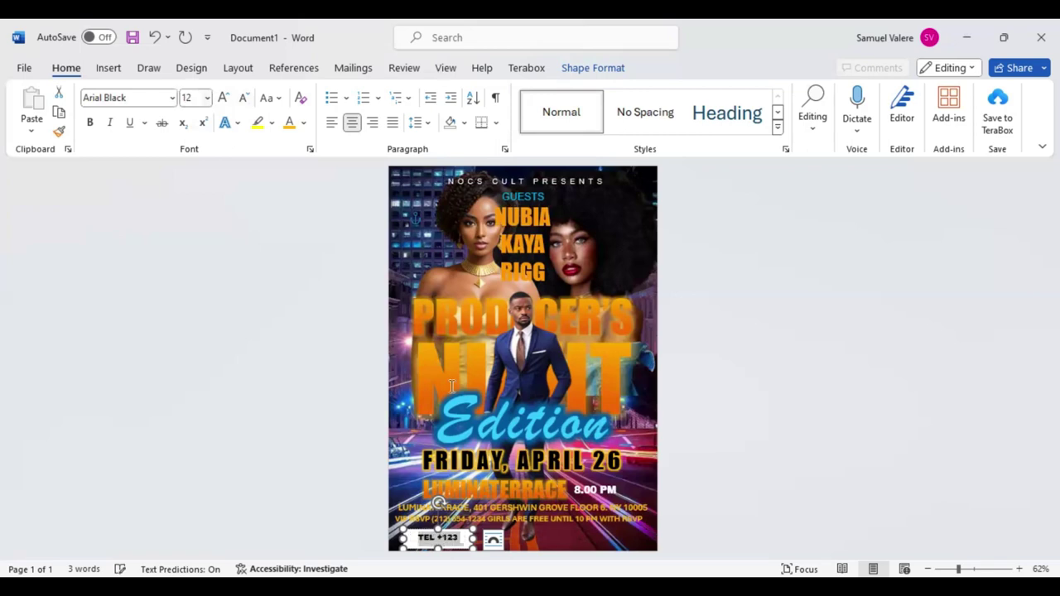
pyautogui.moveTo(471, 539); pyautogui.dragTo(505, 539)
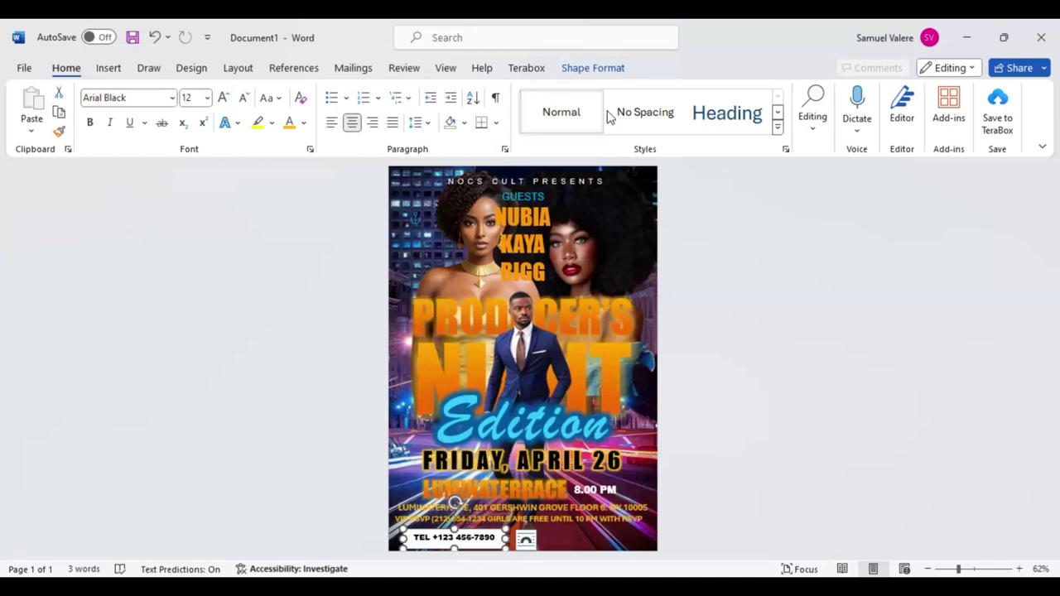
# - Fill the phone box orange, leave shape effects unchanged, and nudge the box slightly left
pyautogui.click(595, 71)
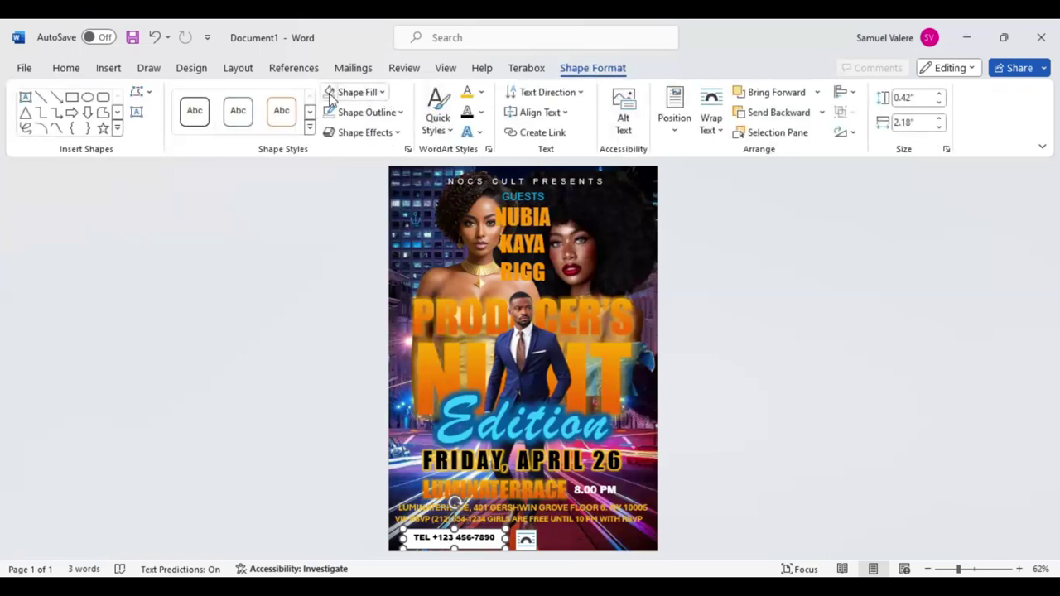
pyautogui.click(384, 93)
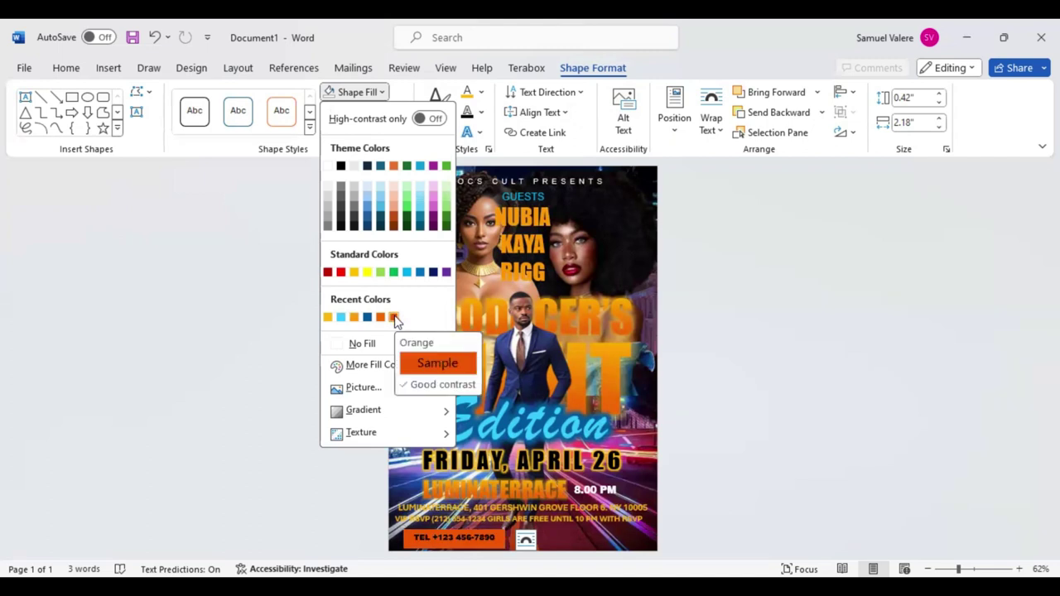
pyautogui.click(394, 318)
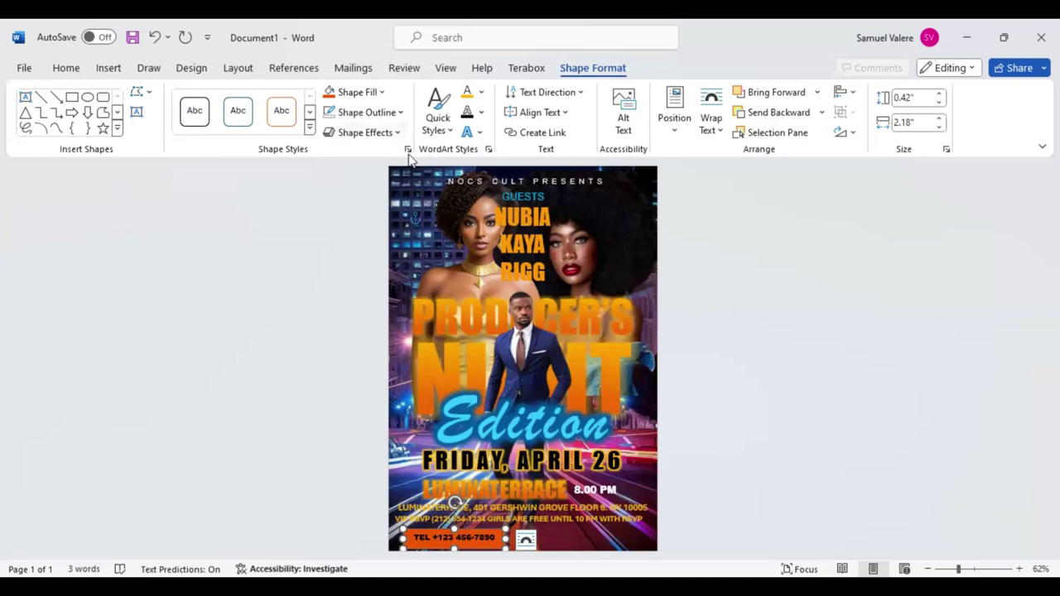
pyautogui.click(365, 132)
pyautogui.moveTo(373, 161)
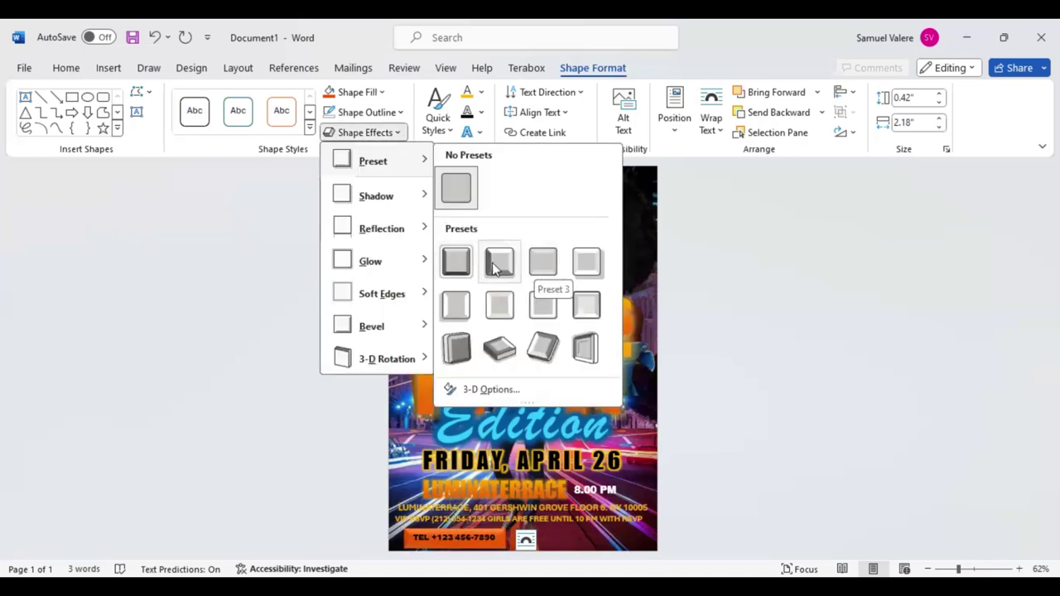
pyautogui.click(483, 547)
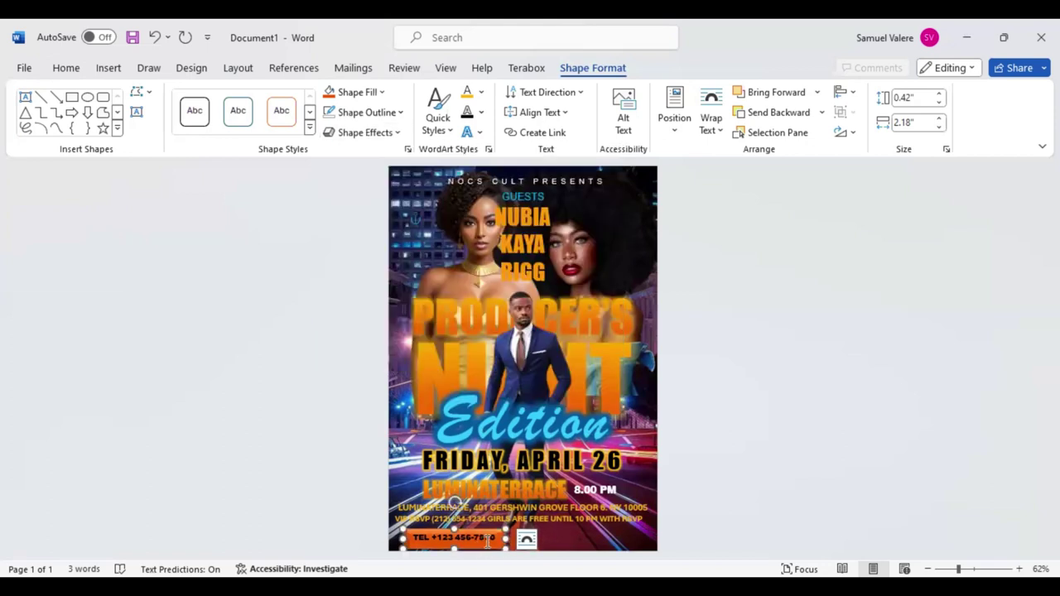
pyautogui.moveTo(470, 547); pyautogui.dragTo(608, 530)
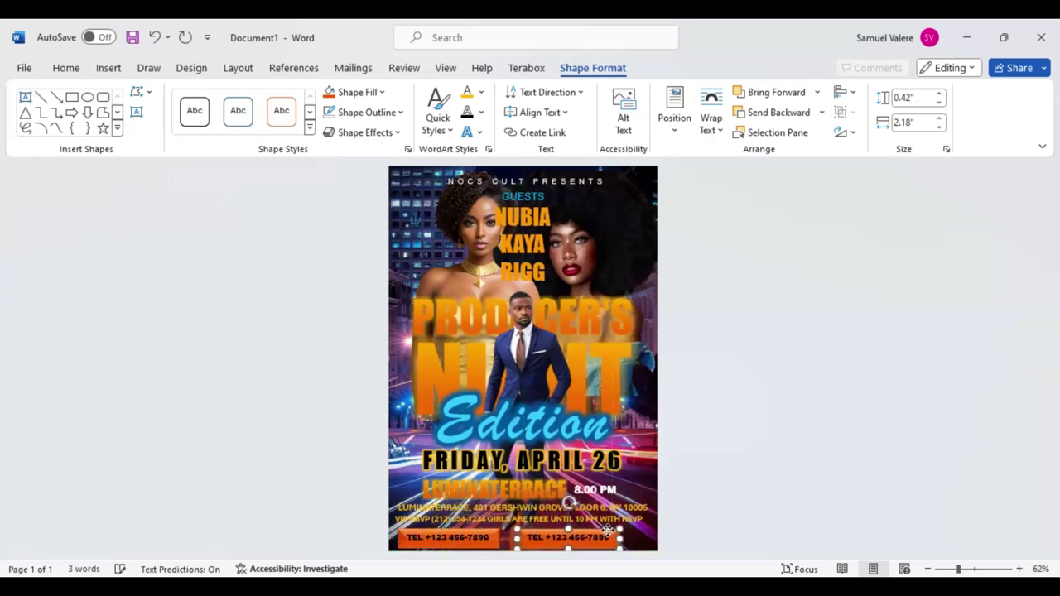
# - Copy the phone box to its right, retype it as a SPONSOR line with the sponsor's name, and widen it
pyautogui.moveTo(608, 531); pyautogui.dragTo(608, 531)
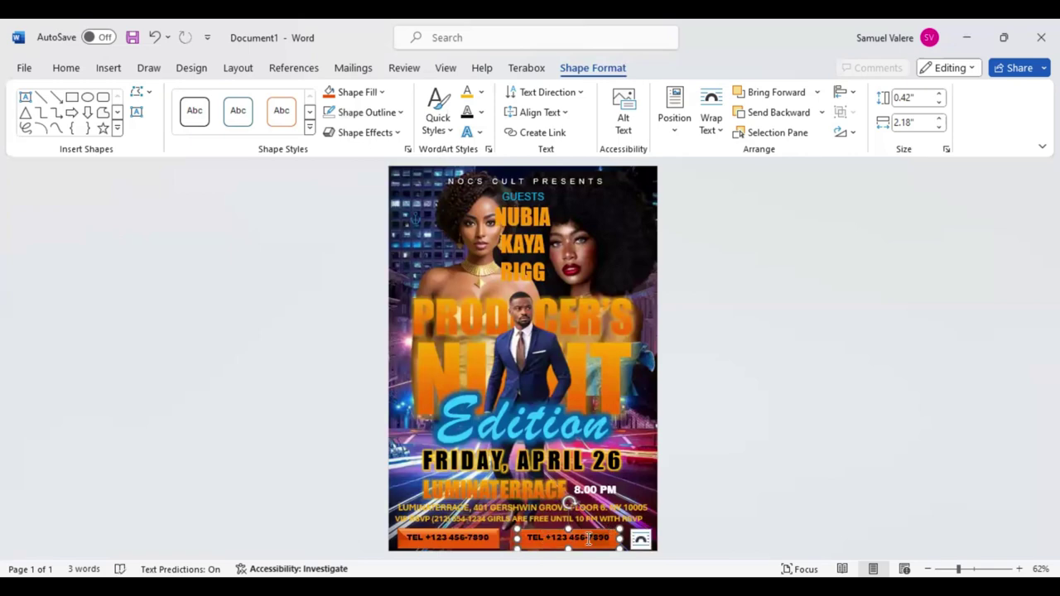
pyautogui.rightClick(589, 543)
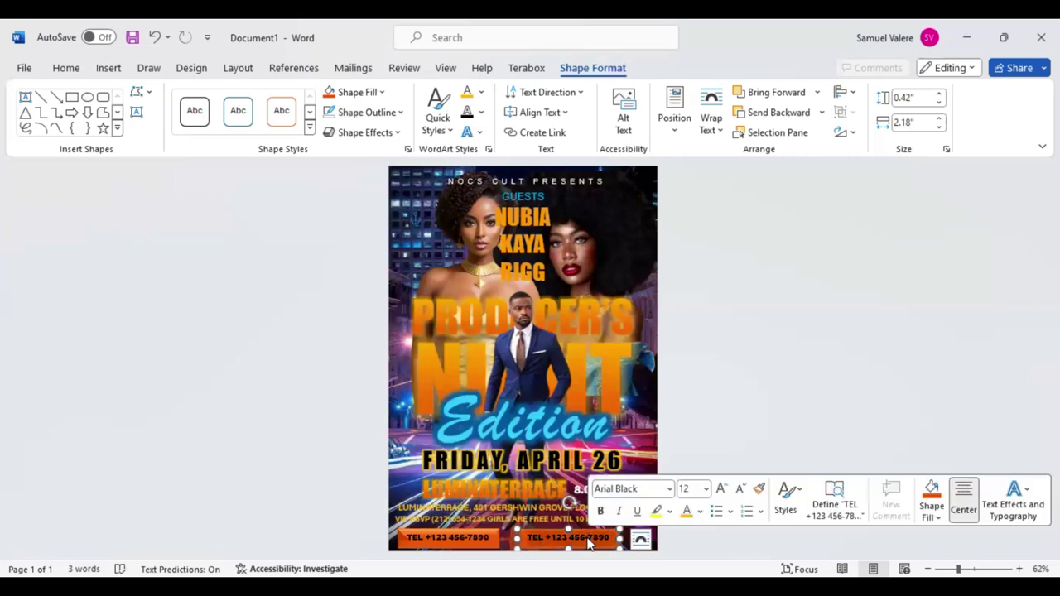
pyautogui.write('S')
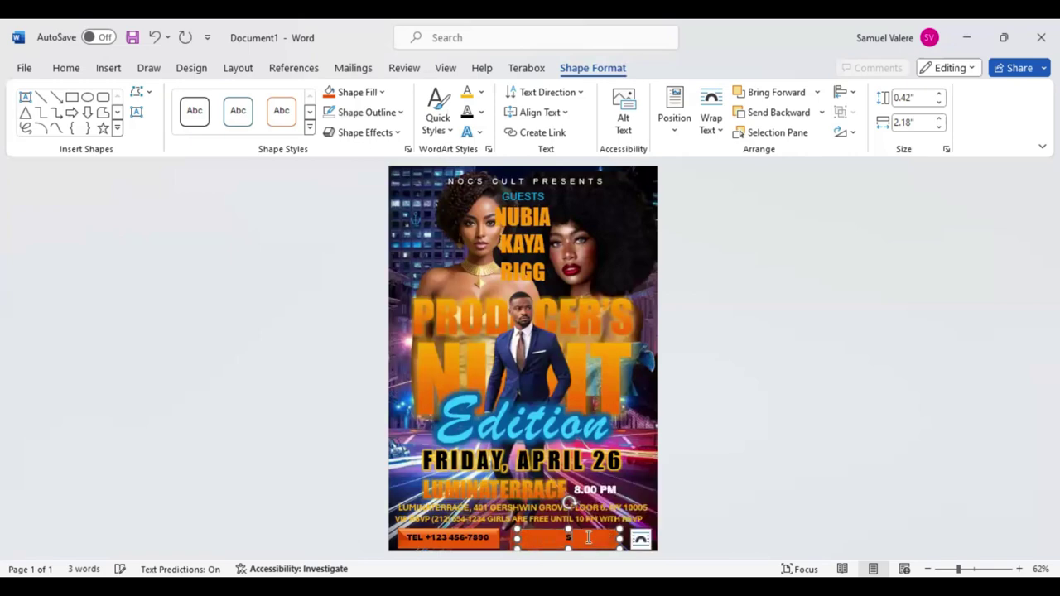
pyautogui.write('PONSOR')
pyautogui.write(' :')
pyautogui.write(' SAMUEL')
pyautogui.moveTo(619, 536); pyautogui.dragTo(651, 539)
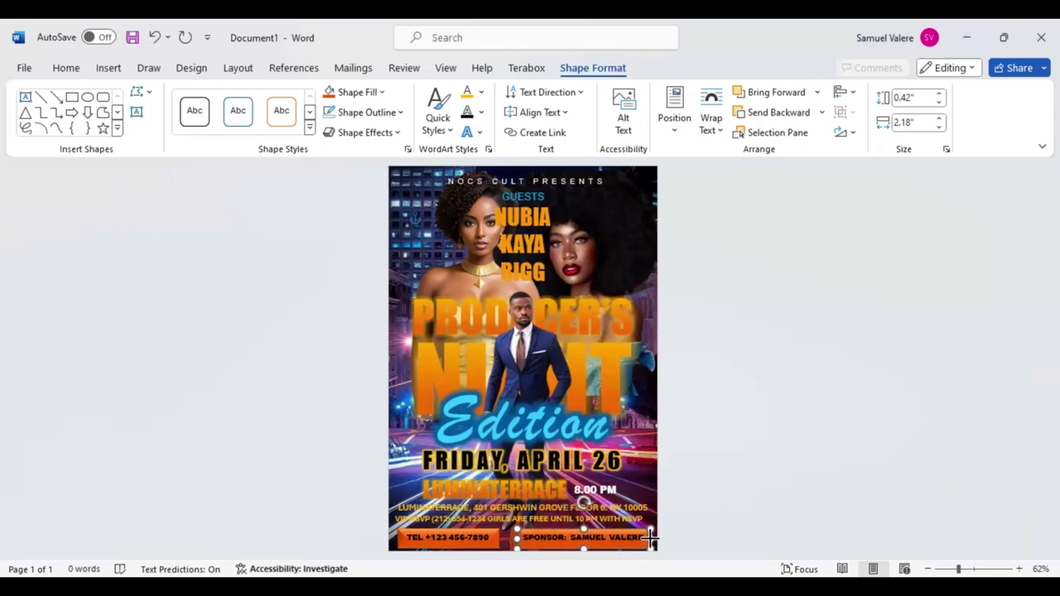
pyautogui.moveTo(516, 537); pyautogui.dragTo(510, 537)
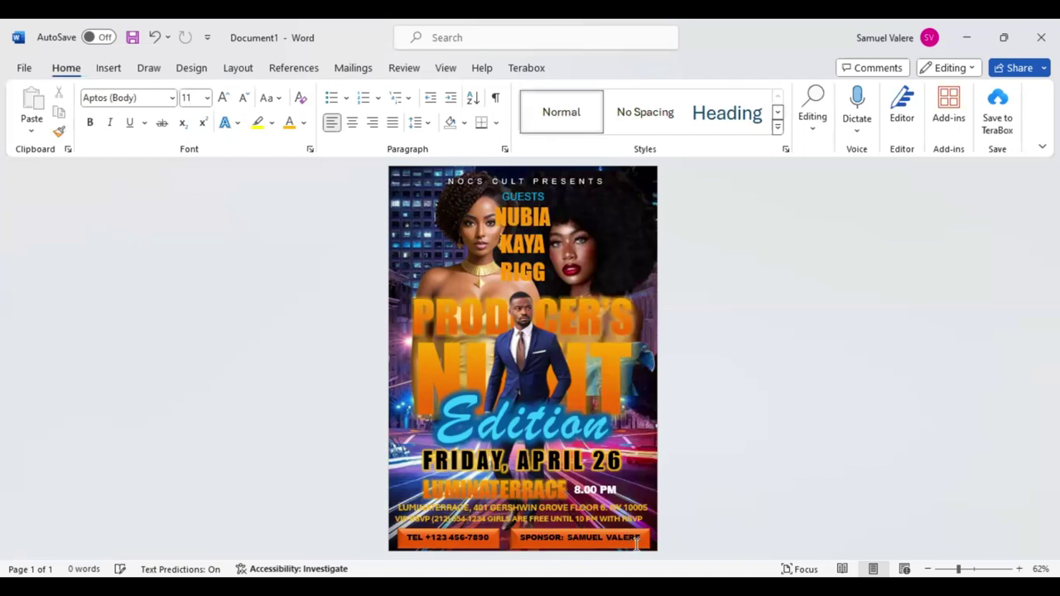
# - Shift the sponsor and phone boxes slightly left to align the bottom row
pyautogui.click(638, 537)
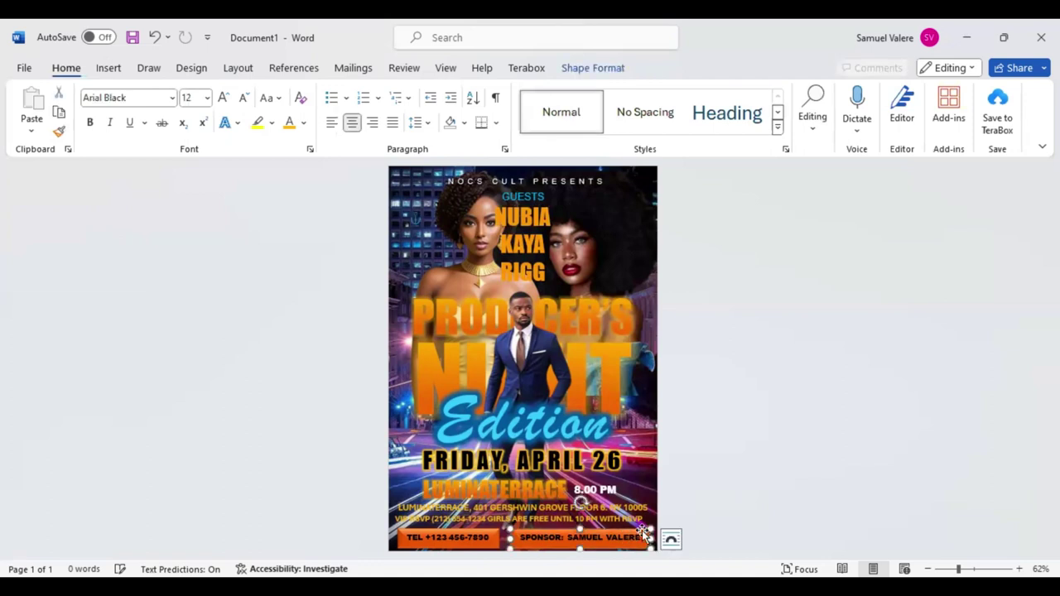
pyautogui.moveTo(642, 530); pyautogui.dragTo(638, 530)
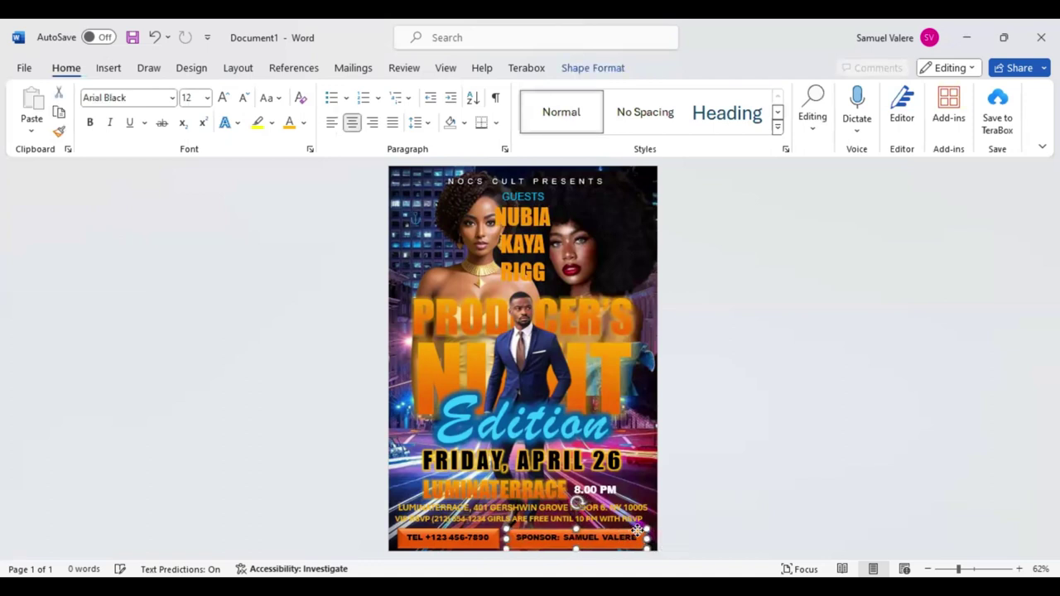
pyautogui.click(488, 535)
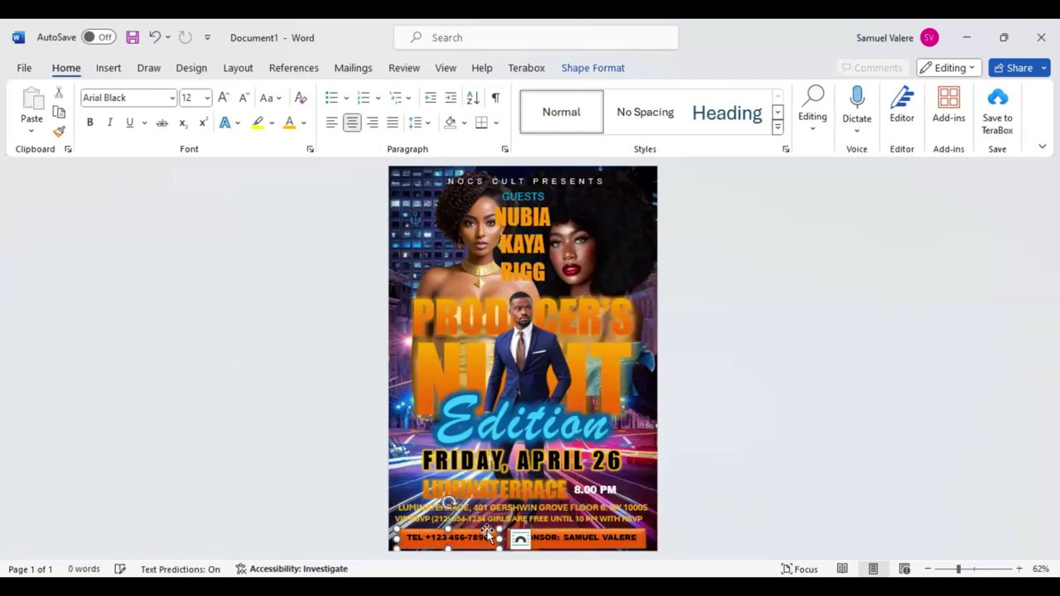
pyautogui.moveTo(489, 535); pyautogui.dragTo(486, 530)
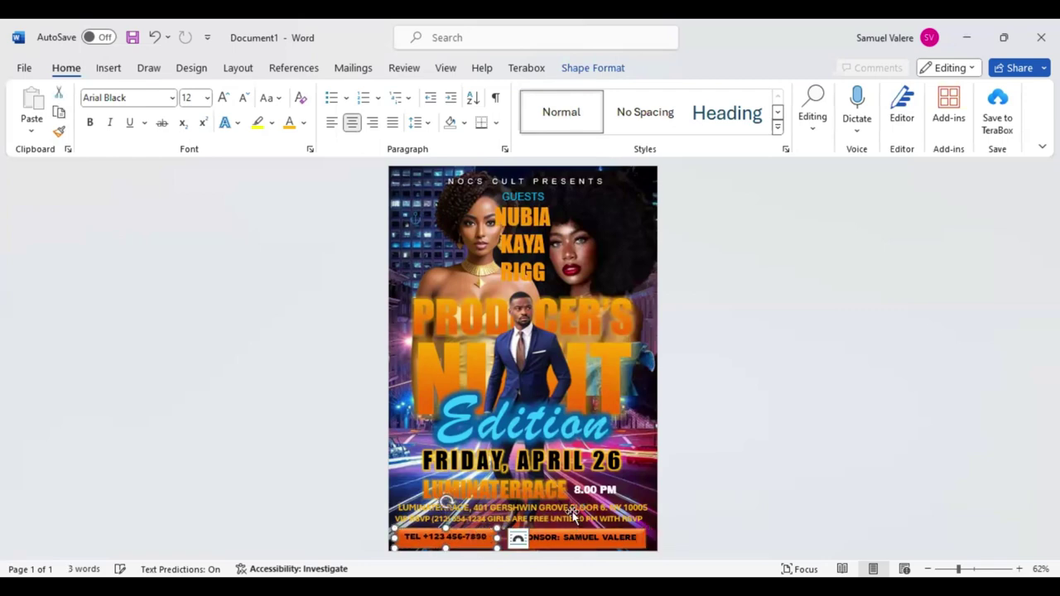
pyautogui.click(781, 419)
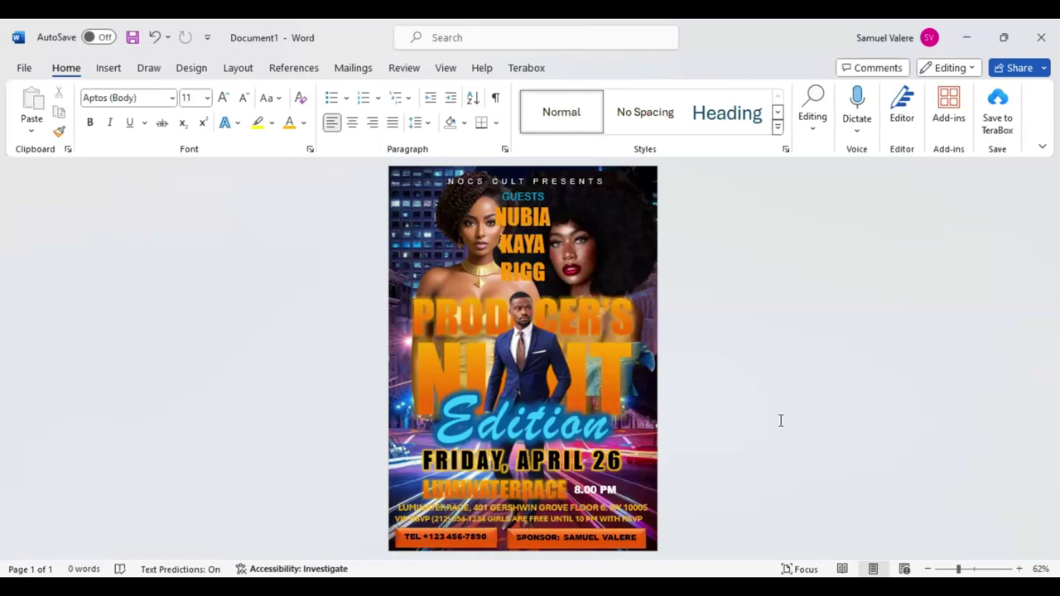
# - Pick out the address and RSVP text box among the flyer's text boxes and raise it slightly
pyautogui.click(535, 419)
pyautogui.click(547, 372)
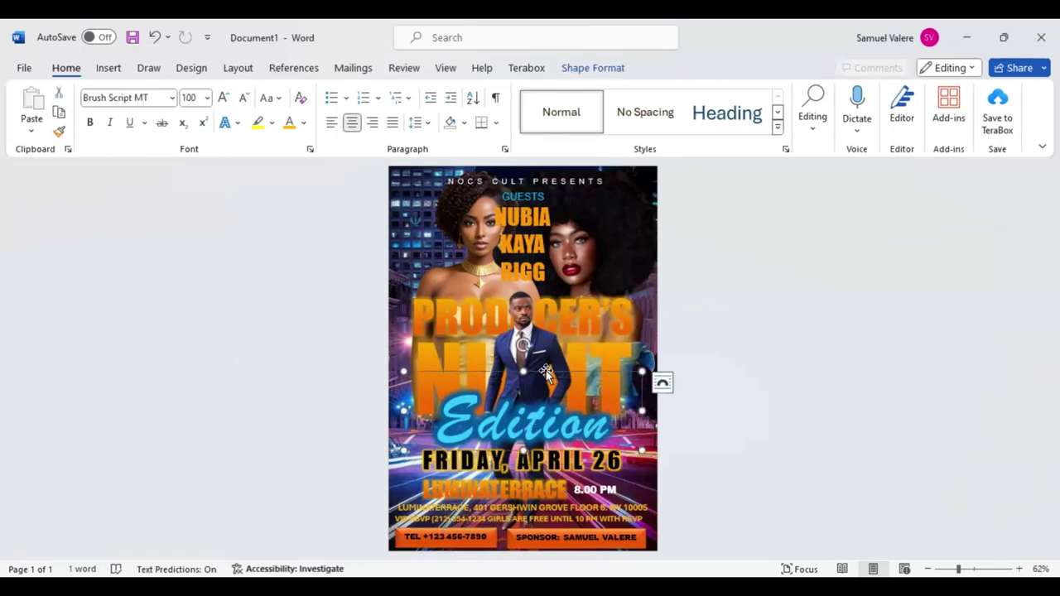
pyautogui.click(563, 442)
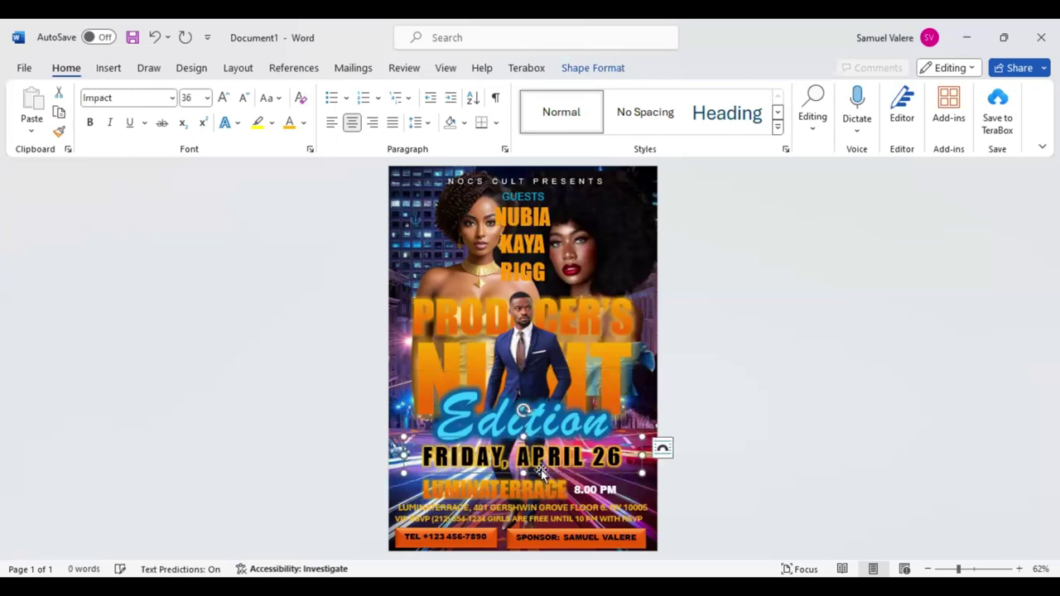
pyautogui.click(541, 469)
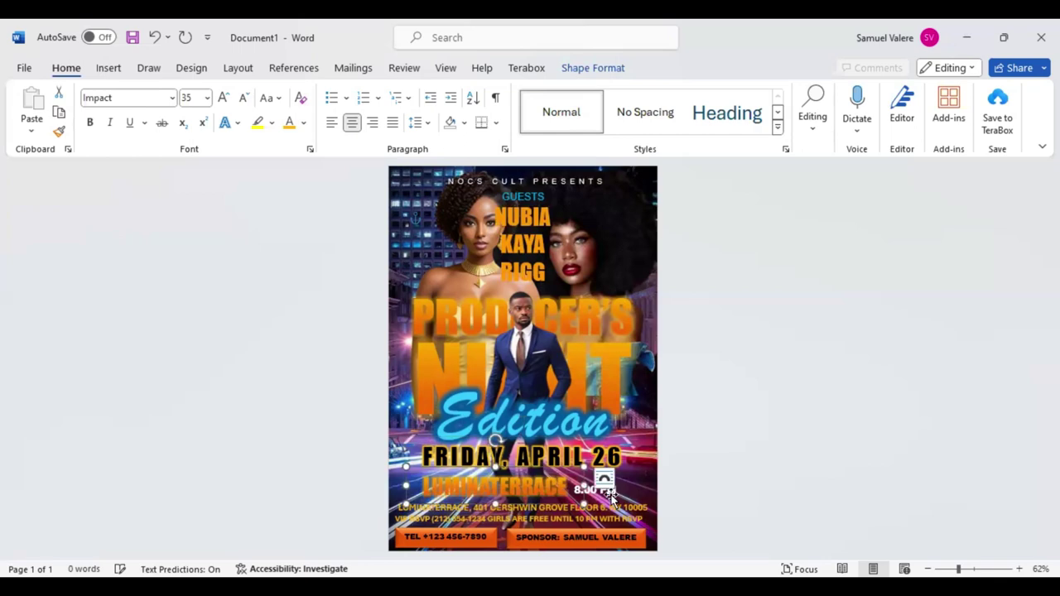
pyautogui.click(605, 492)
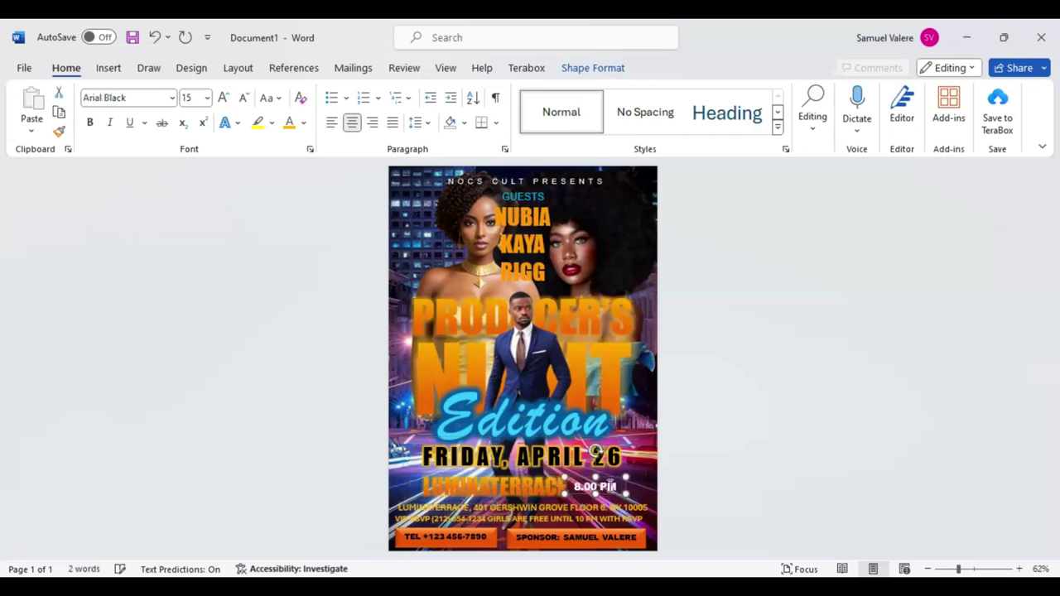
pyautogui.click(564, 513)
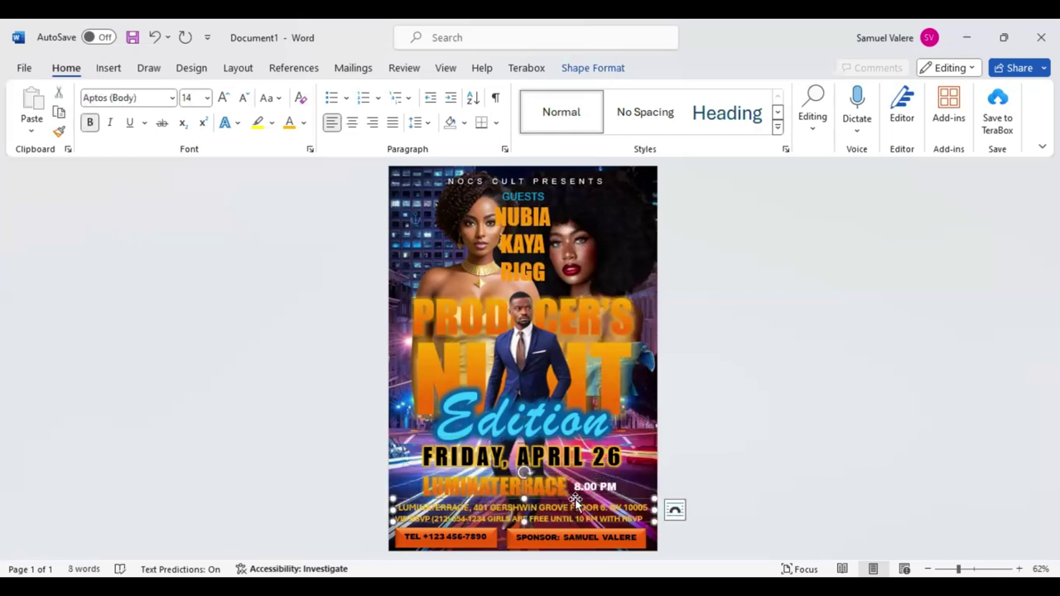
pyautogui.moveTo(576, 502); pyautogui.dragTo(576, 500)
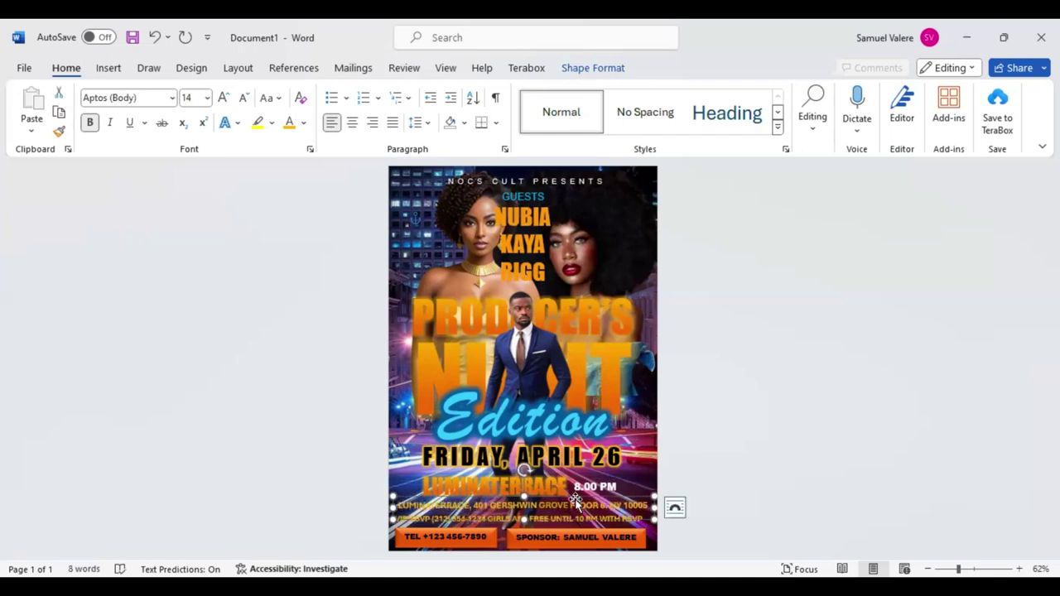
pyautogui.click(576, 502)
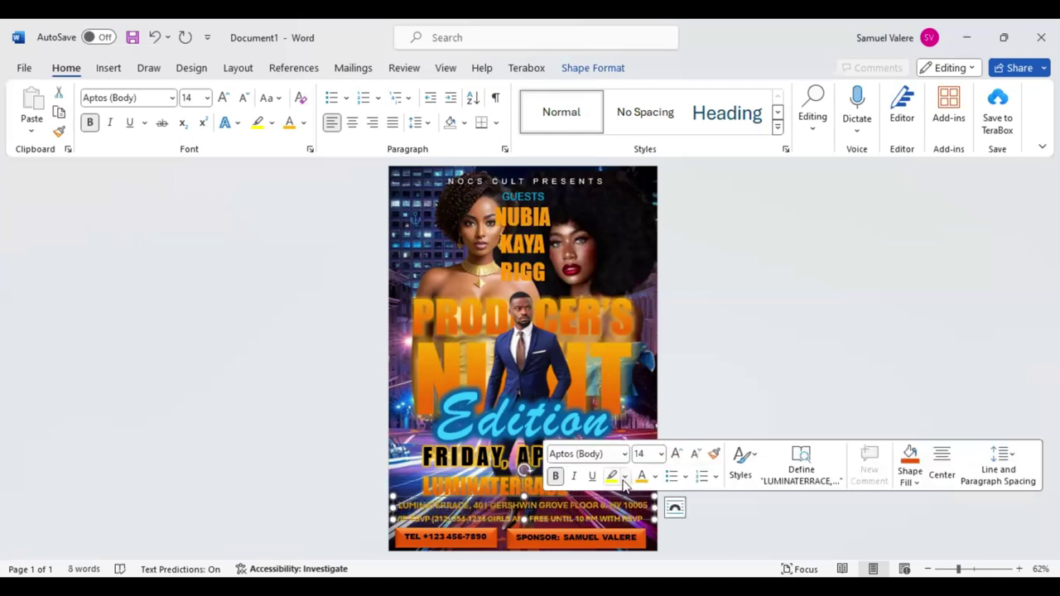
# - Make the address line yellow Arial Black at size 12
pyautogui.click(575, 454)
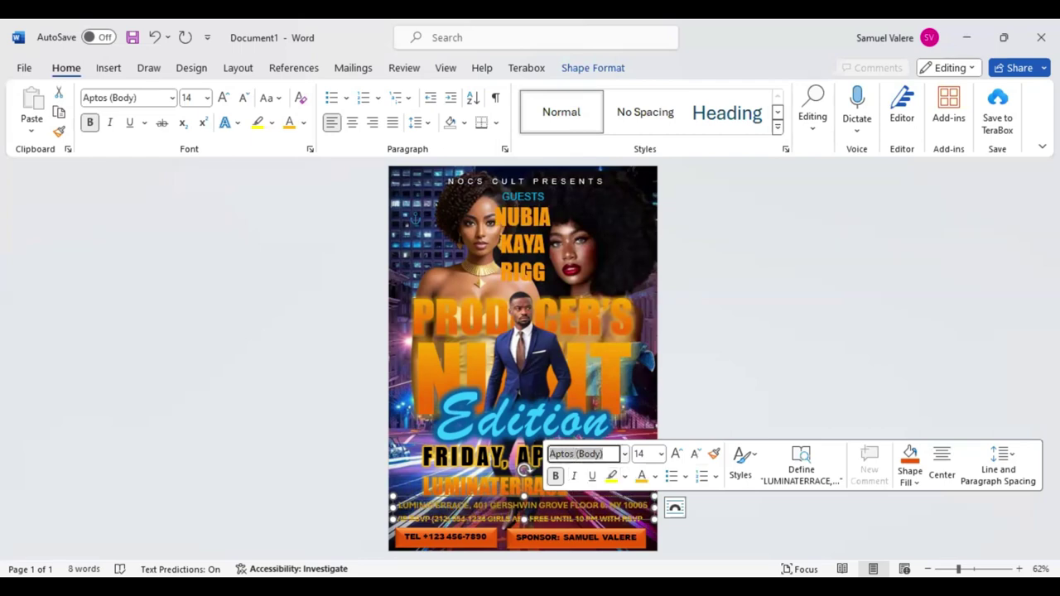
pyautogui.write('Arial BlackAri')
pyautogui.write('al')
pyautogui.click(599, 453)
pyautogui.press('Return')
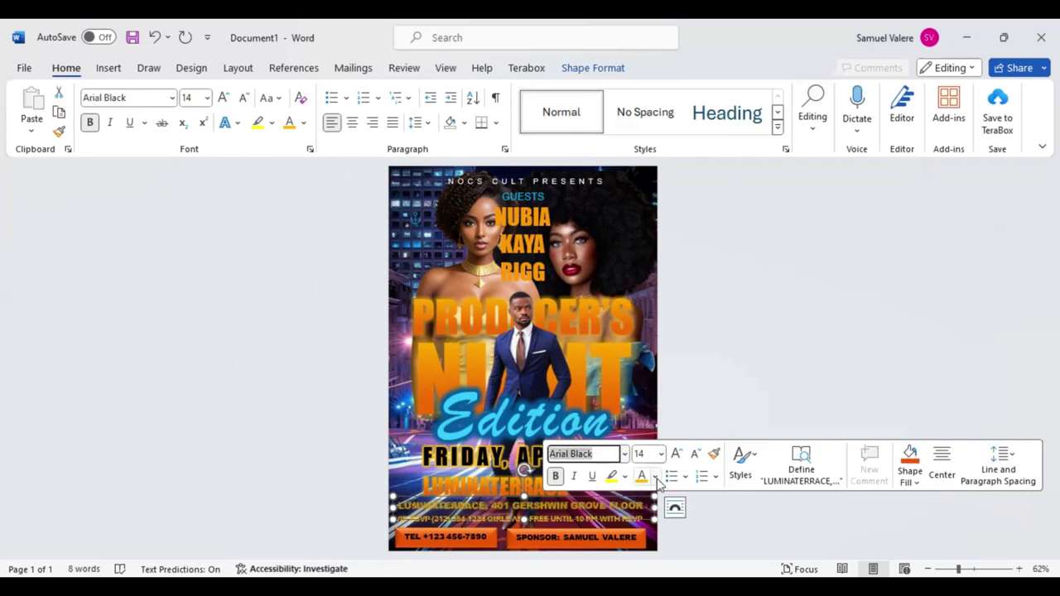
pyautogui.click(655, 476)
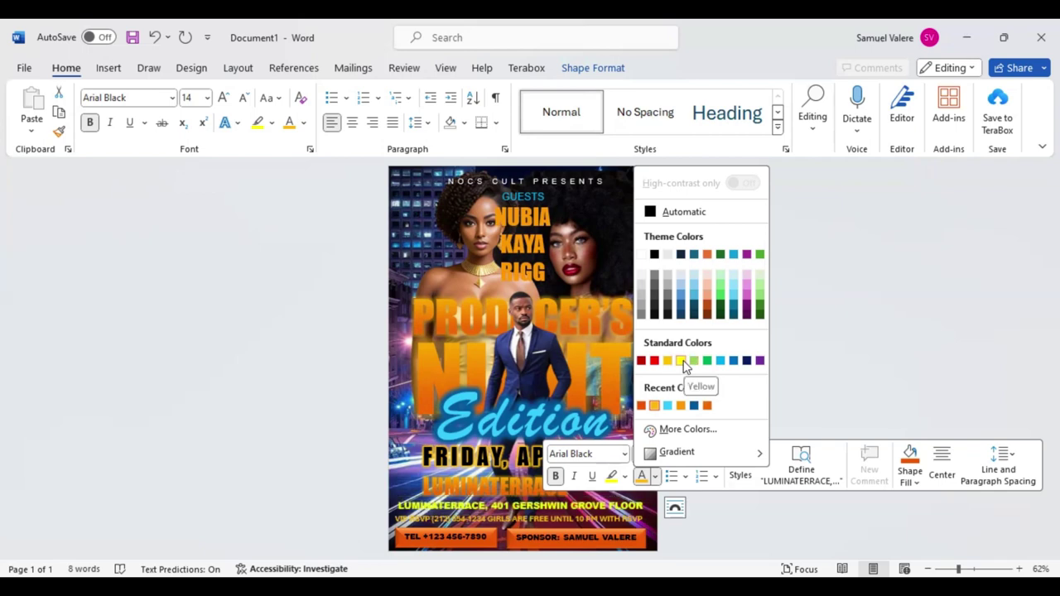
pyautogui.click(681, 361)
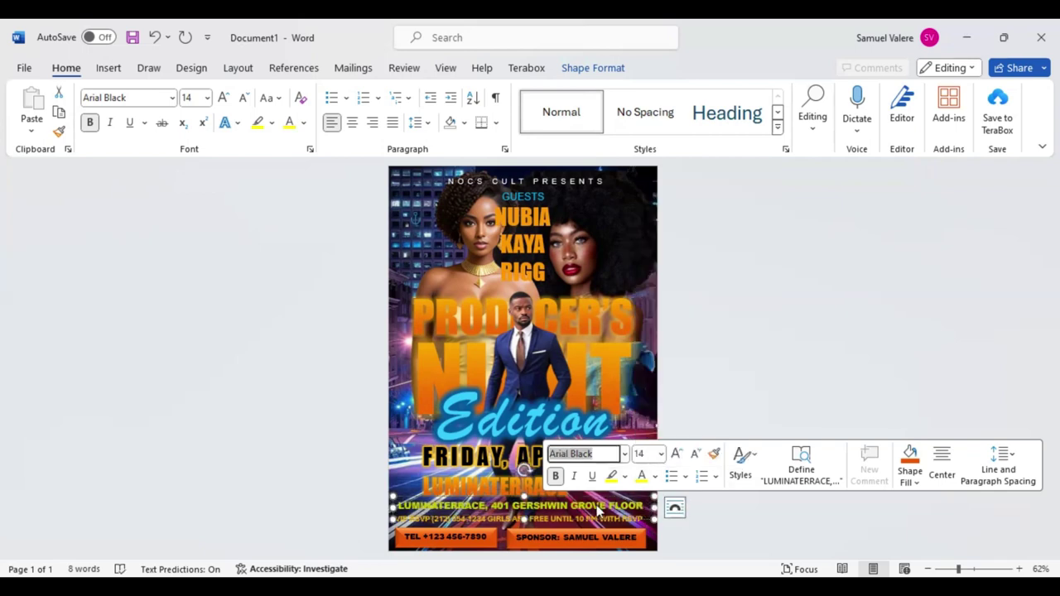
pyautogui.click(648, 454)
pyautogui.write('10')
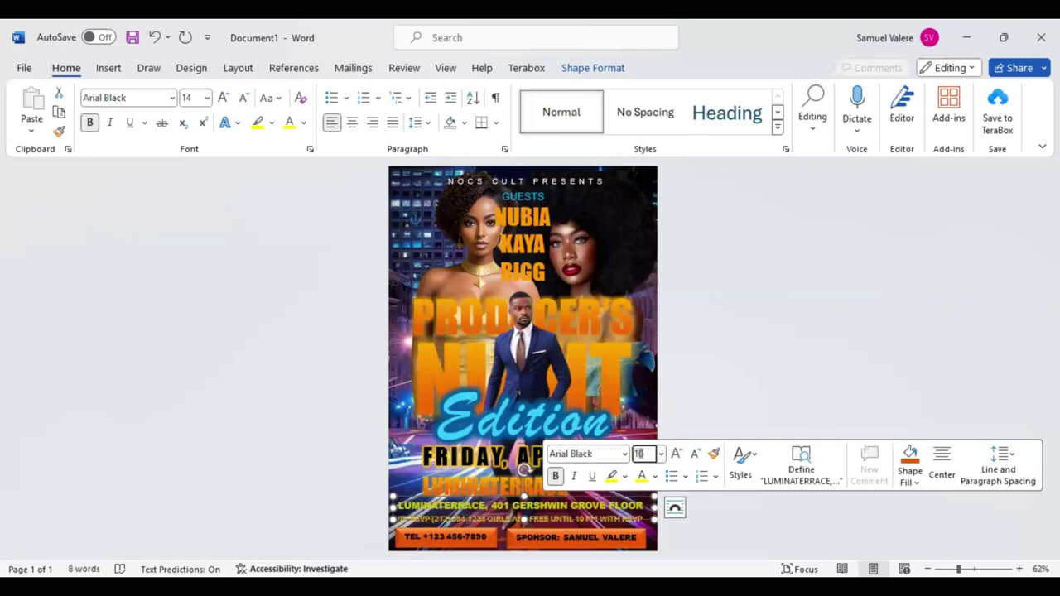
pyautogui.write('12')
pyautogui.press('Return')
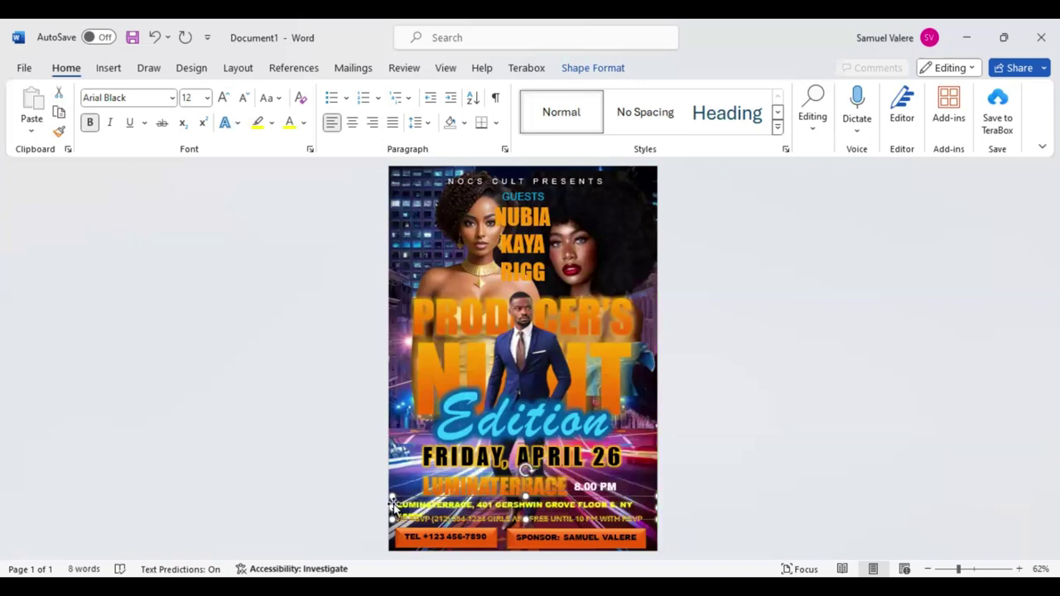
# - Reduce the address line to size 11, adjust the box position, and center the text
pyautogui.moveTo(386, 504); pyautogui.dragTo(380, 505)
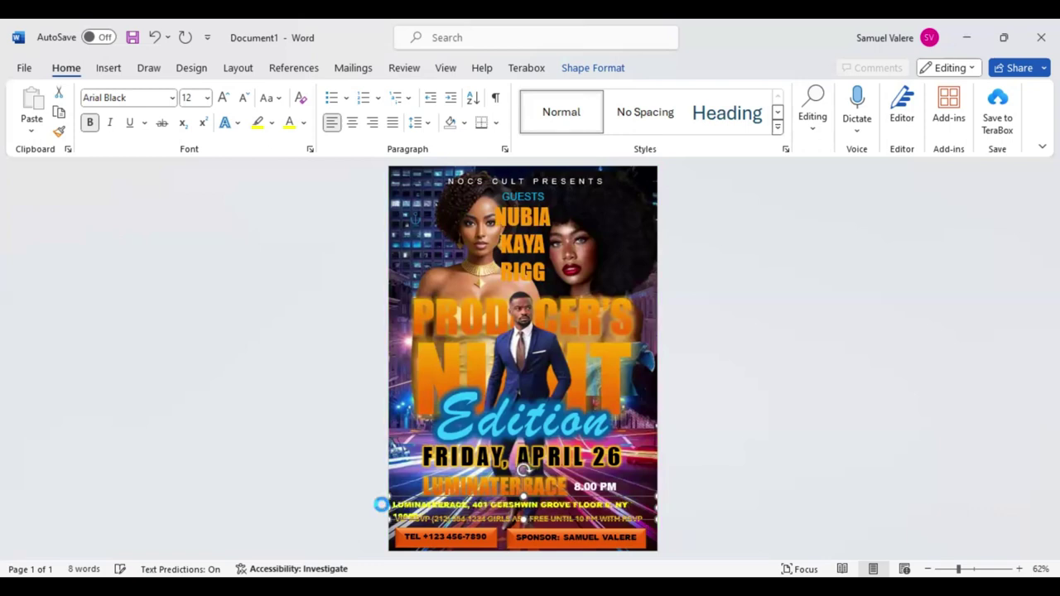
pyautogui.click(663, 458)
pyautogui.write('11')
pyautogui.press('Return')
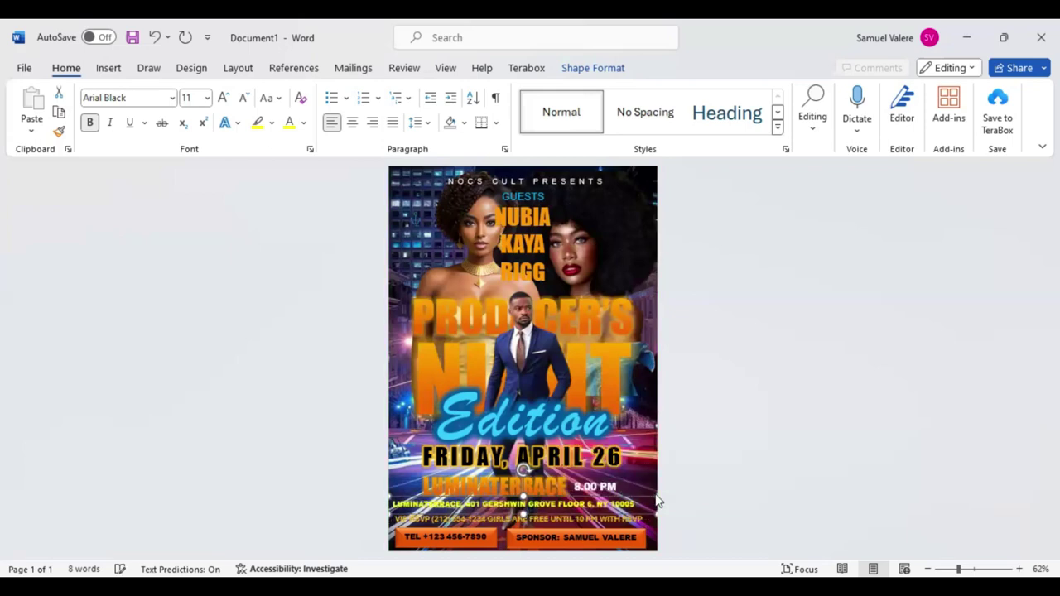
pyautogui.press('Right')
pyautogui.press('Right')
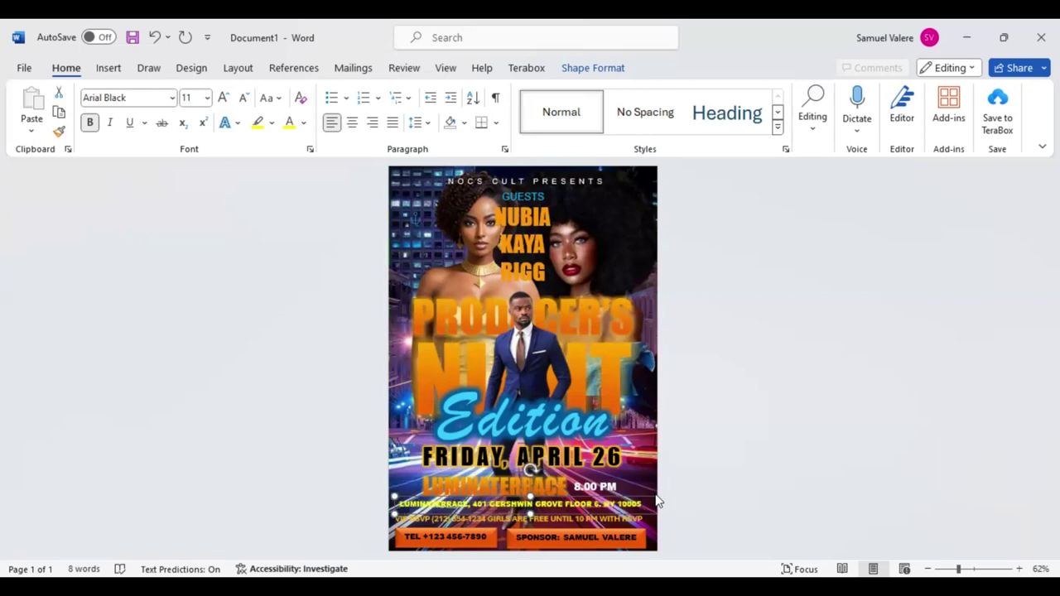
pyautogui.press('Left')
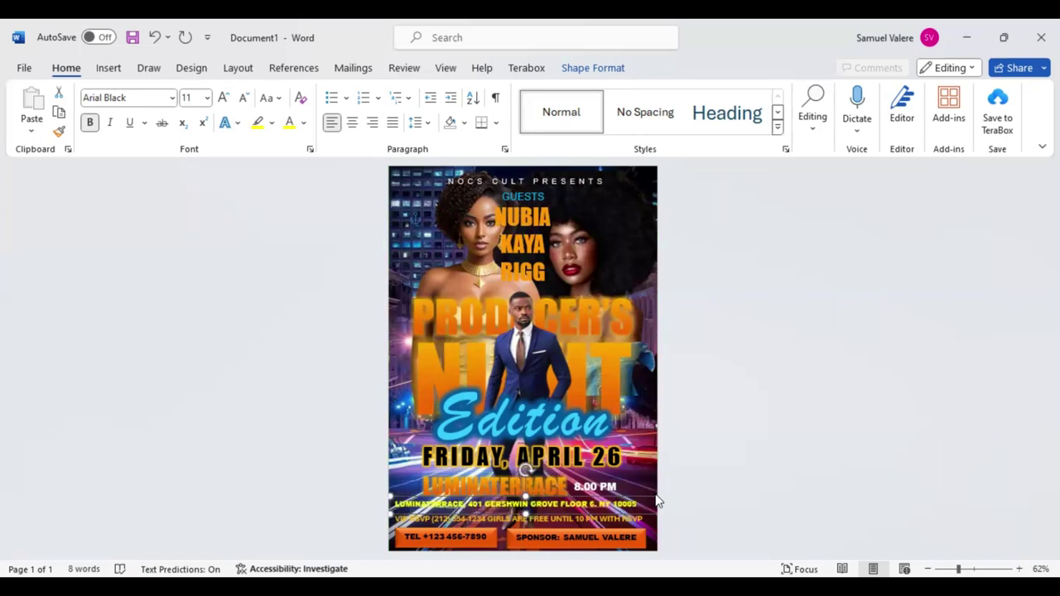
pyautogui.click(352, 123)
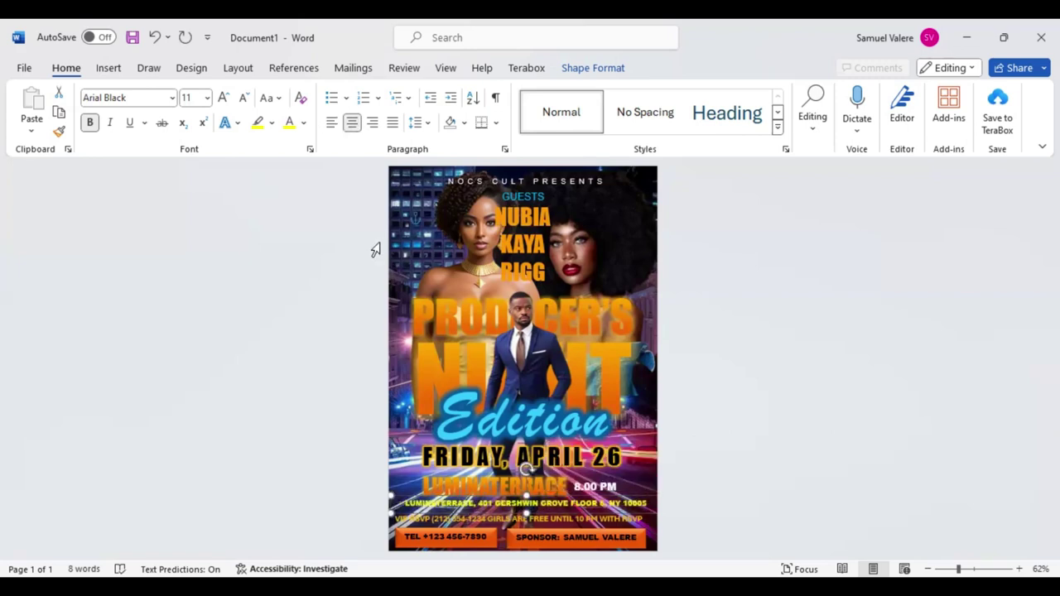
# - Set the VIP RSVP line to Arial Black, center it, and nudge its box up
pyautogui.click(577, 465)
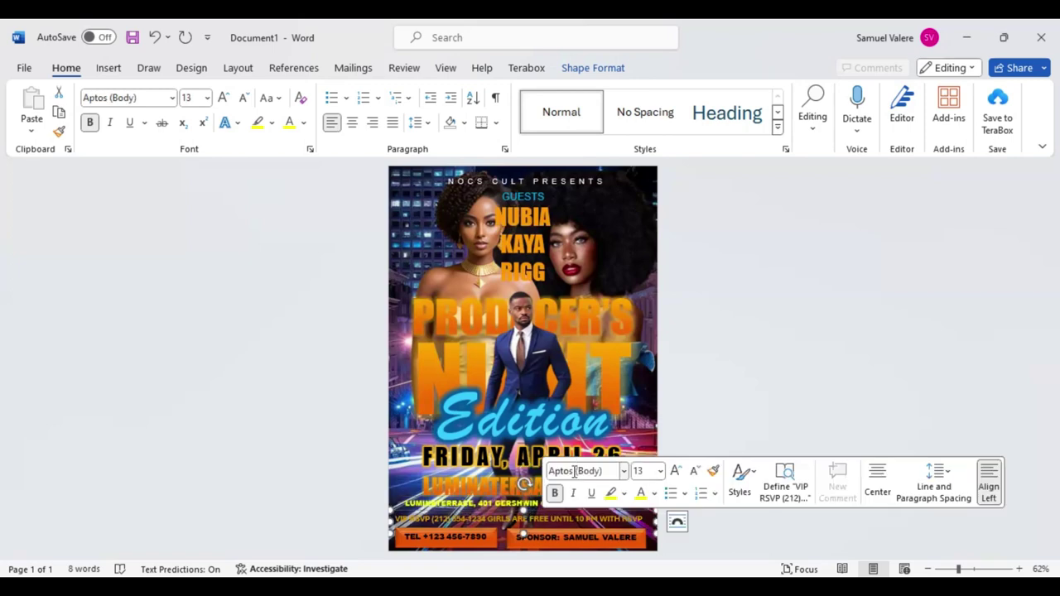
pyautogui.click(577, 470)
pyautogui.write('Arial Black')
pyautogui.press('Return')
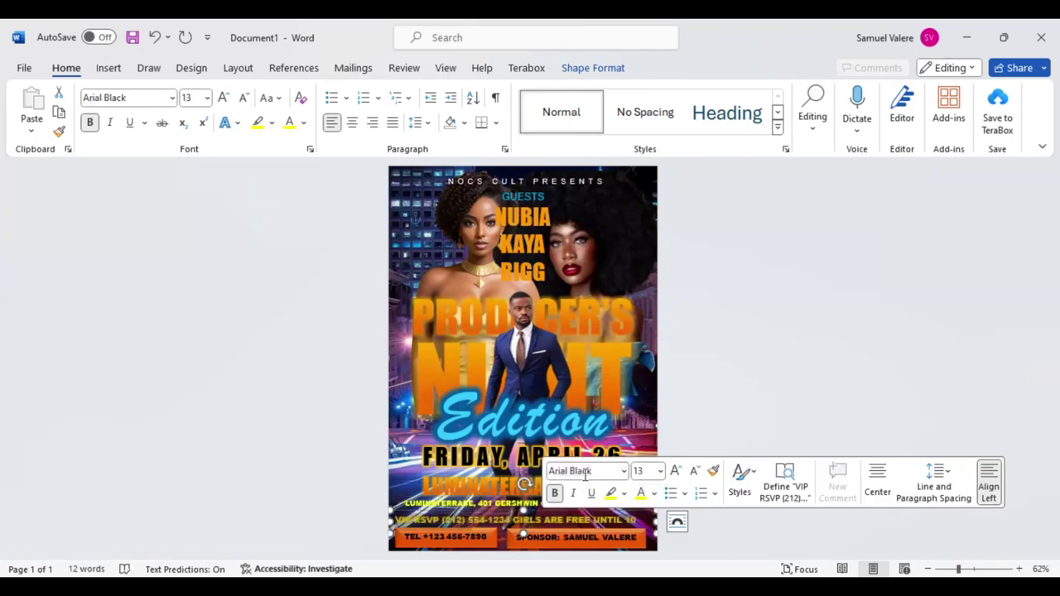
pyautogui.click(353, 124)
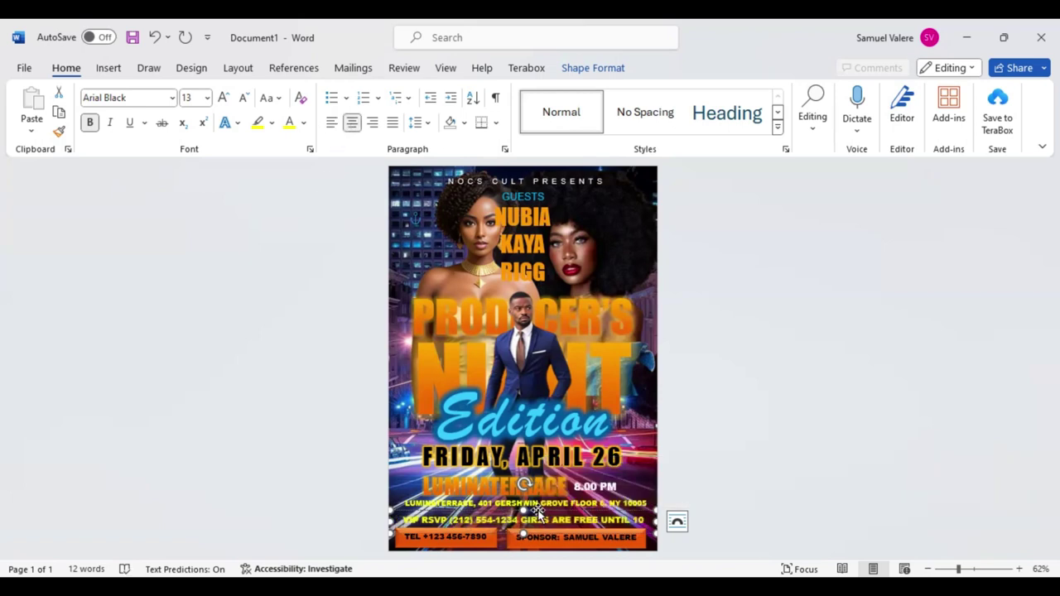
pyautogui.press('Up')
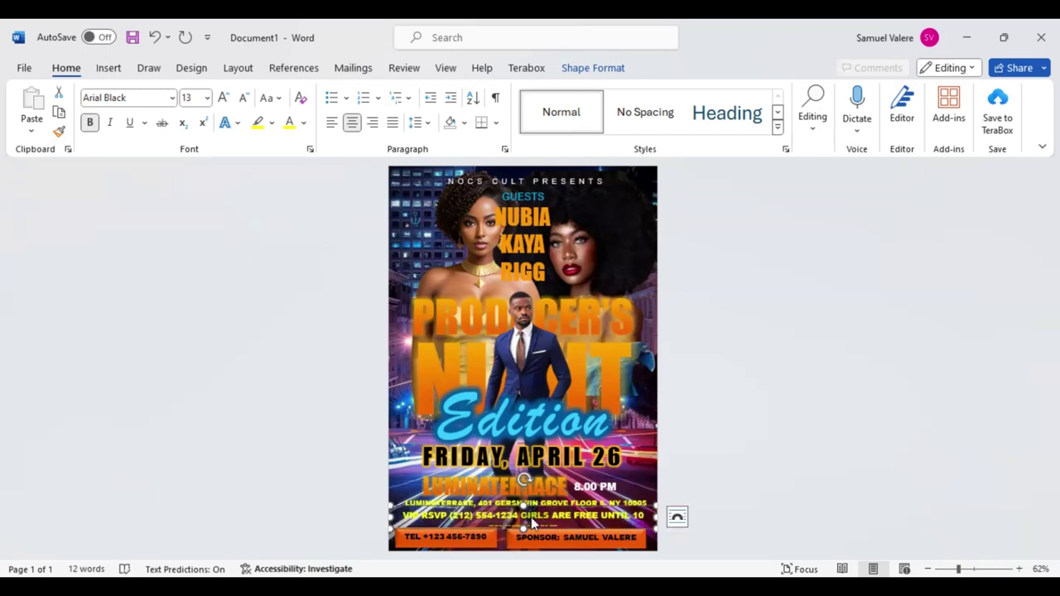
# - Reduce the VIP RSVP line's font size to 10
pyautogui.tripleClick(531, 515)
pyautogui.click(630, 468)
pyautogui.write('11')
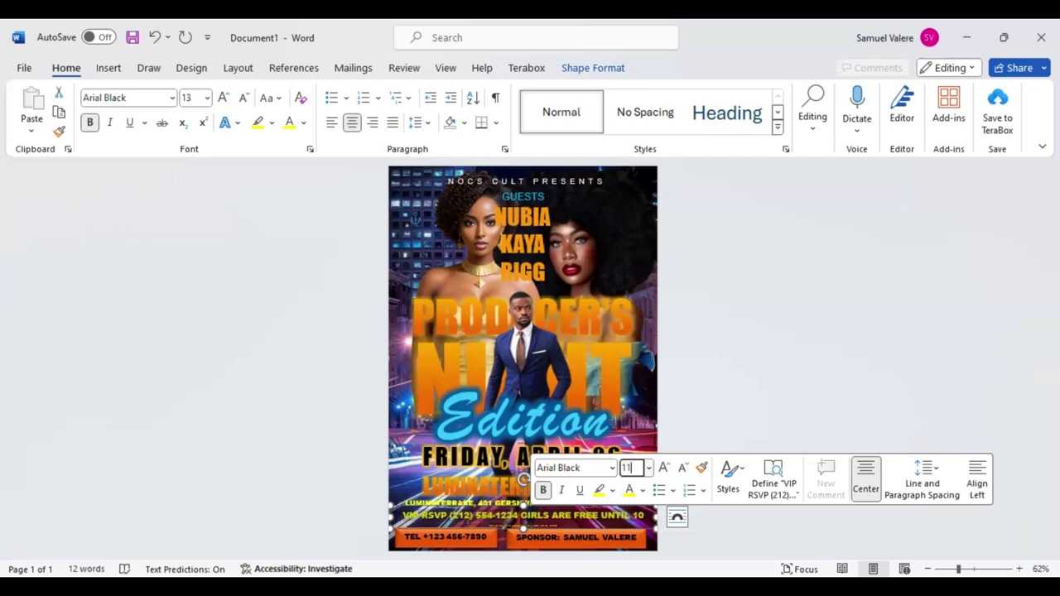
pyautogui.press('Return')
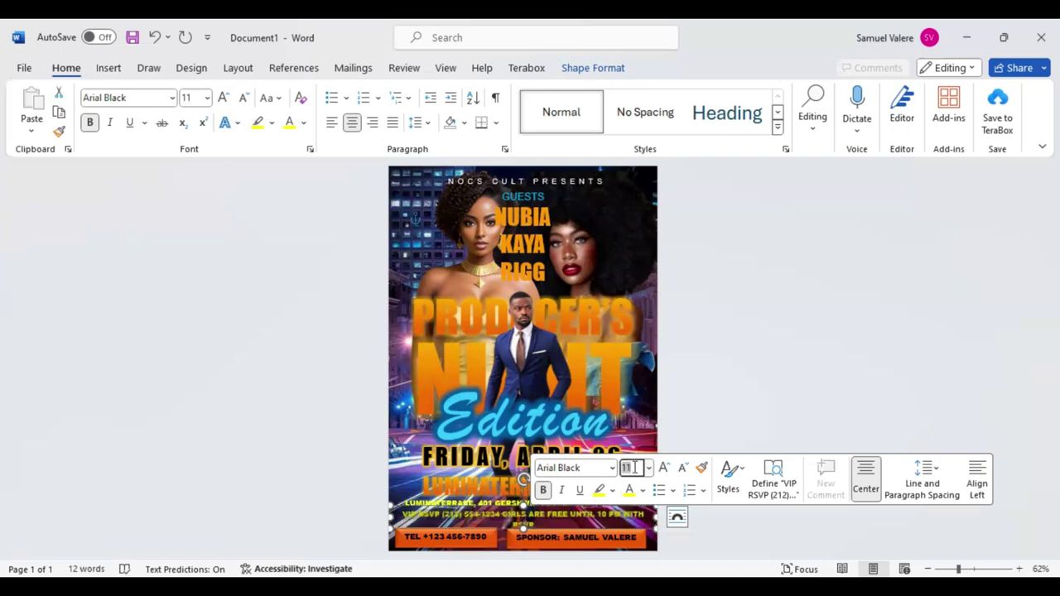
pyautogui.write('10')
pyautogui.press('Return')
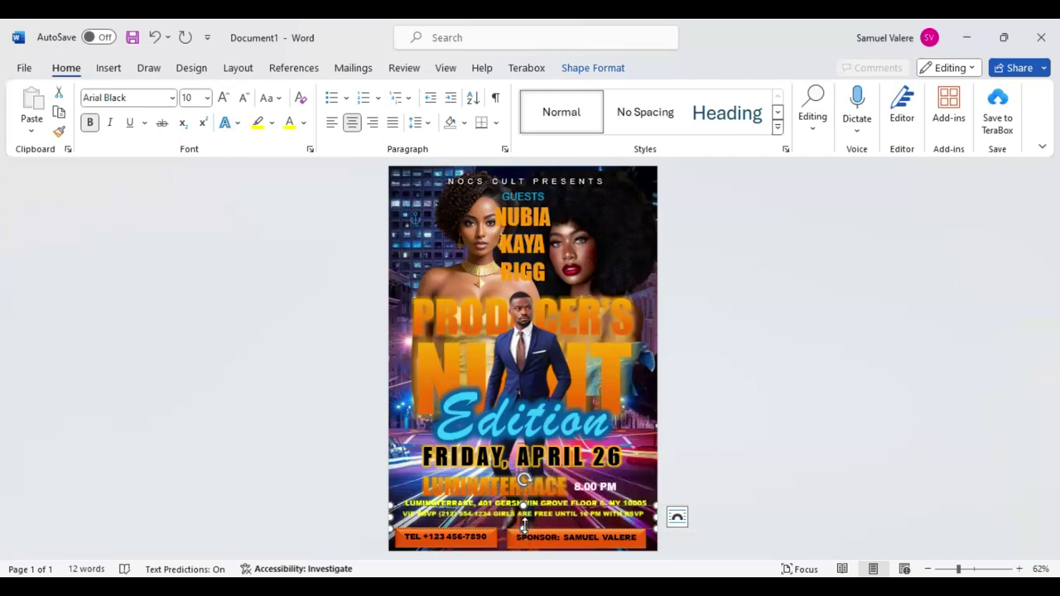
# - Resize the address and VIP text box to fit the wrapped lines and move it slightly down
pyautogui.moveTo(523, 527); pyautogui.dragTo(543, 524)
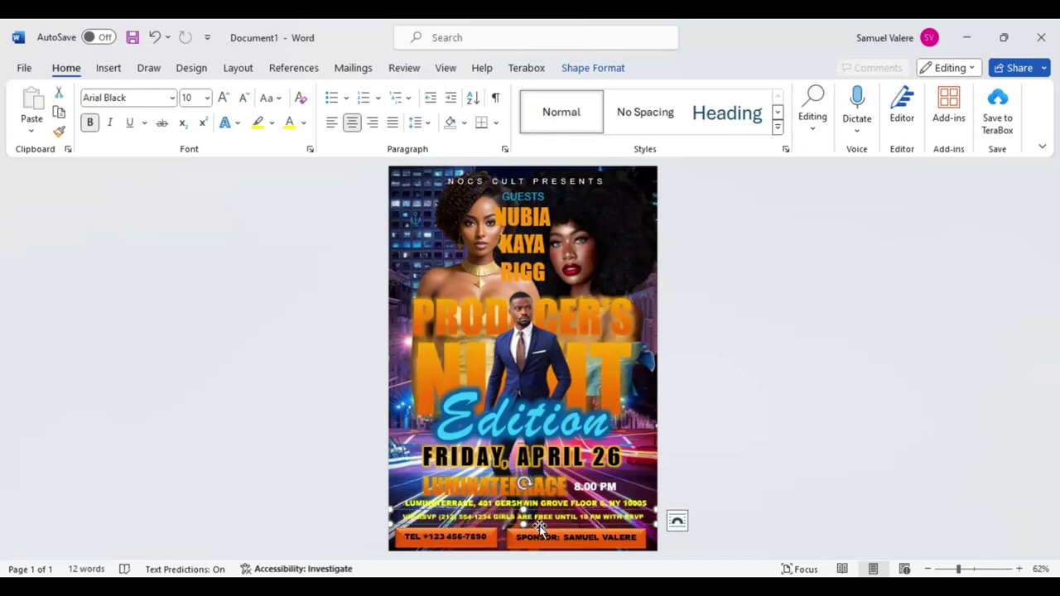
pyautogui.moveTo(543, 523); pyautogui.dragTo(540, 527)
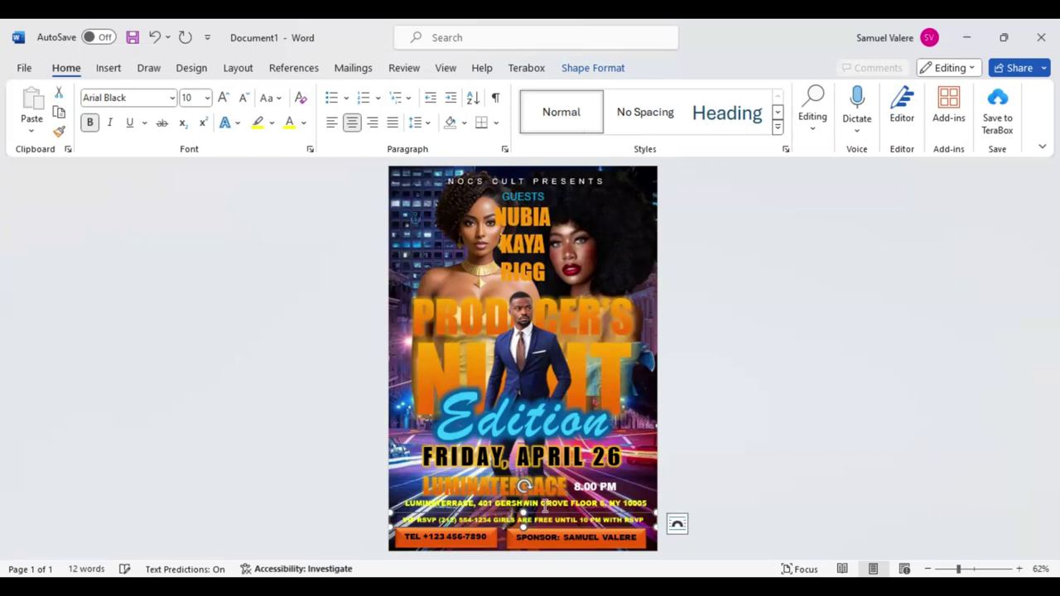
pyautogui.click(545, 503)
pyautogui.click(554, 514)
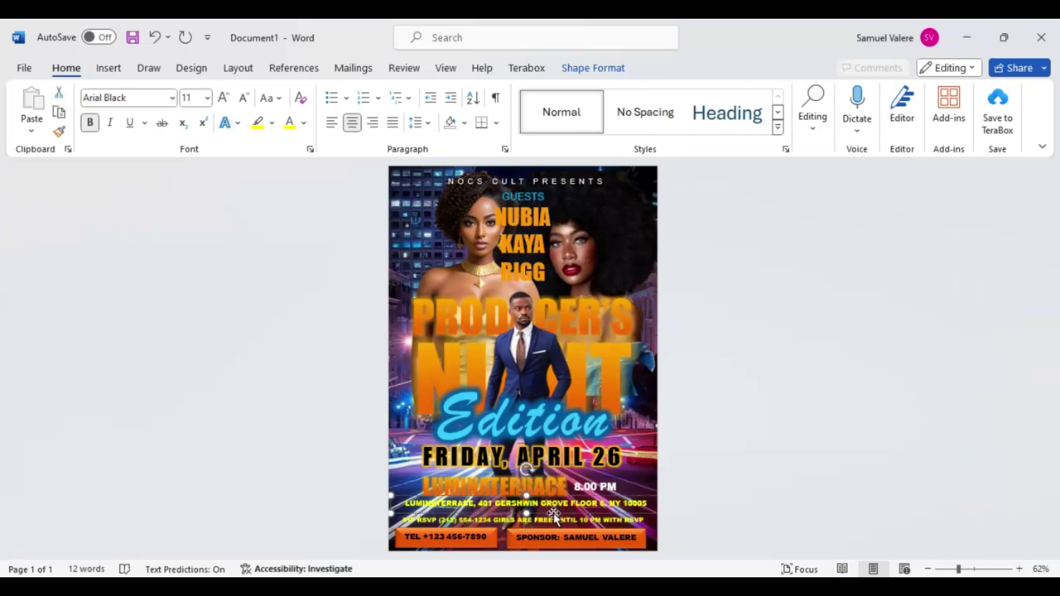
pyautogui.moveTo(554, 514); pyautogui.dragTo(554, 519)
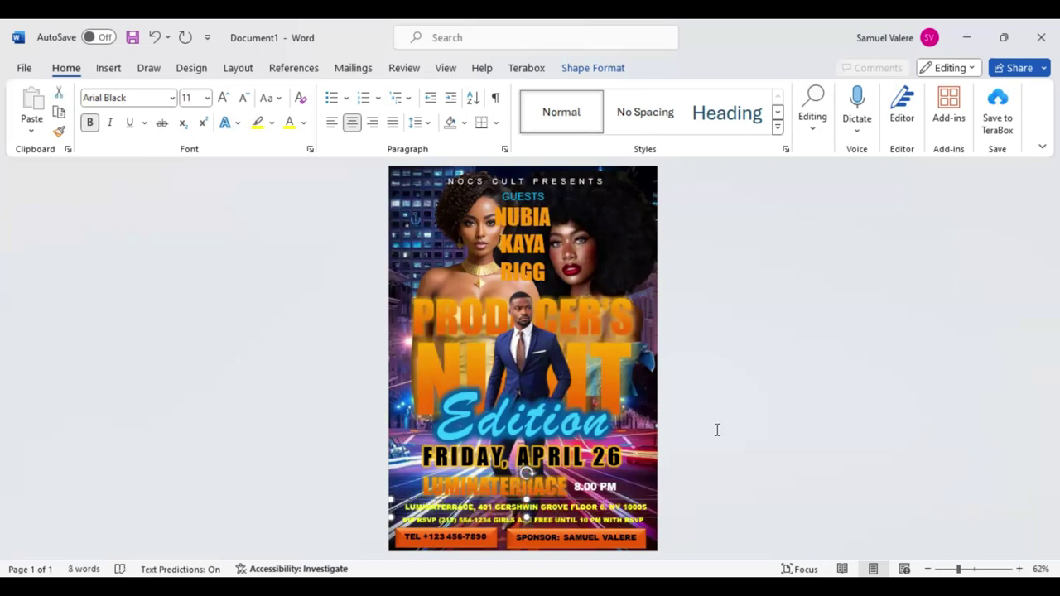
pyautogui.click(731, 402)
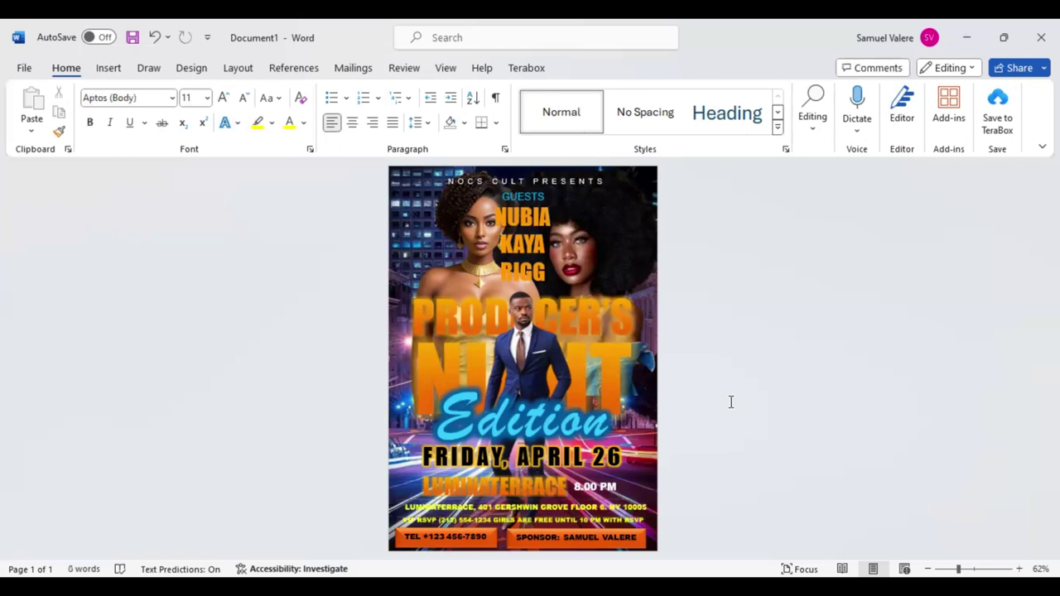